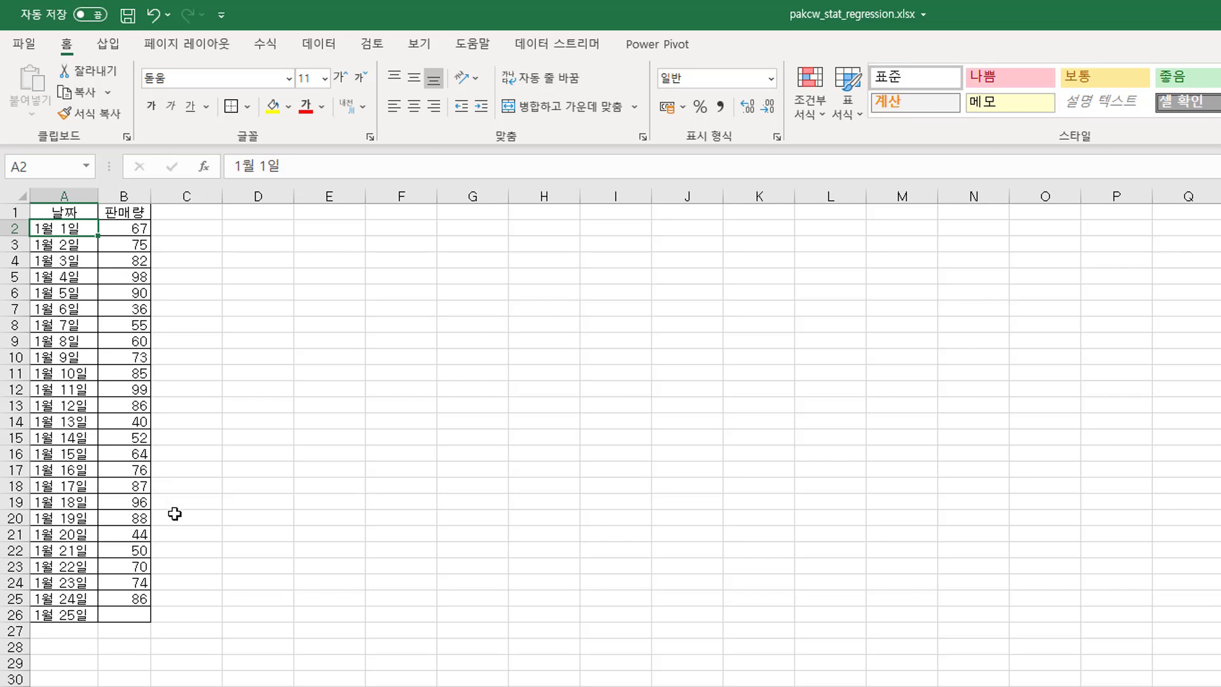
left_click(134, 612)
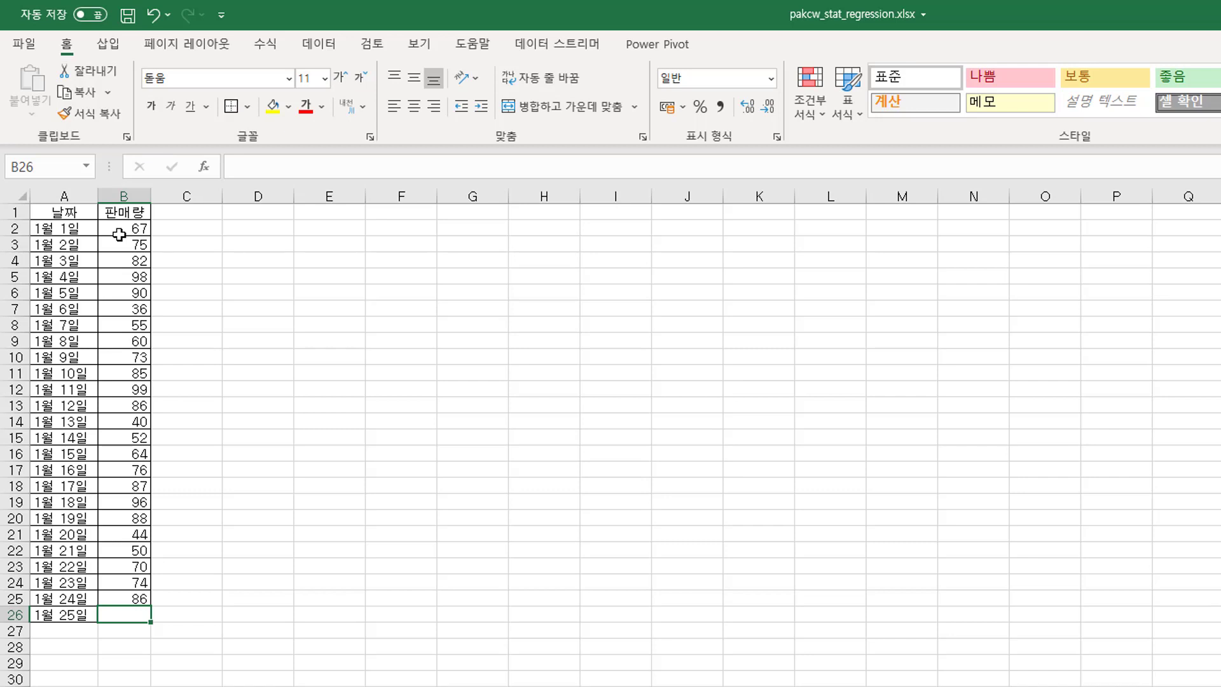
left_click(114, 369)
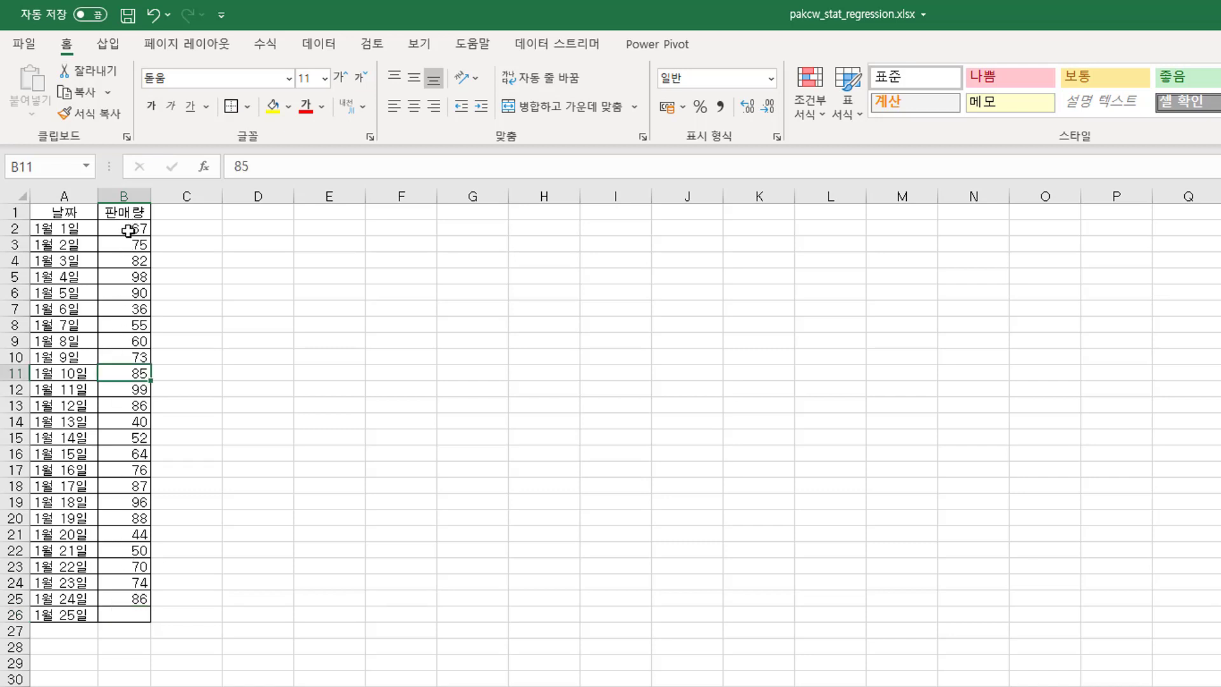
left_click(124, 612)
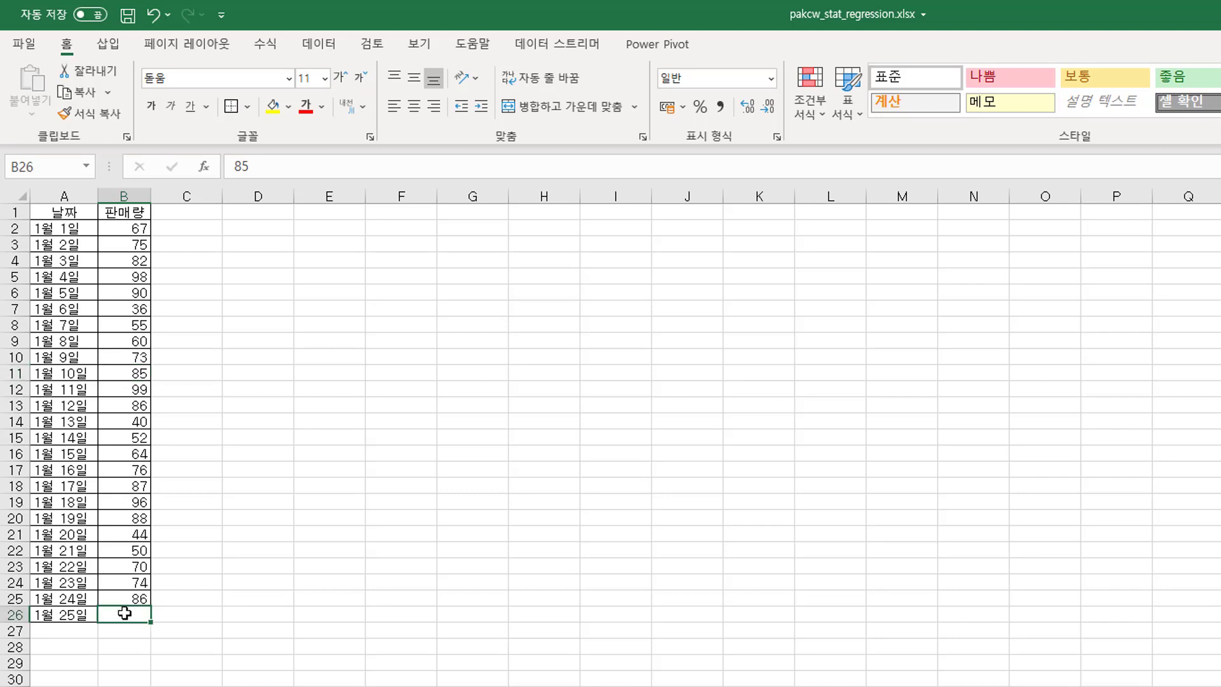
left_click_drag(63, 598, 121, 597)
left_click(121, 598)
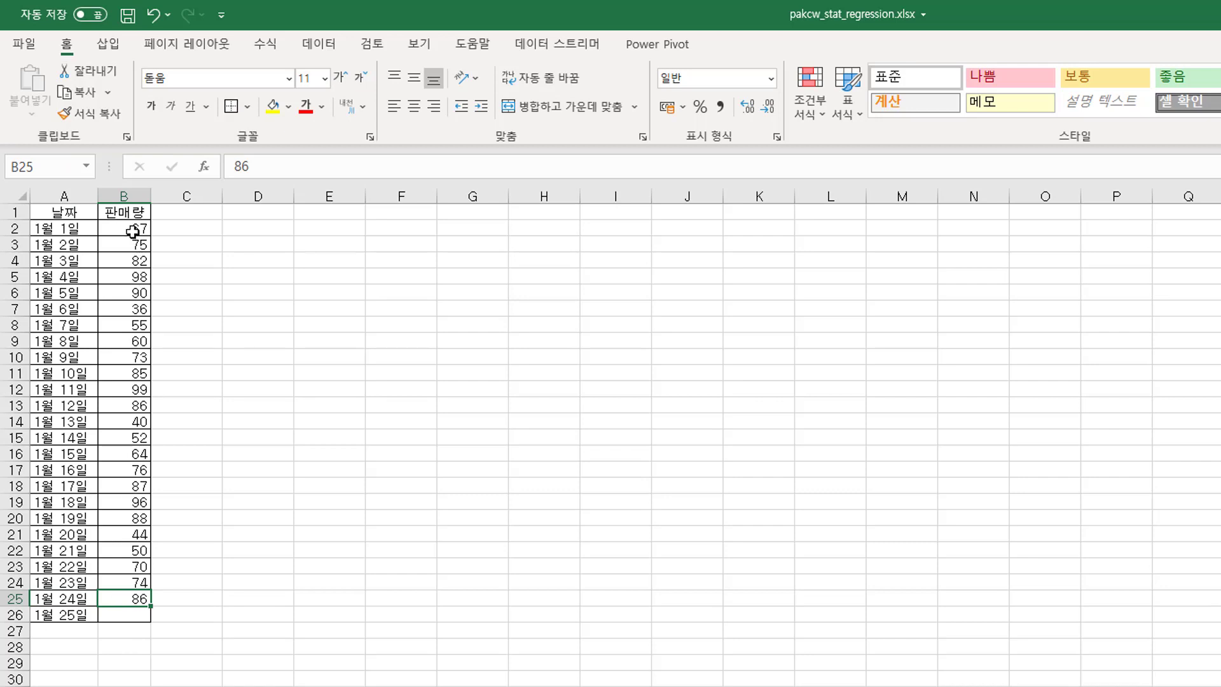
Try extending the sales values in B2:B25 into B26 by autofill, and clear the estimate from B26
left_click_drag(119, 233, 151, 629)
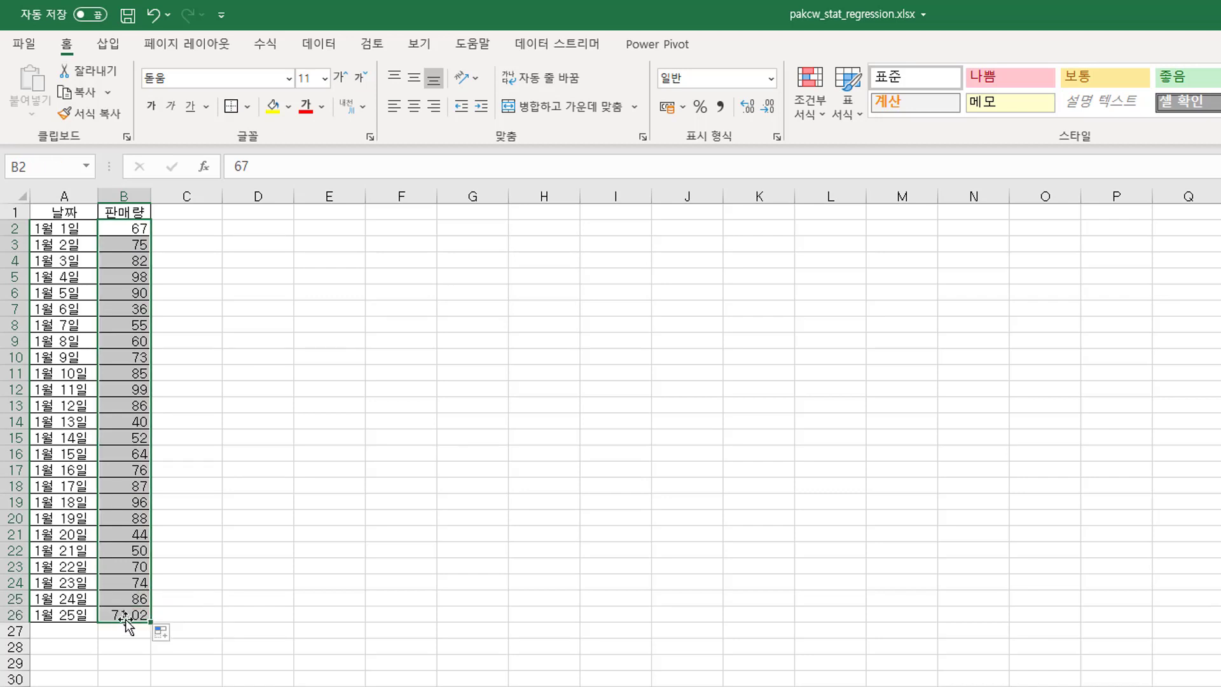
left_click(123, 617)
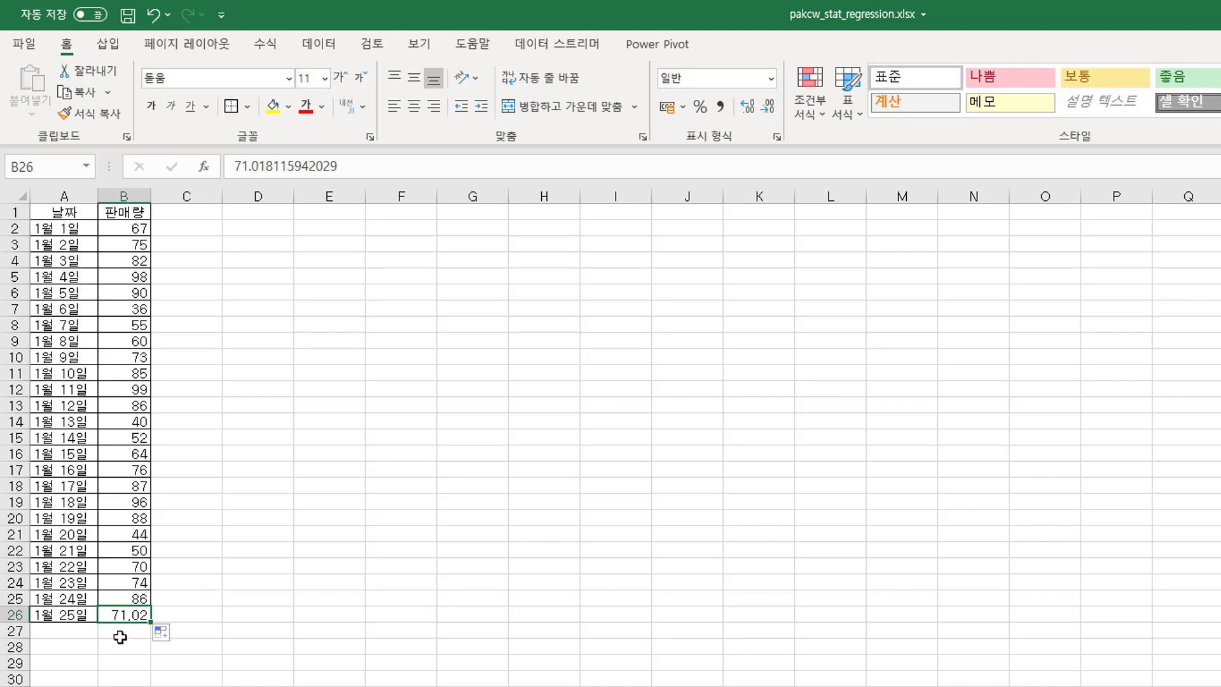
key("Delete")
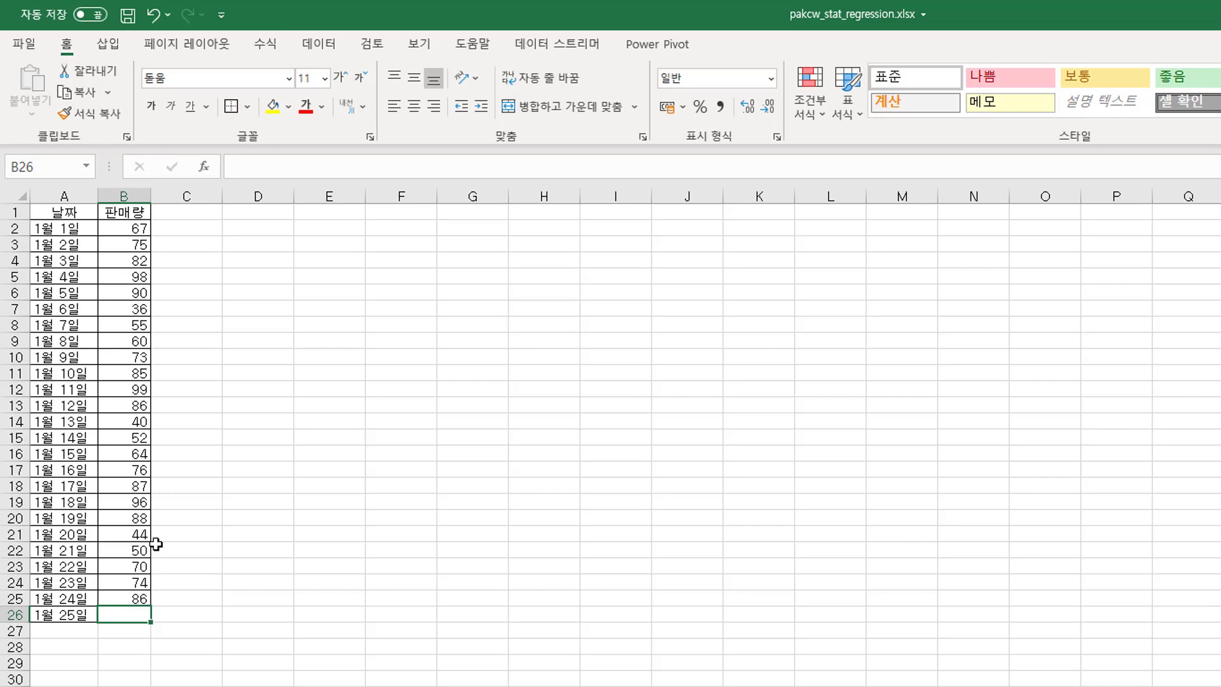
left_click_drag(135, 229, 134, 292)
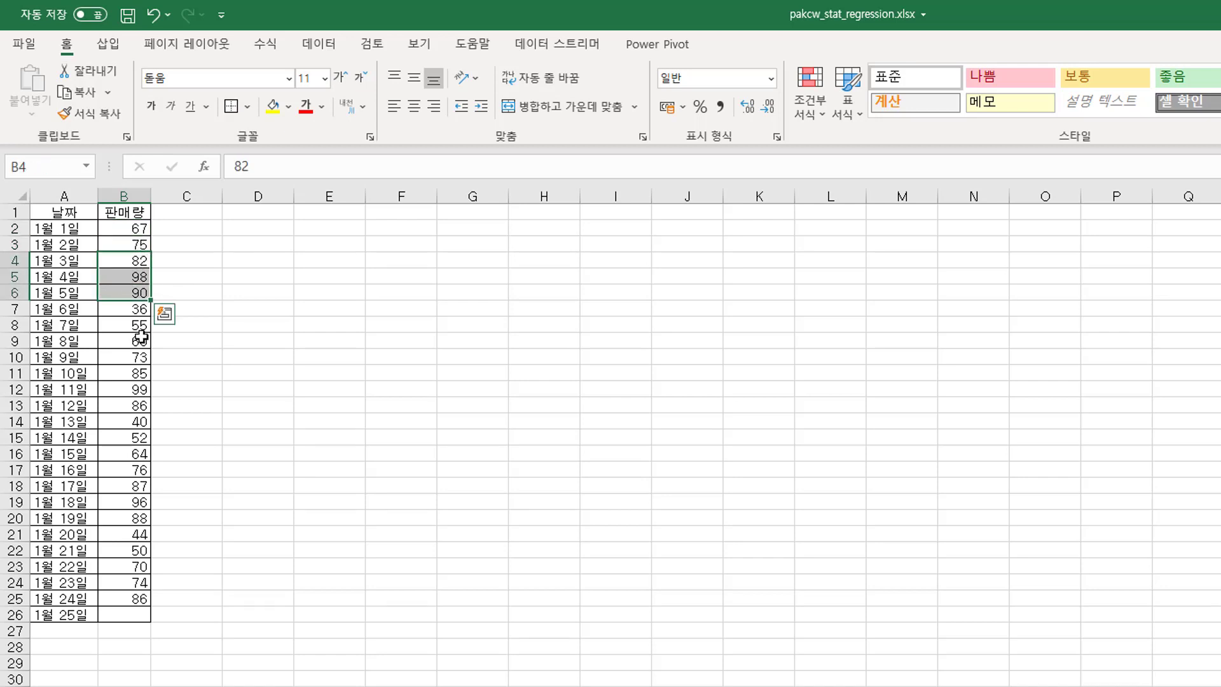
left_click(188, 615)
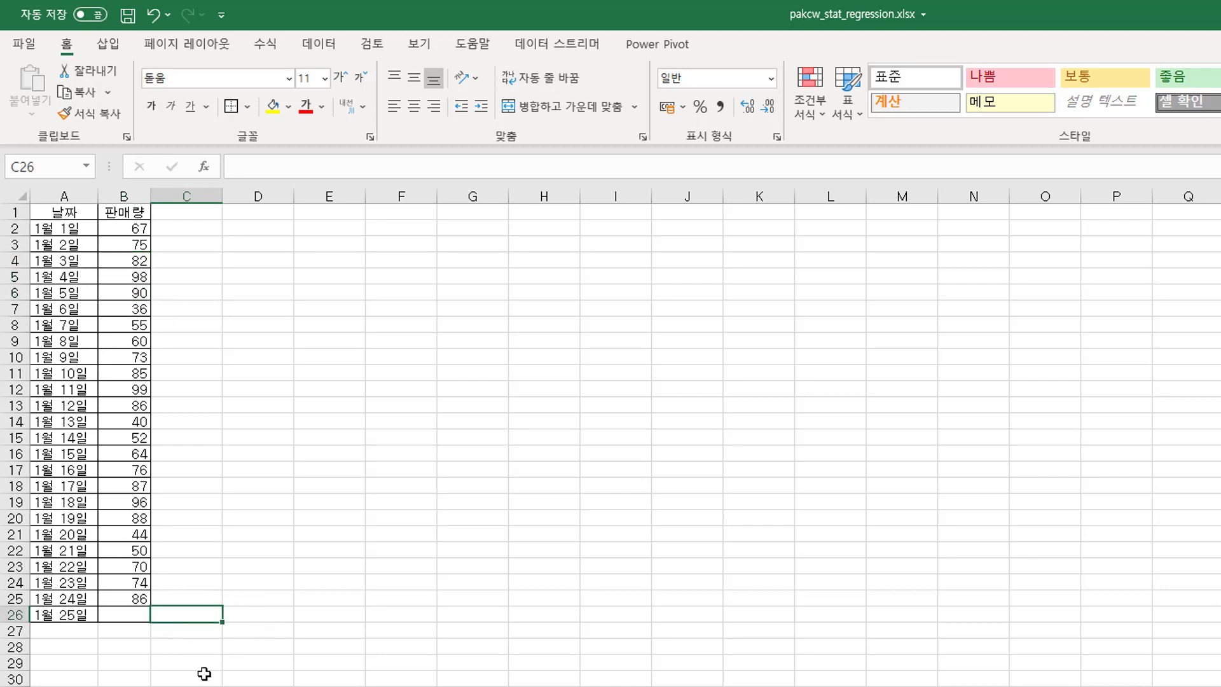
left_click_drag(130, 595, 119, 229)
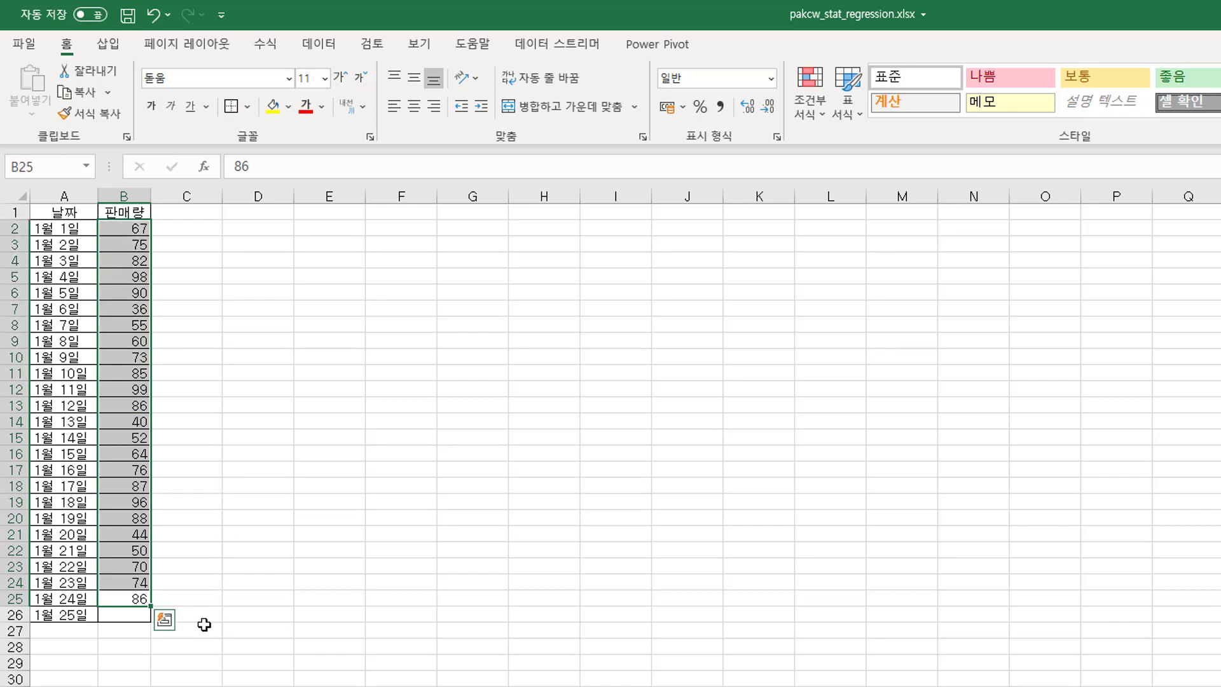
left_click(187, 603)
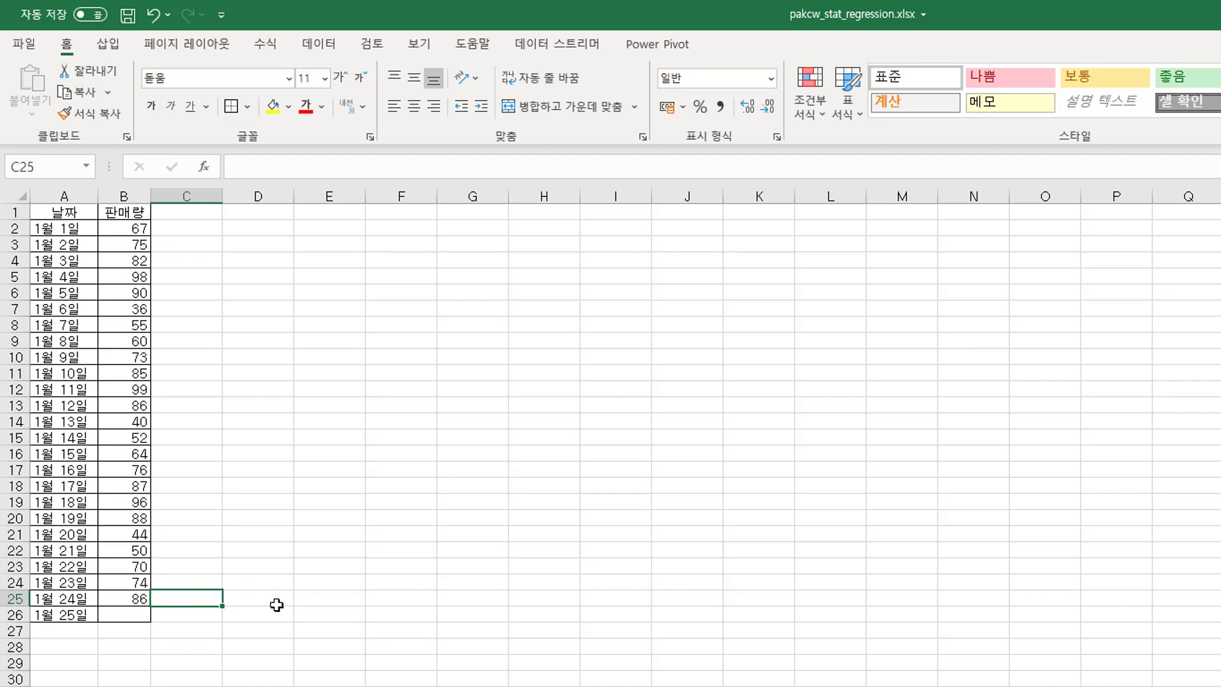
left_click(182, 615)
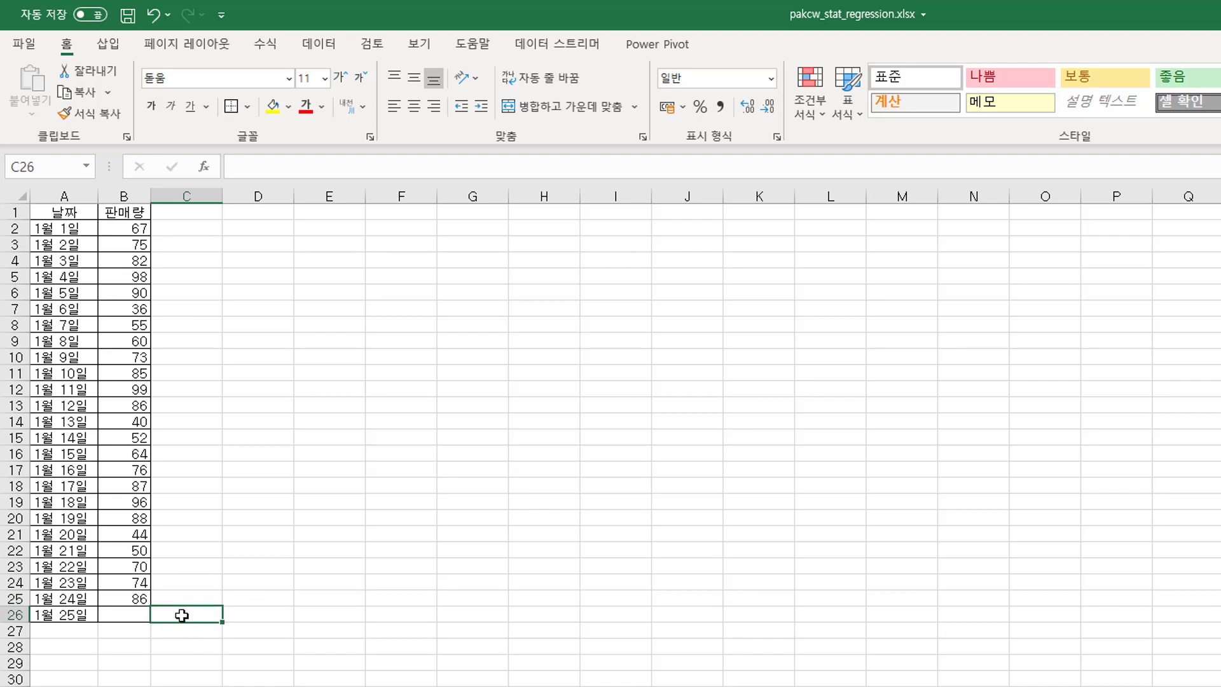
left_click(136, 601)
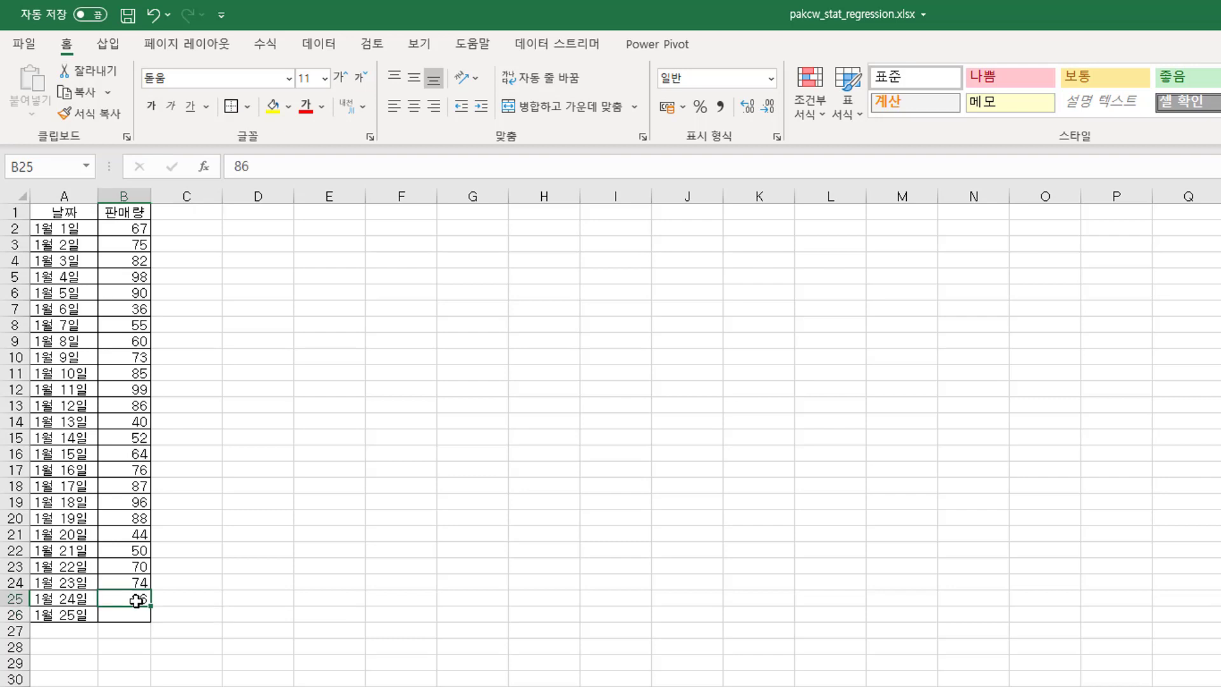
left_click(183, 615)
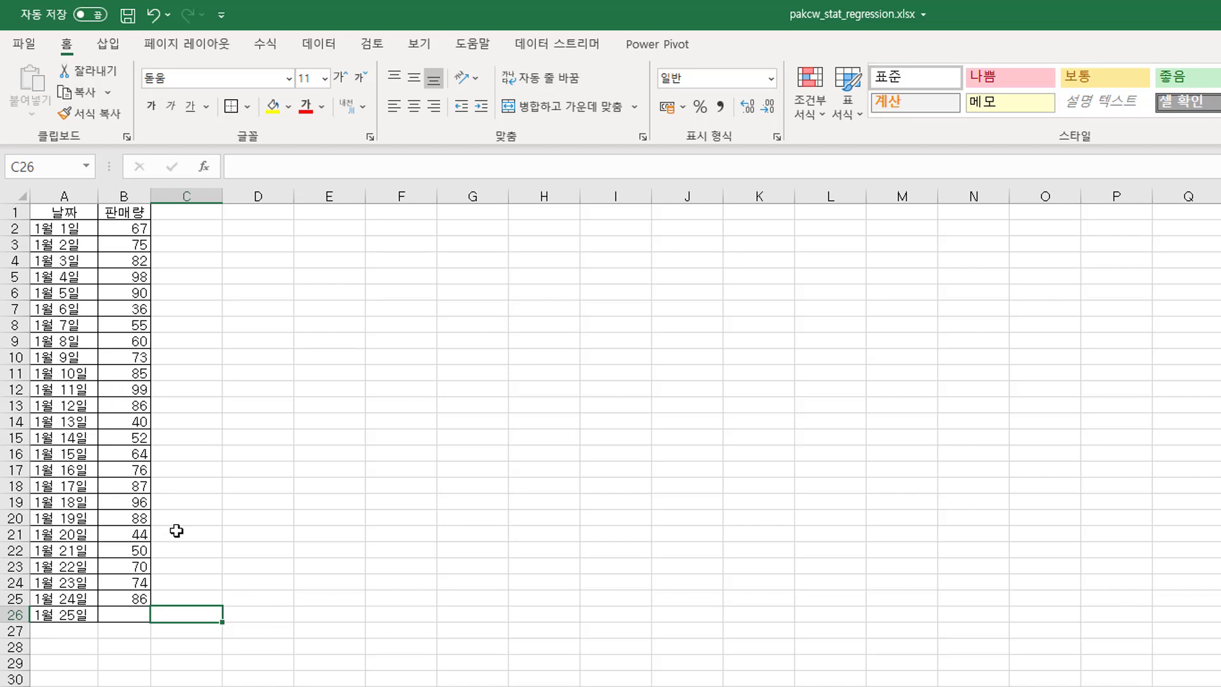
Enter the heading 예측 in cell C1, beside the 판매량 column
left_click(180, 218)
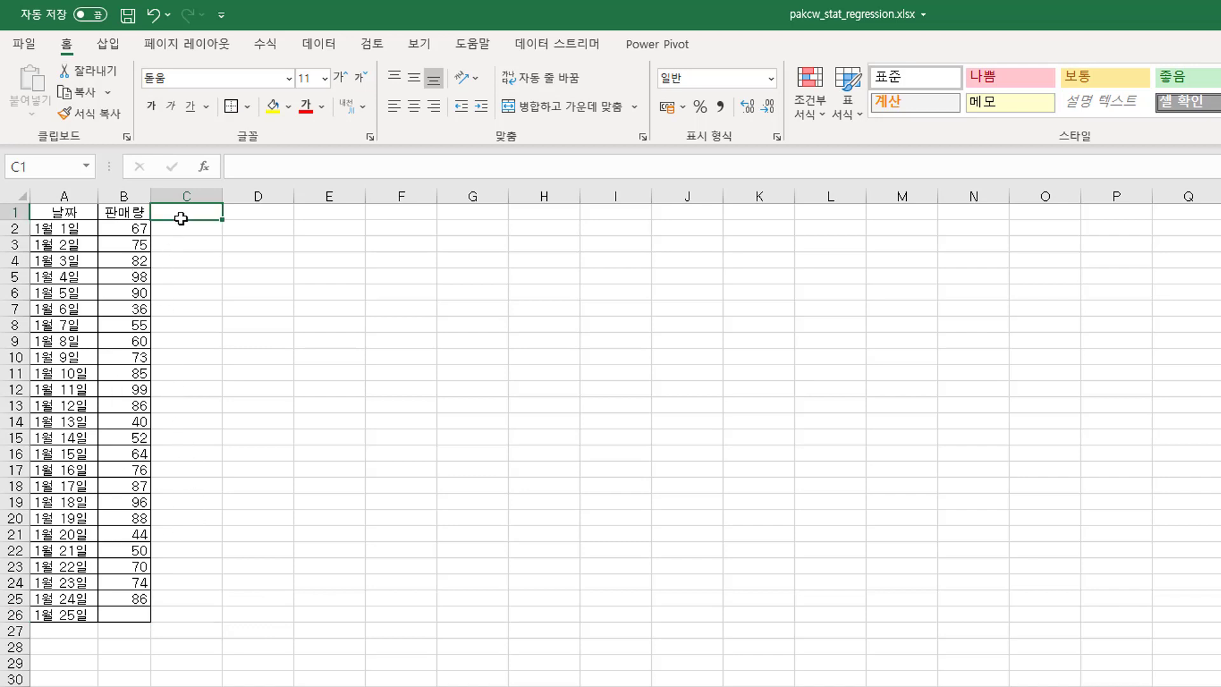
type("dpcm")
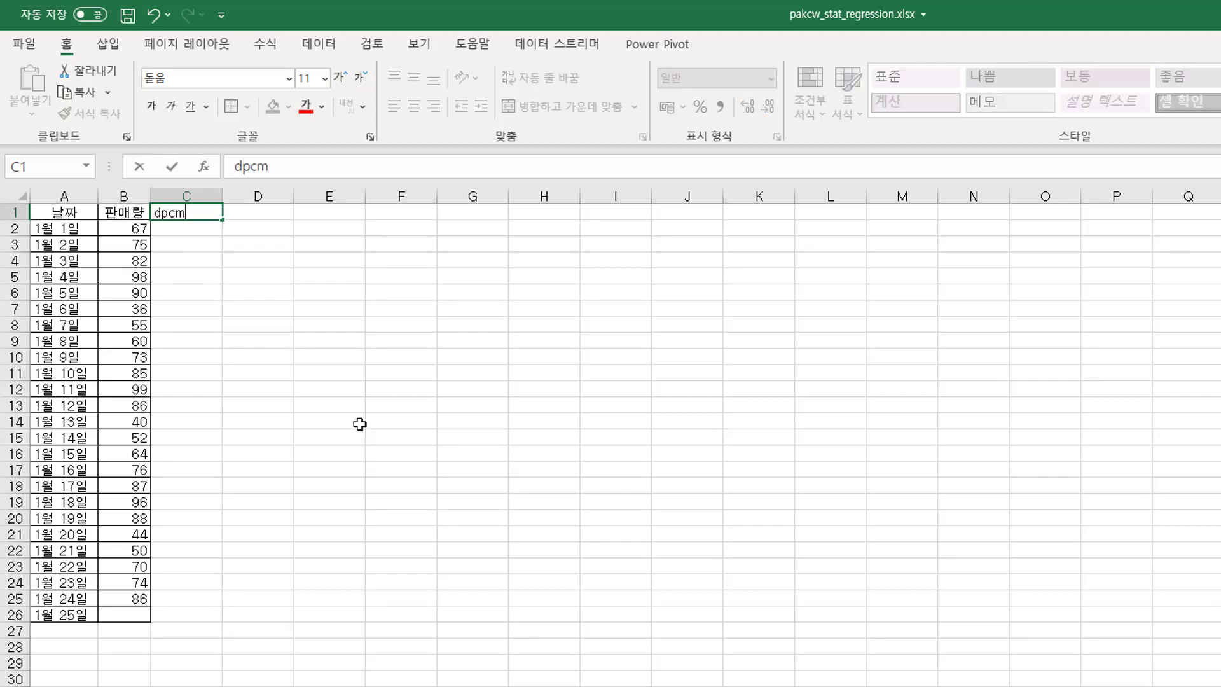
key("BackSpace")
key("BackSpace")
type("ㅇ")
type("측")
key("Return")
Calculate the forecast for 1월 4일 in C5 with =AVERAGE(B2:B4), the mean of the three preceding days' sales
key("shift+Down")
key("shift+Down")
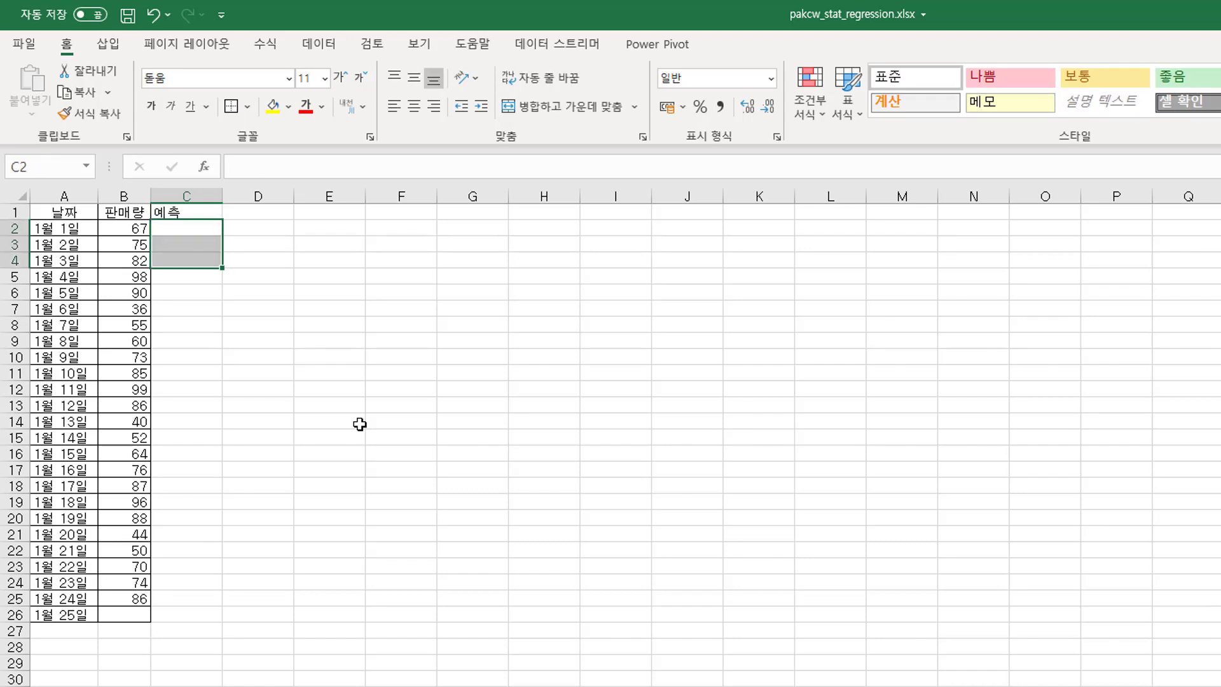
key("Down")
key("Down")
key("Down")
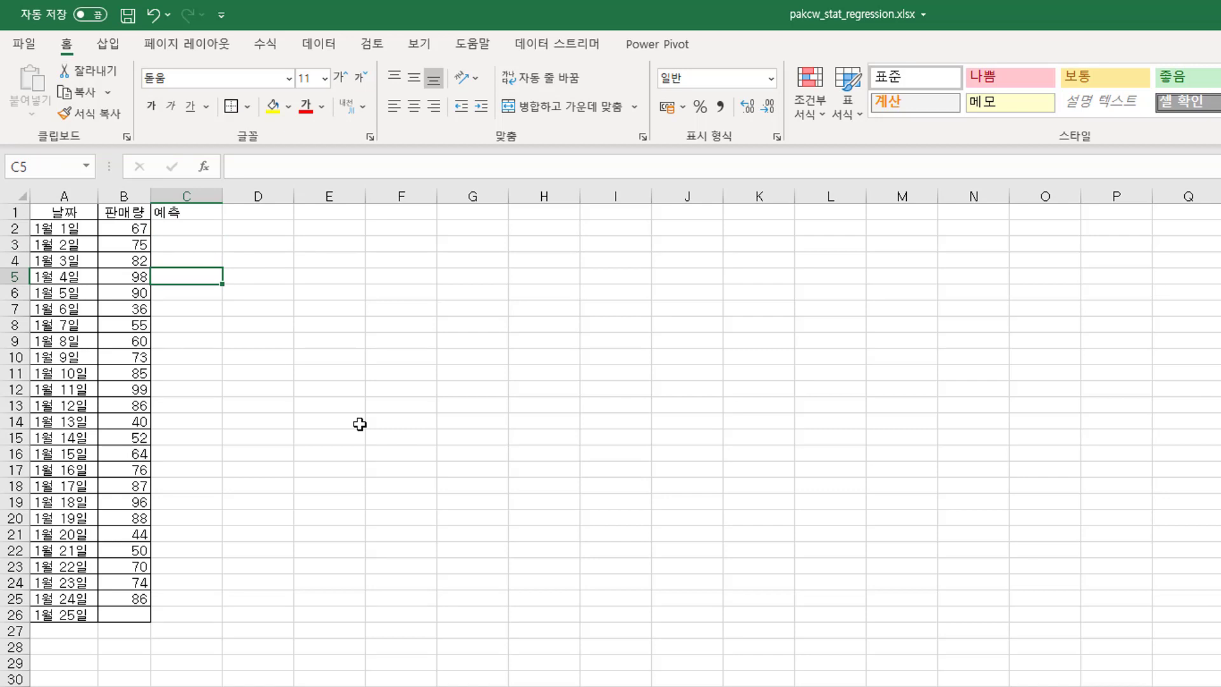
type("=ㅁ")
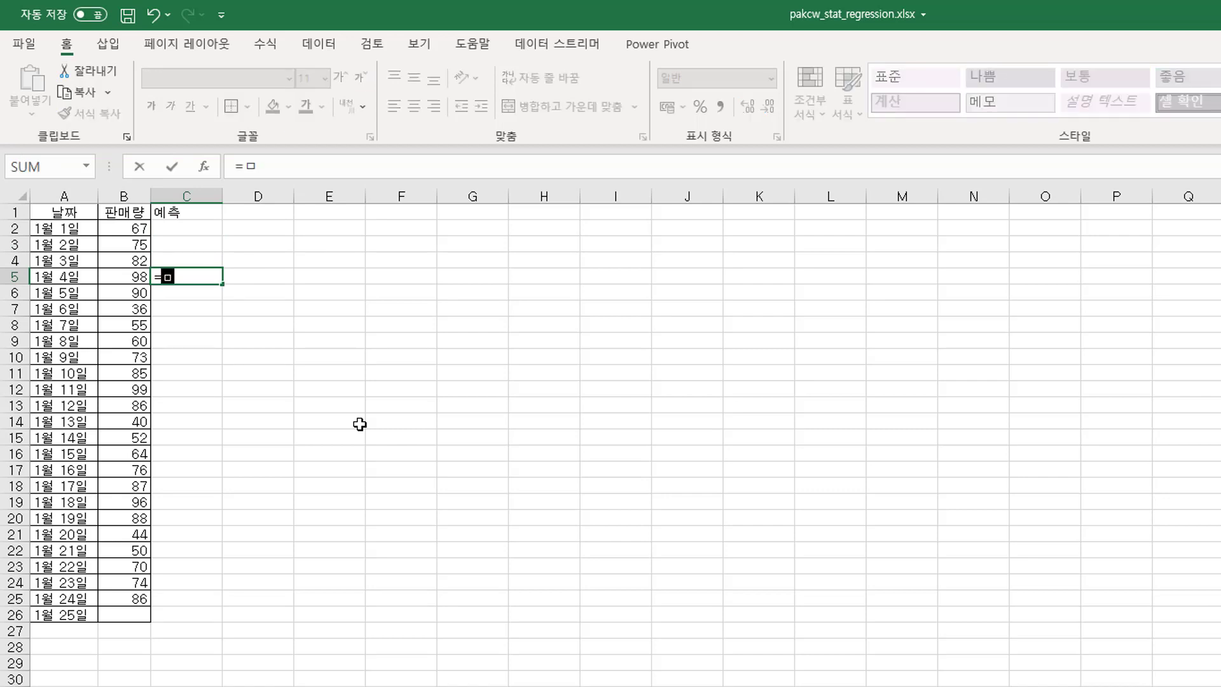
key("BackSpace")
type("av")
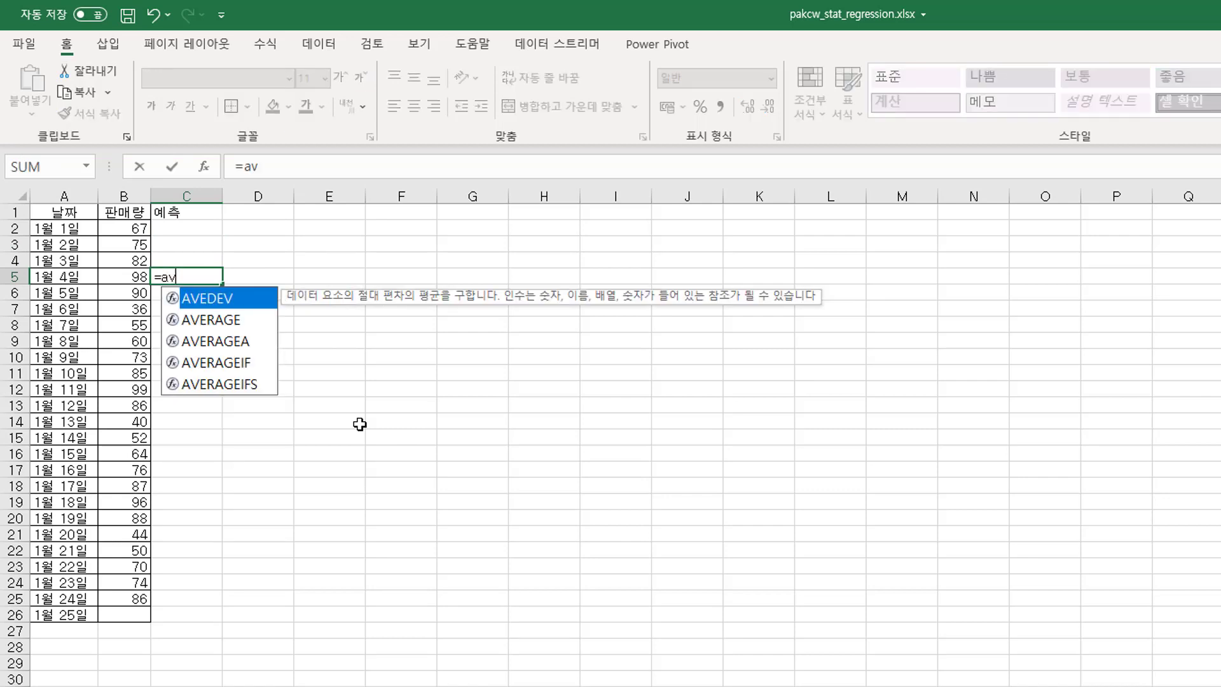
key("Down")
key("Tab")
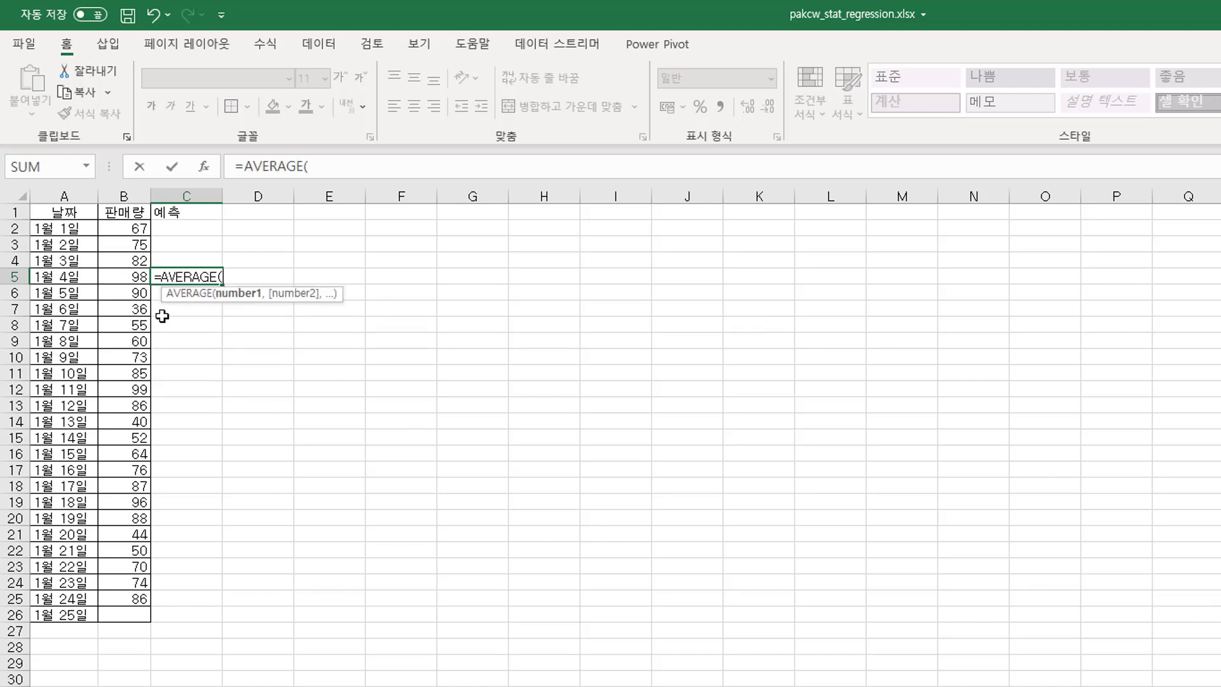
left_click_drag(120, 228, 128, 261)
type(")")
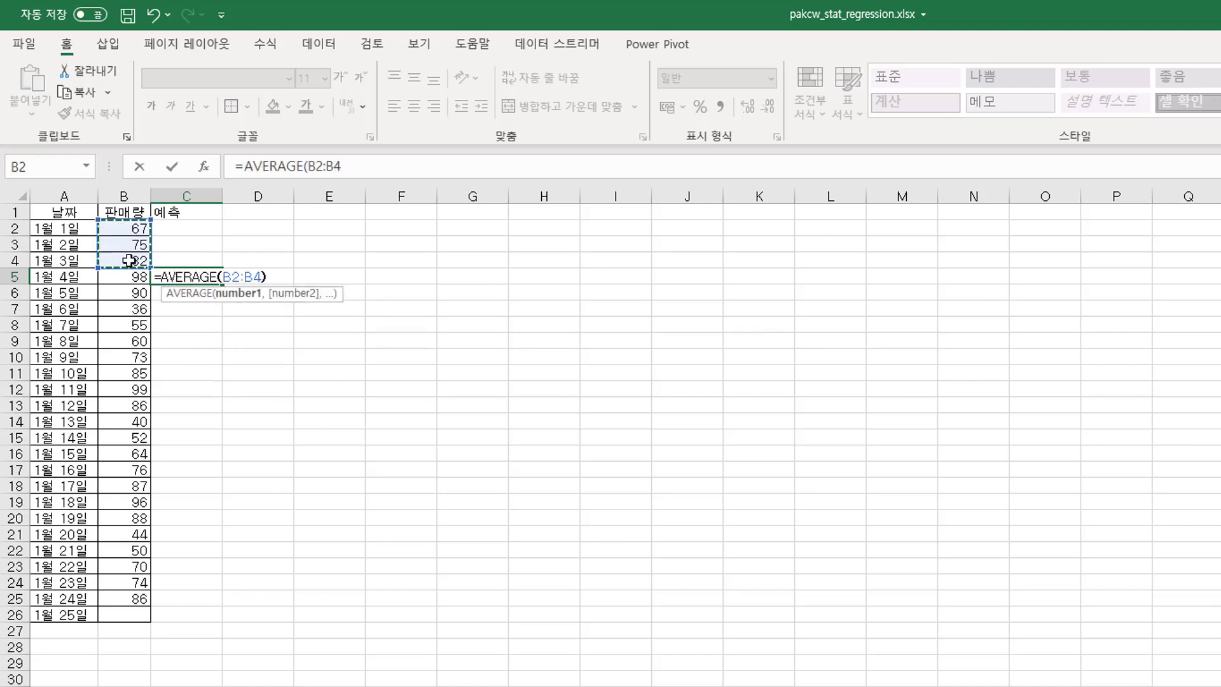
key("Return")
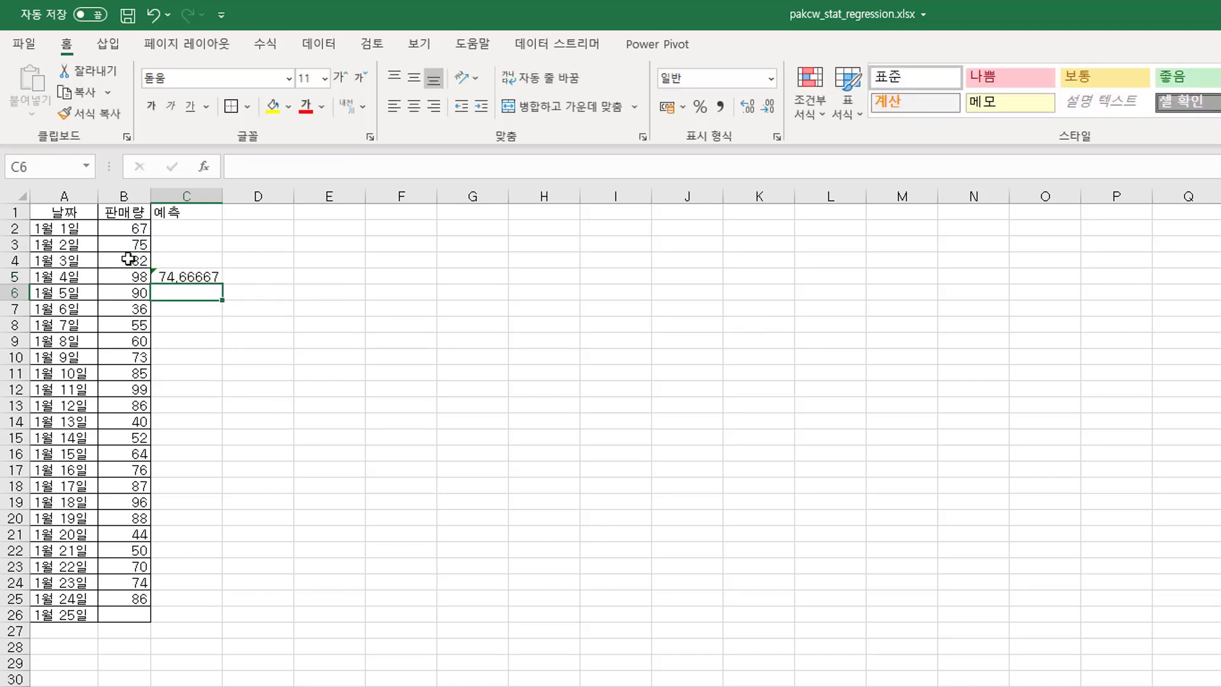
Fill the average formula from C5 down to C26 and show the forecasts without decimal places
left_click(204, 275)
left_click_drag(222, 284, 199, 620)
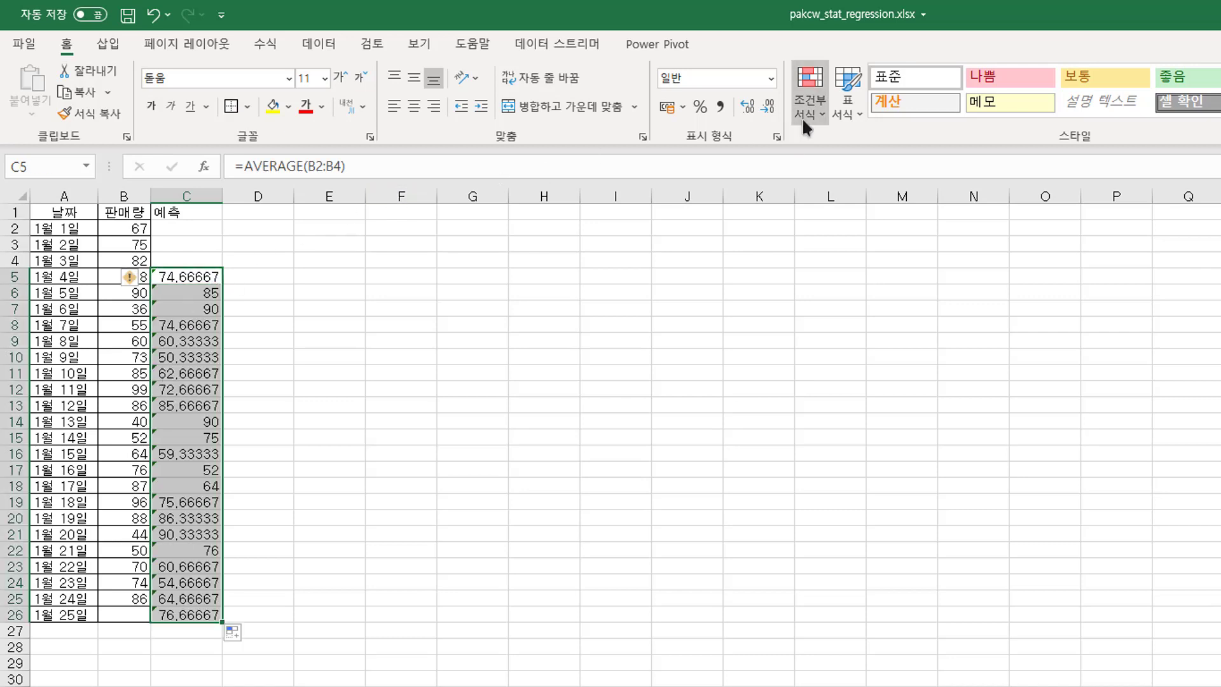
left_click(766, 106)
left_click(766, 107)
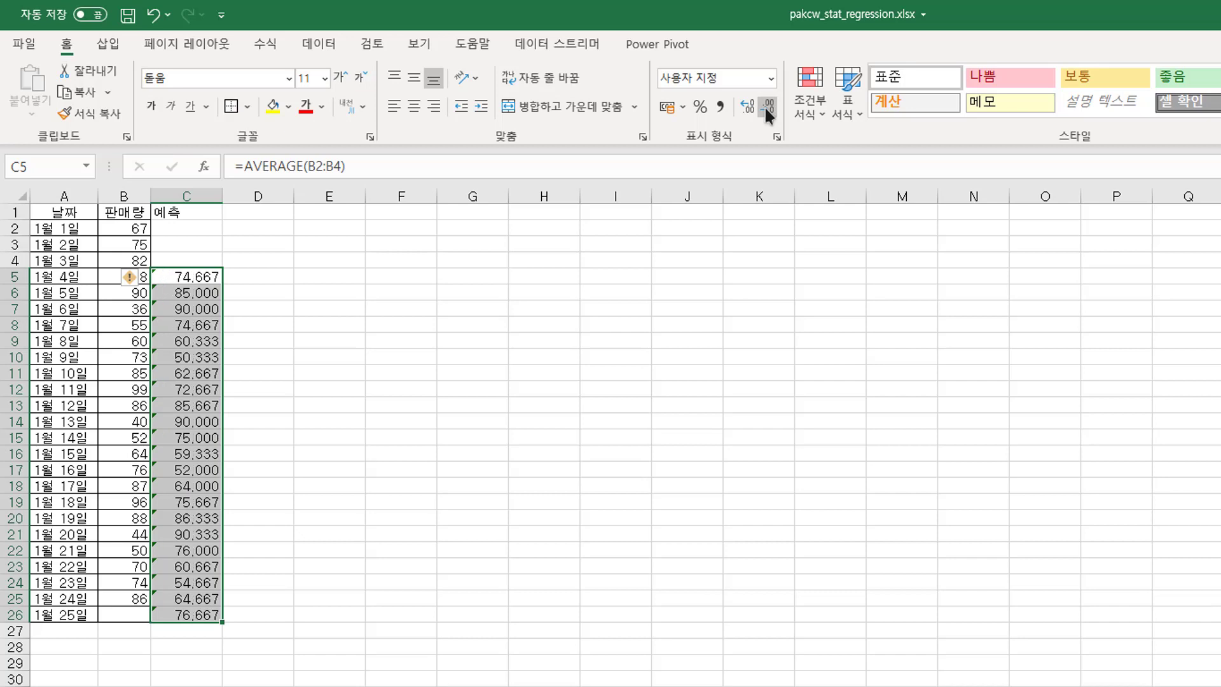
left_click(766, 106)
left_click(766, 106)
left_click(766, 106)
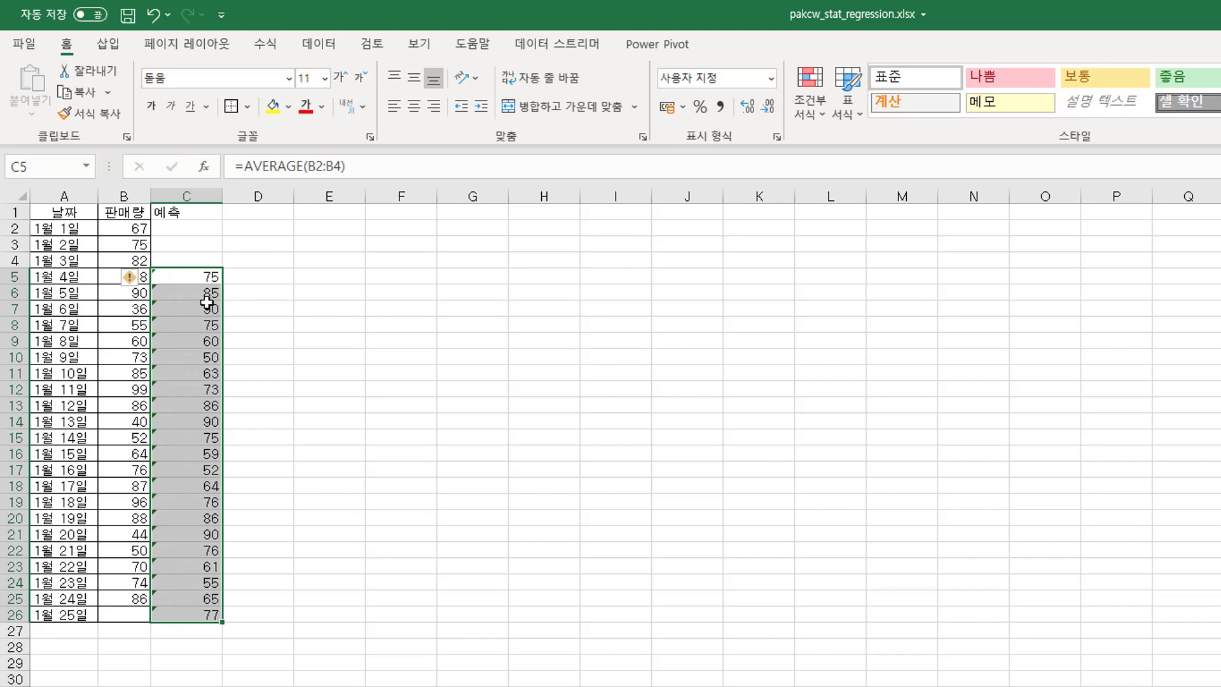
Ignore the formula error warnings on the forecast cells C5:C26
left_click(143, 283)
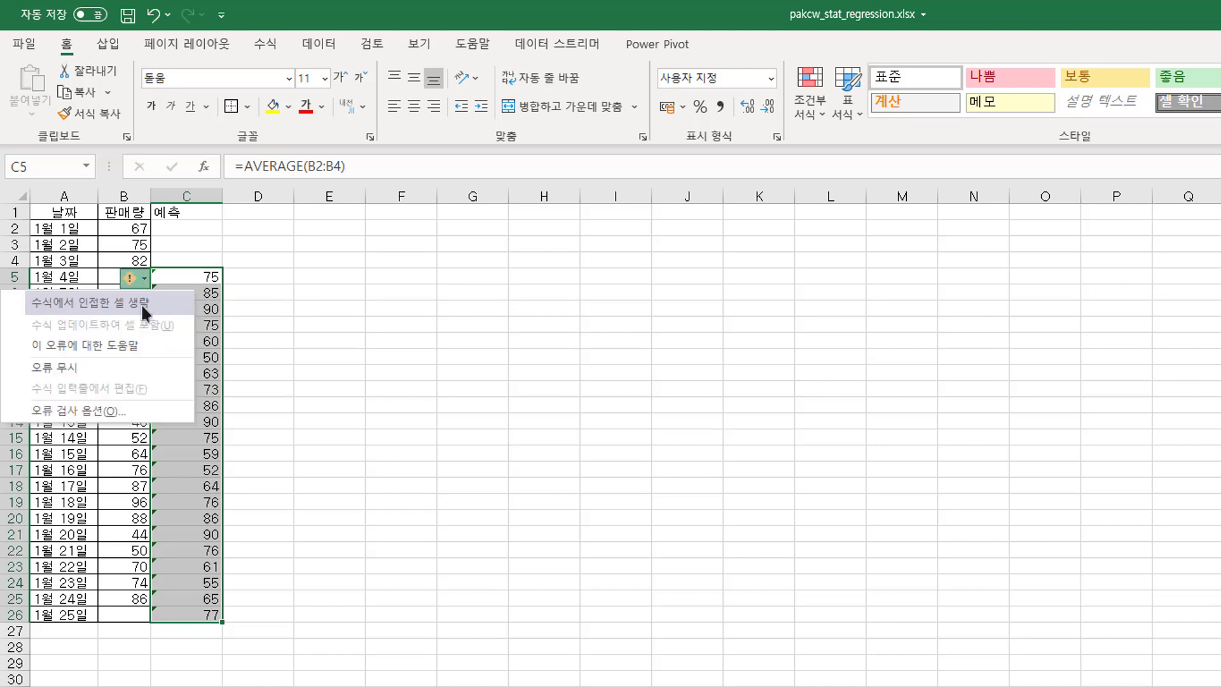
left_click(135, 365)
left_click(197, 321)
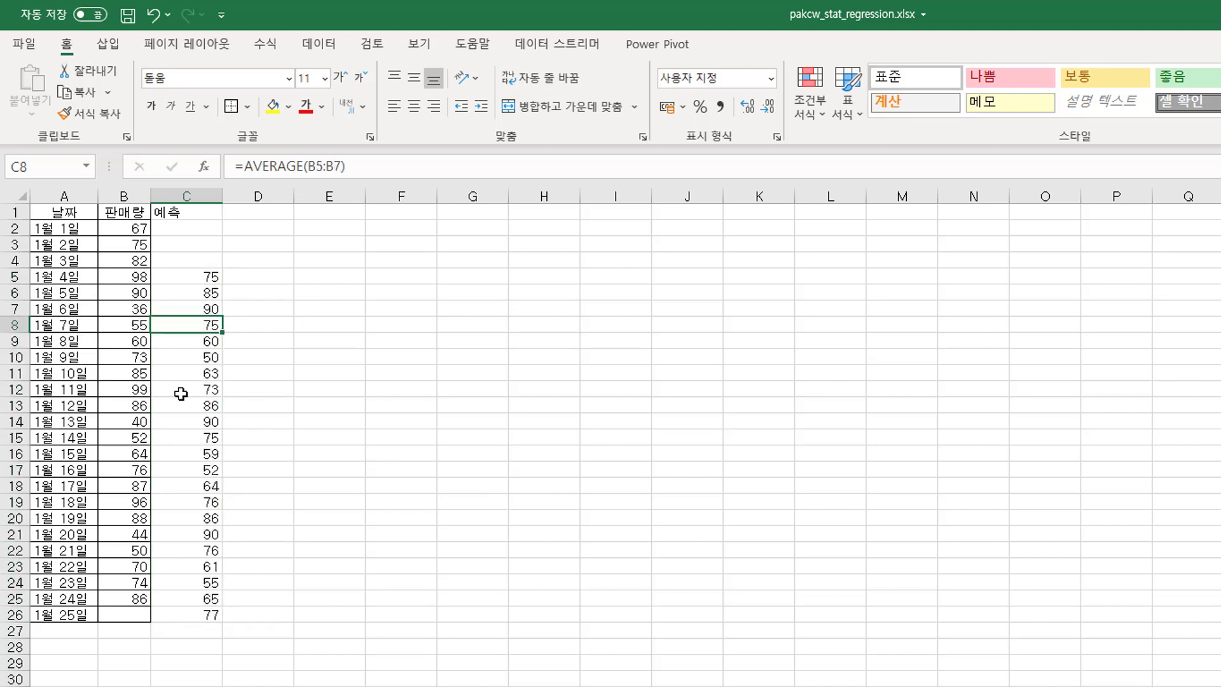
left_click(198, 618)
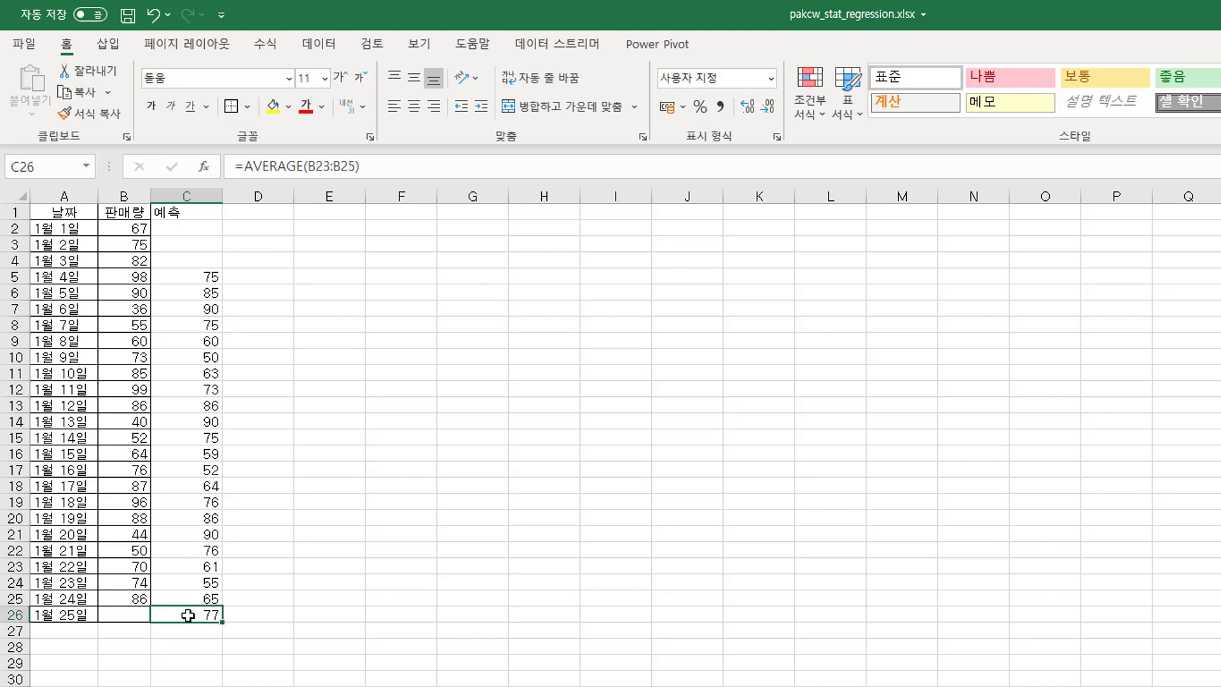
left_click_drag(122, 568, 123, 595)
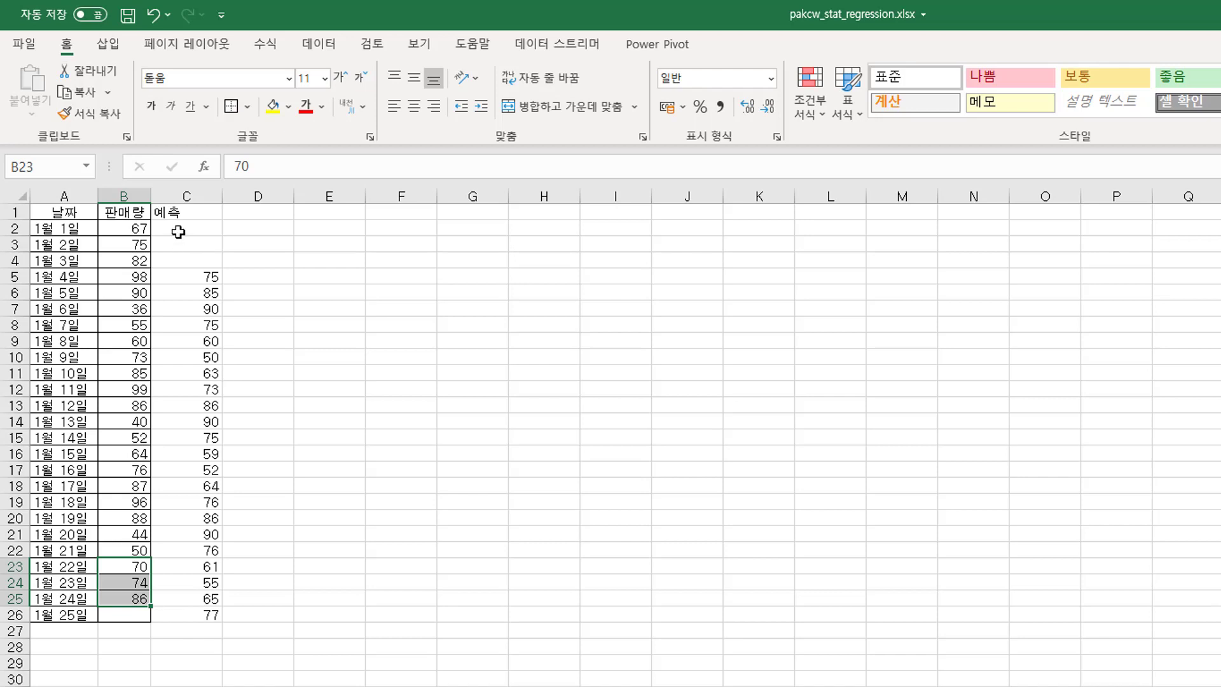
left_click_drag(177, 230, 175, 264)
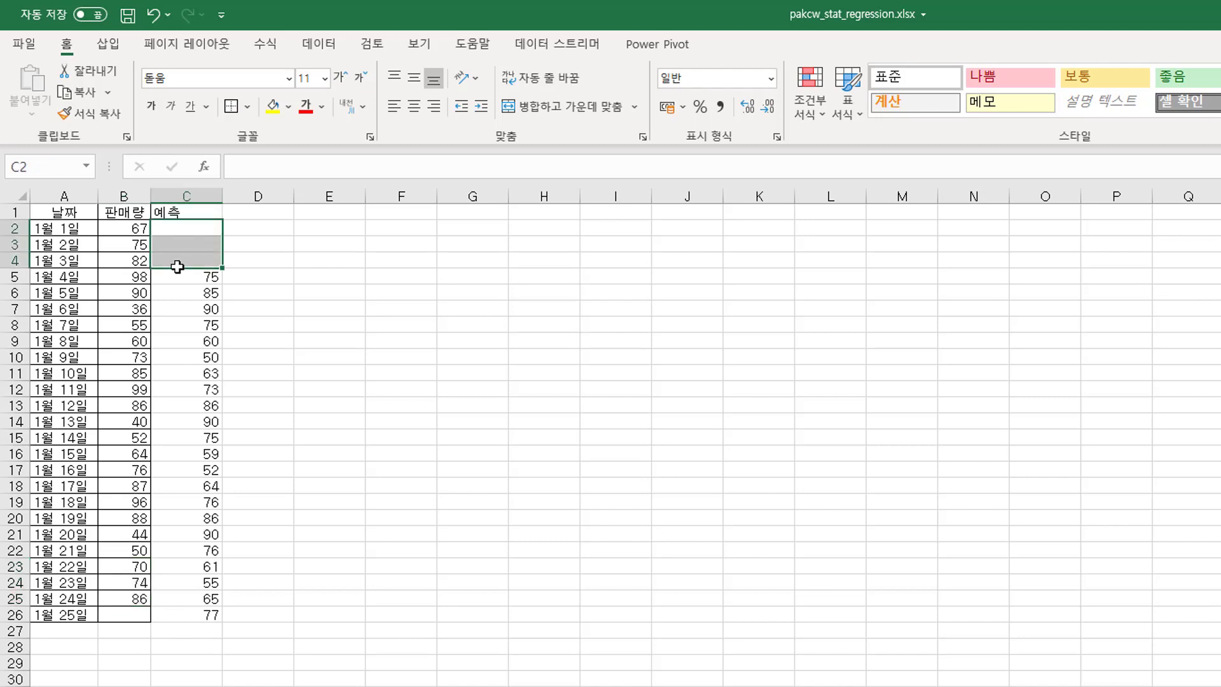
Extend the heading in C1 to read 예측(n=3)
left_click(185, 214)
double_click(200, 219)
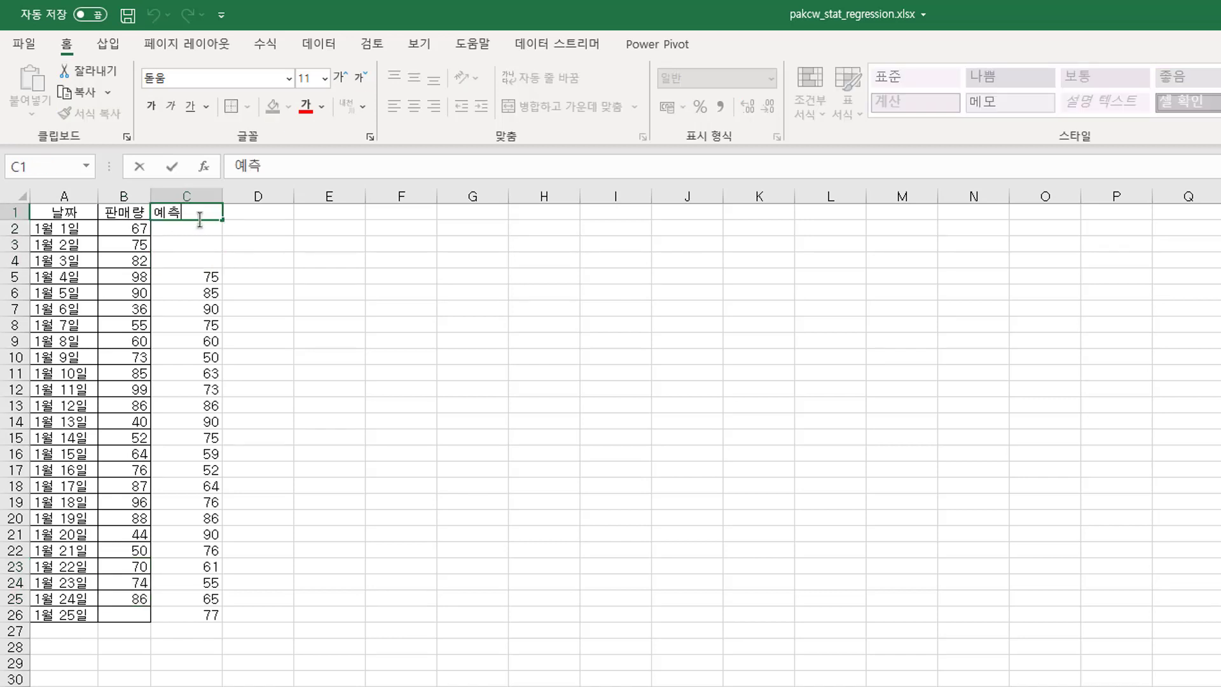
type("(n=3")
key("Return")
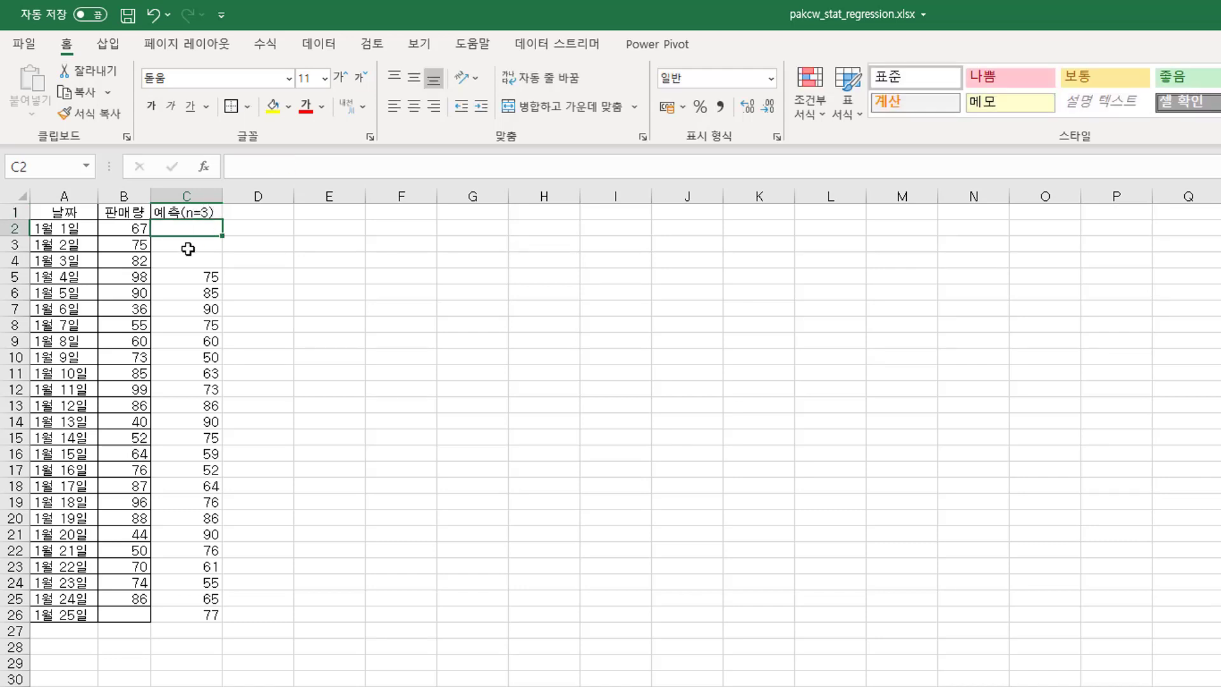
left_click_drag(123, 277, 189, 278)
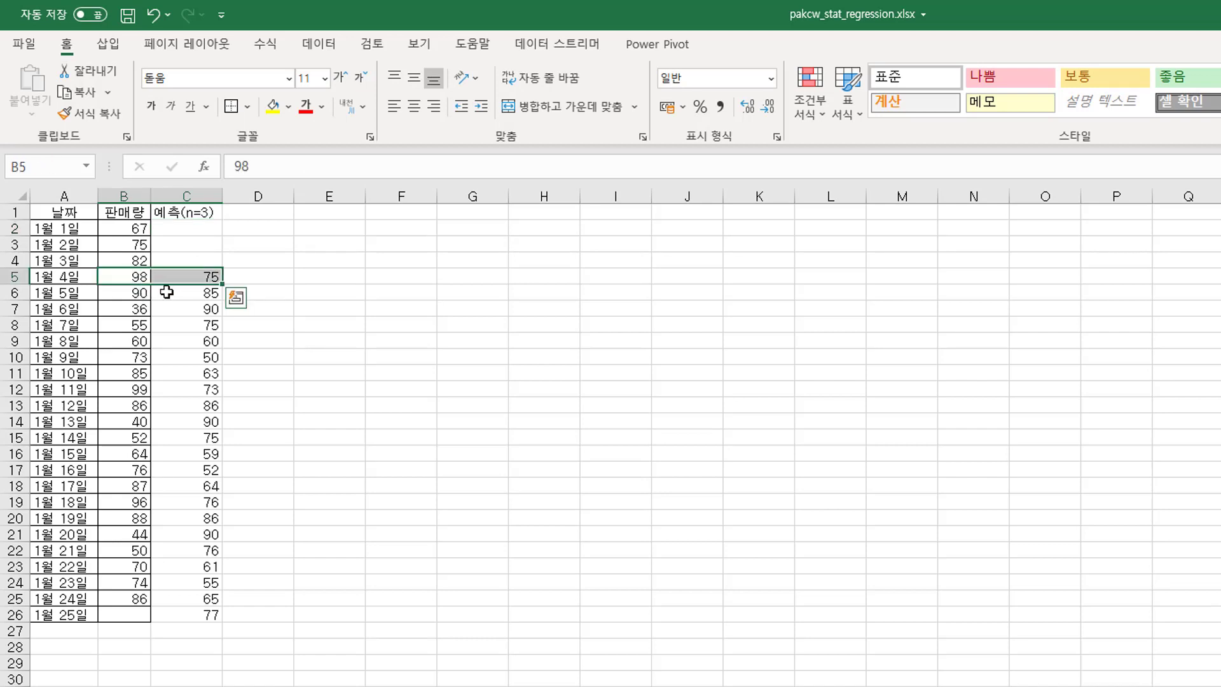
left_click_drag(136, 310, 185, 311)
left_click(181, 357)
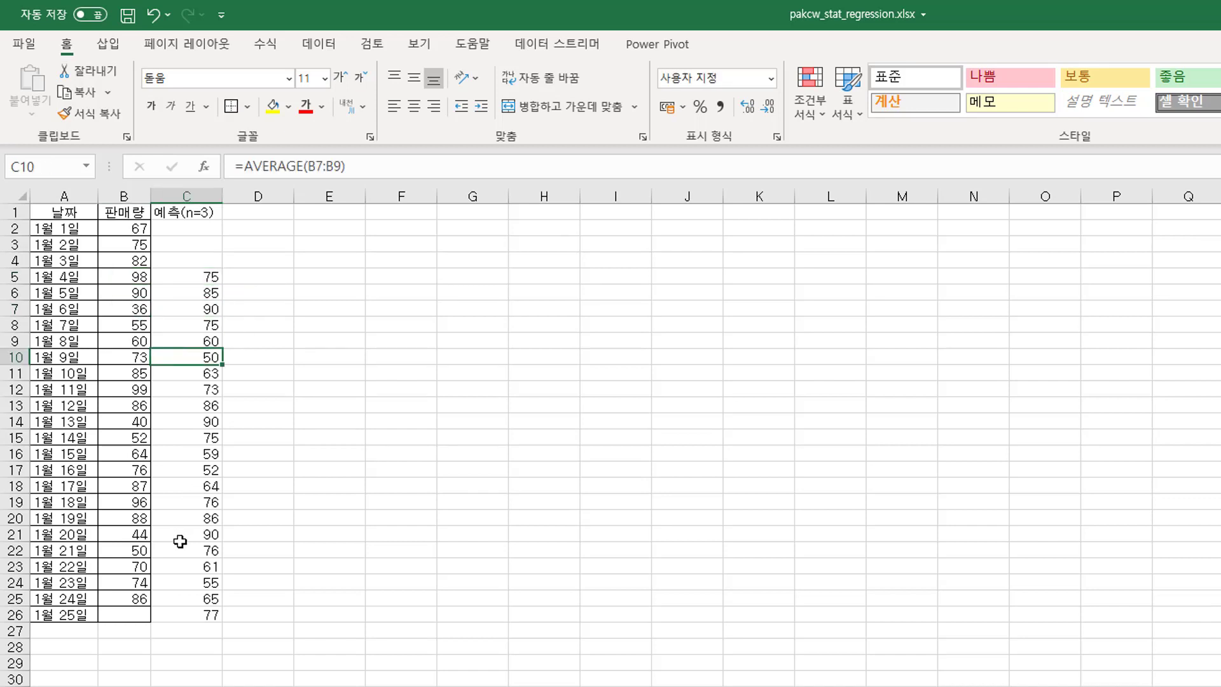
left_click_drag(180, 540, 181, 551)
left_click(185, 600)
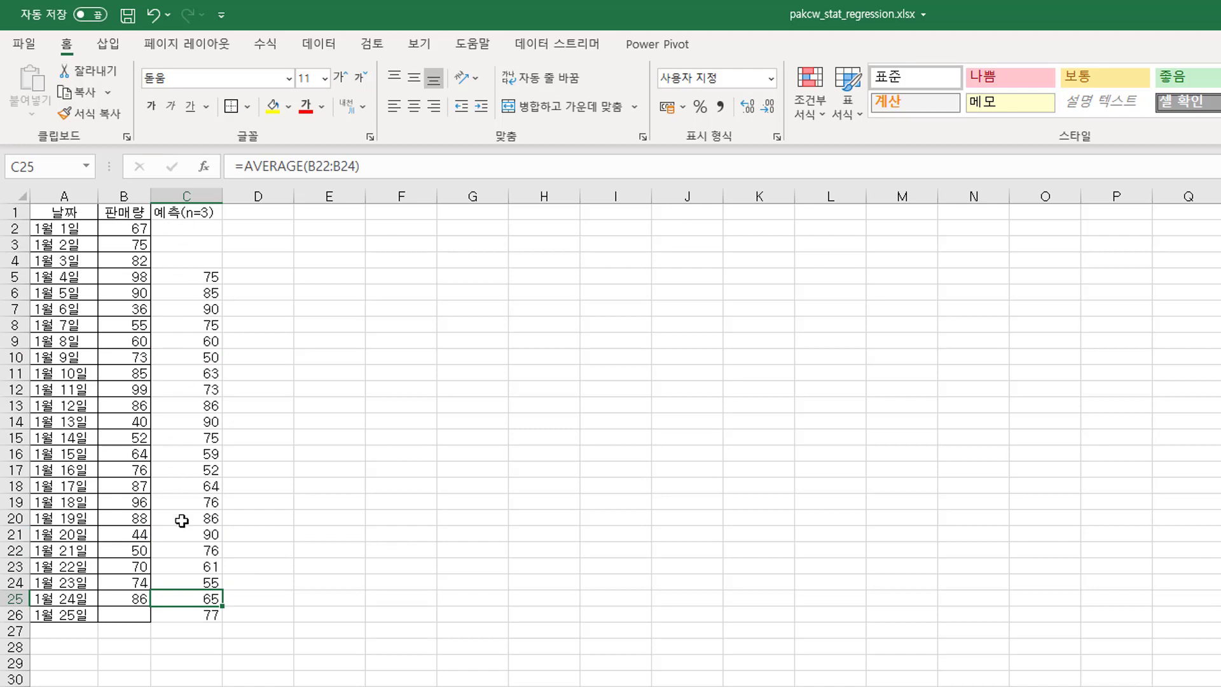
left_click(185, 616)
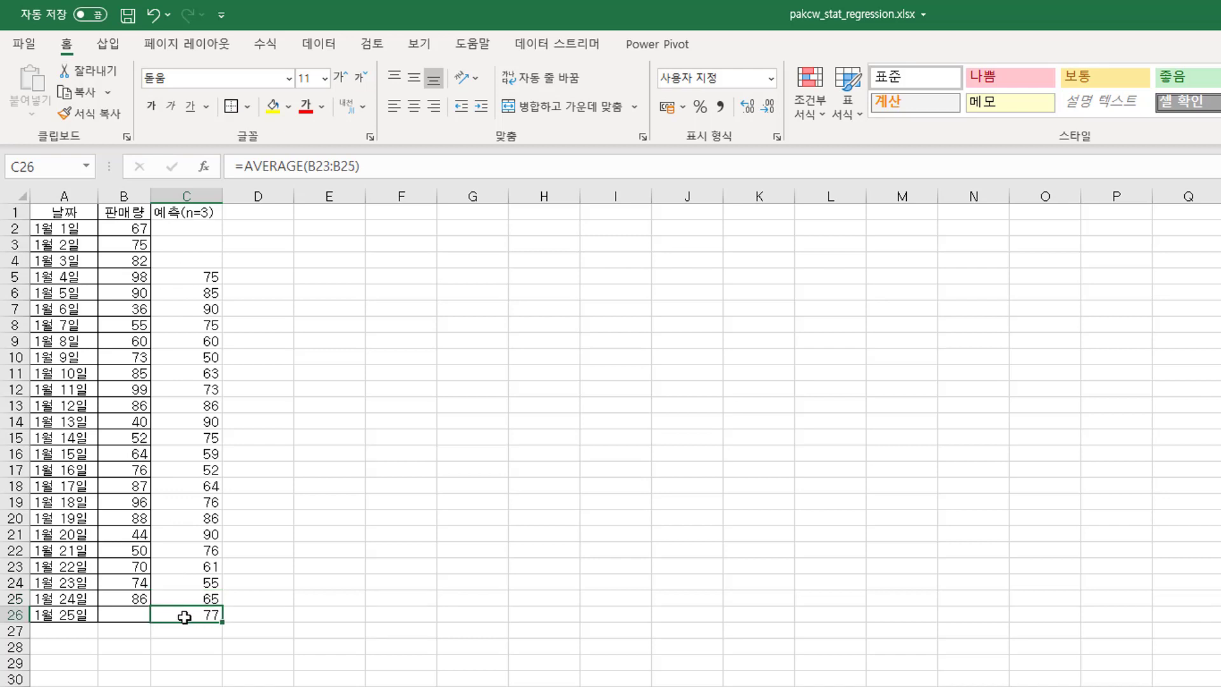
Fill the heading in C1 across to E1 as a series, giving 예측(n=4) and 예측(n=5)
left_click(248, 212)
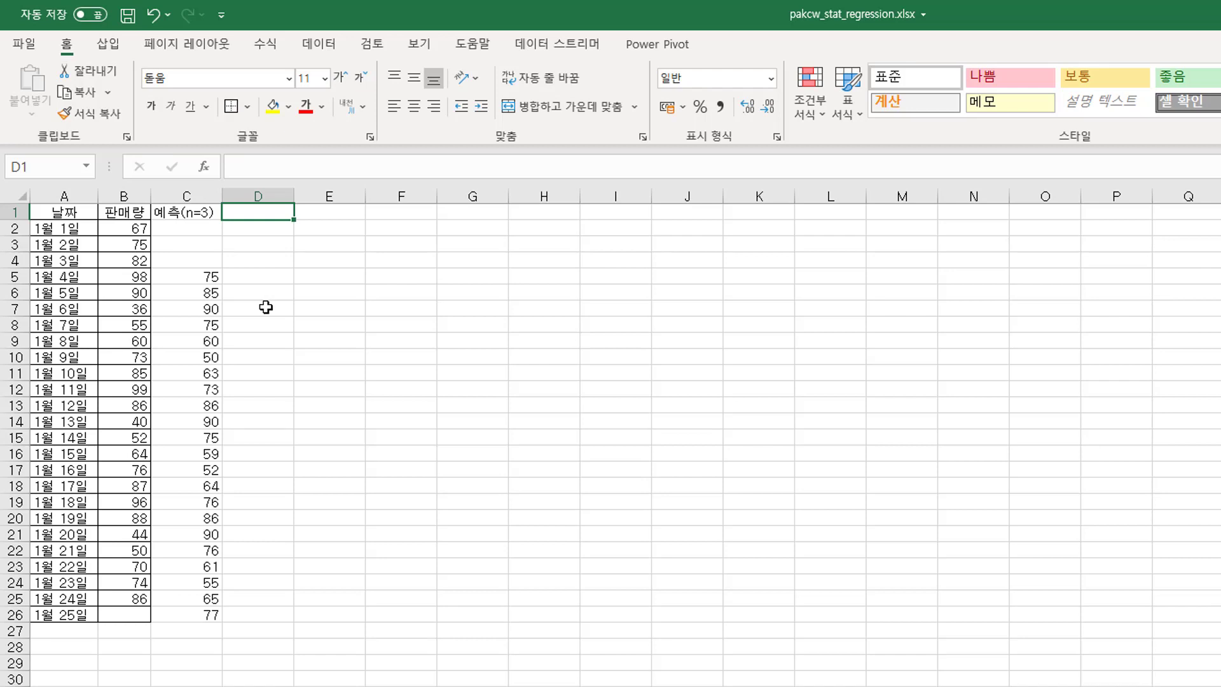
left_click(195, 213)
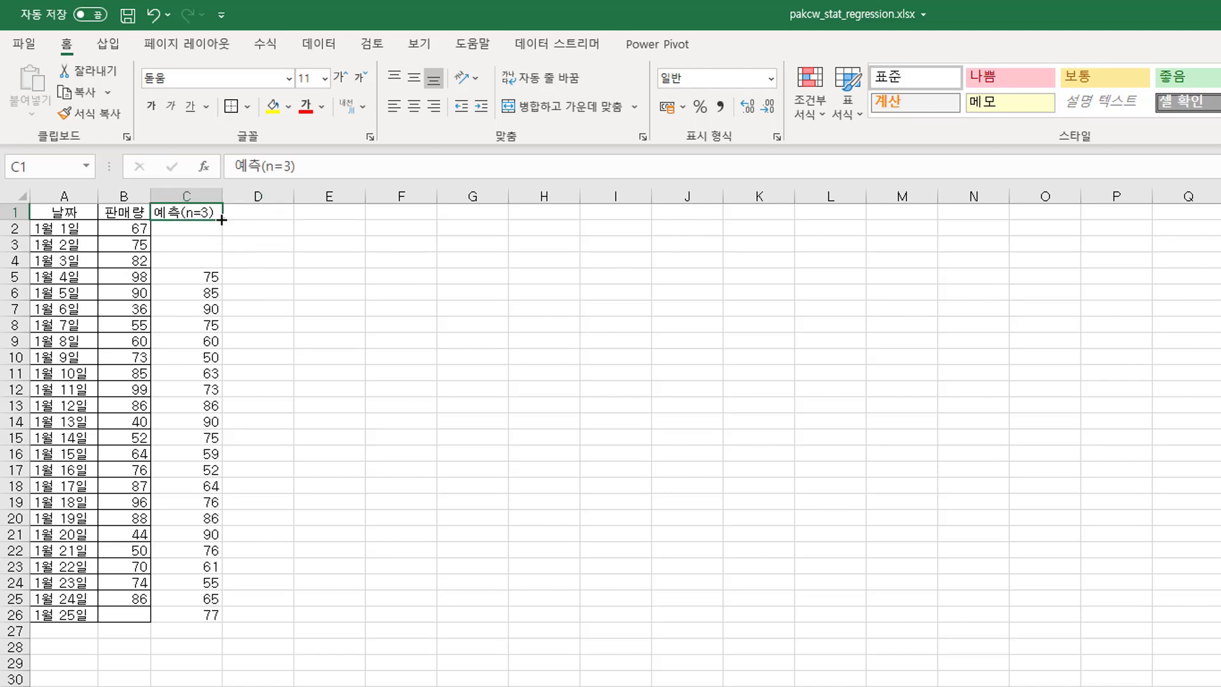
left_click_drag(222, 220, 354, 227)
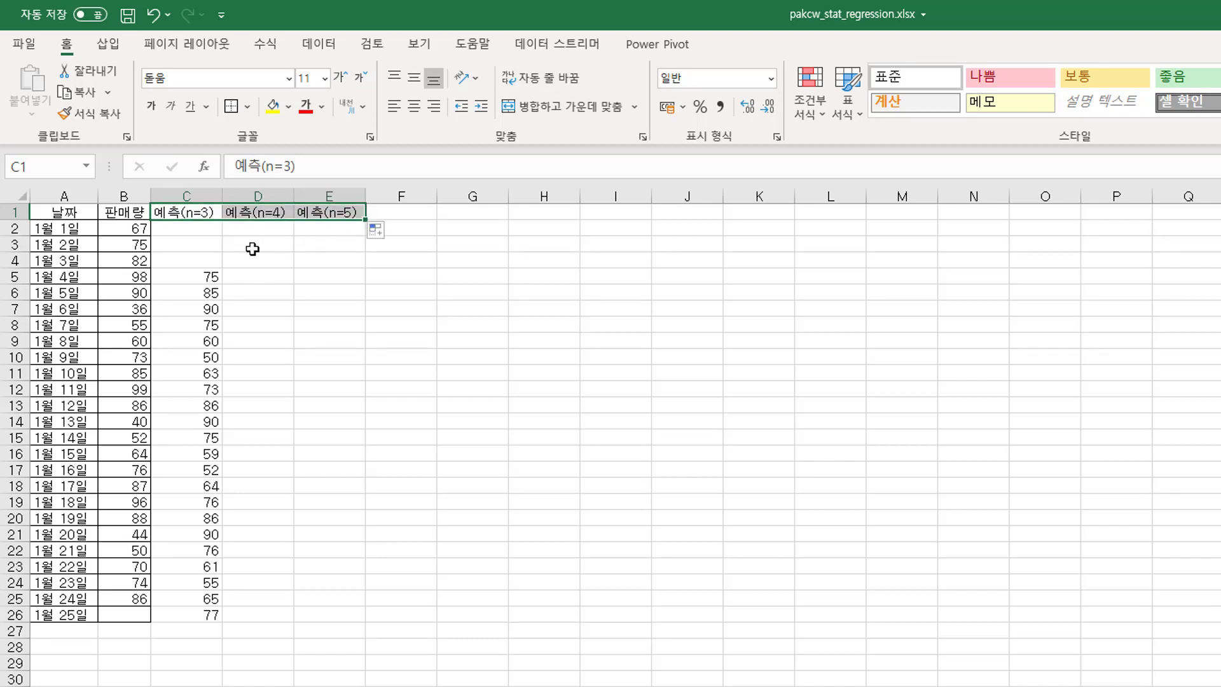
Calculate the four-day moving average forecast for 1월 5일 in D6 with =AVERAGE(B2:B5)
left_click(253, 248)
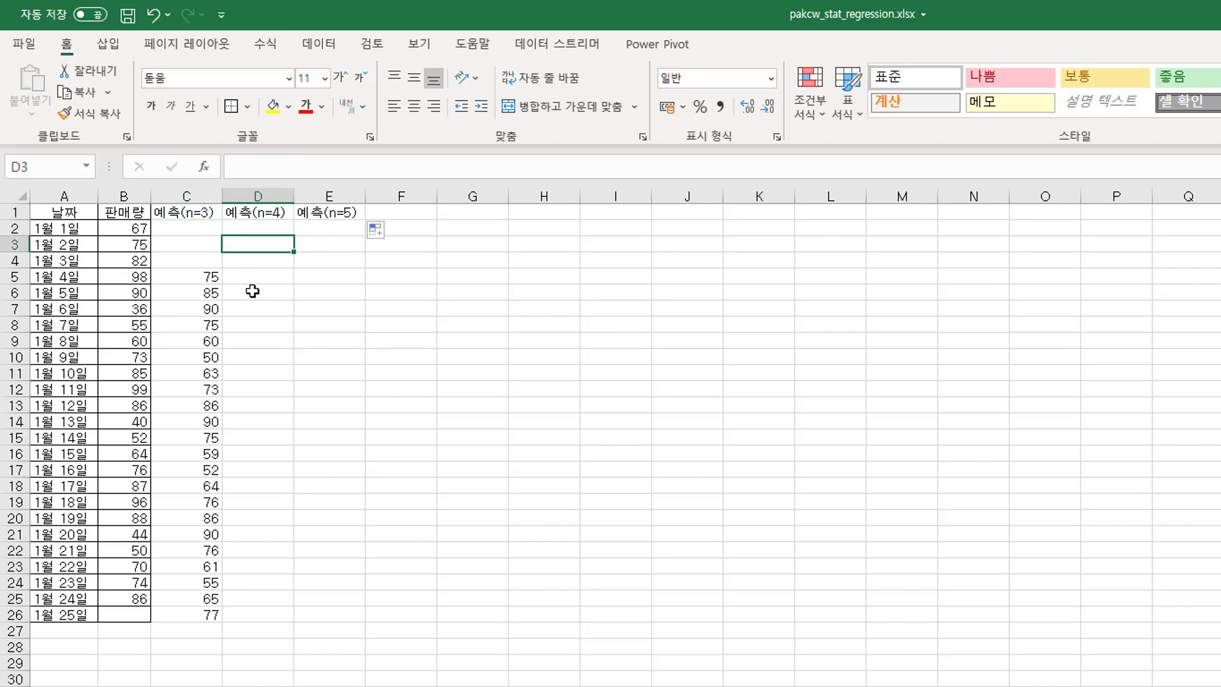
left_click(252, 291)
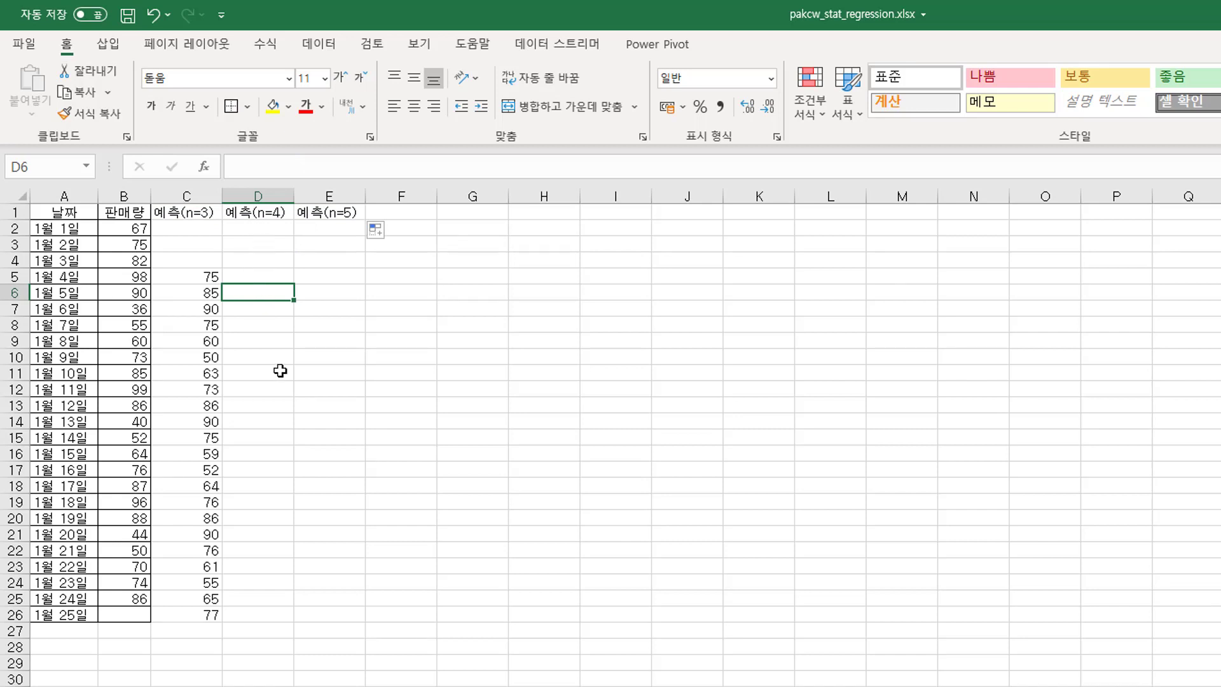
type("=av")
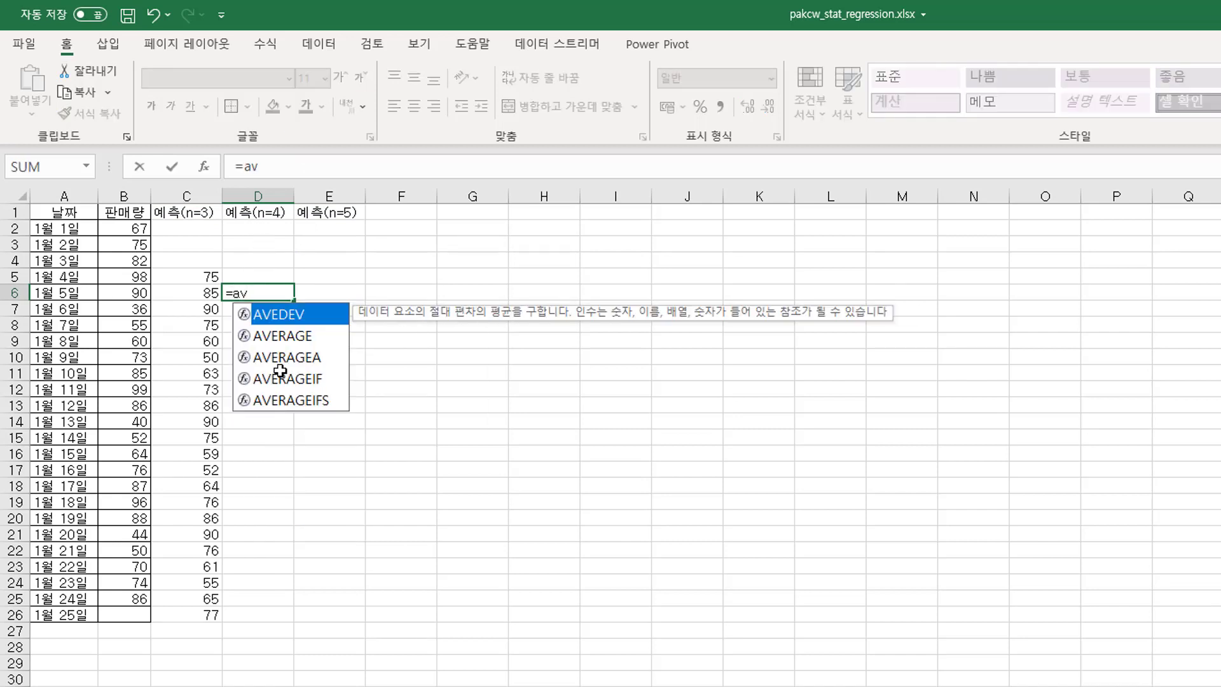
left_click(264, 335)
double_click(264, 335)
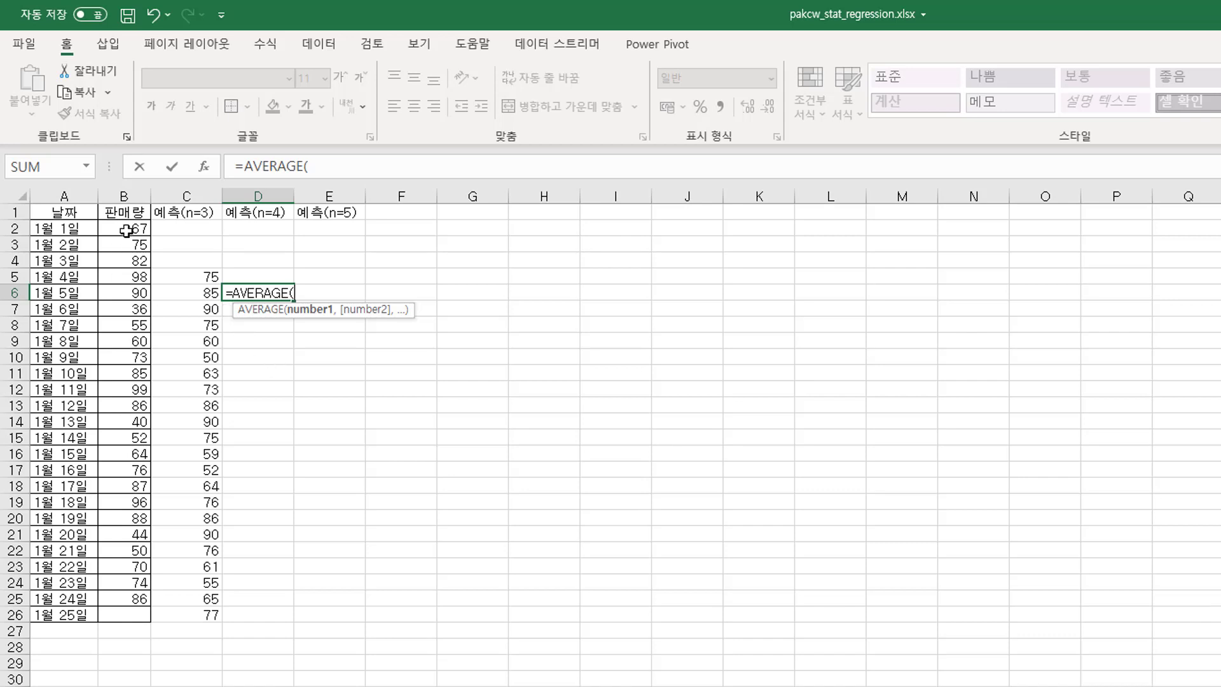
left_click_drag(127, 230, 138, 277)
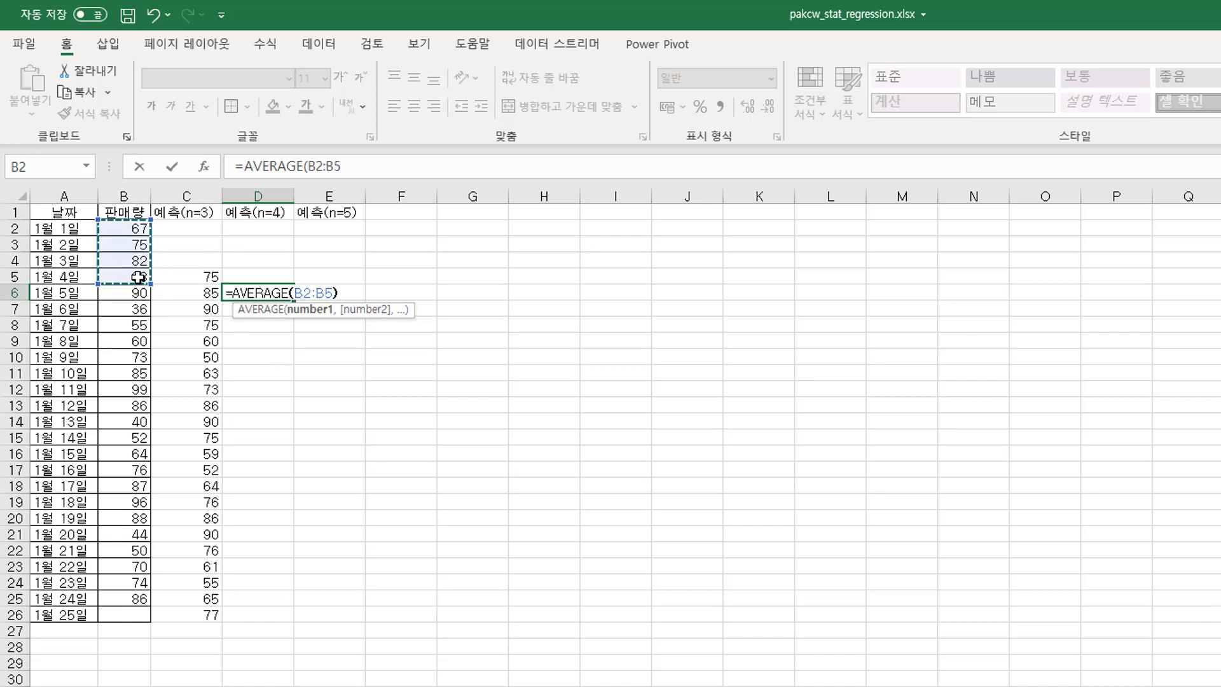
key("Return")
Fill the average formula from D6 down to D26 and show the forecasts without decimal places
left_click(278, 293)
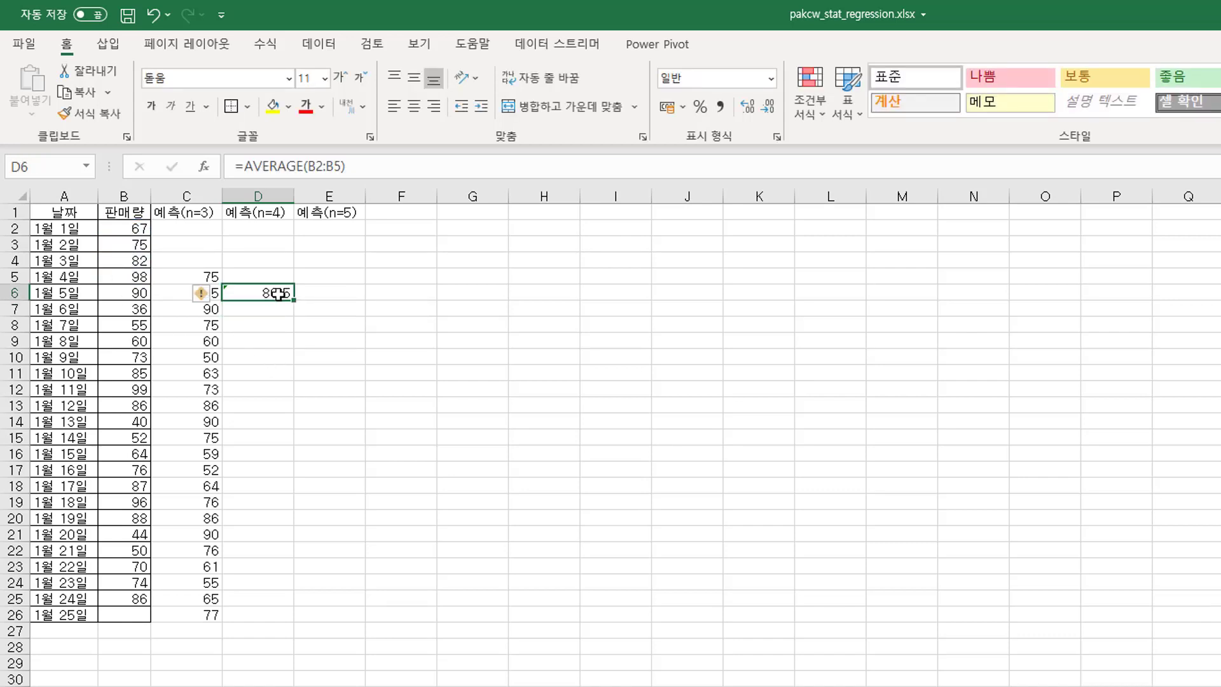
double_click(294, 300)
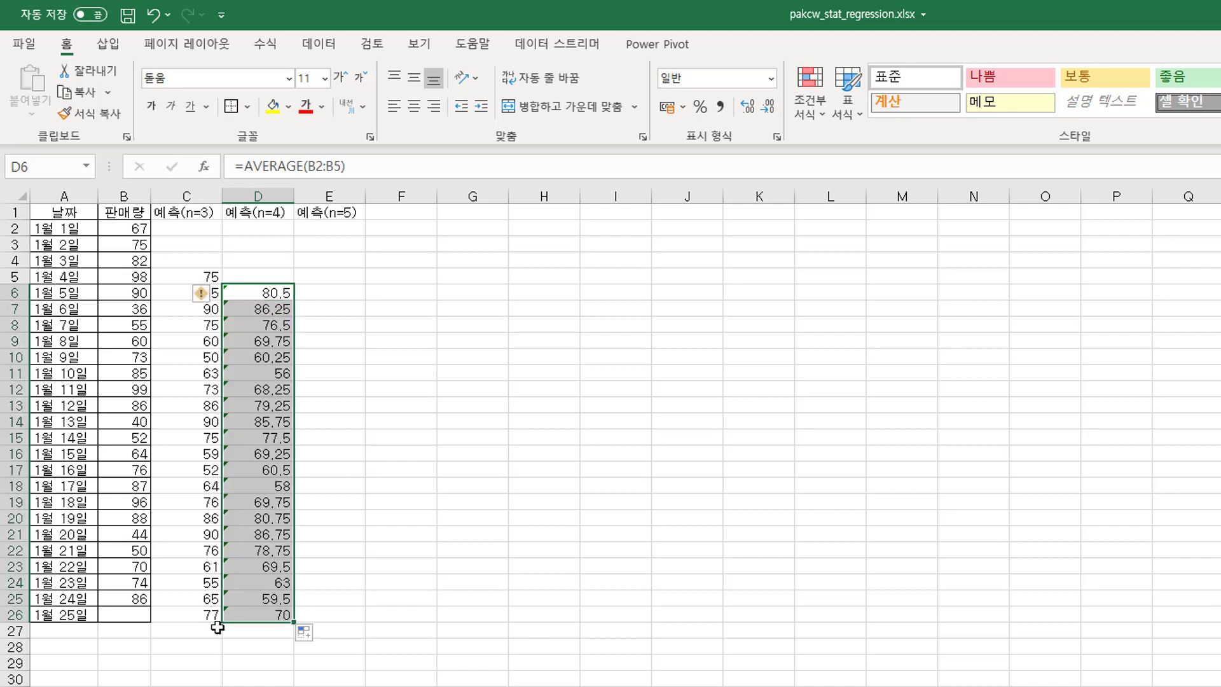
left_click(250, 615)
left_click(246, 291)
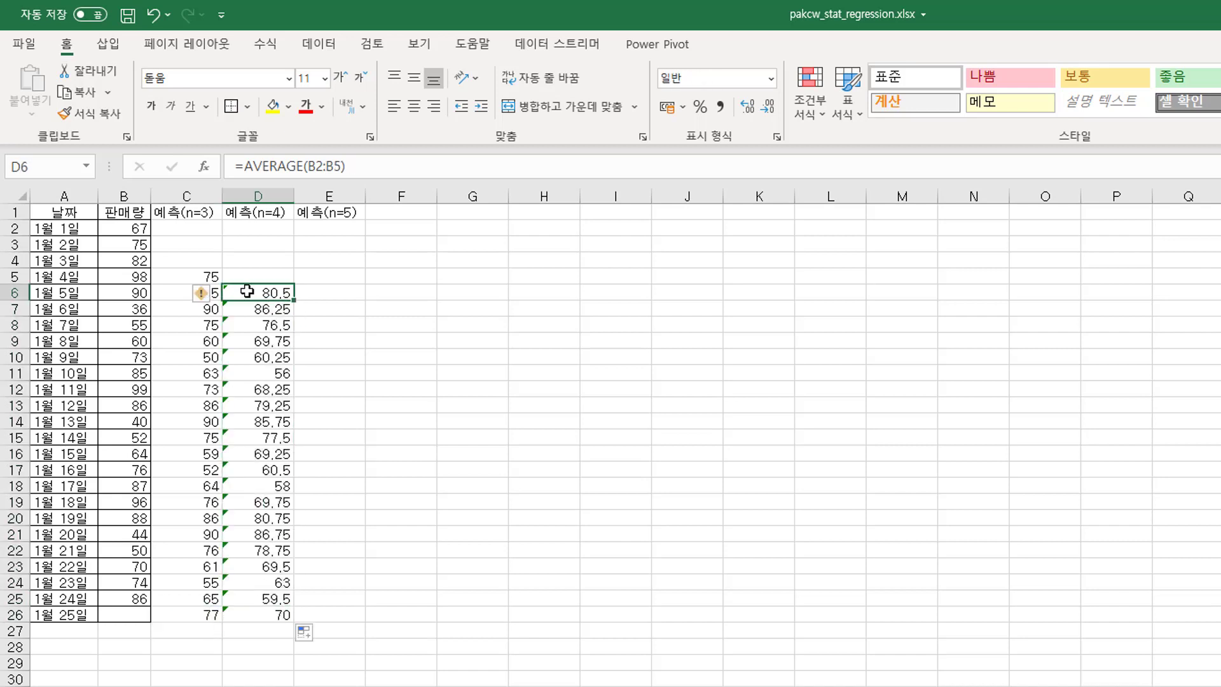
key("ctrl+shift+Down")
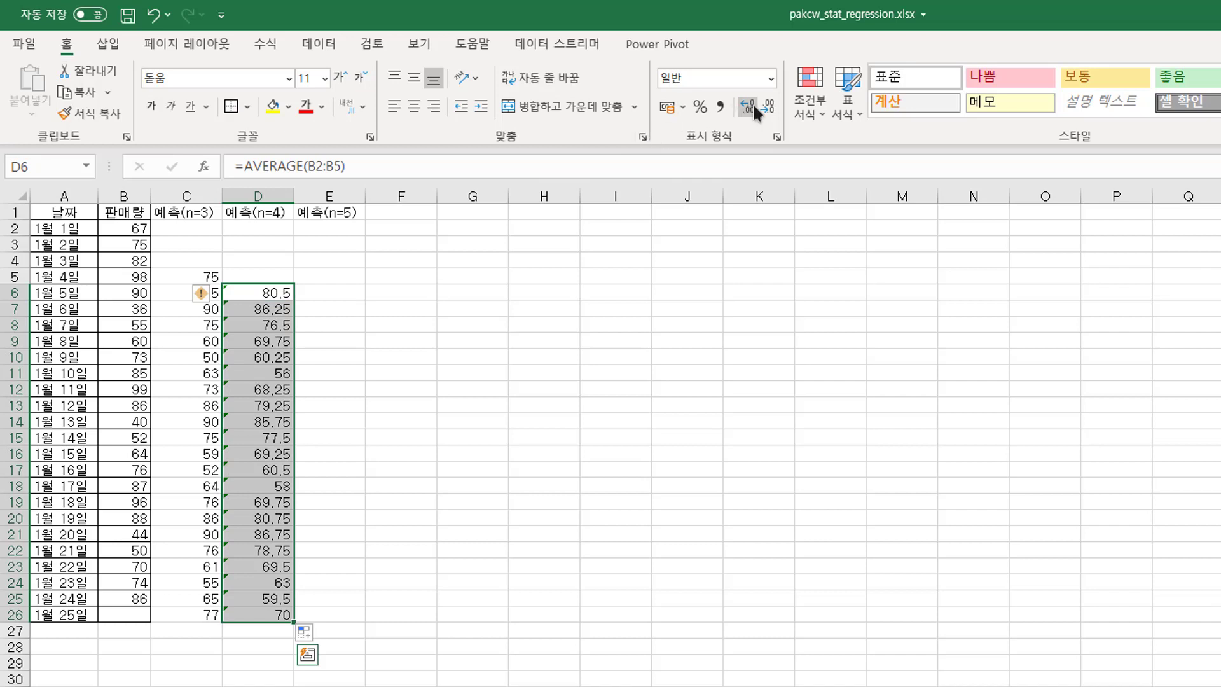
left_click(766, 104)
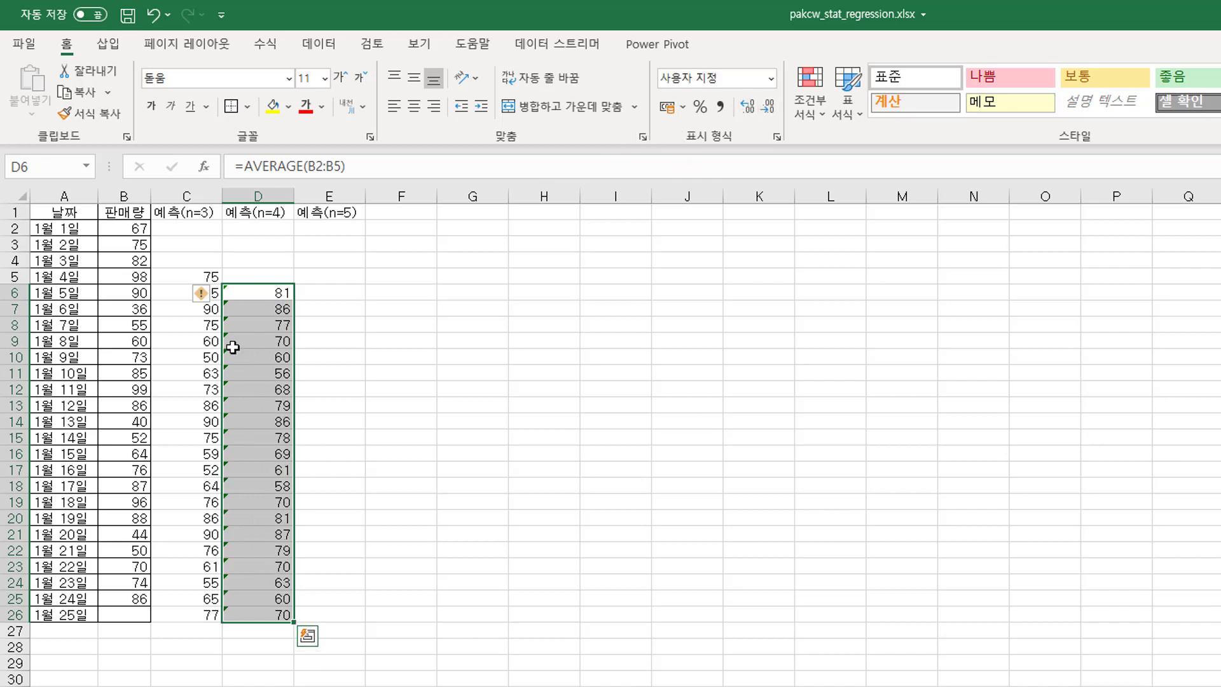
Ignore the formula error warnings on the forecast cells D6:D26
left_click(202, 293)
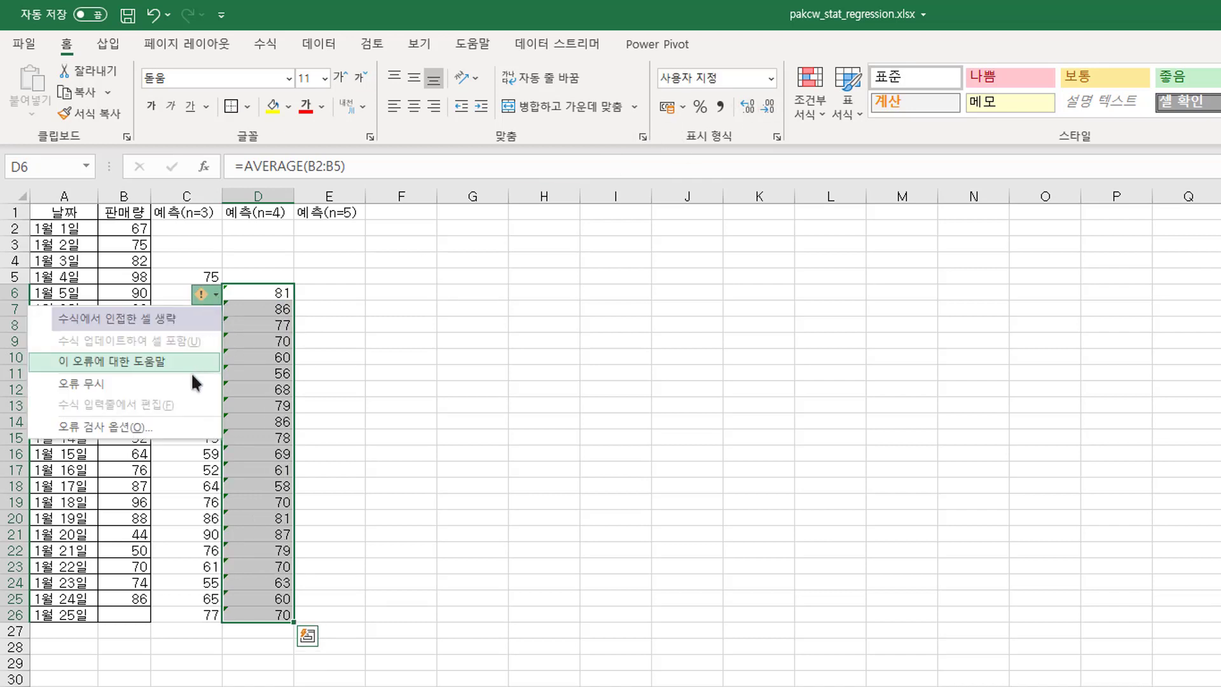
left_click(191, 383)
left_click(264, 352)
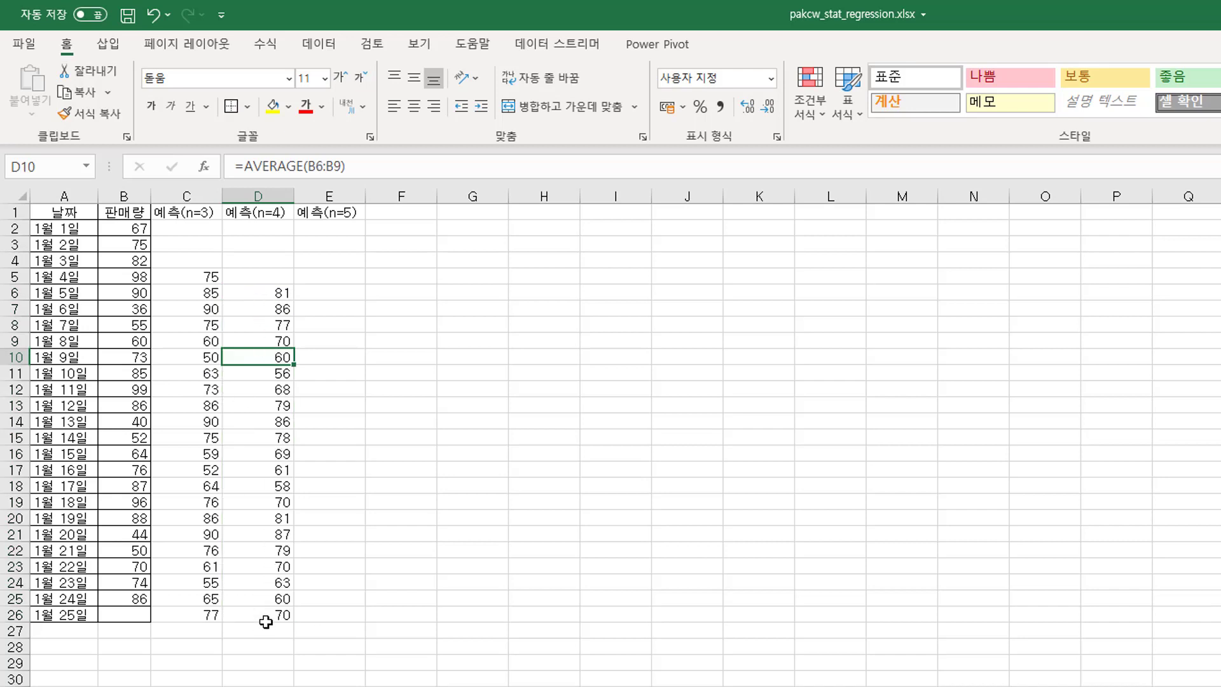
Calculate the five-day forecast for 1월 6일 in E7 with =AVERAGE(B2:B6) and fill the formula down to E26
left_click(334, 307)
type("=ave")
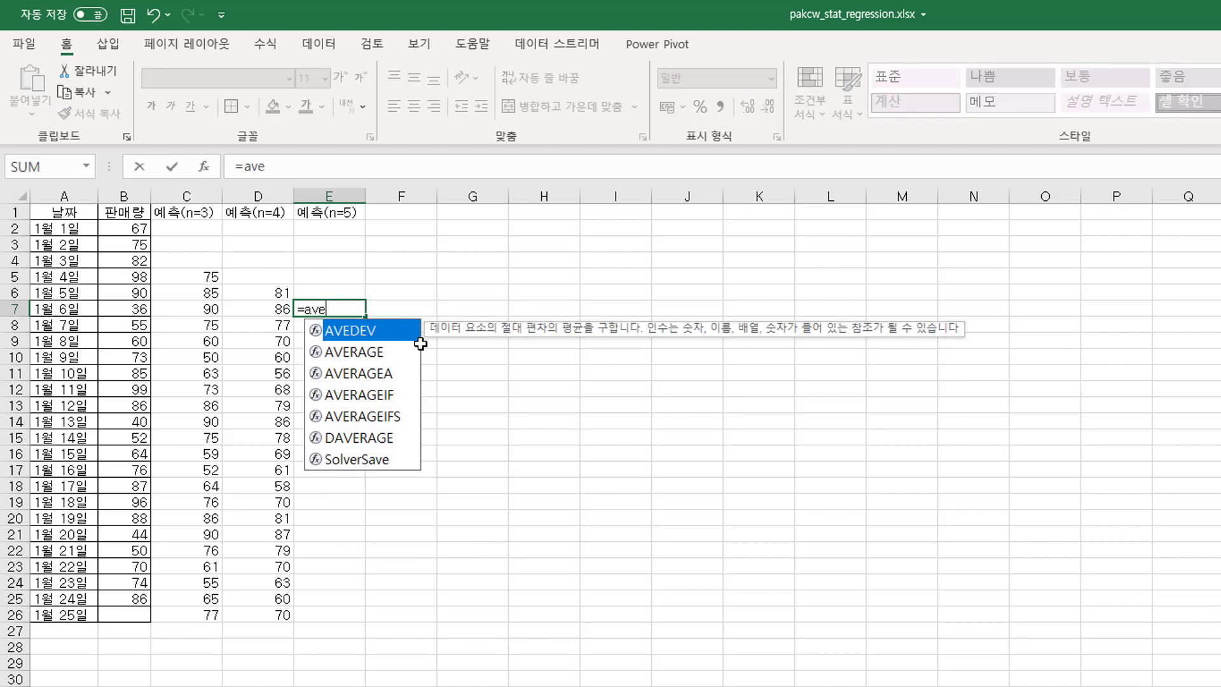
key("Down")
key("Tab")
left_click_drag(124, 228, 124, 292)
key("Return")
left_click(325, 311)
double_click(365, 317)
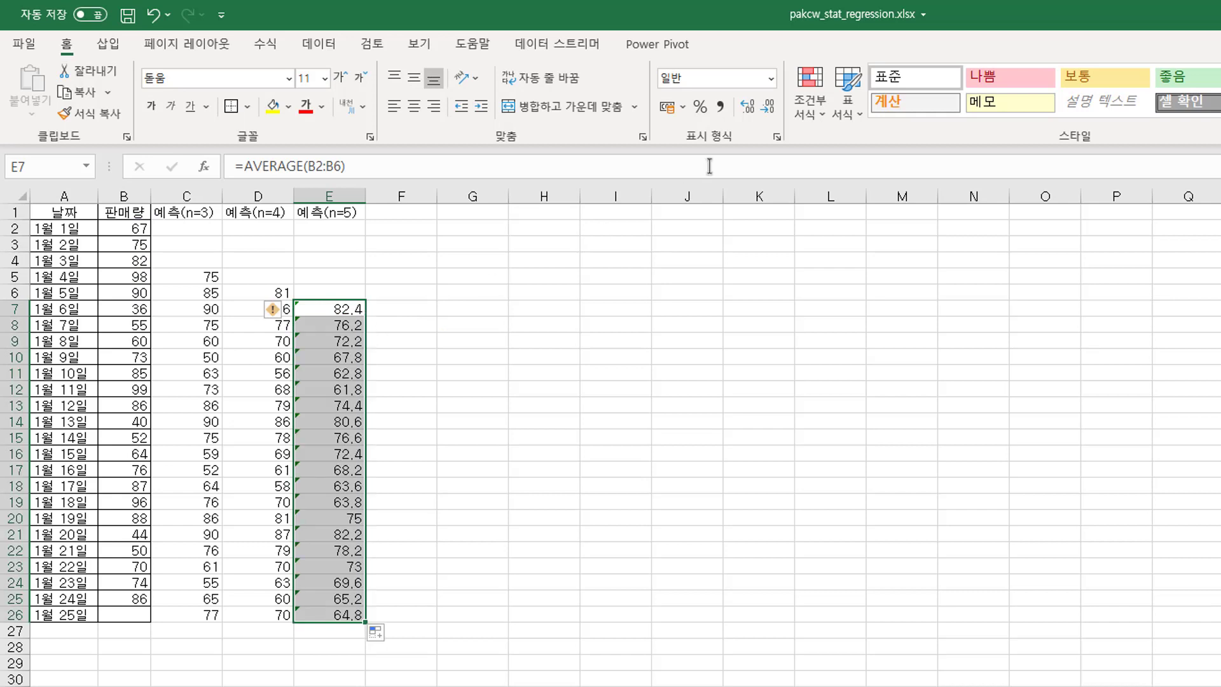
Show the forecasts in E7:E26 without decimal places and ignore their formula error warnings
left_click(768, 107)
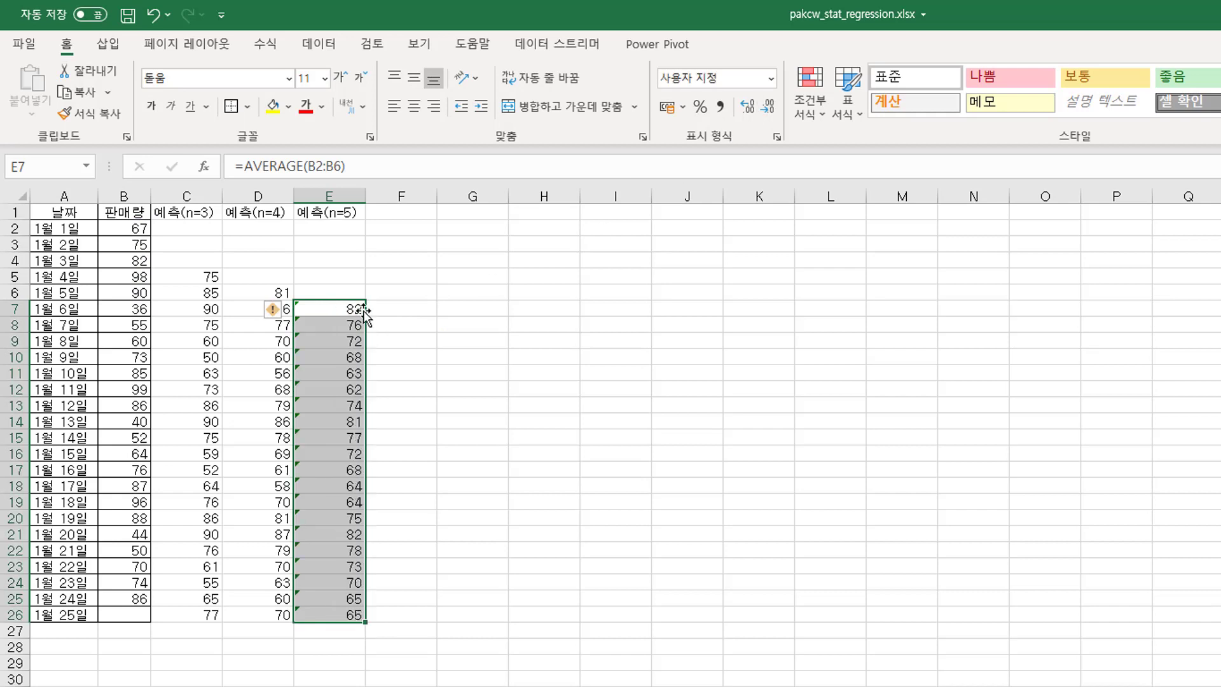
left_click(287, 313)
left_click(254, 399)
Compare the 1월 25일 forecasts for n=3, n=4 and n=5 in C26, D26 and E26
left_click(201, 614)
left_click(259, 614)
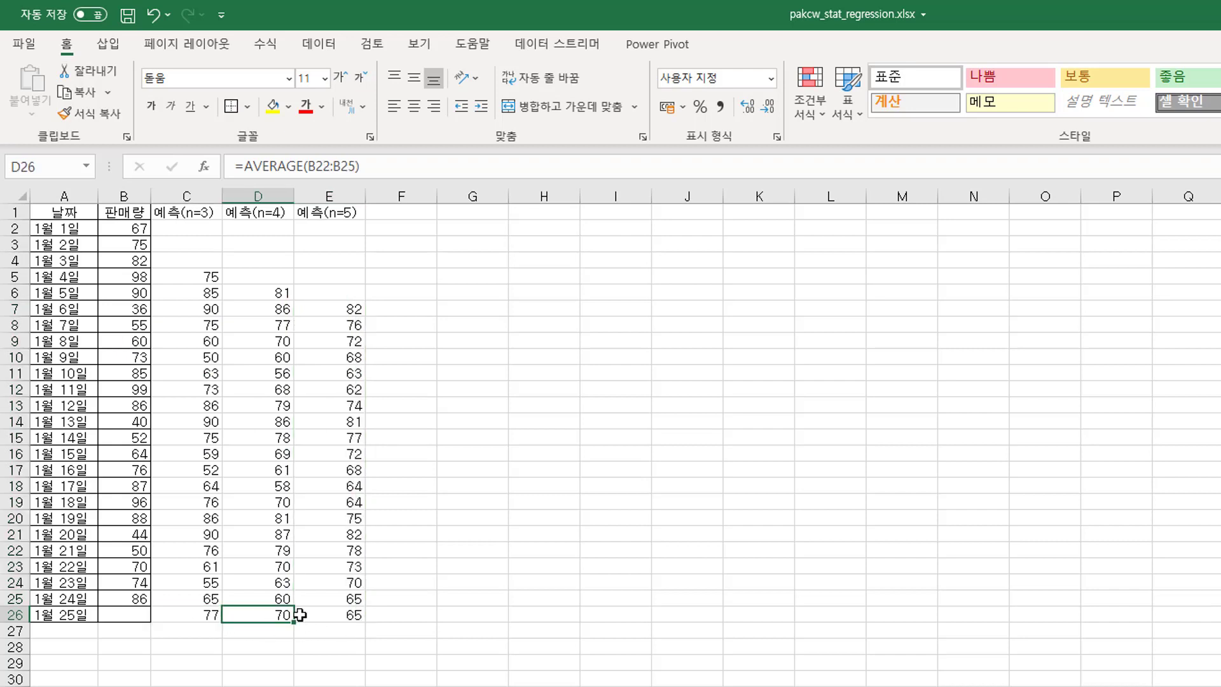
left_click(336, 616)
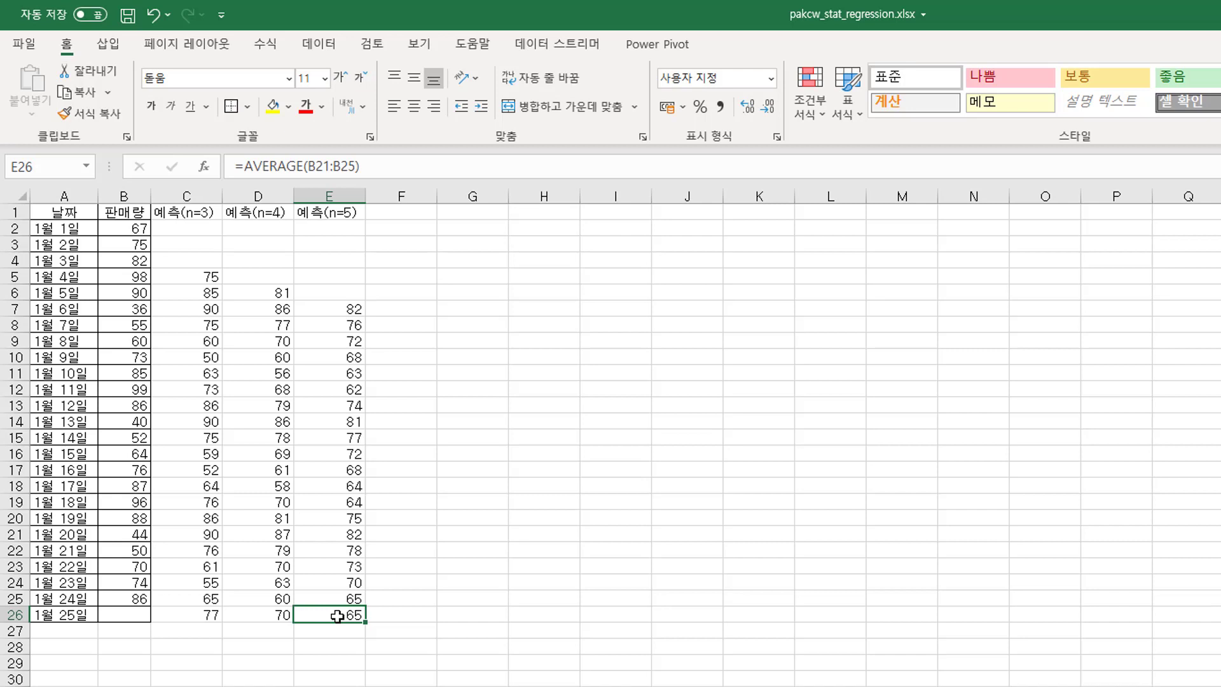
left_click(181, 616)
left_click(237, 615)
left_click(323, 616)
left_click(201, 618)
left_click(266, 618)
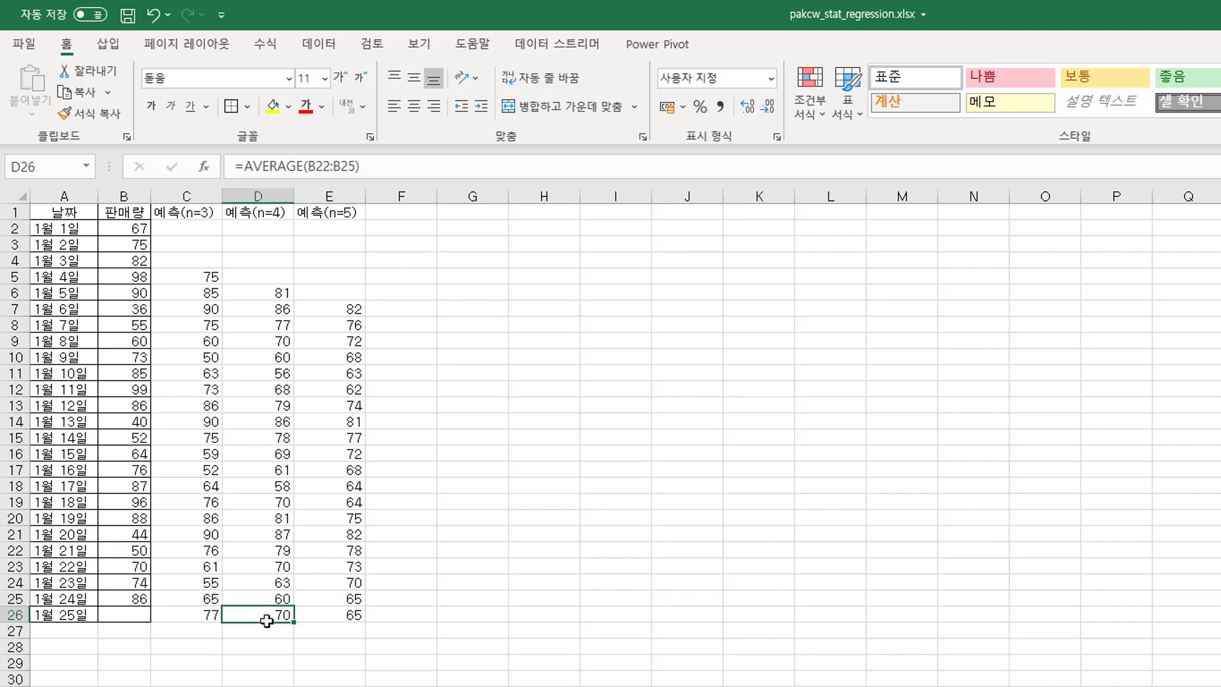
left_click(321, 615)
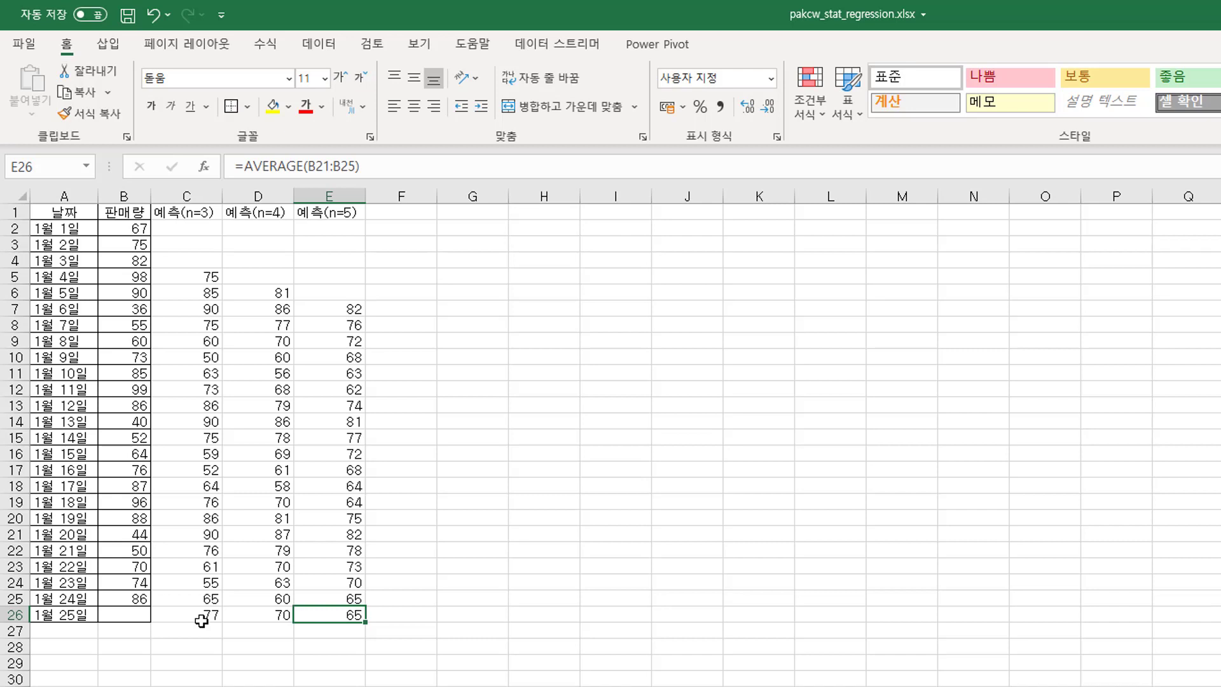
Enter the error-measure headings MAE in F1, MSE in G1 and MAPE in H1
left_click(413, 214)
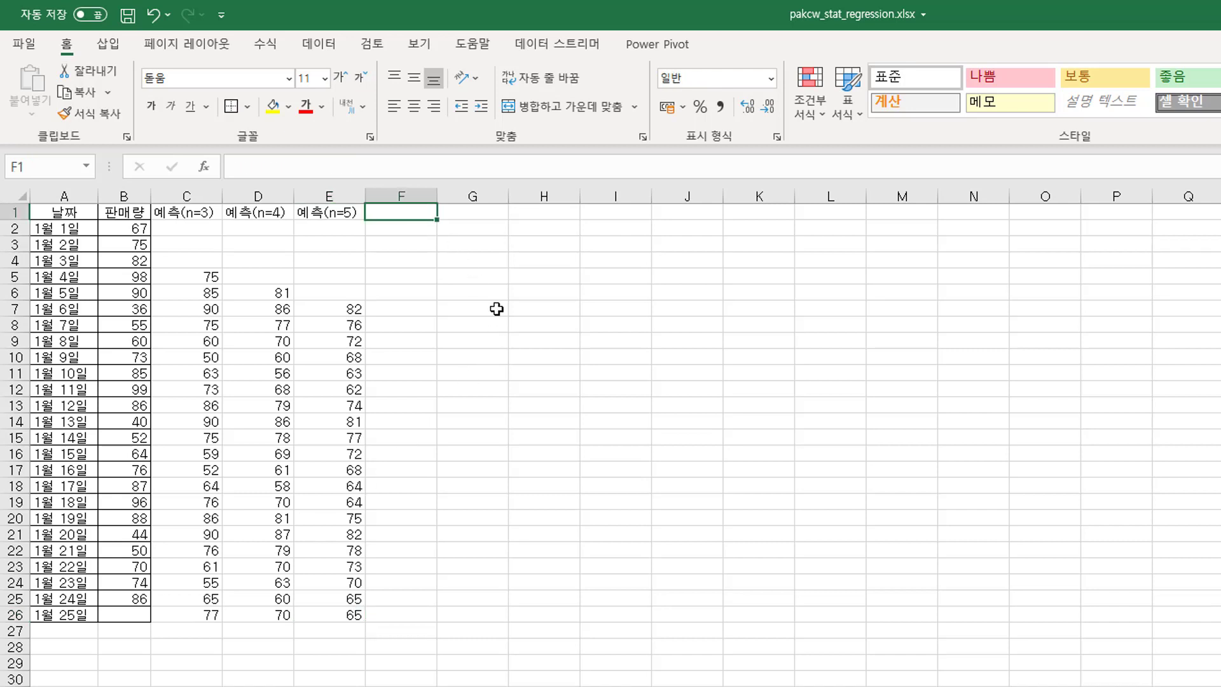
type("MA")
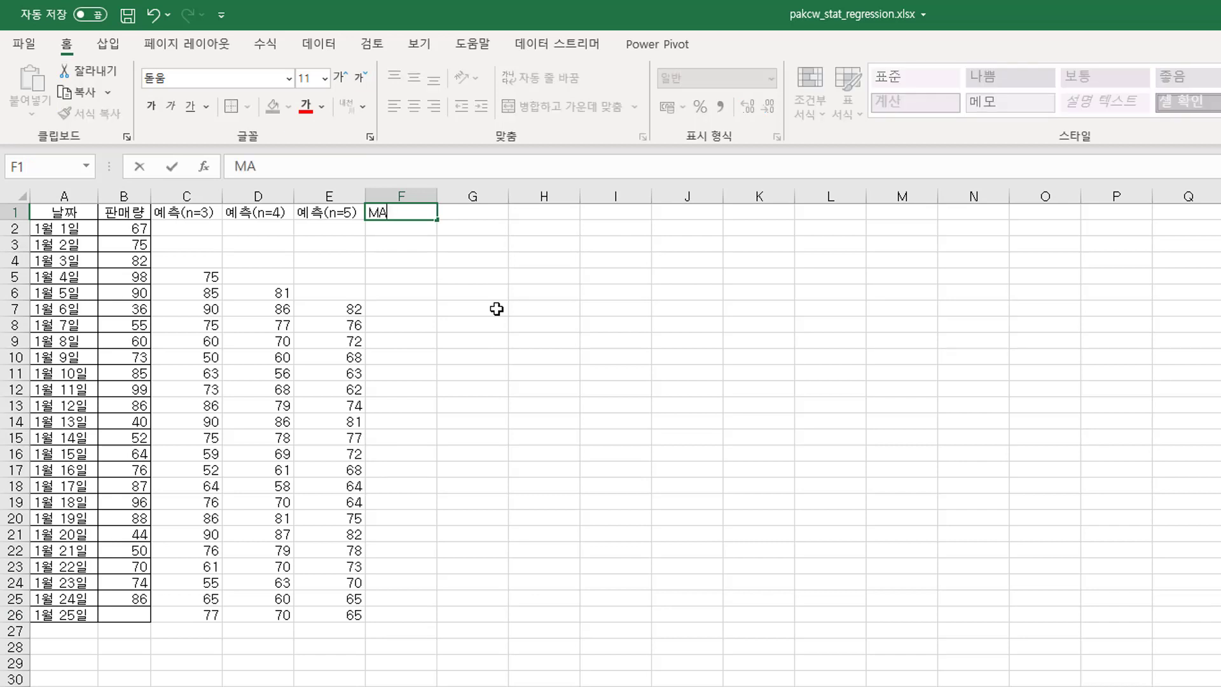
type("E")
key("Tab")
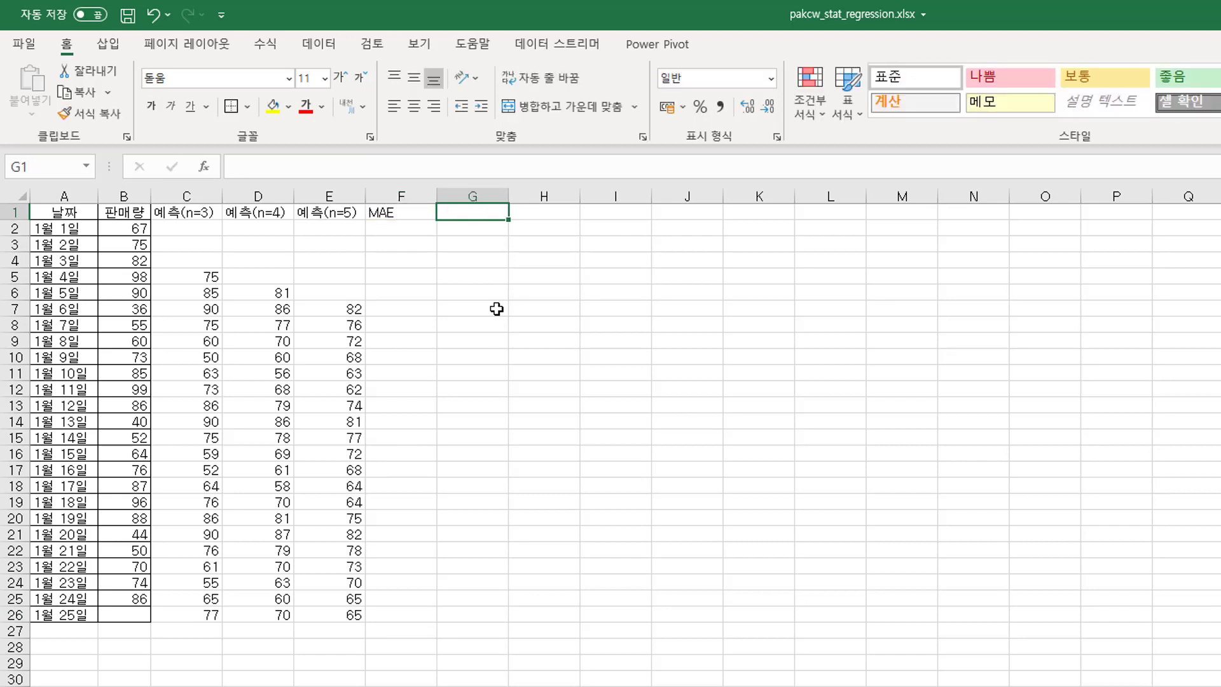
type("MSE")
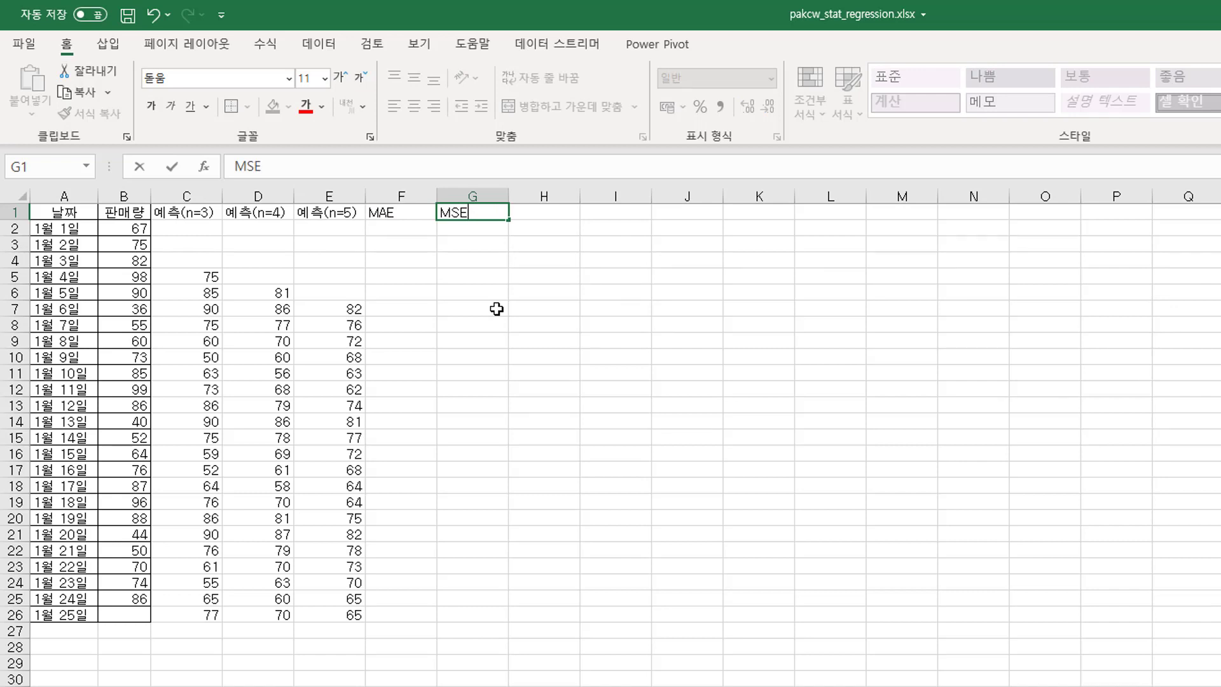
key("Tab")
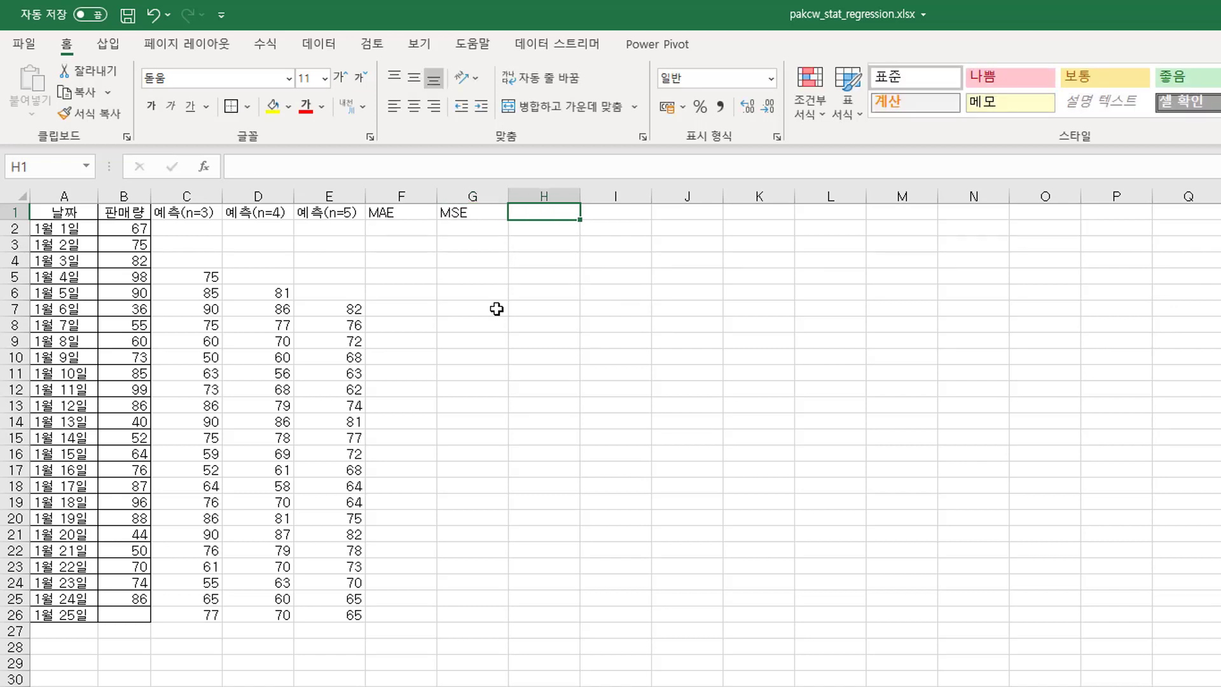
type("MSPE")
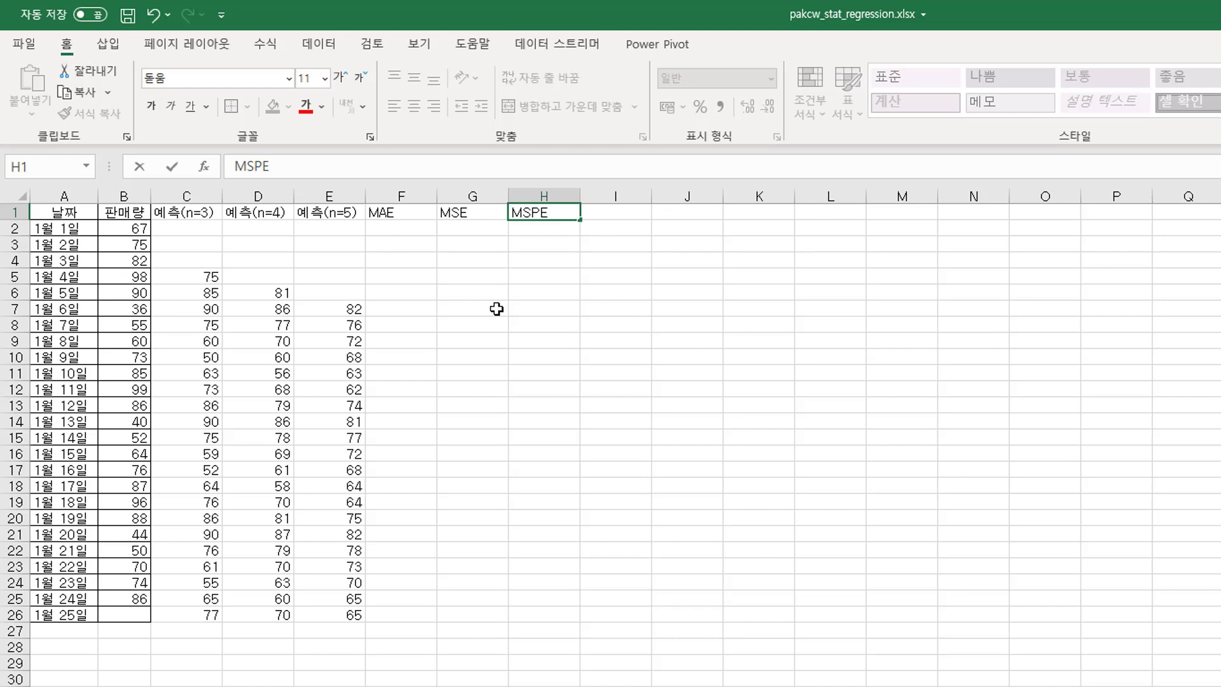
type("MAPE")
key("ctrl+Return")
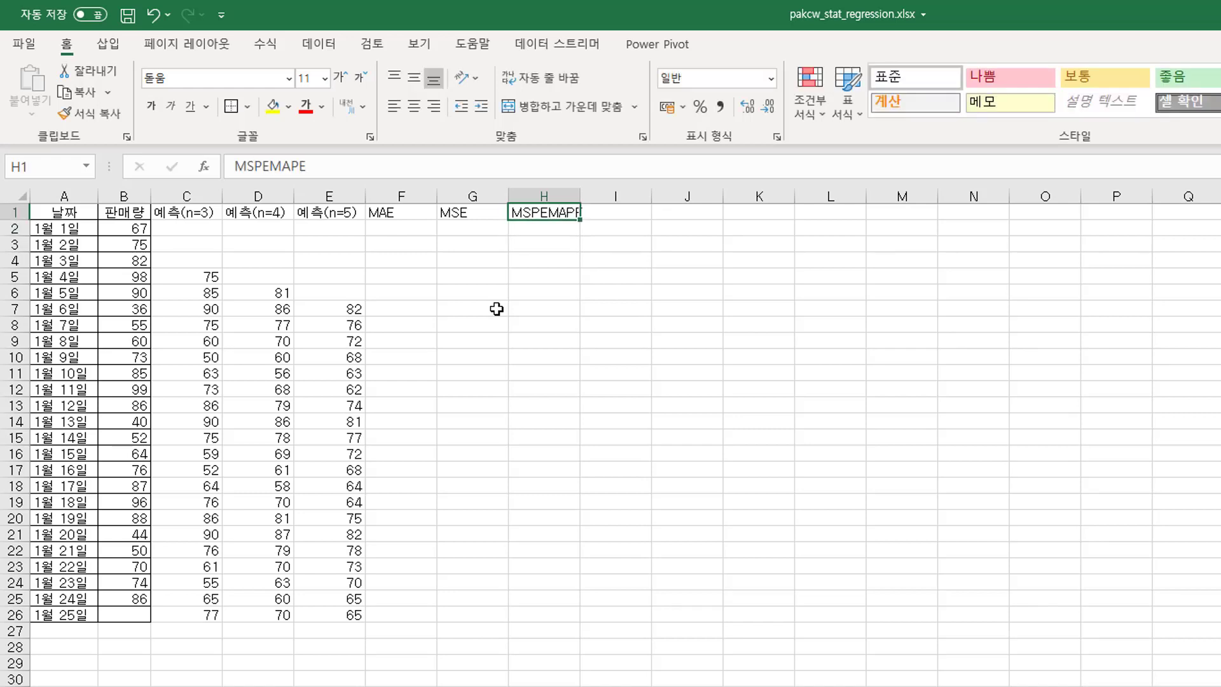
type("MAP")
key("Return")
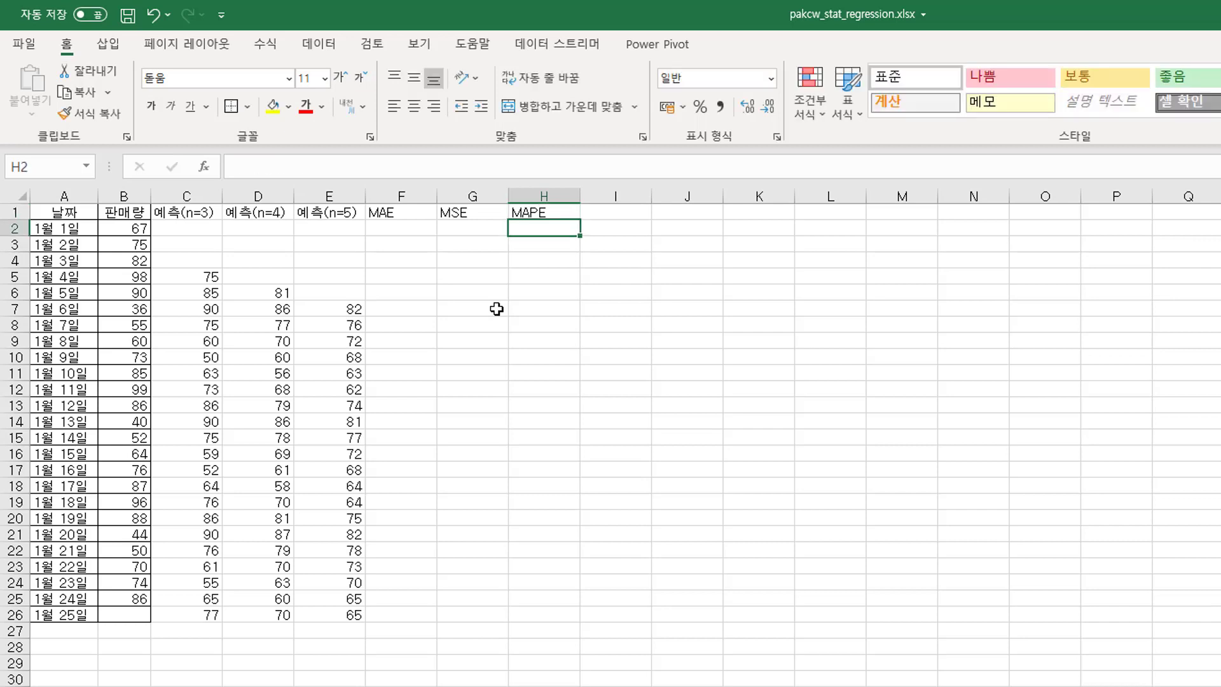
key("Up")
key("Left")
key("Left")
key("Left")
key("Right")
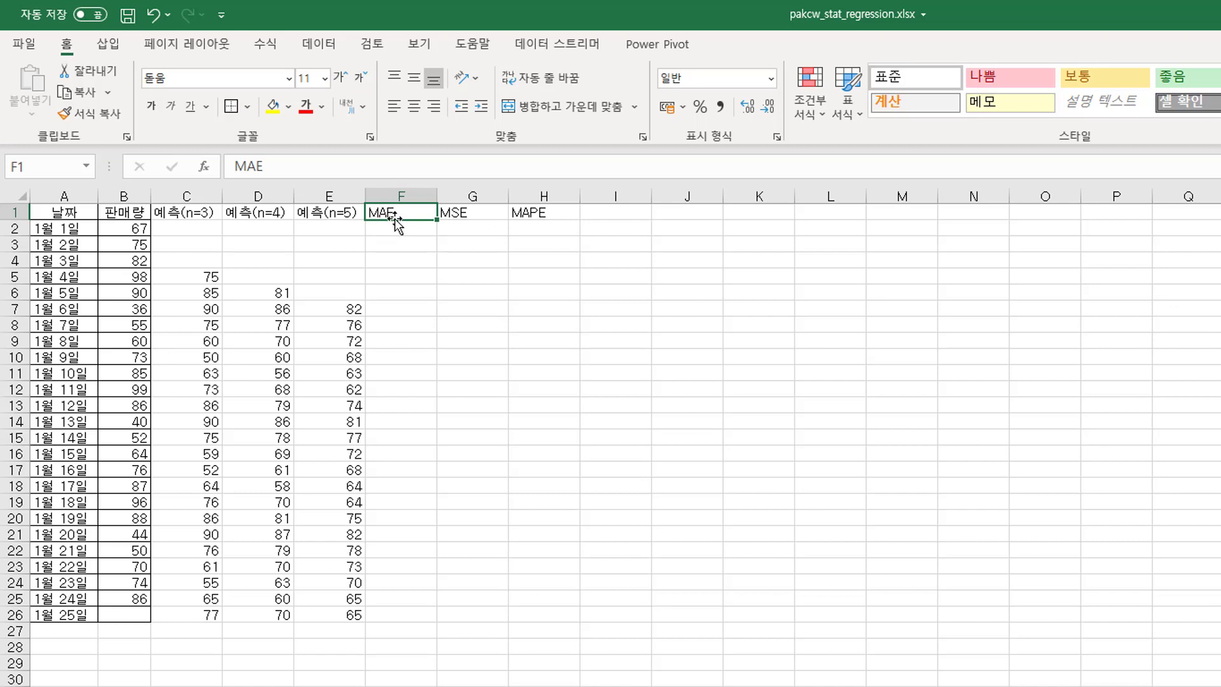
left_click(461, 216)
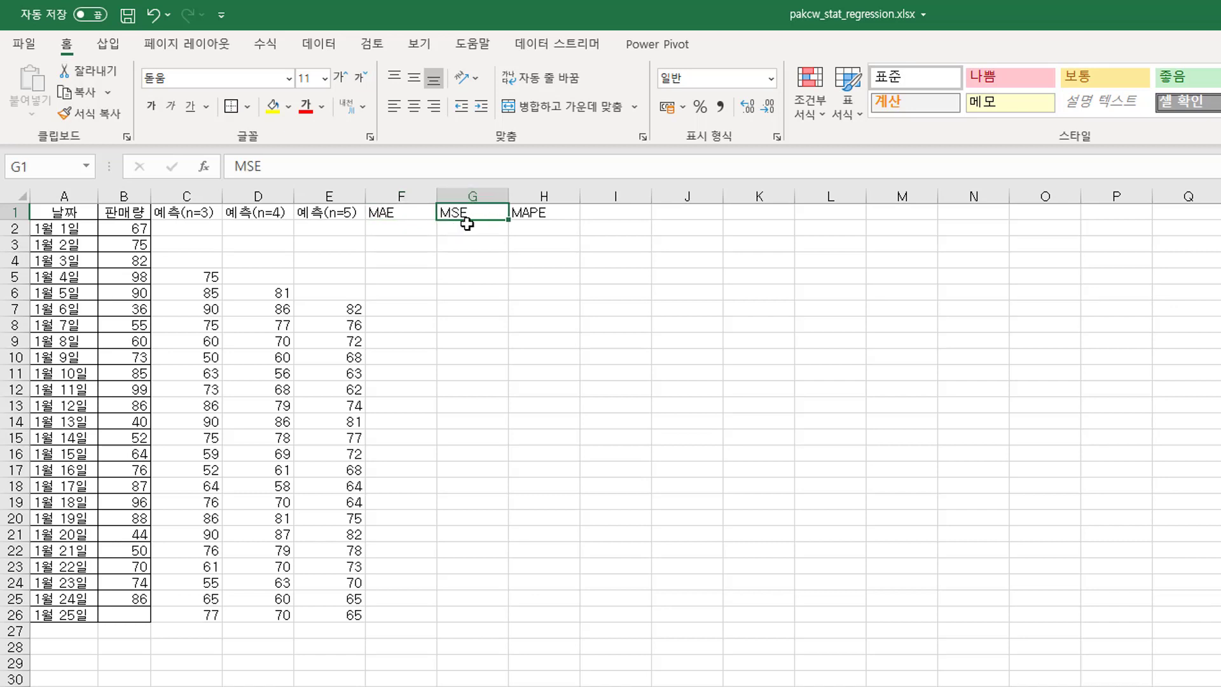
left_click(546, 215)
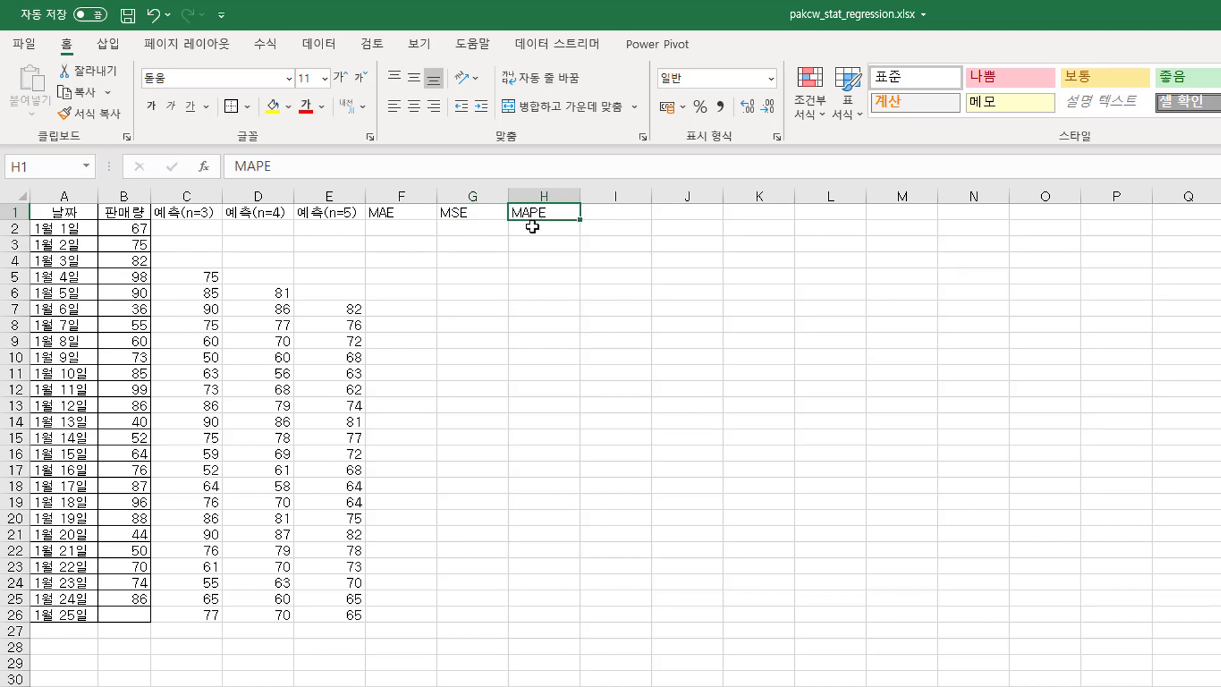
Review the MAE, MSE and MAPE headings and compare the 1월 6일 sales volume with its n=3 forecast
left_click(420, 214)
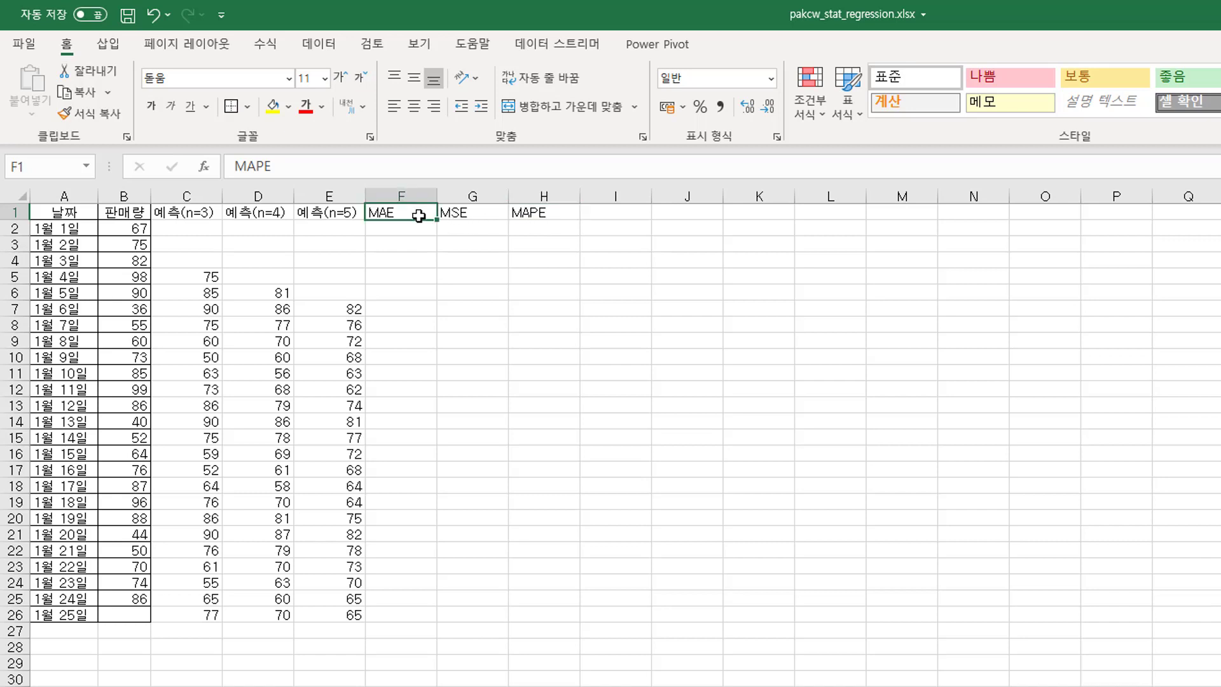
left_click(539, 211)
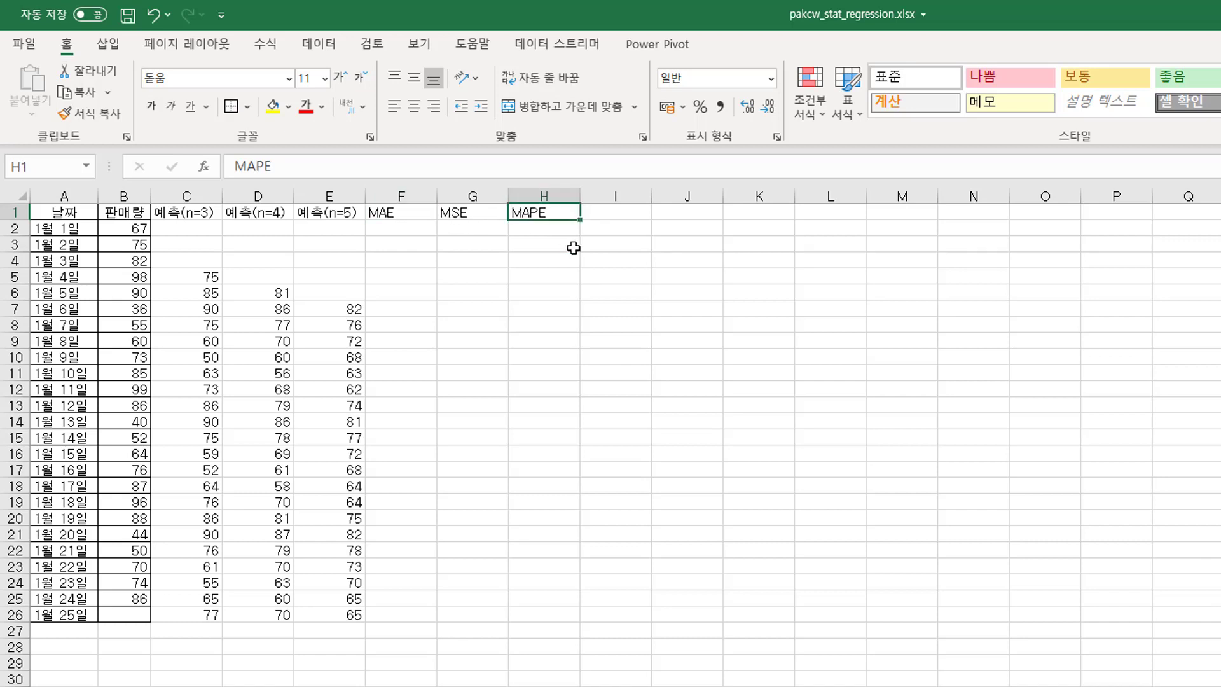
left_click(403, 213)
left_click(461, 214)
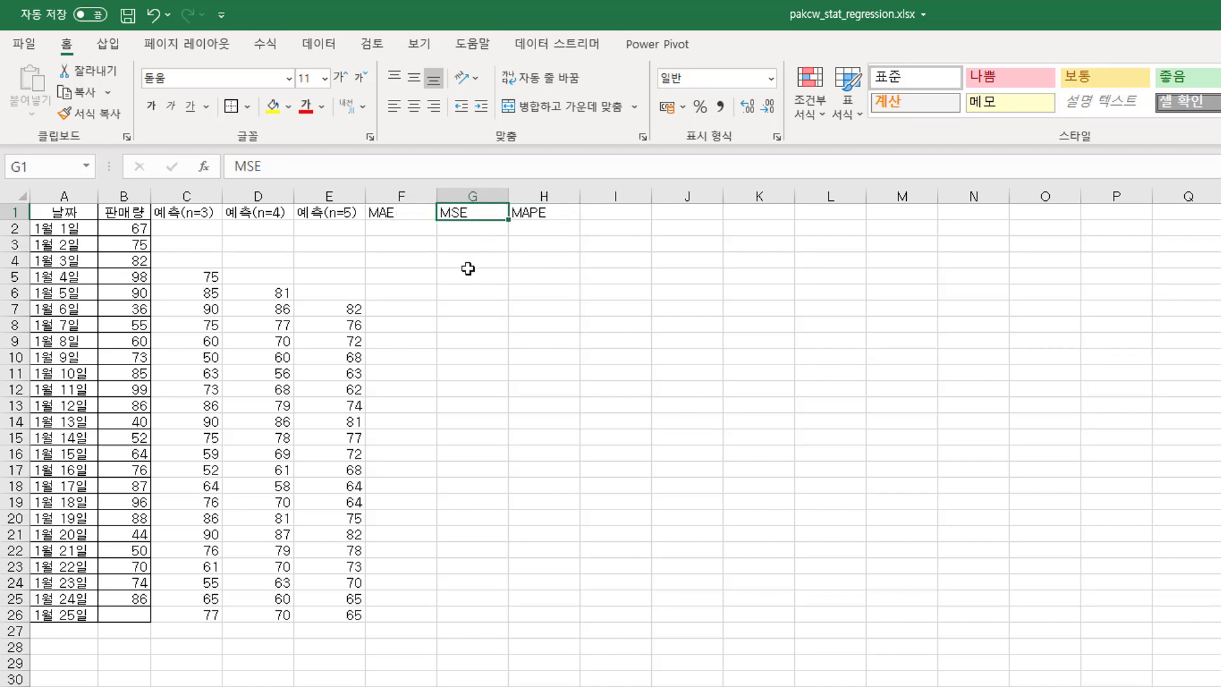
left_click(121, 310)
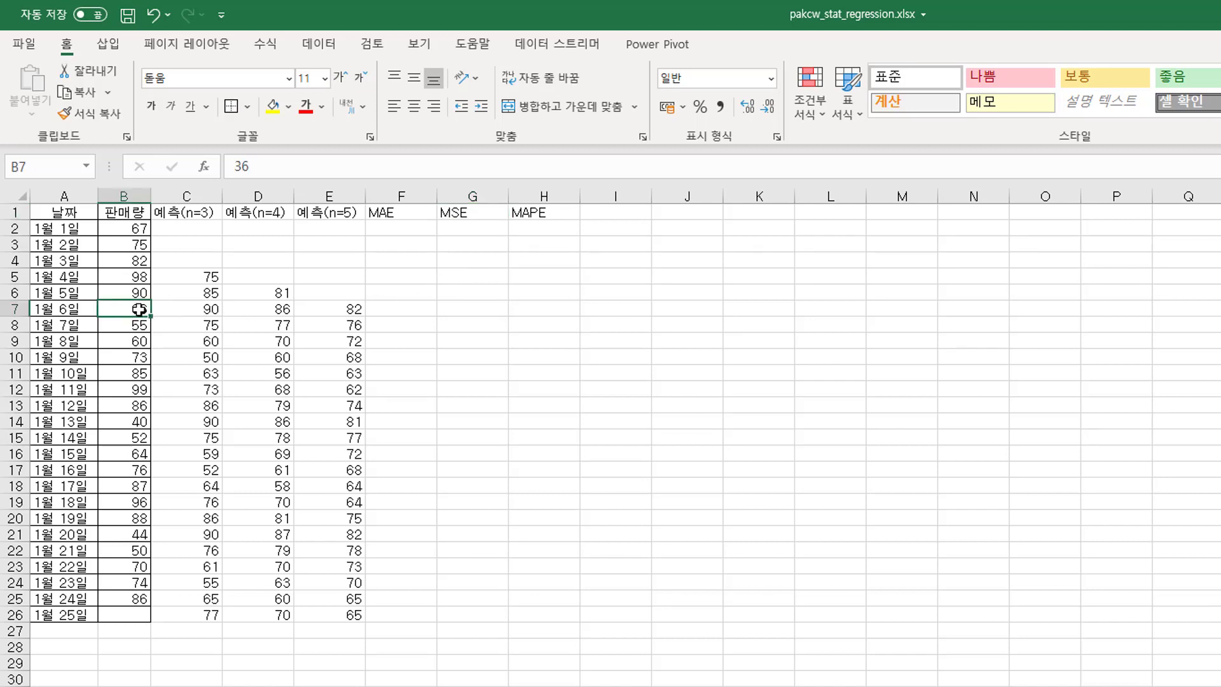
left_click(196, 309)
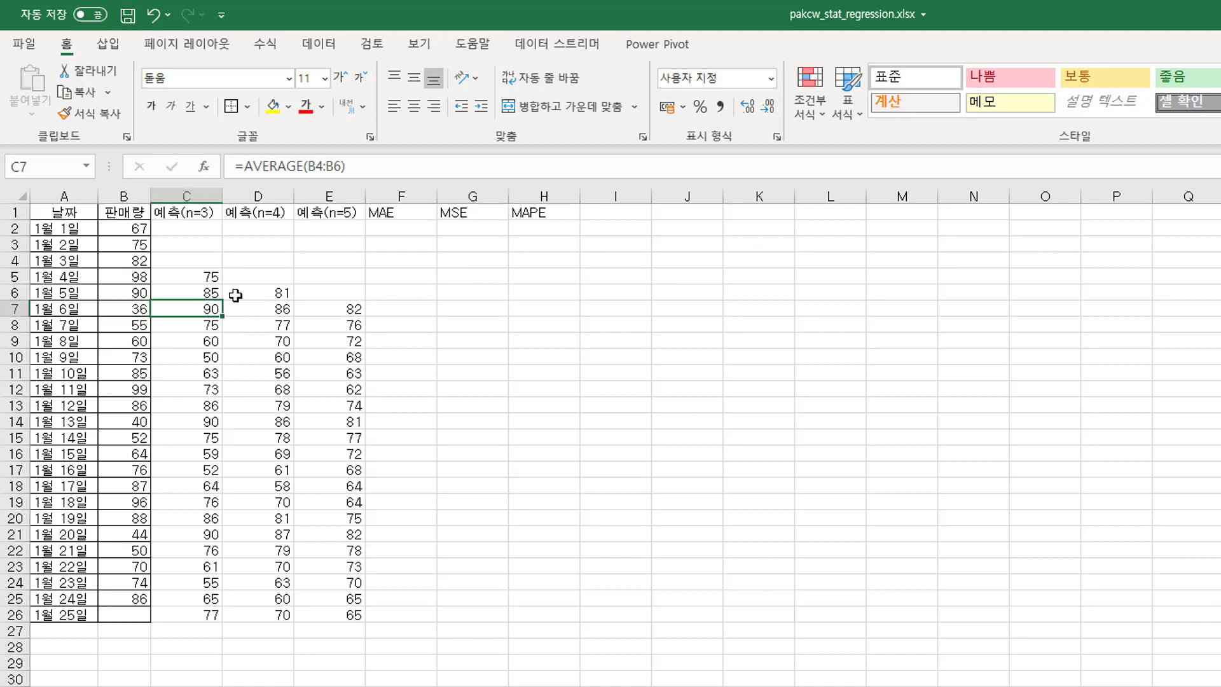
Copy the forecast headings 예측(n=3), 예측(n=4) and 예측(n=5) from C1:E1 to F4:H4
left_click(398, 259)
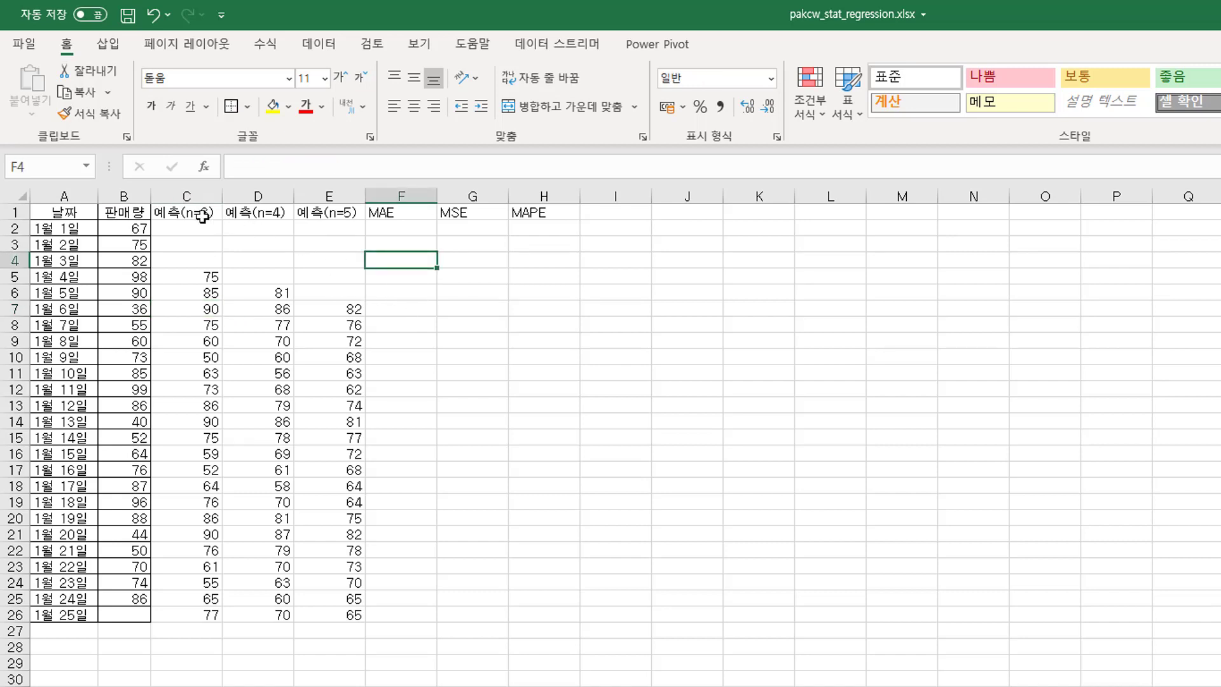
left_click_drag(195, 214, 557, 262)
left_click(628, 302)
left_click(401, 275)
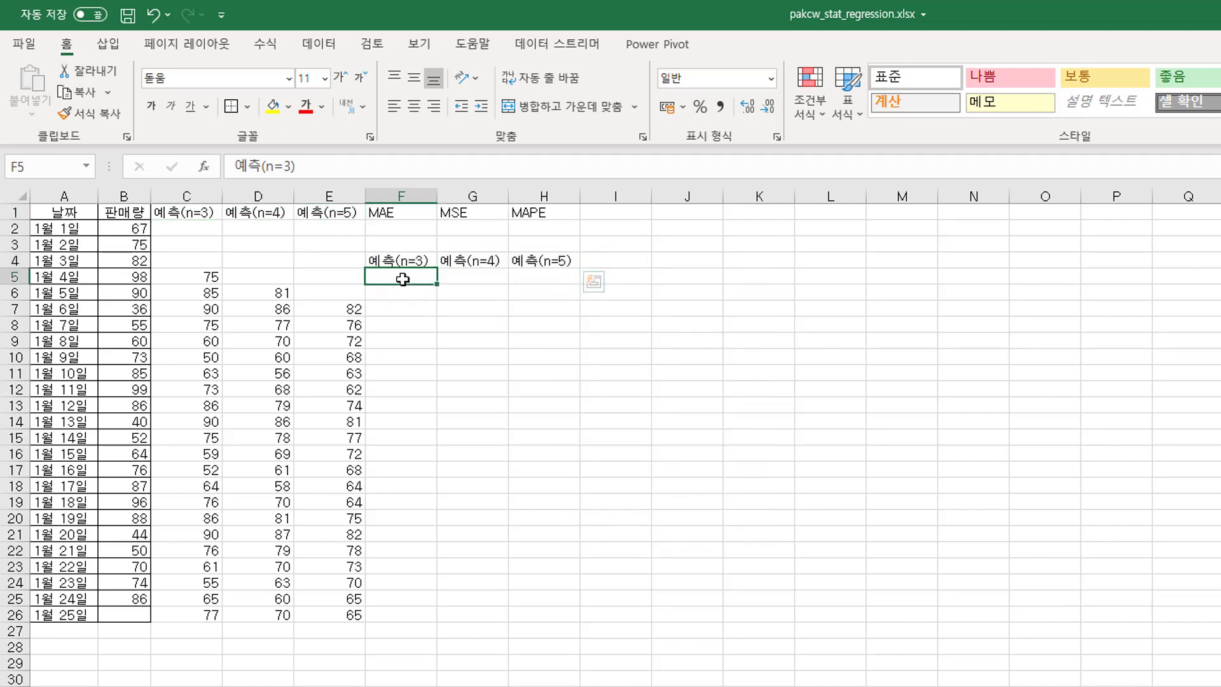
Calculate the n=3 forecast error for 1월 4일 in F5 with =B5-C5 and fill the formula down to F25
left_click(124, 278)
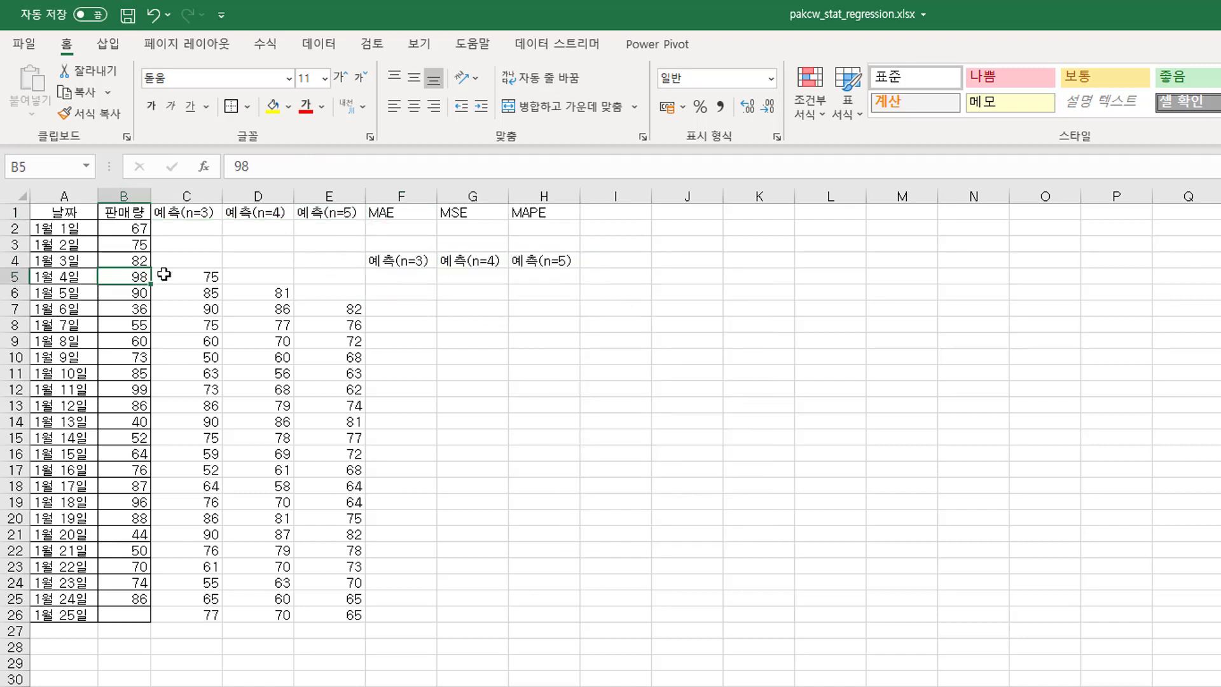
left_click(194, 280)
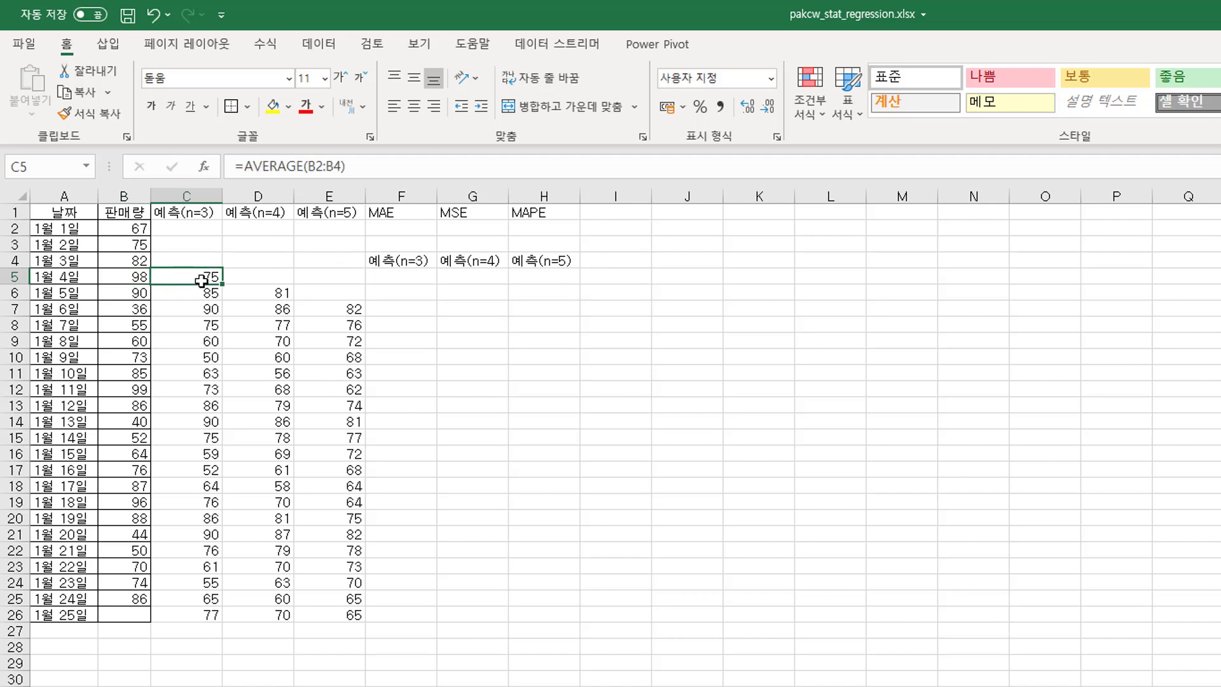
left_click(417, 276)
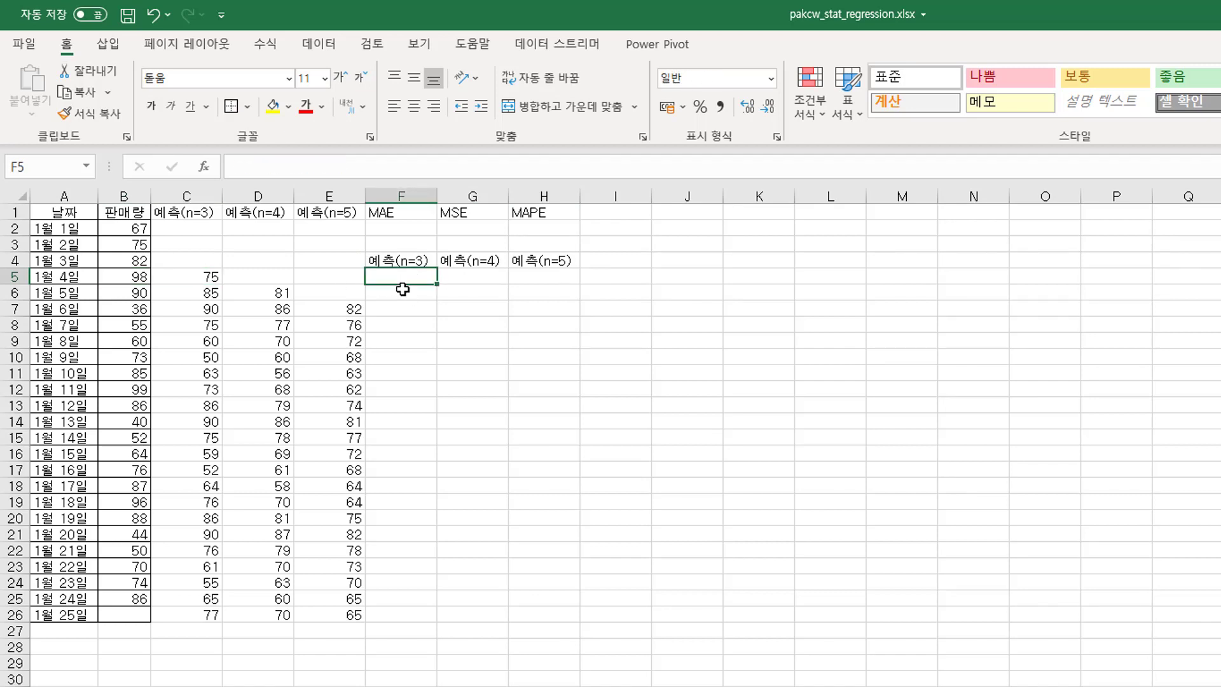
type("=")
left_click(128, 281)
type("-")
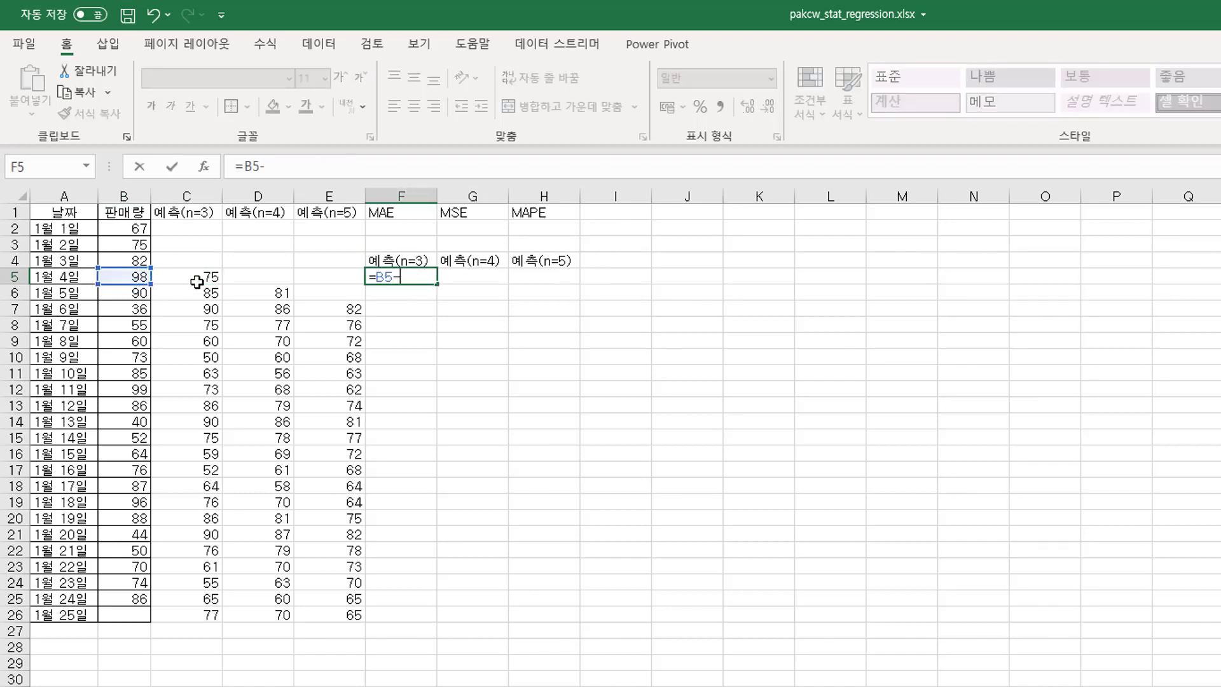
left_click(201, 277)
key("Return")
left_click(407, 275)
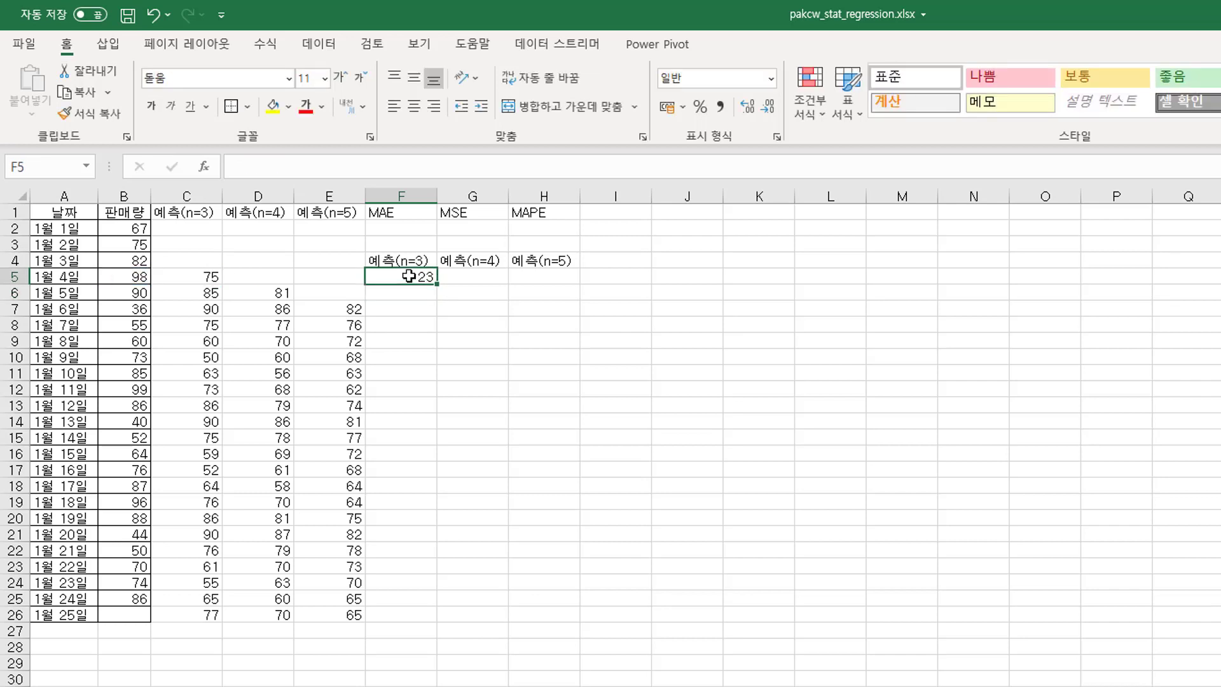
left_click_drag(440, 285, 444, 601)
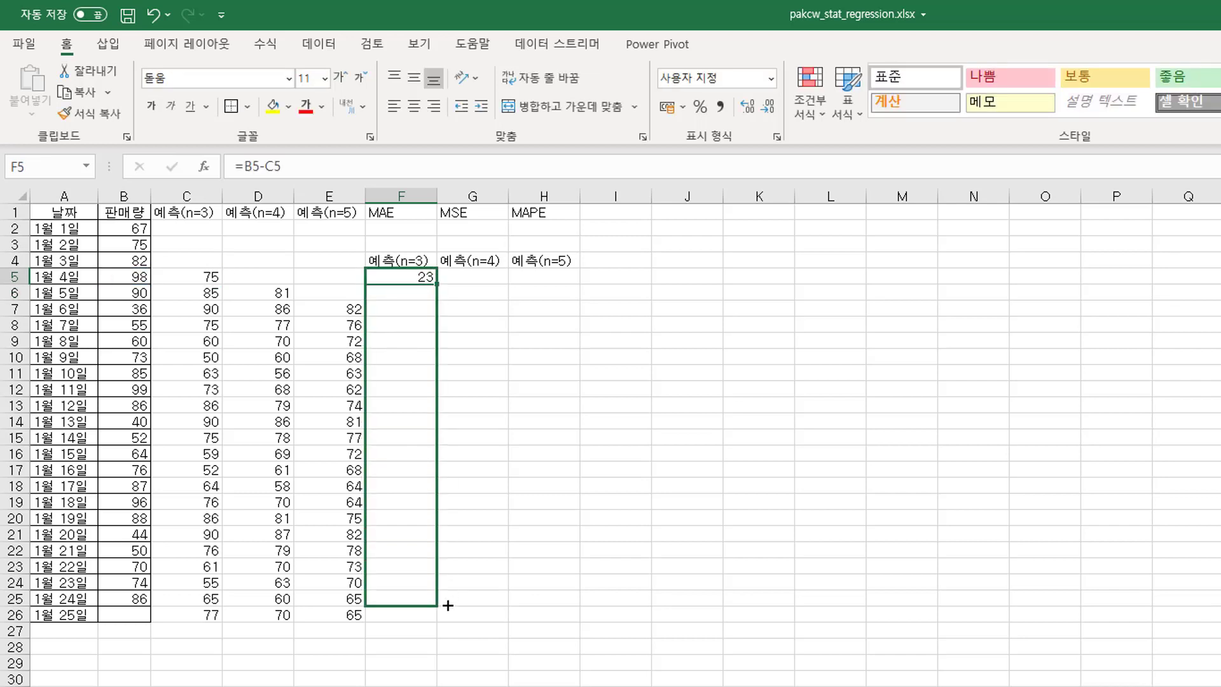
Change the error formula in F5 to the absolute value =ABS(B5-C5) and fill it down to F25
left_click(411, 389)
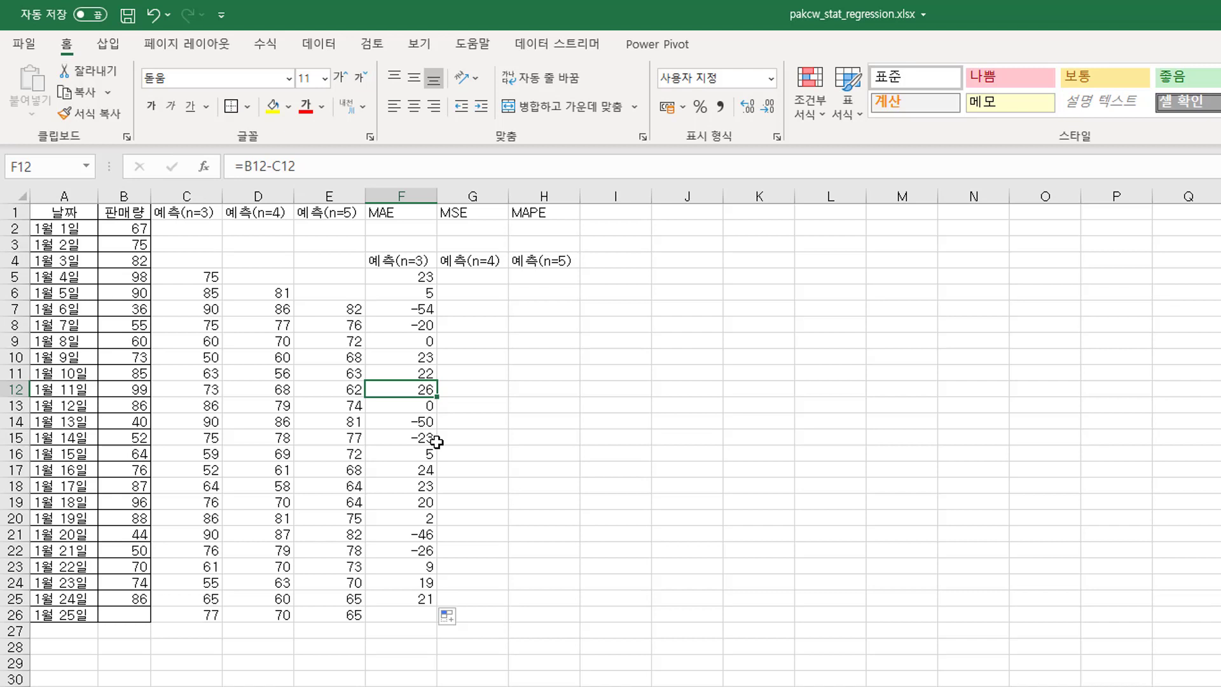
left_click(416, 276)
left_click(247, 168)
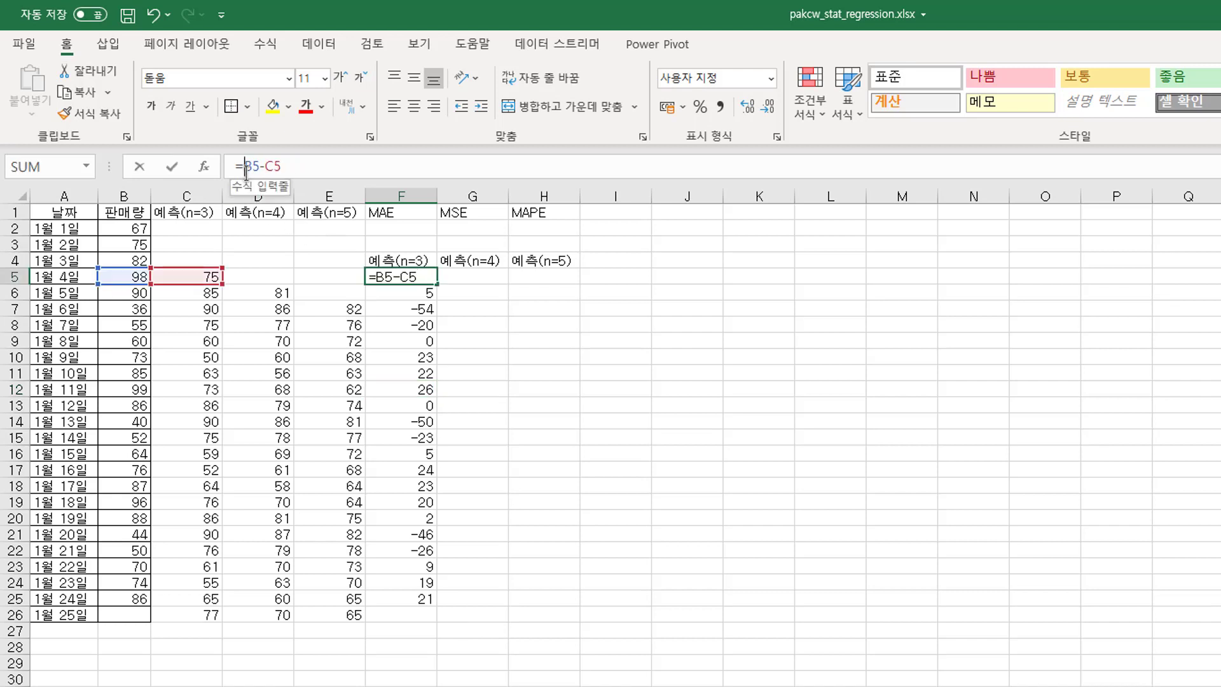
type("abs")
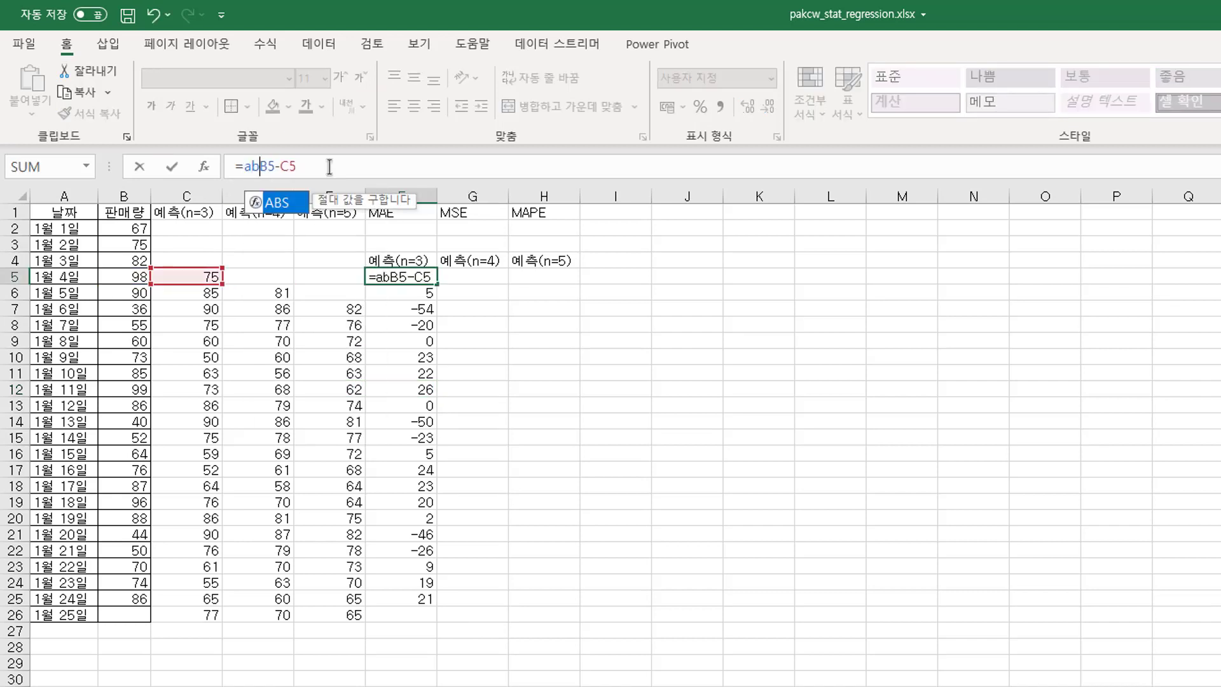
type("(")
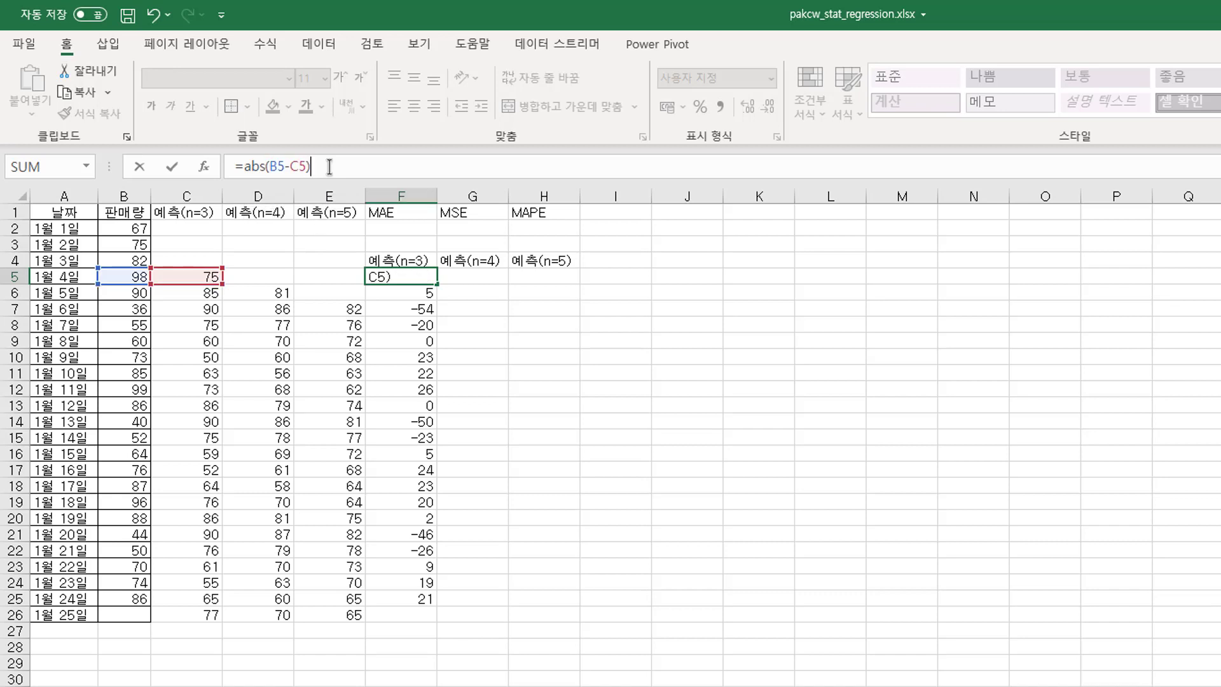
key("Return")
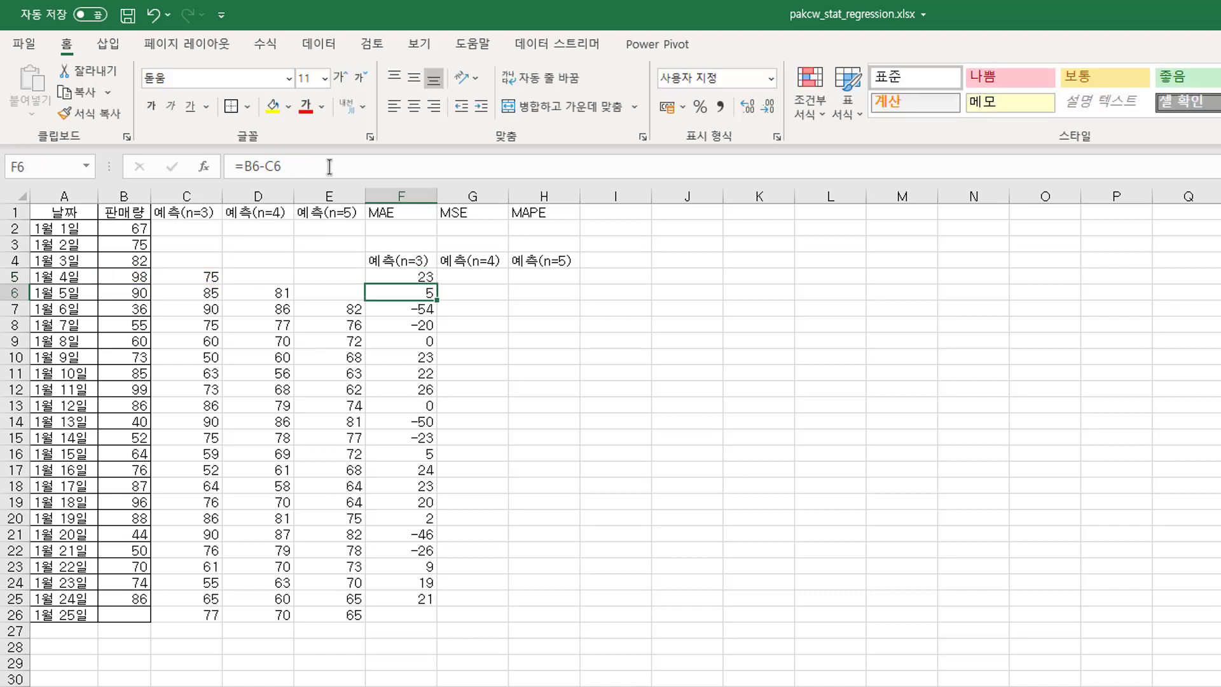
left_click(414, 278)
double_click(437, 285)
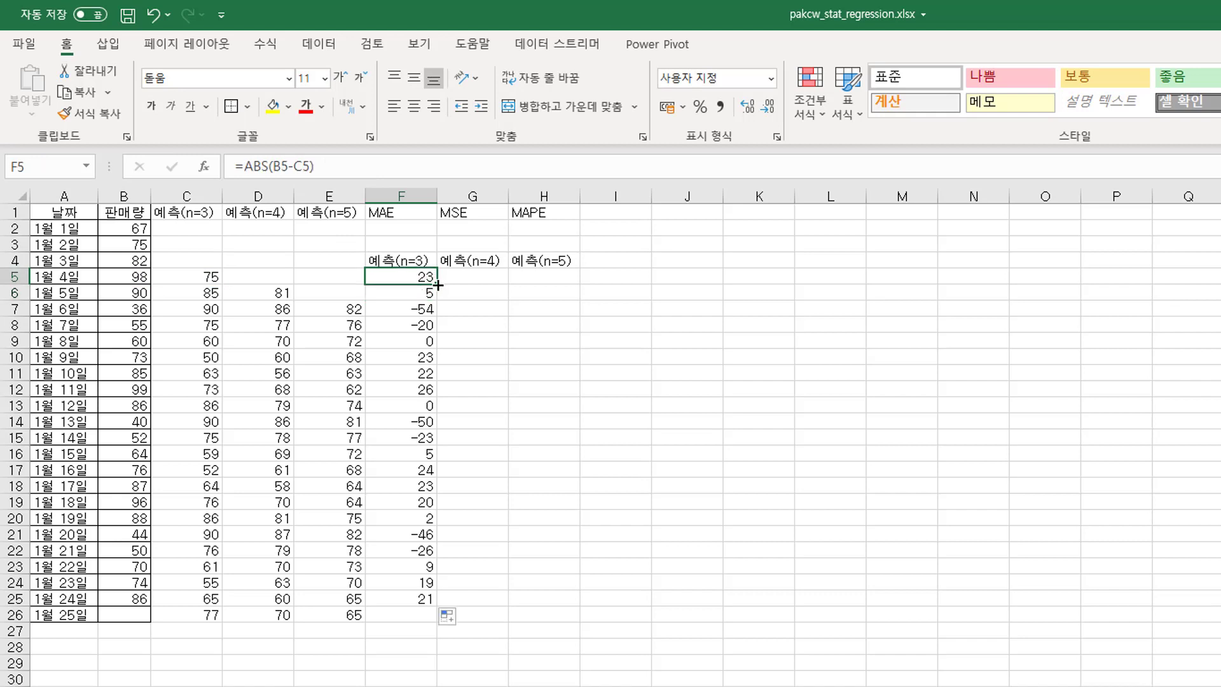
Check the absolute n=3 forecast errors throughout F5:F25
left_click(408, 328)
left_click(400, 437)
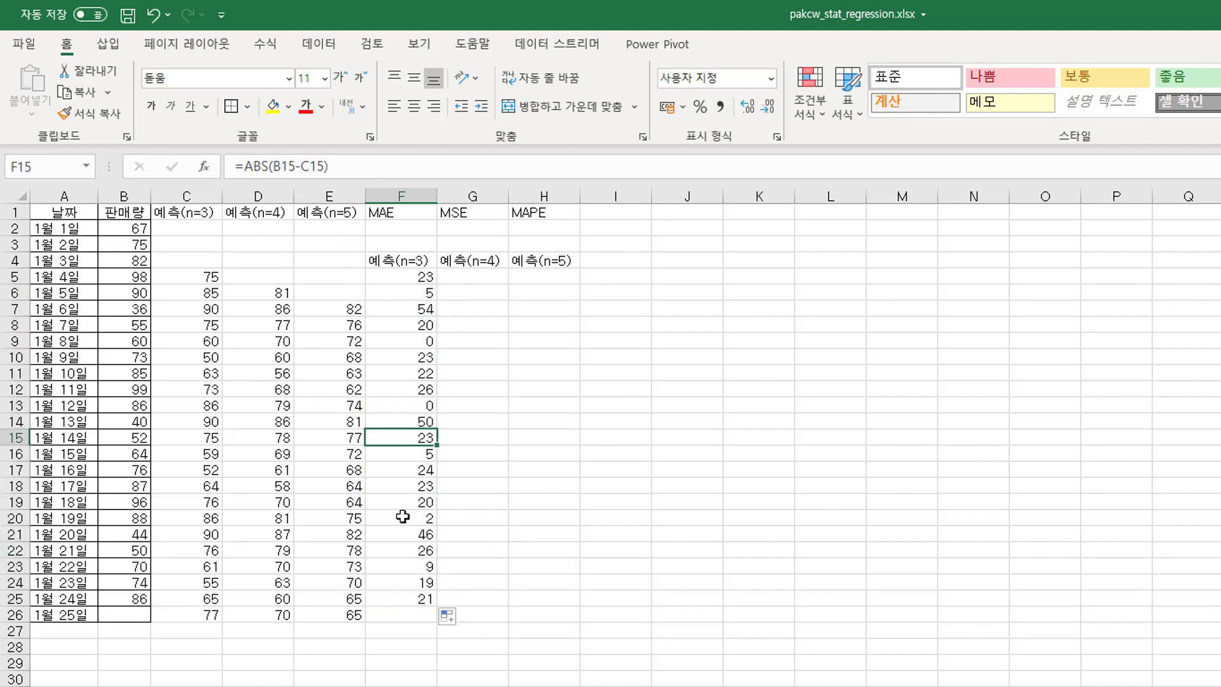
left_click(403, 517)
left_click(409, 568)
left_click(414, 599)
left_click(414, 578)
left_click(414, 548)
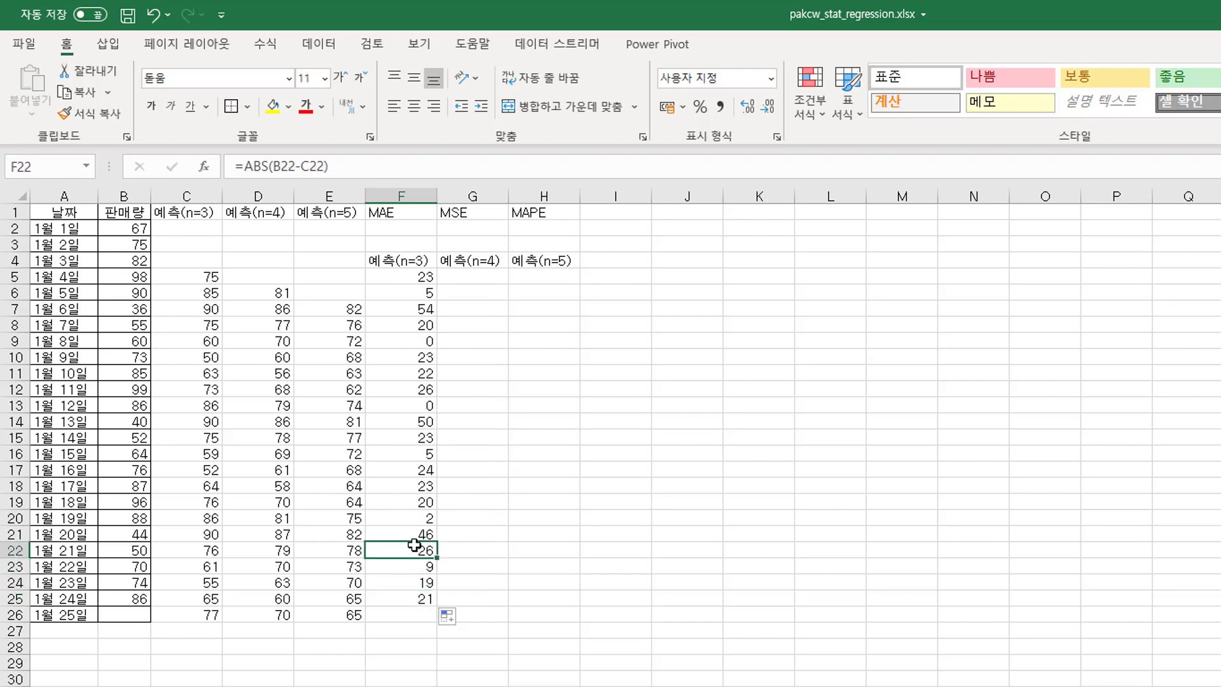
left_click(409, 498)
left_click(402, 401)
left_click(422, 280)
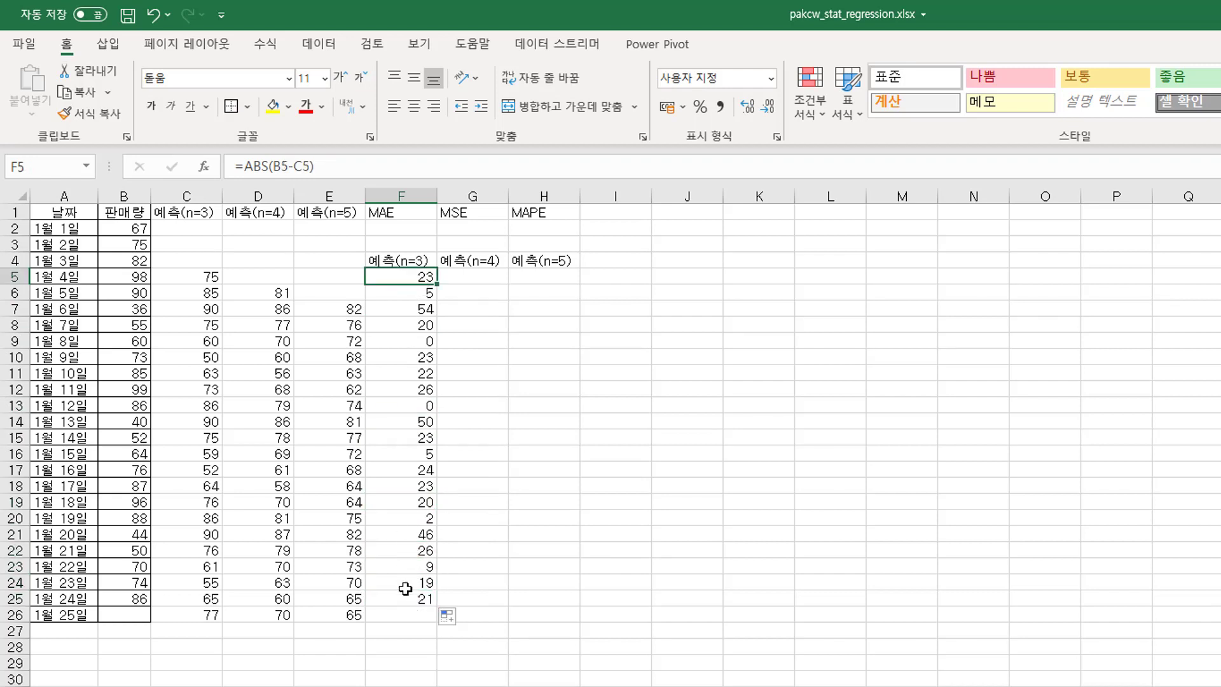
Calculate the n=3 mean absolute error in F26 as the average of F5:F25
left_click(407, 614)
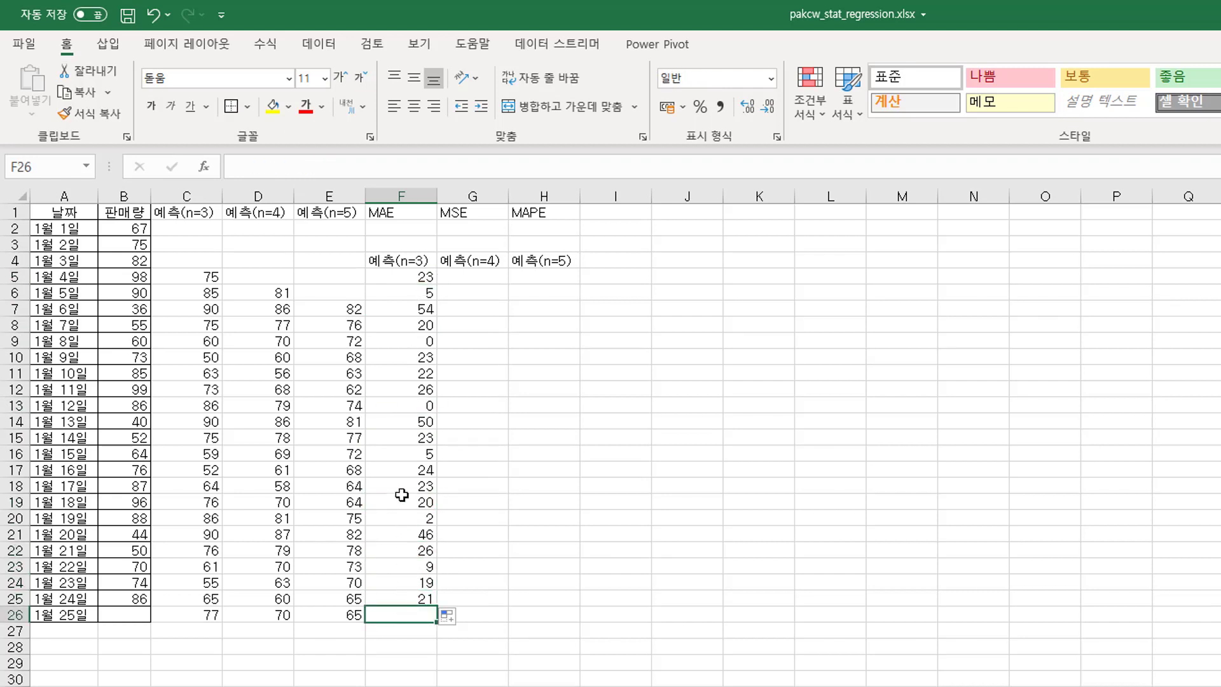
left_click_drag(409, 277, 403, 623)
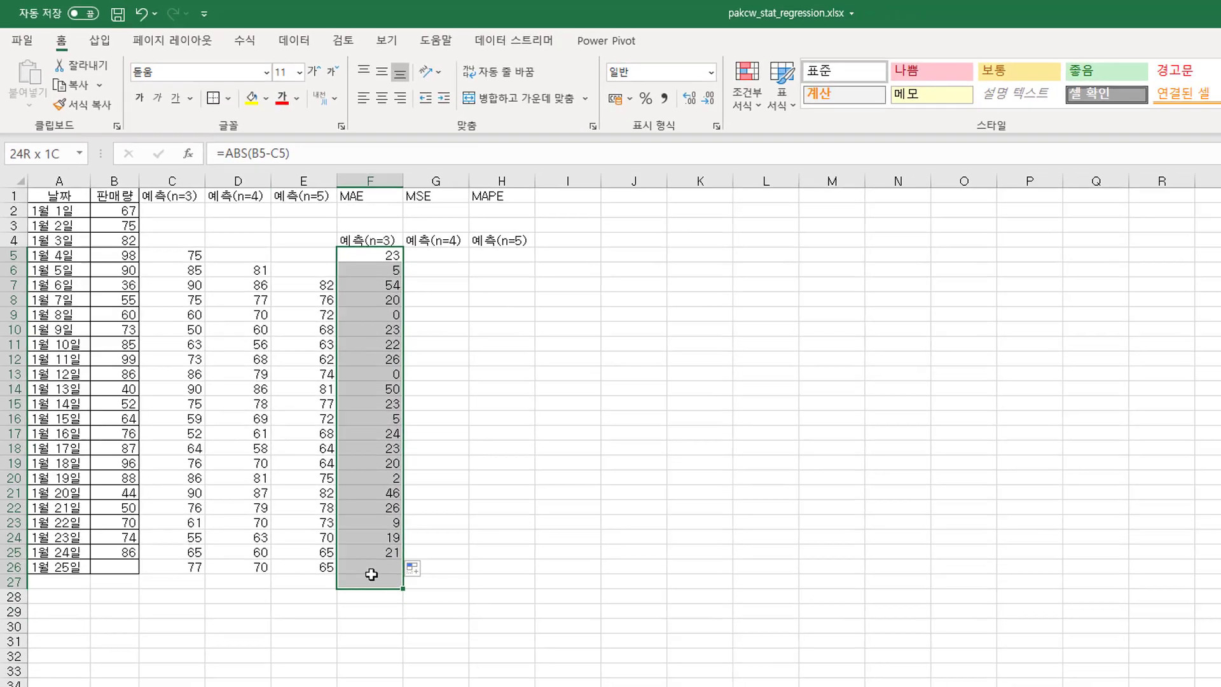
left_click_drag(372, 574, 371, 566)
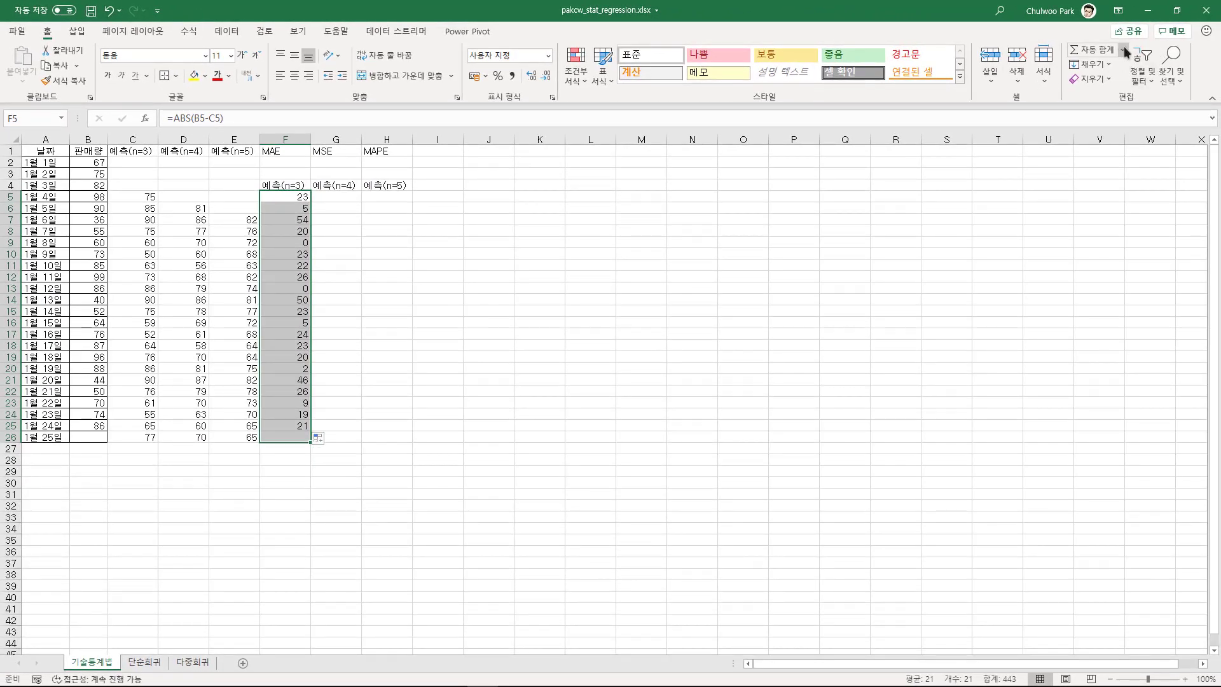
left_click(1124, 51)
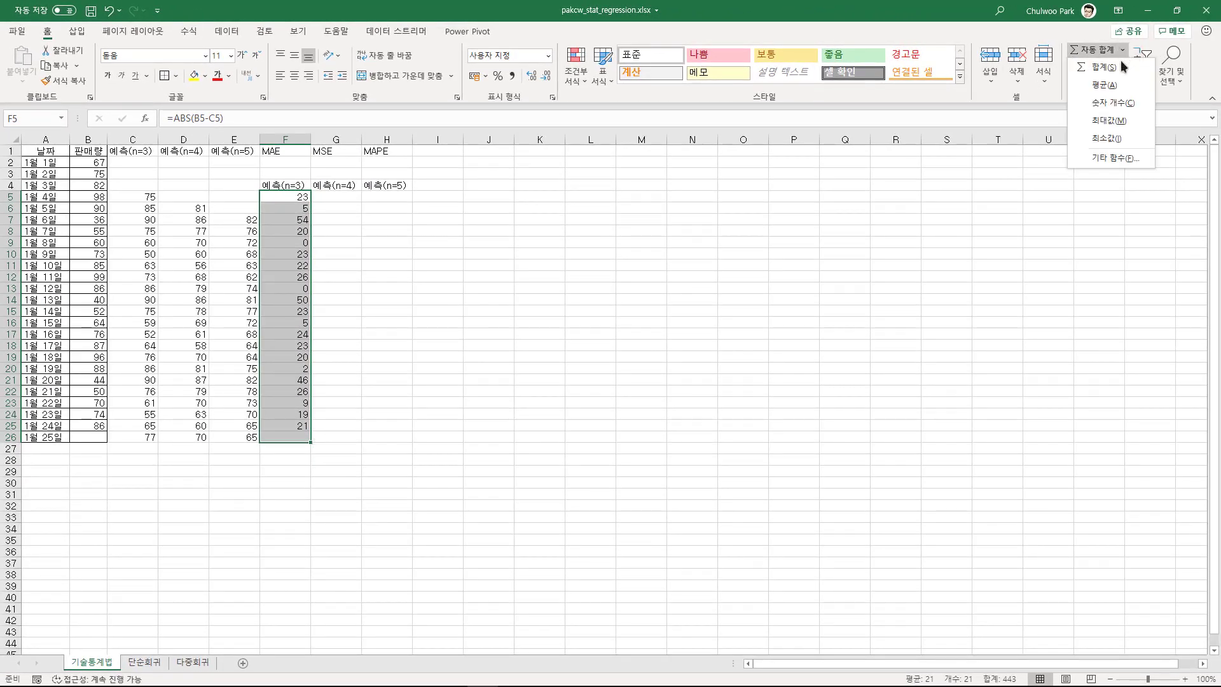
left_click(1120, 84)
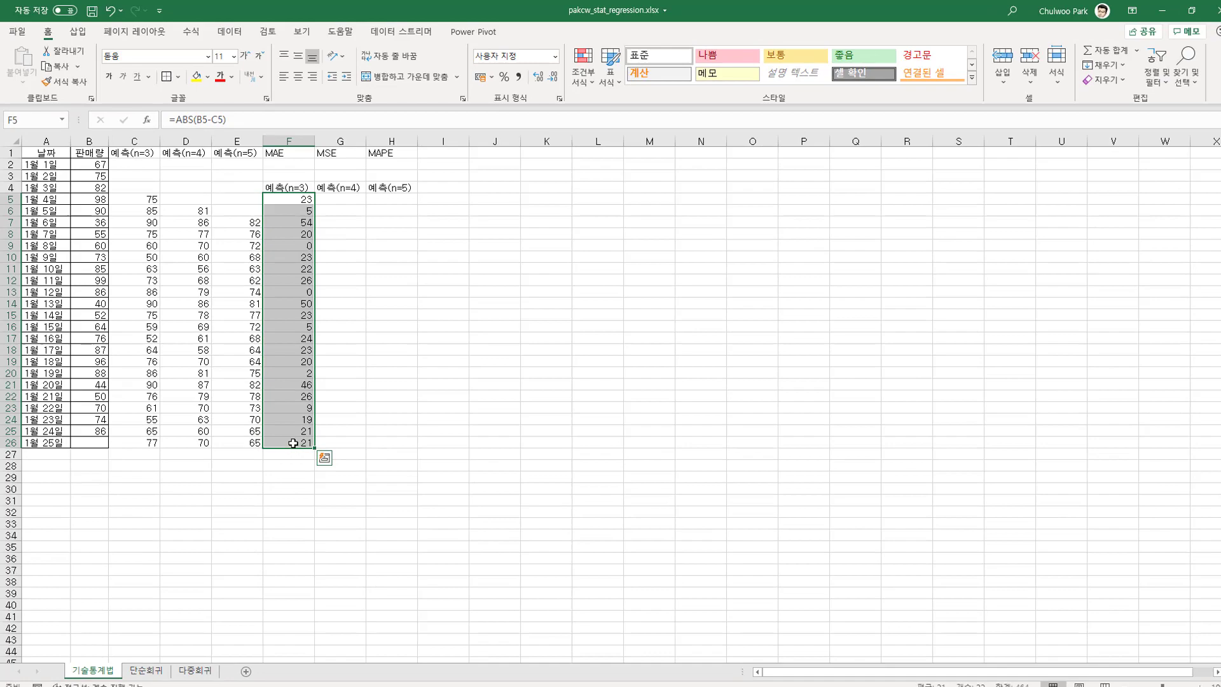
left_click(293, 443)
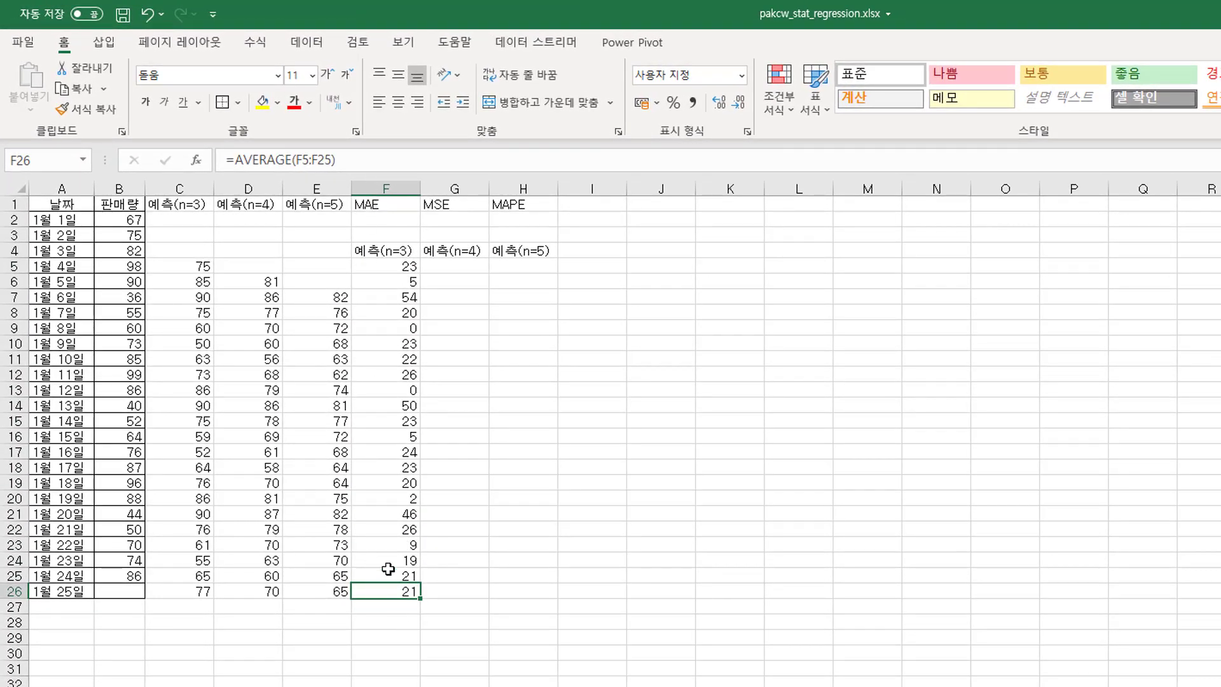
Calculate the absolute n=4 forecast error for 1월 5일 in G6 with =ABS(B6-D6)
left_click(445, 266)
left_click(264, 267)
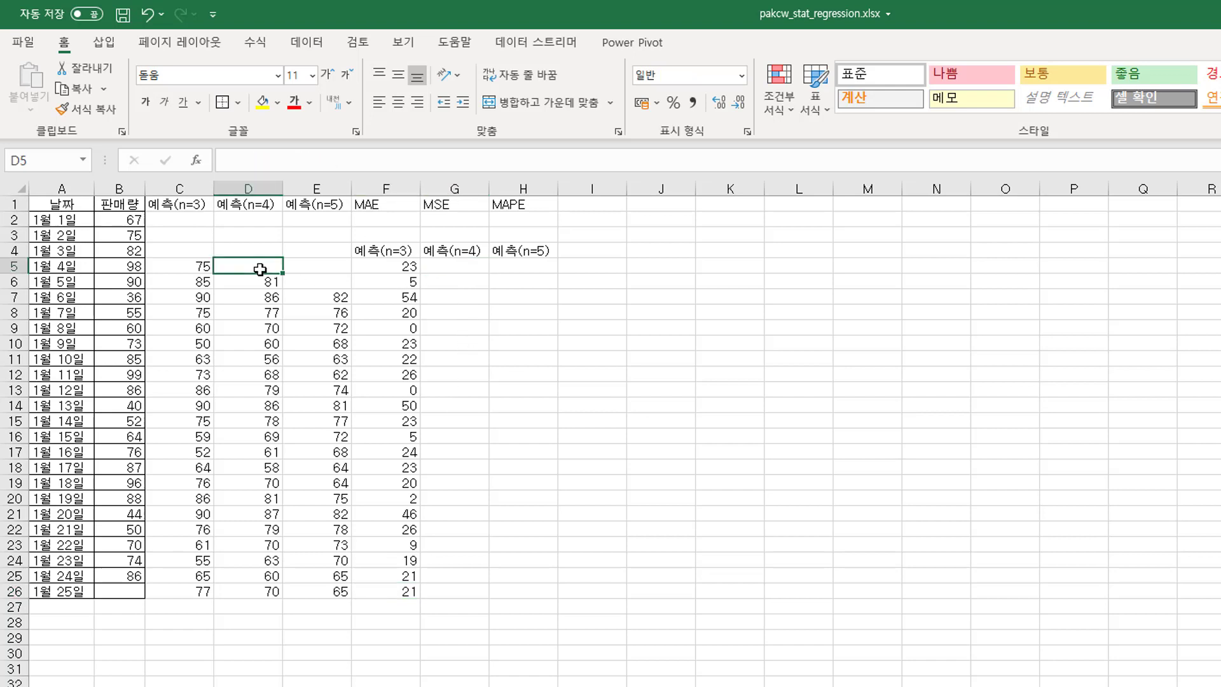
left_click(452, 266)
left_click(456, 287)
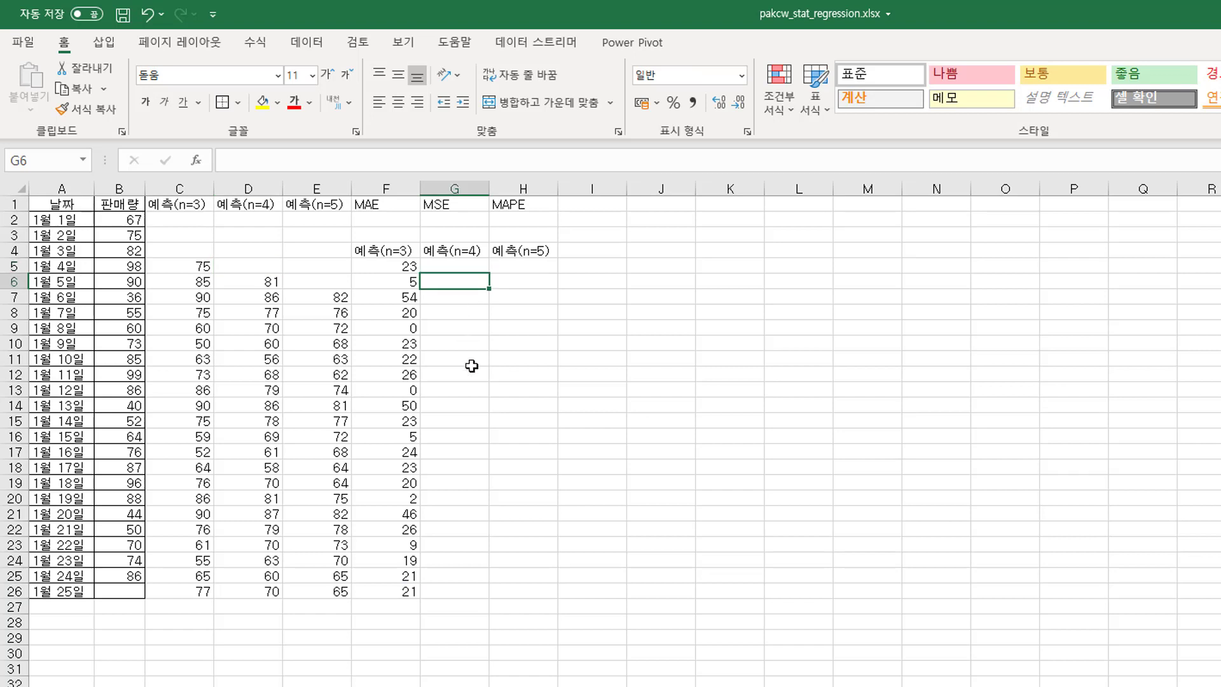
type("=")
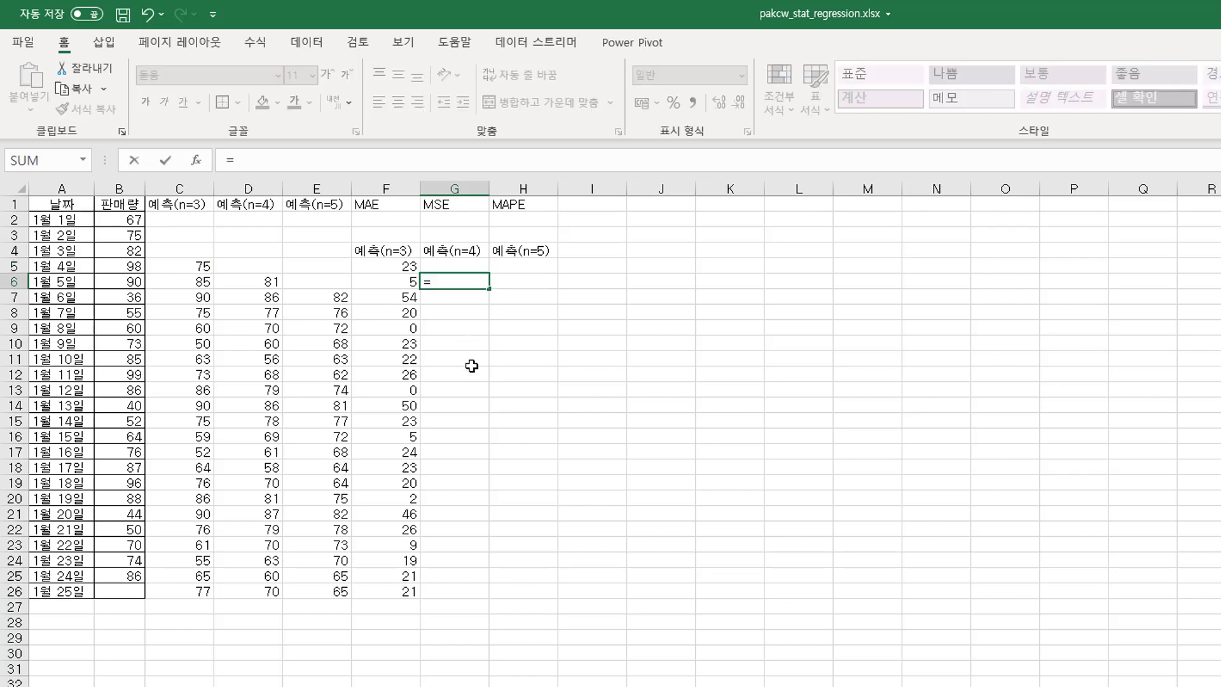
type("abs(")
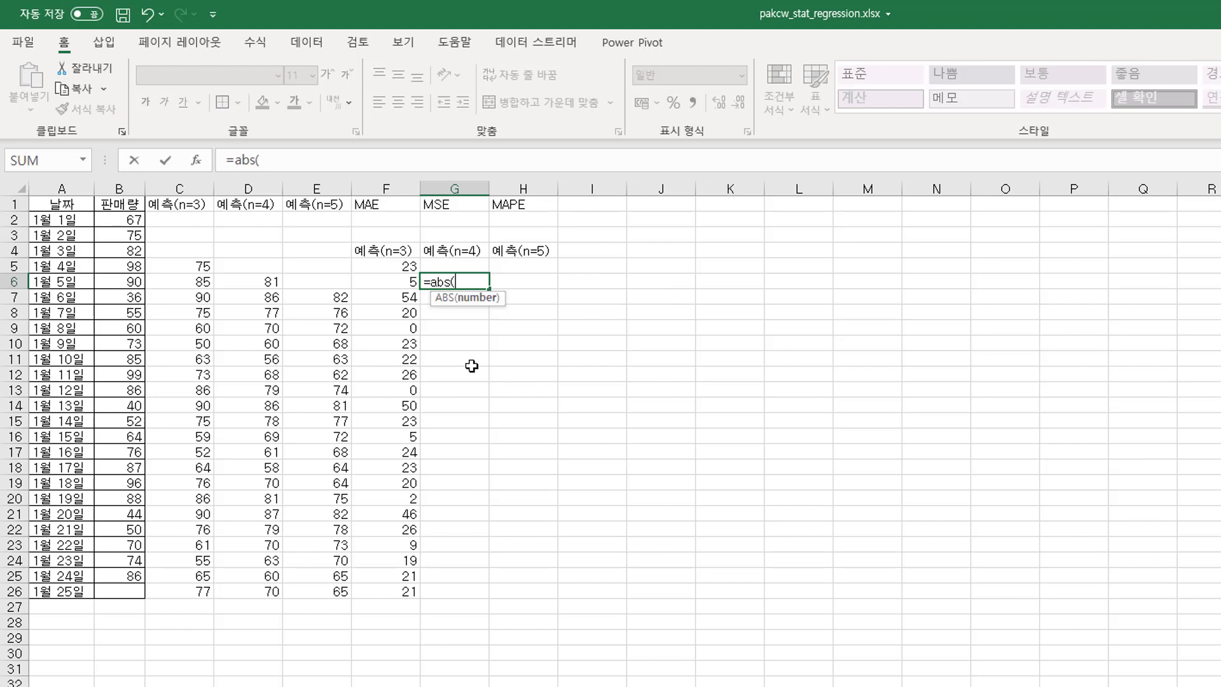
left_click(126, 282)
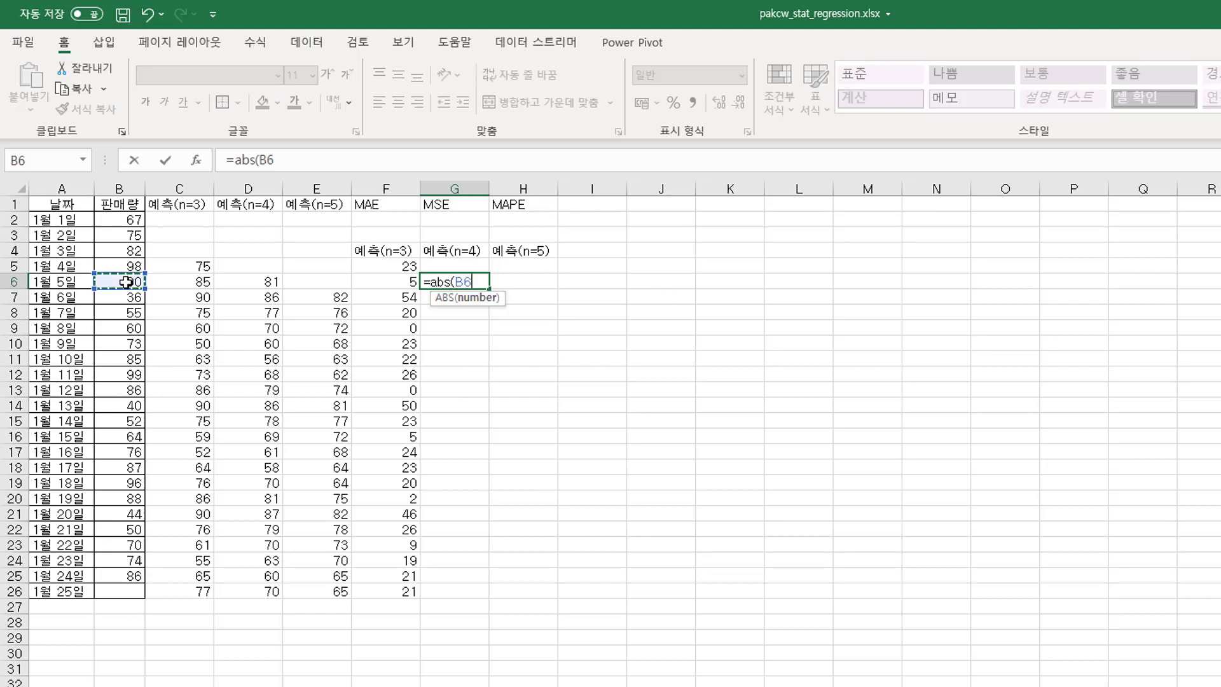
type("-")
left_click(261, 282)
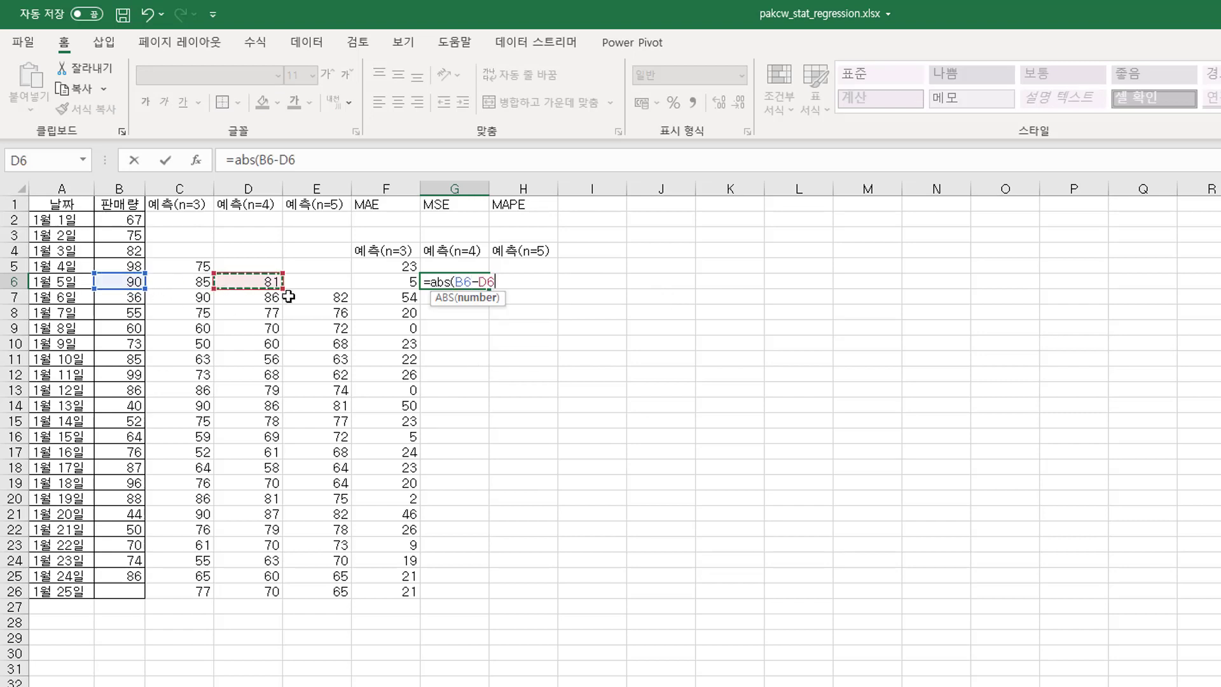
type(")")
key("Return")
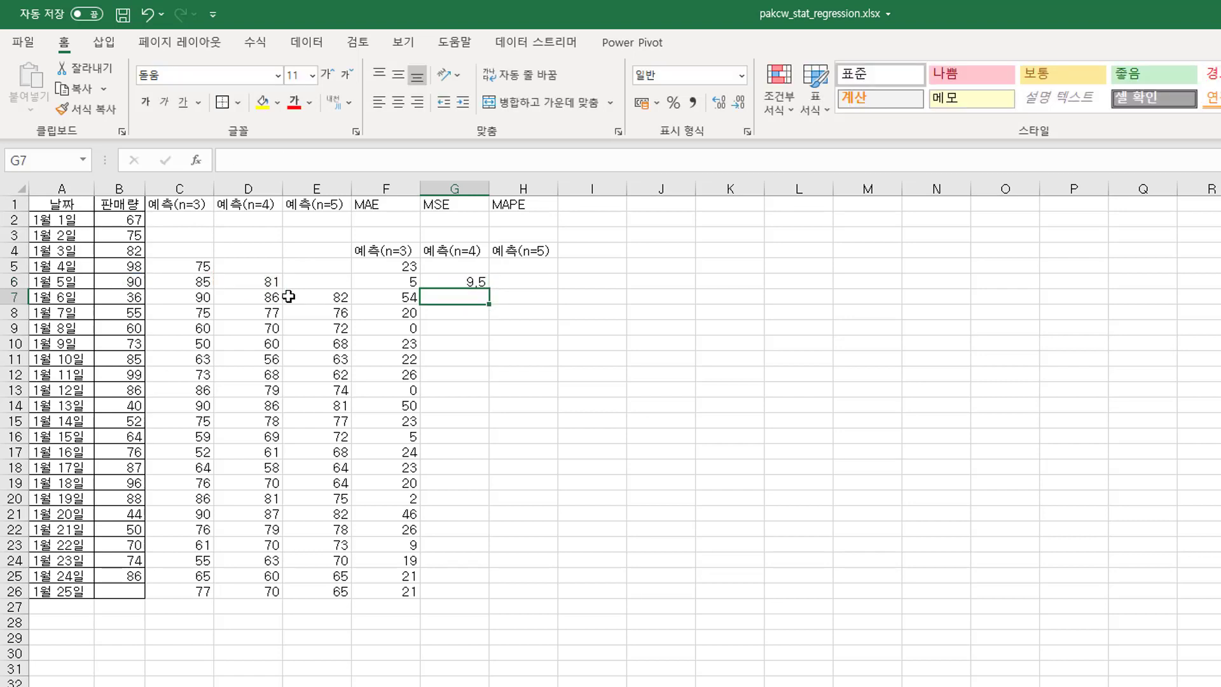
Fill the n=4 absolute error formula from G6 down to G25
left_click(475, 284)
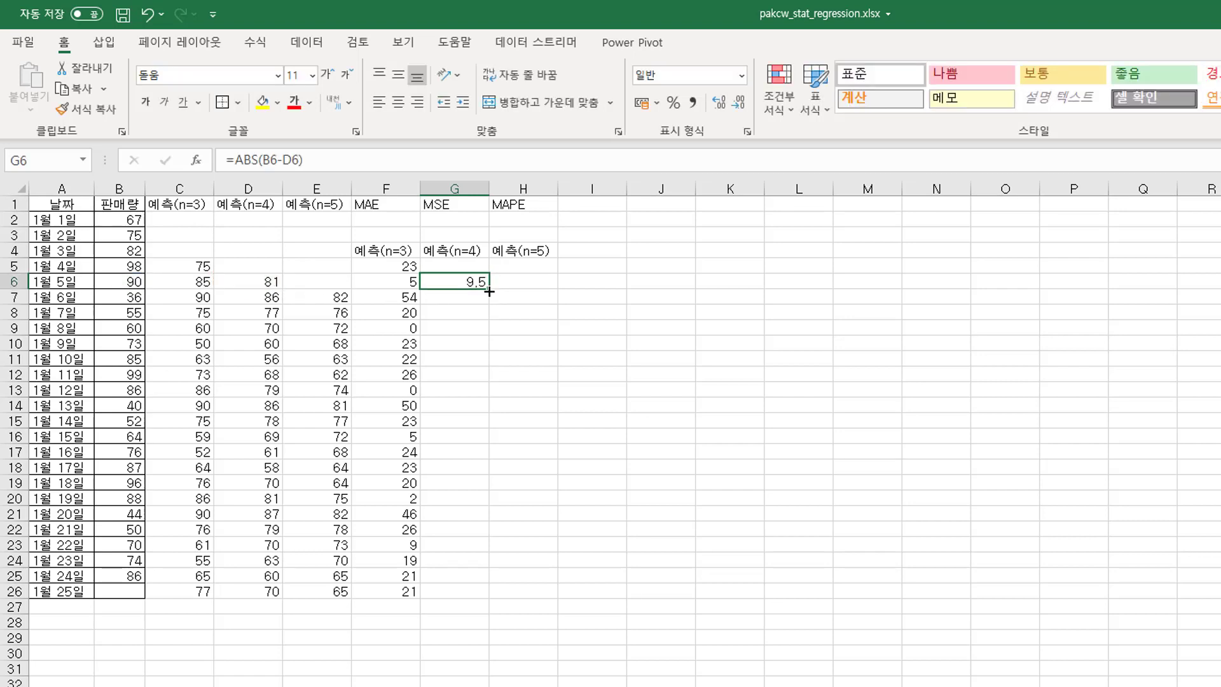
left_click_drag(489, 292, 488, 578)
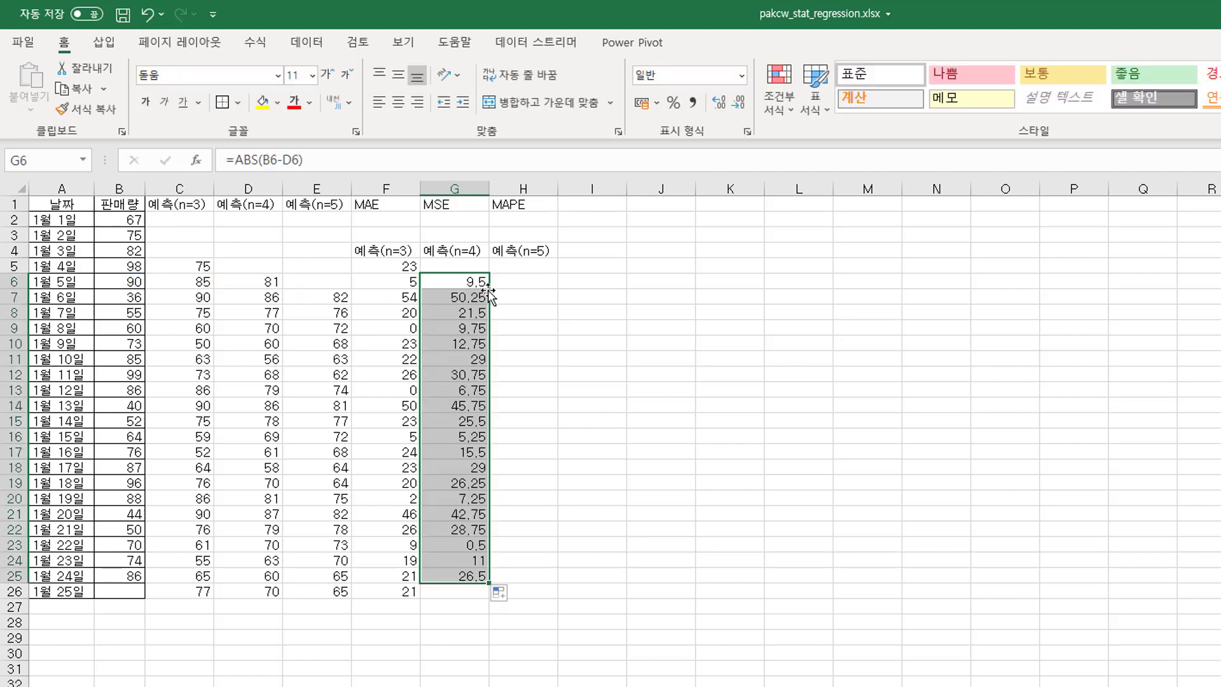
Calculate the absolute n=5 forecast error in H7 with =ABS(B7-E7) and fill it down to H25
left_click(526, 295)
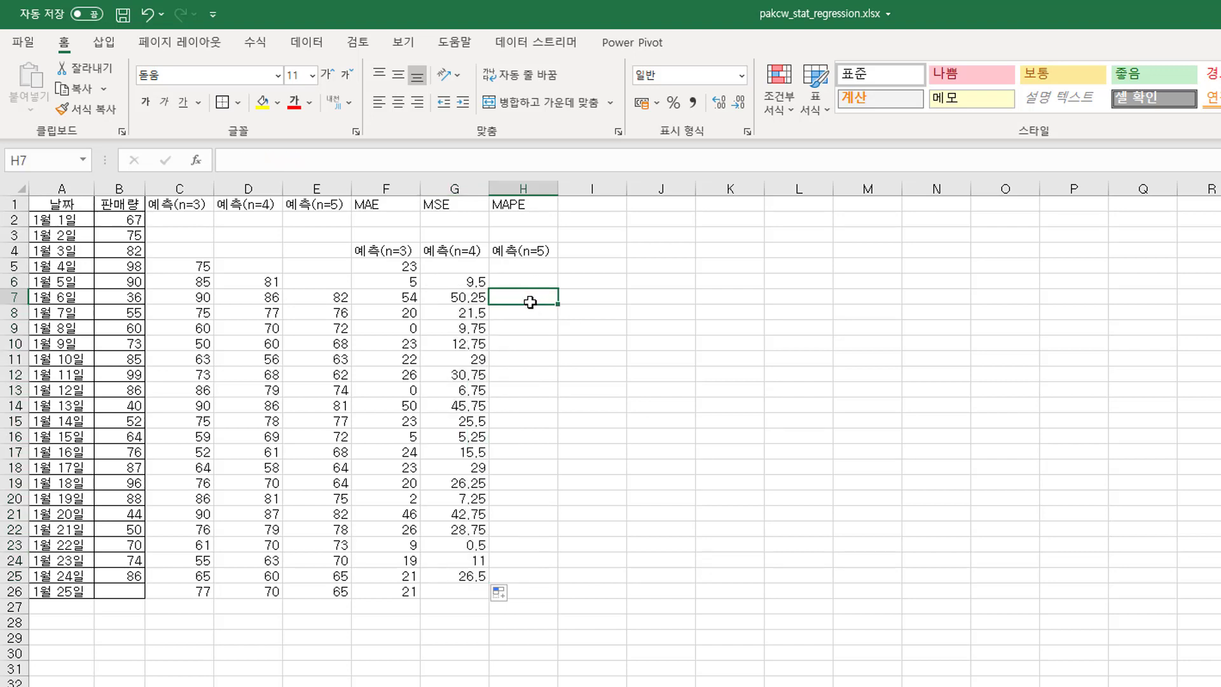
type("=")
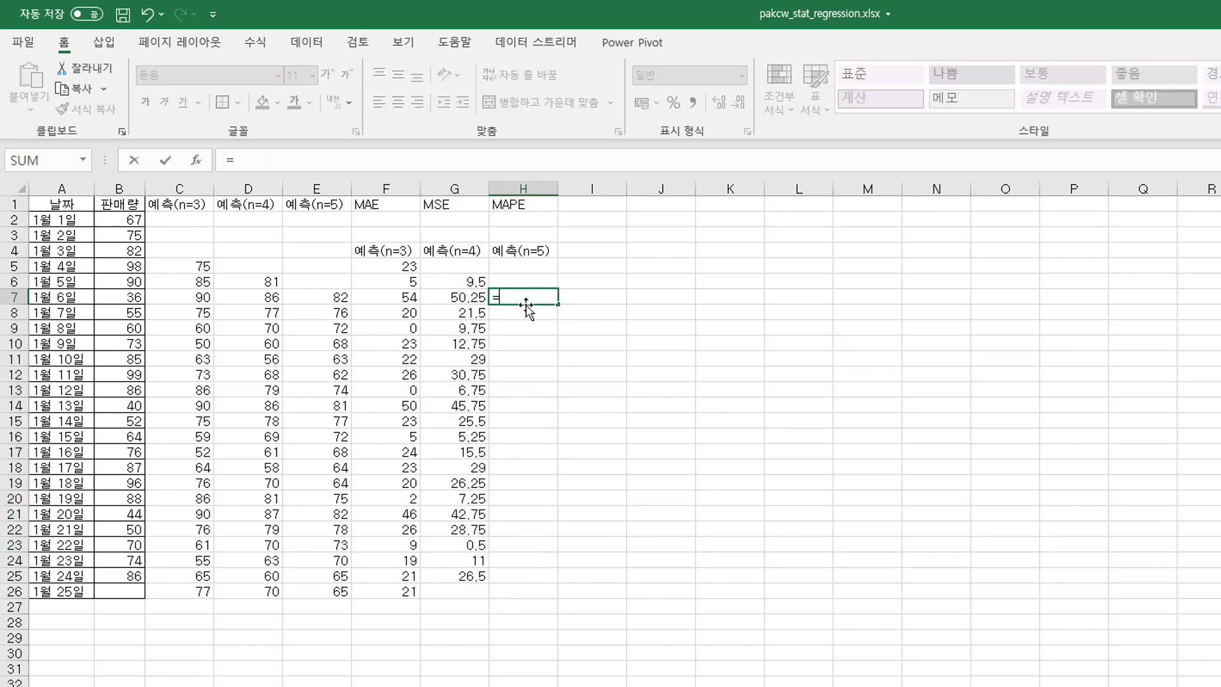
type("abs(")
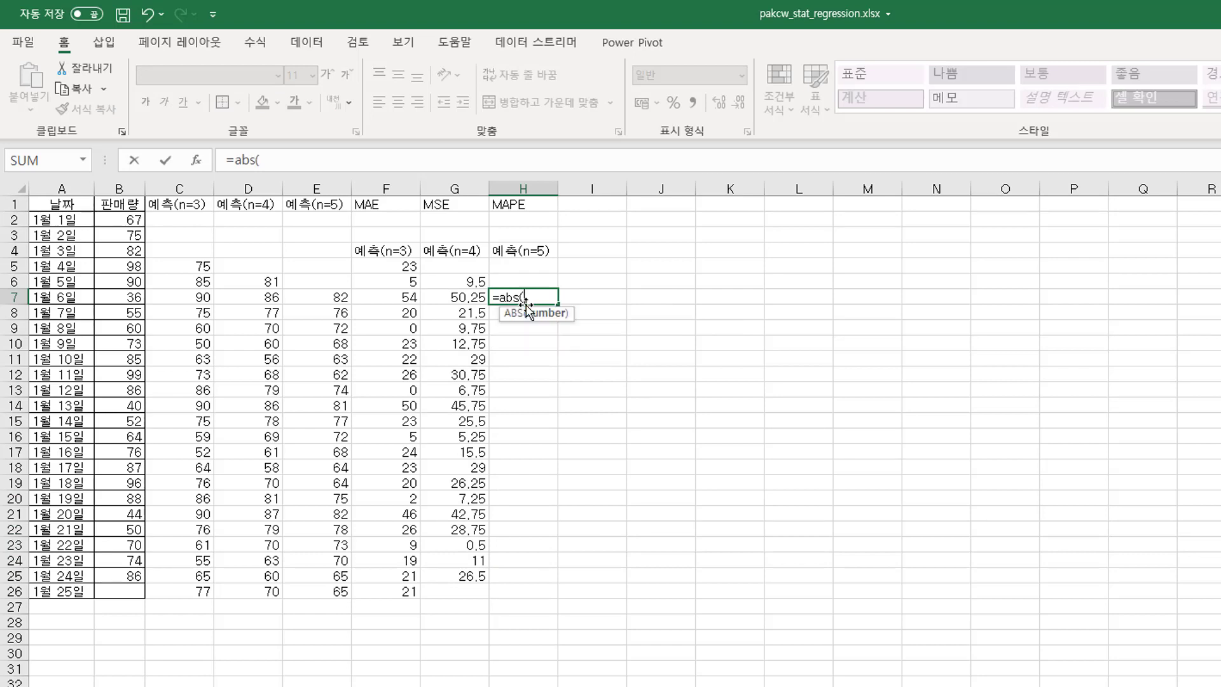
left_click(126, 300)
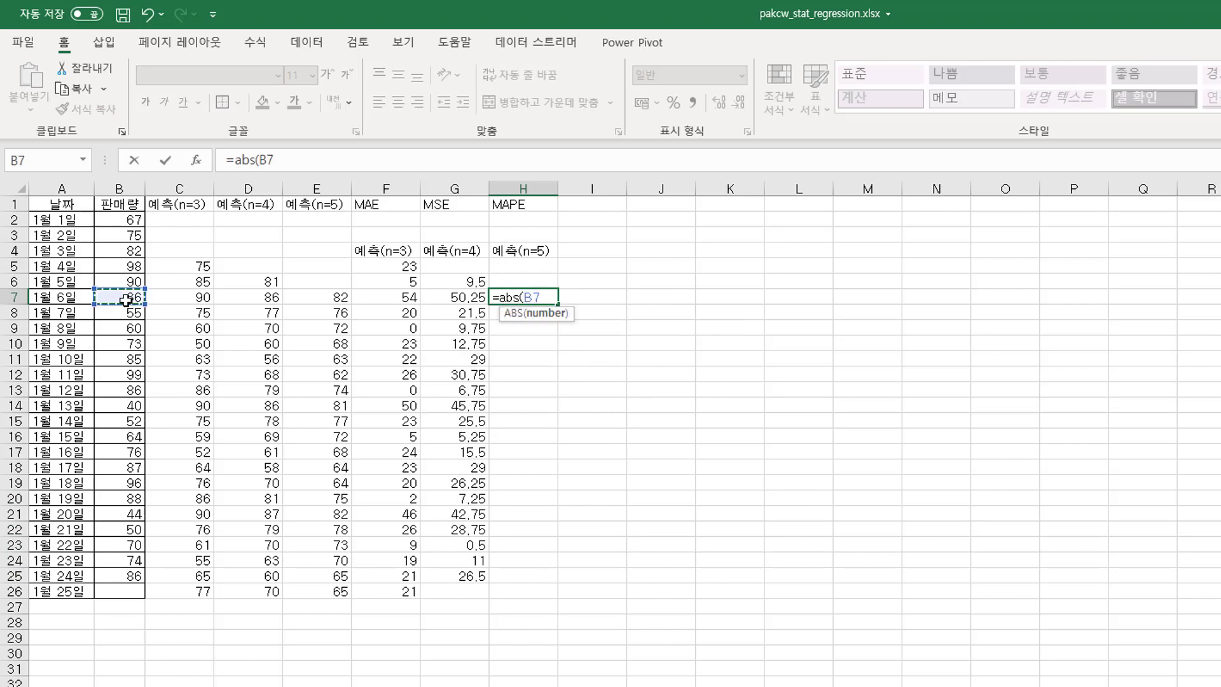
type("-")
left_click(326, 302)
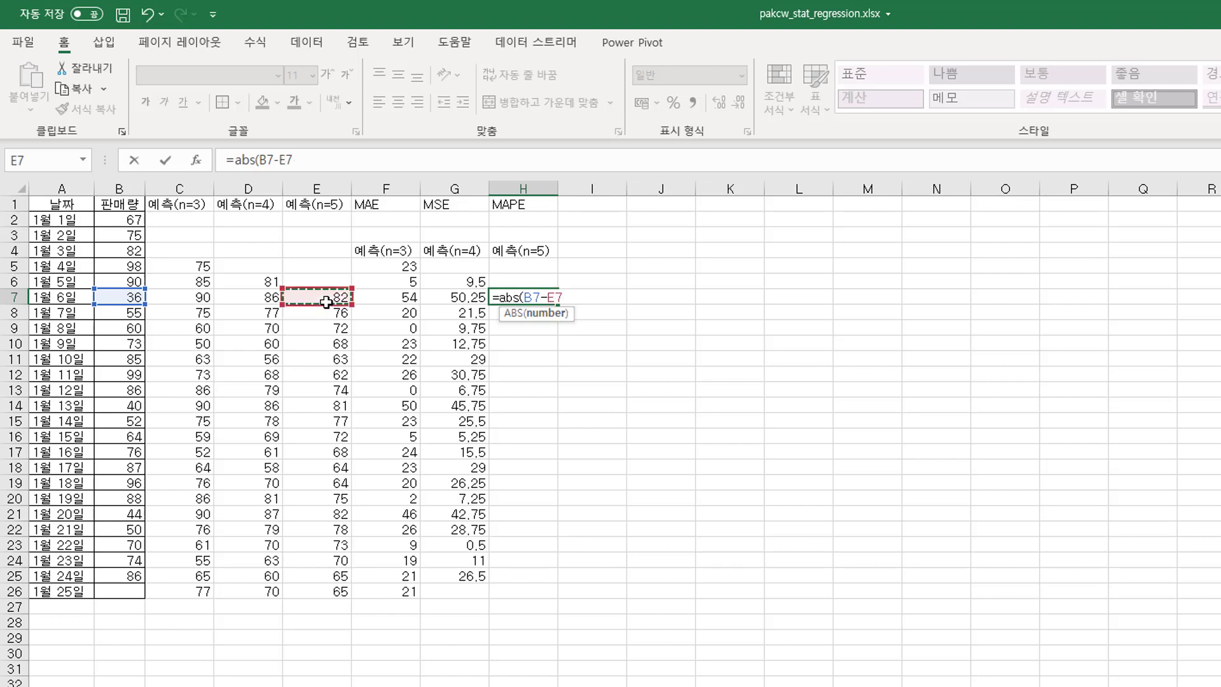
type(")")
key("Return")
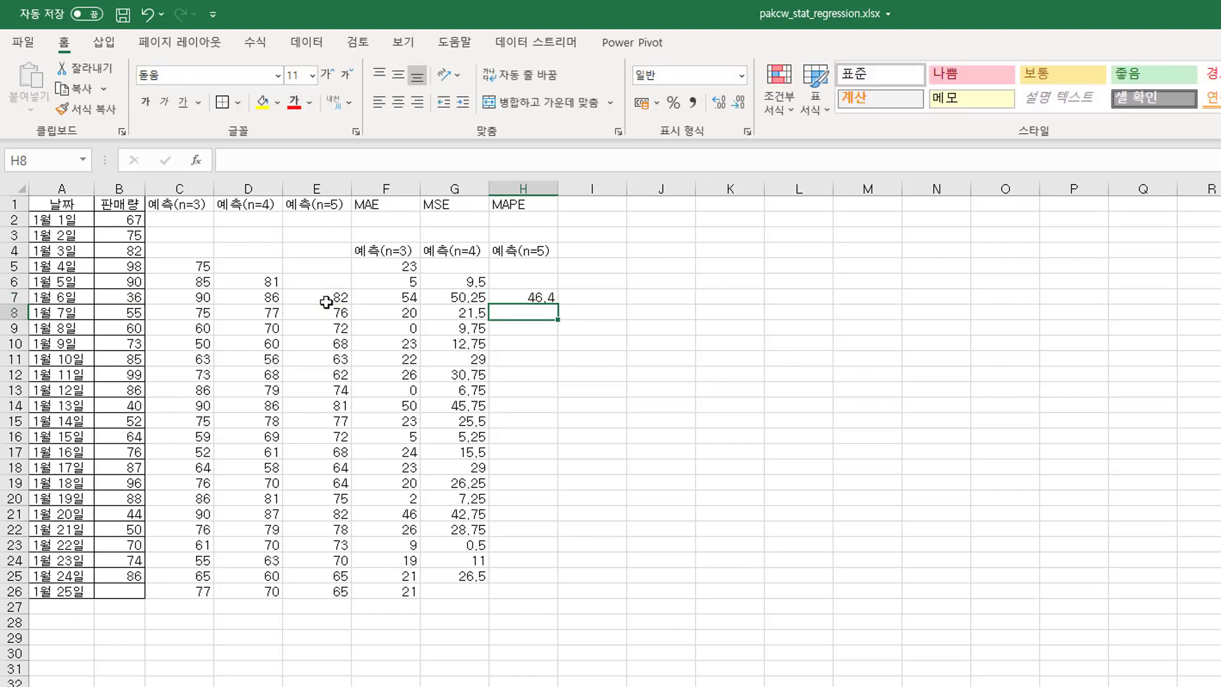
left_click(539, 297)
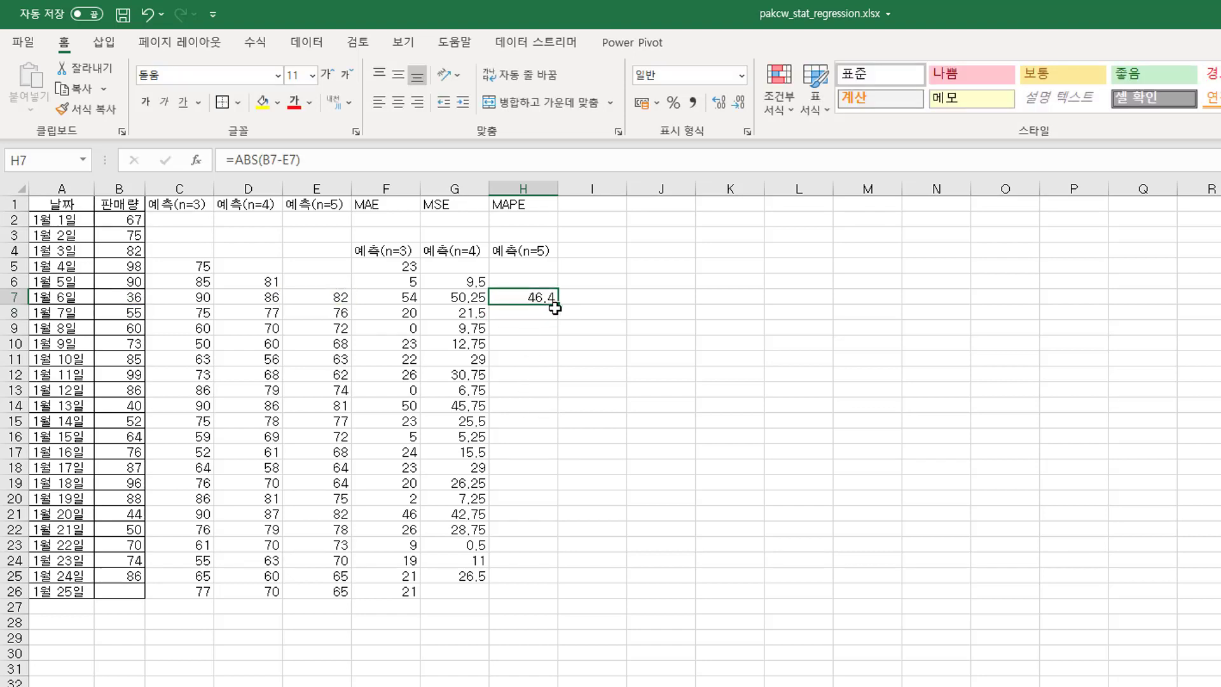
double_click(558, 303)
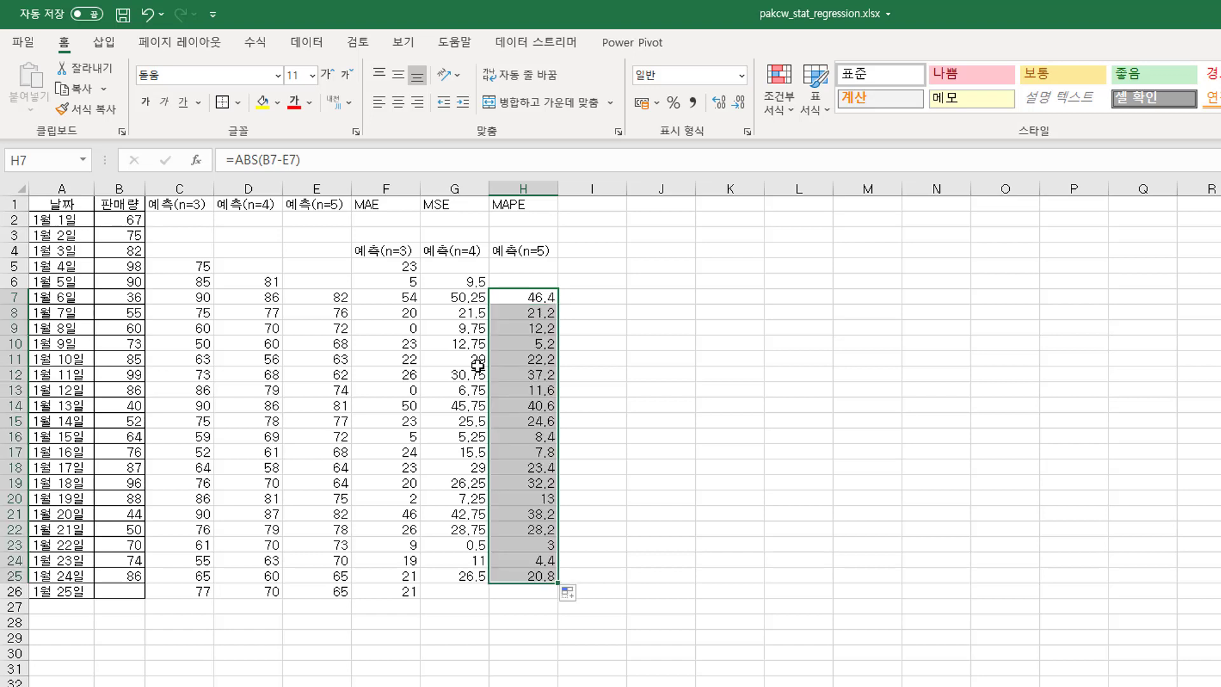
Show the n=4 and n=5 errors in G6:H25 without decimals and average each column in G26:H26
left_click_drag(449, 282, 516, 569)
left_click(739, 103)
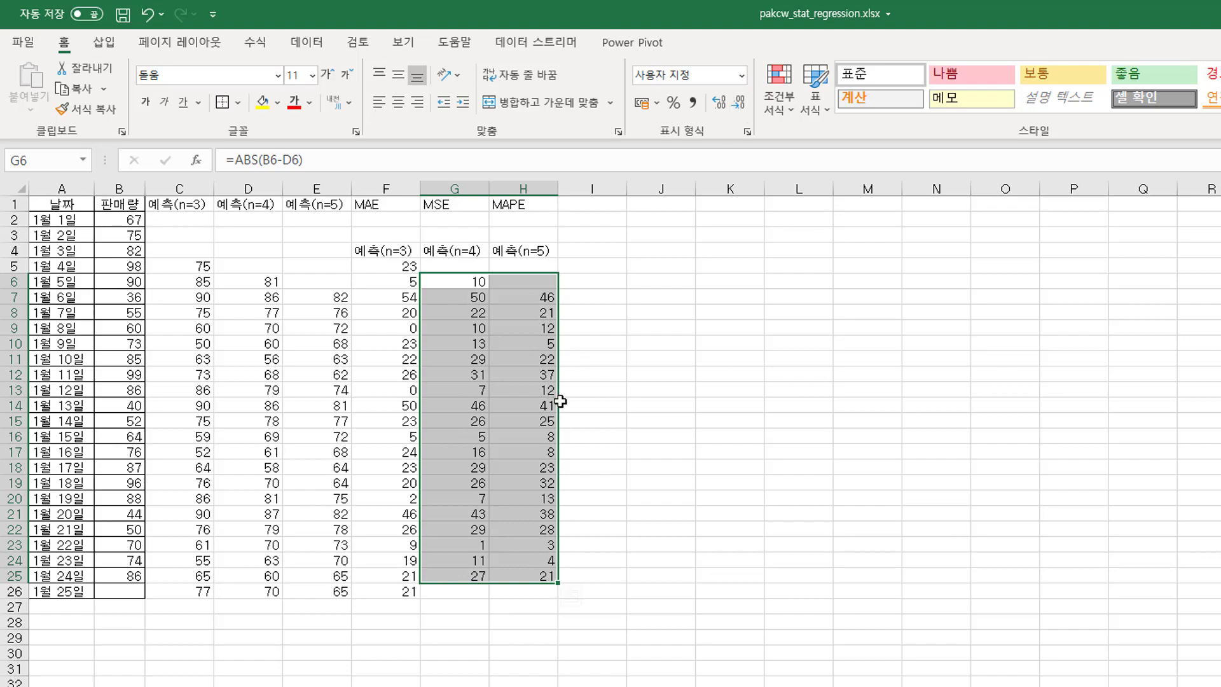
left_click_drag(456, 280, 528, 586)
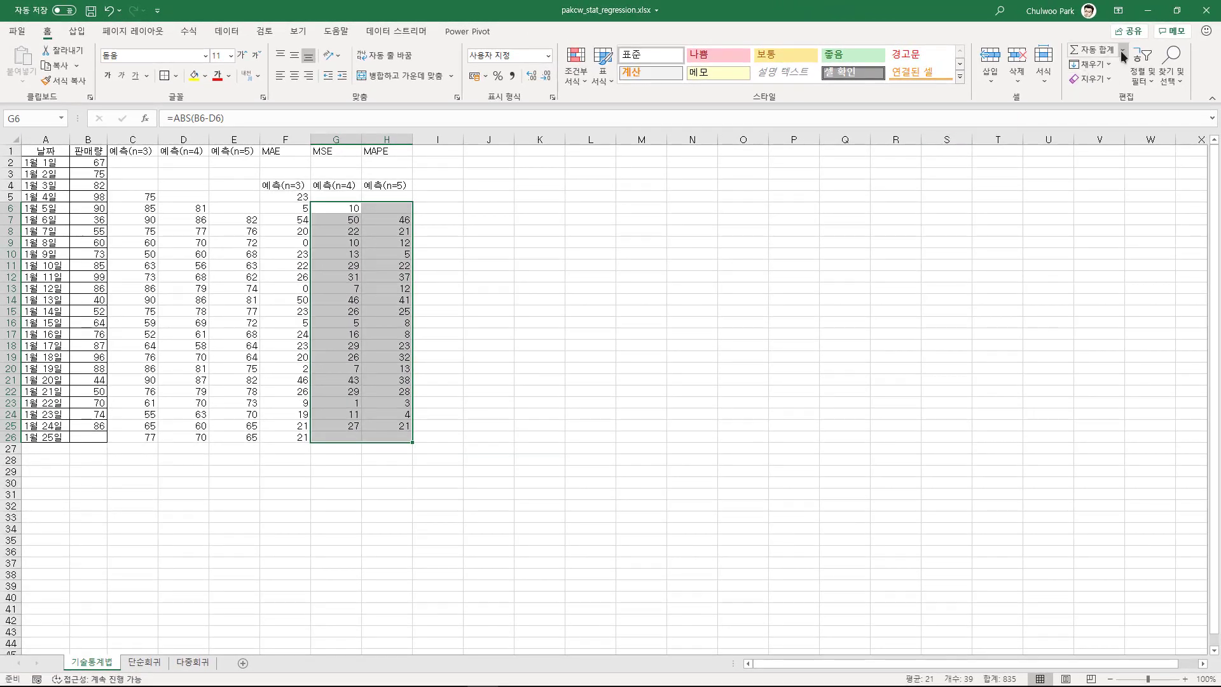
left_click(1123, 56)
left_click(1097, 80)
Make the mean absolute errors in F26:H26 bold and display them with two decimal places
left_click_drag(291, 437, 376, 440)
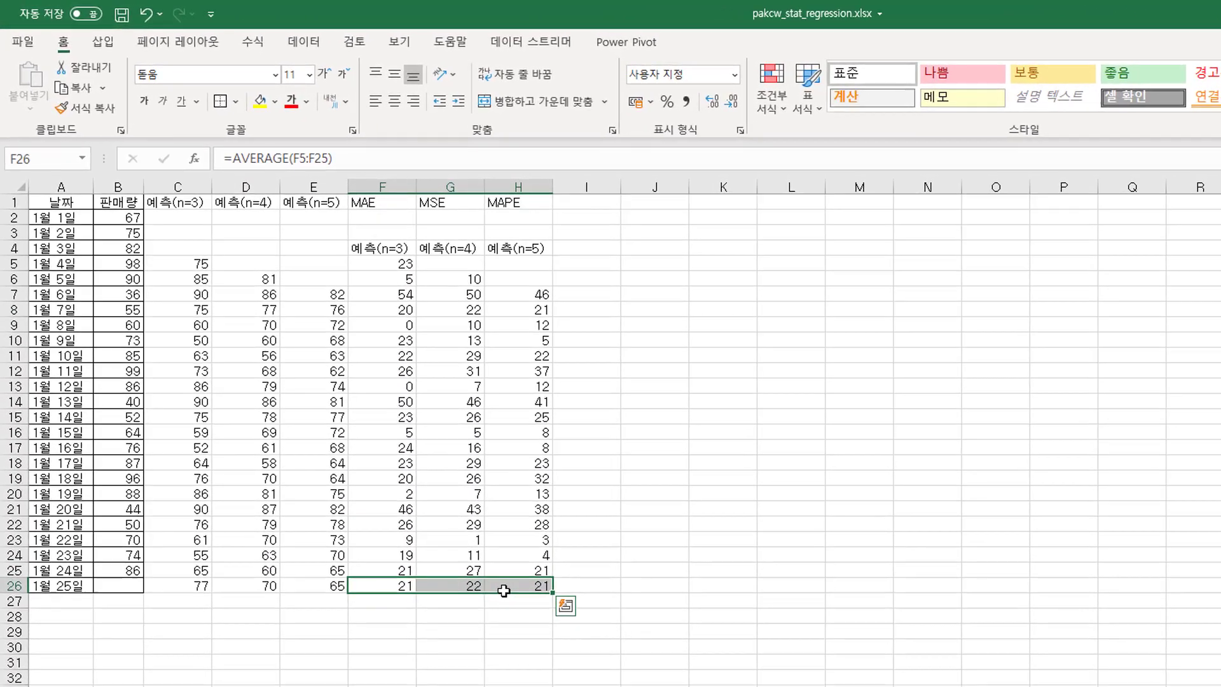
key("ctrl+b")
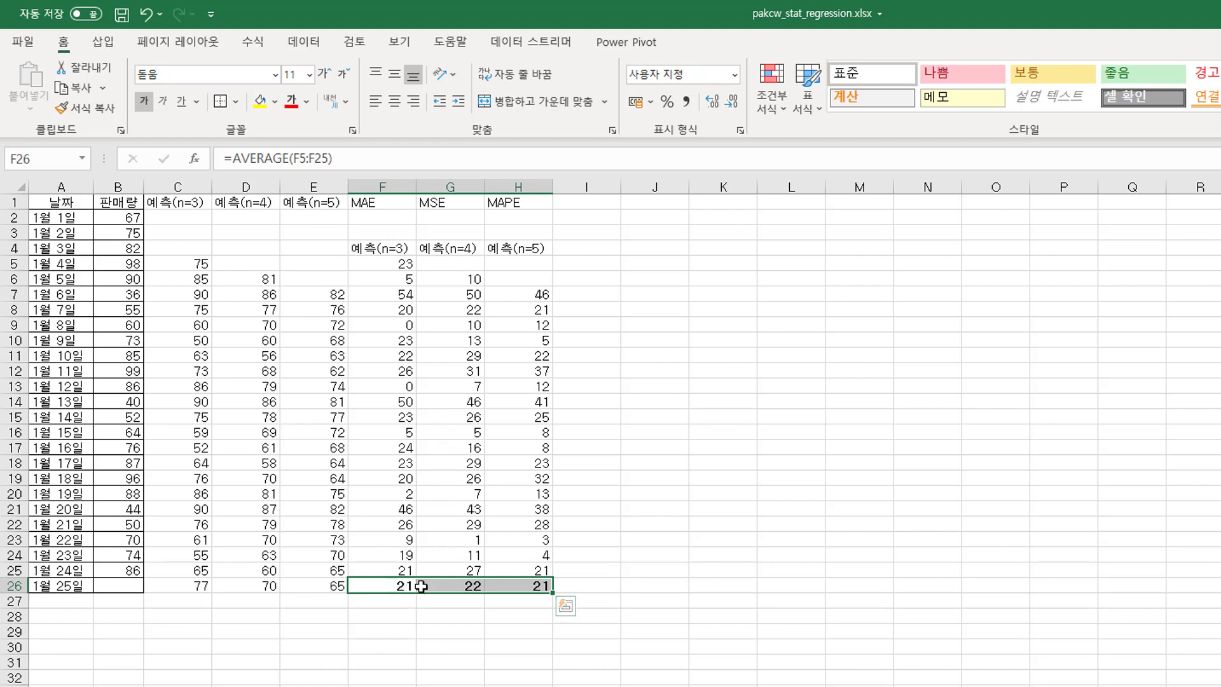
left_click(714, 101)
left_click(716, 105)
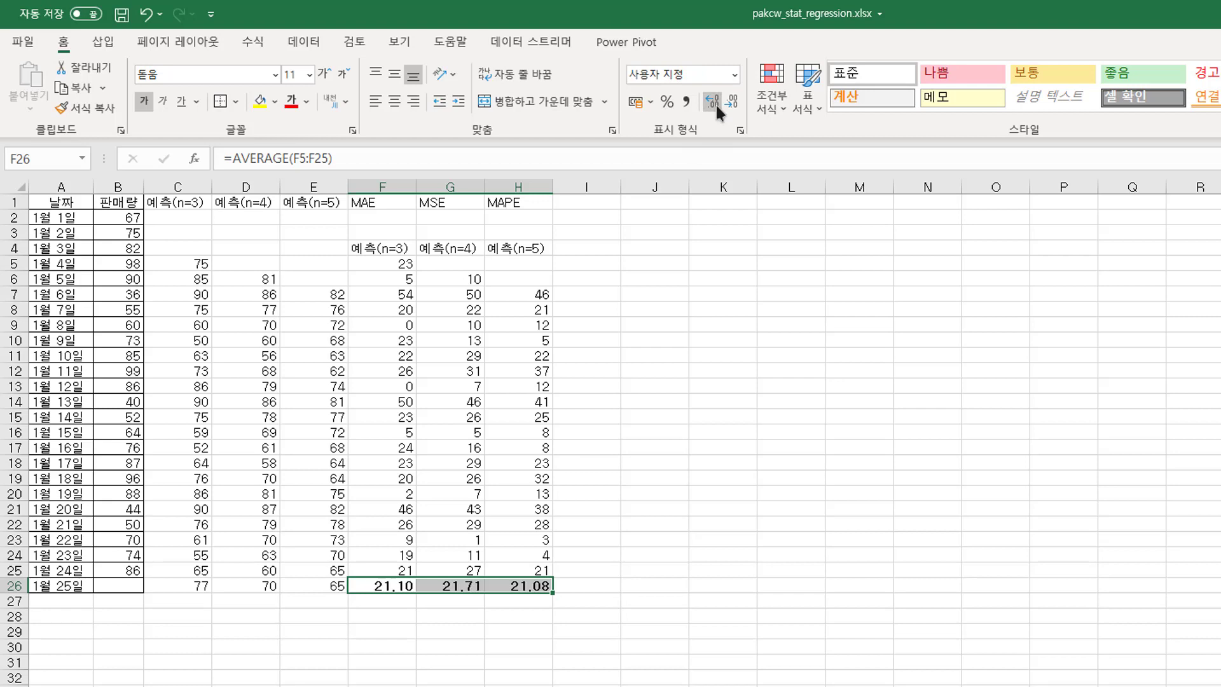
Highlight the n=5 mean absolute error in H26 with a red font color
left_click(385, 584)
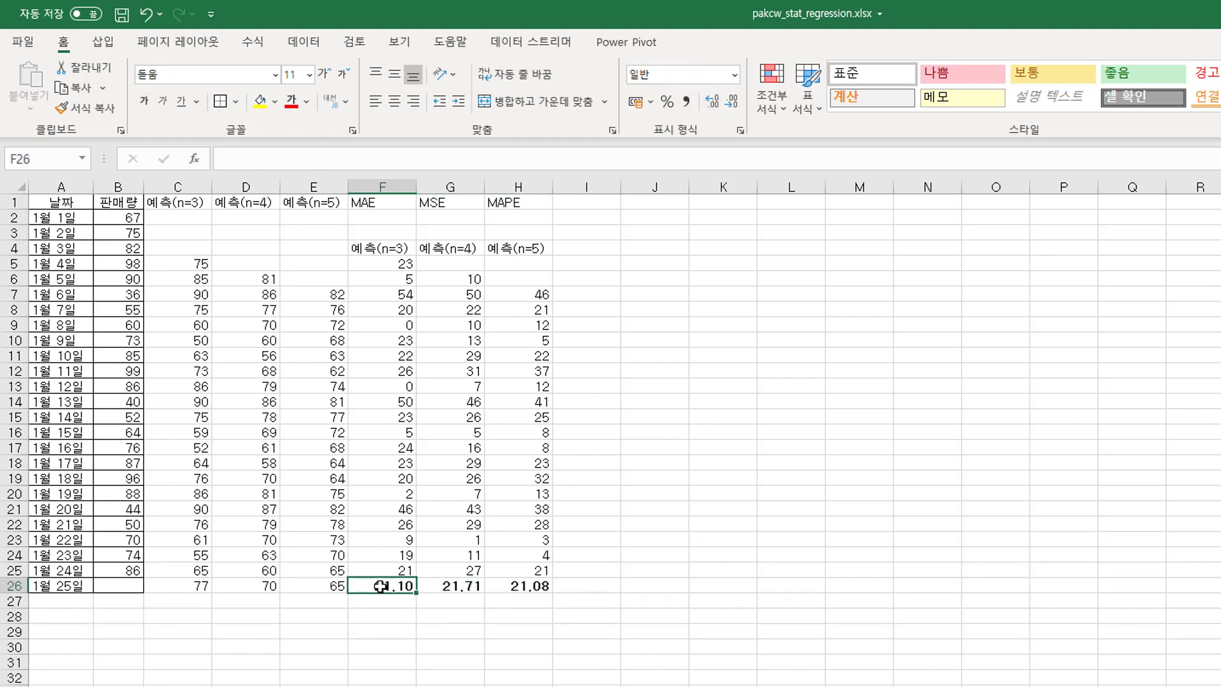
left_click_drag(383, 584, 521, 587)
key("ctrl+b")
left_click(519, 585)
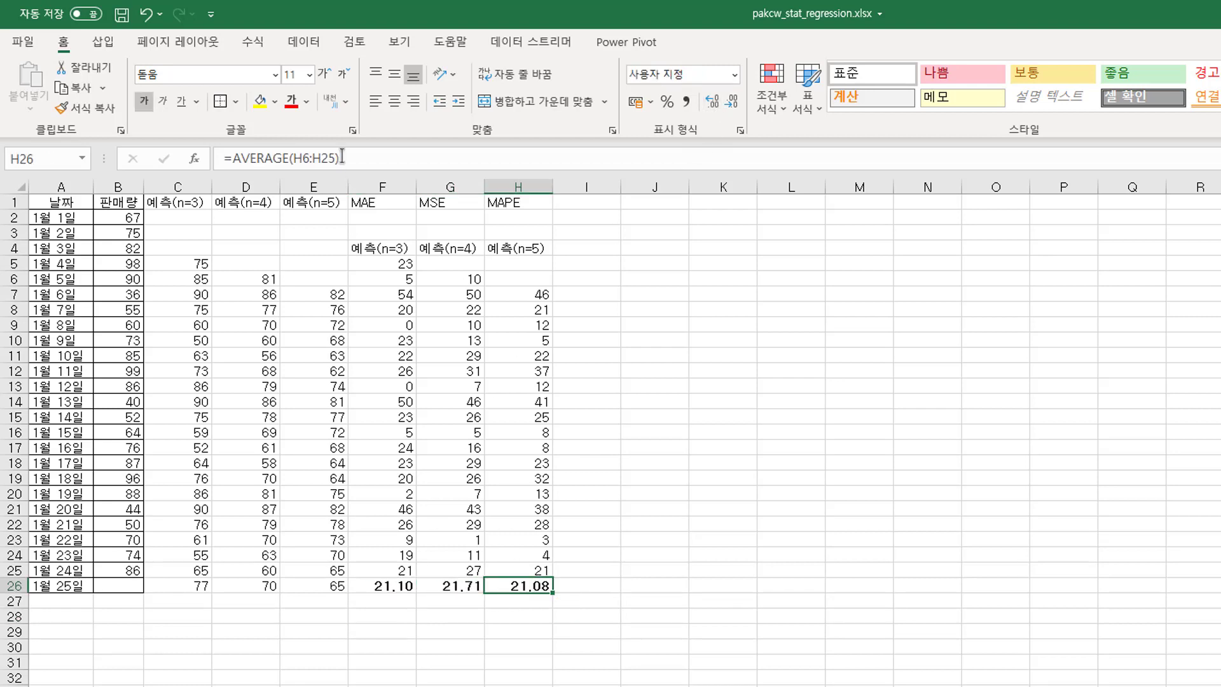
left_click(290, 102)
left_click(534, 475)
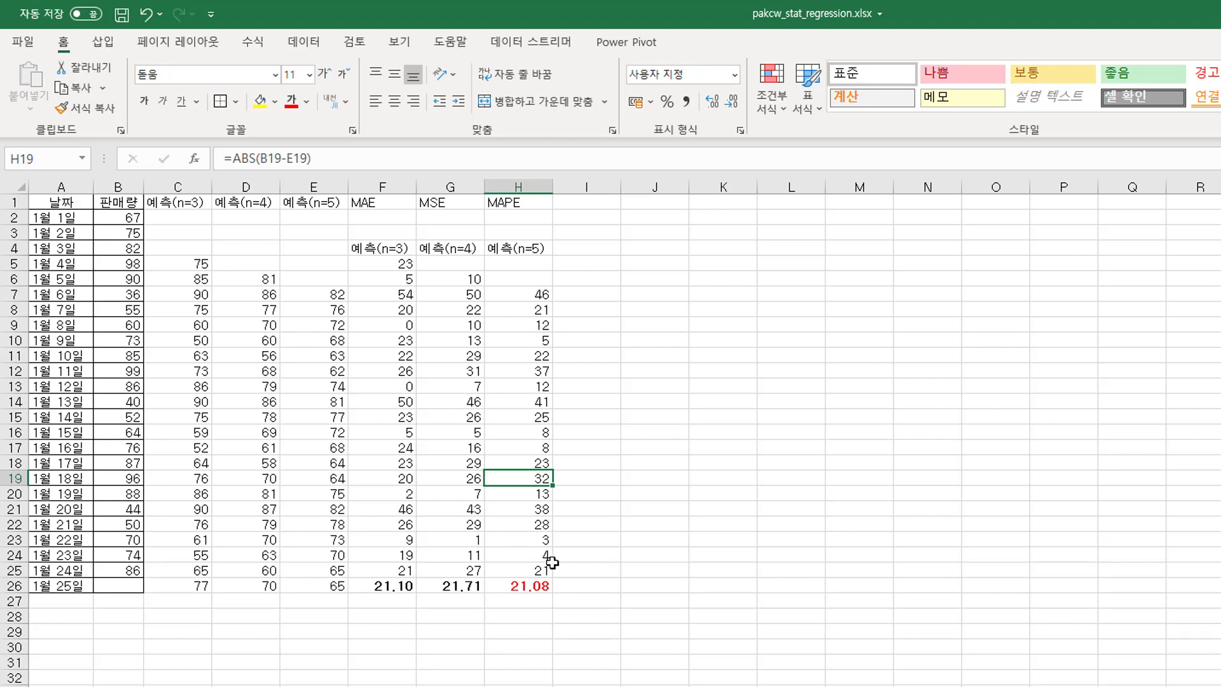
Make the MAE, MSE and MAPE headings in F1:H1 bold
left_click_drag(384, 204, 491, 201)
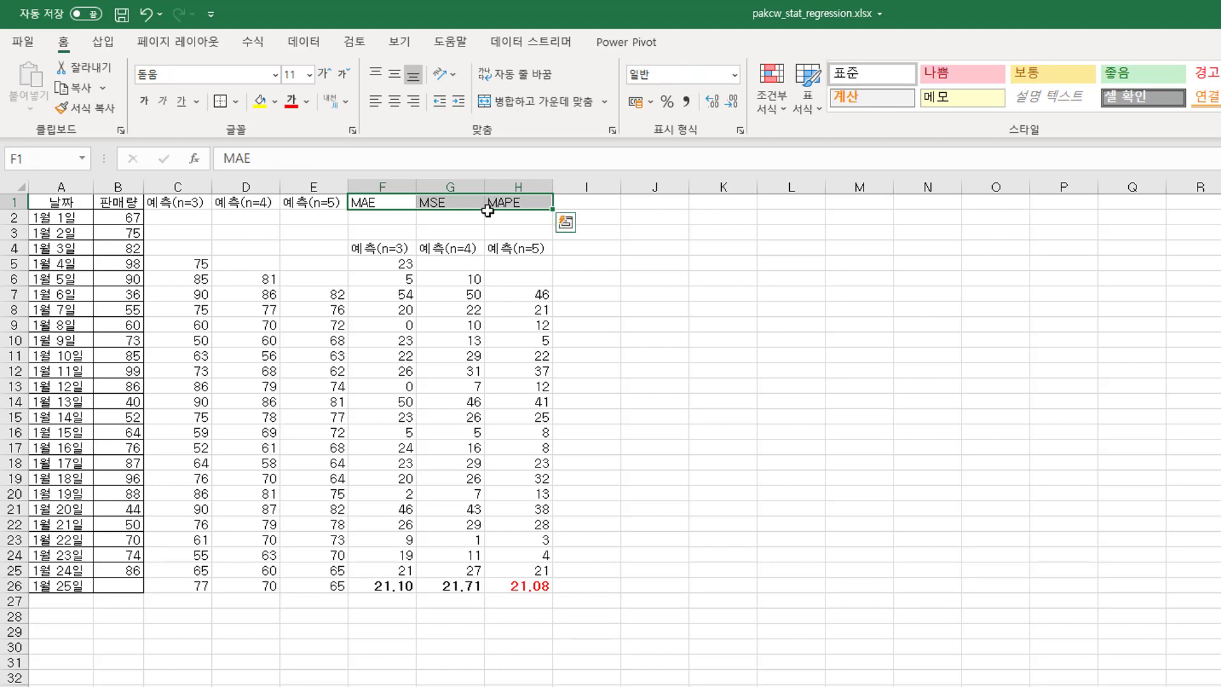
key("ctrl+b")
left_click(478, 278)
Copy the 예측(n=3), 예측(n=4) and 예측(n=5) headers from F4:H4 to I4:K4
left_click_drag(375, 250, 722, 253)
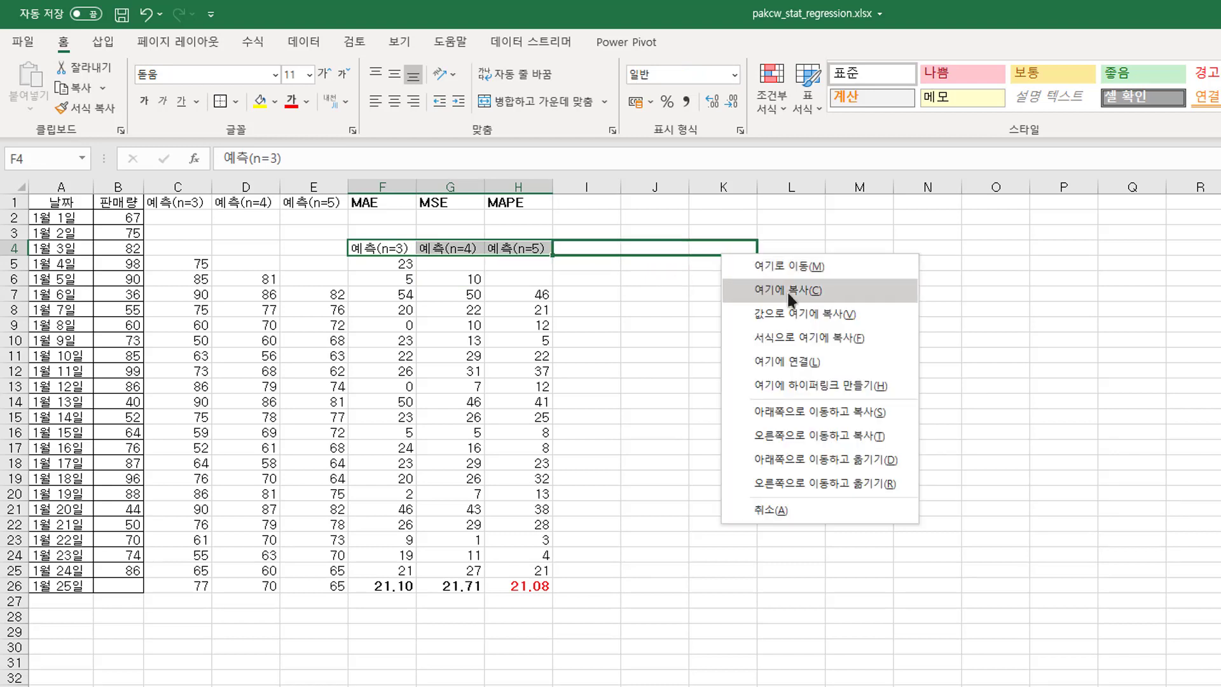
left_click(788, 290)
left_click(602, 248)
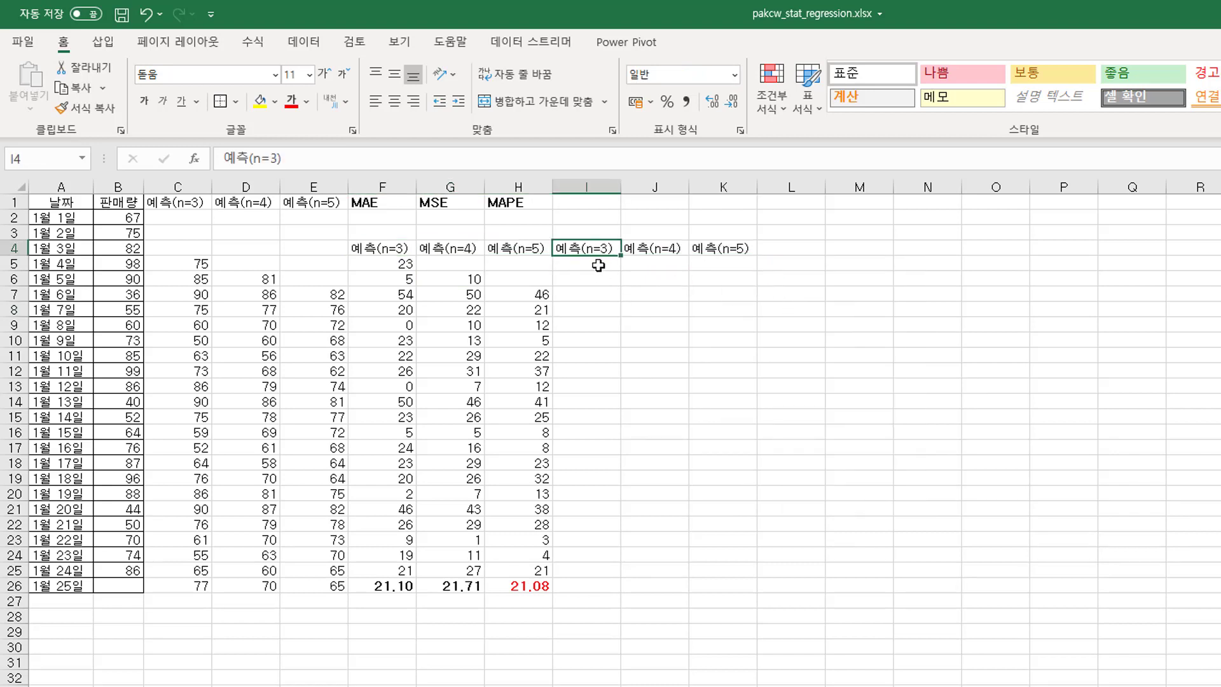
left_click(395, 267)
left_click(384, 371)
left_click(393, 427)
left_click(389, 487)
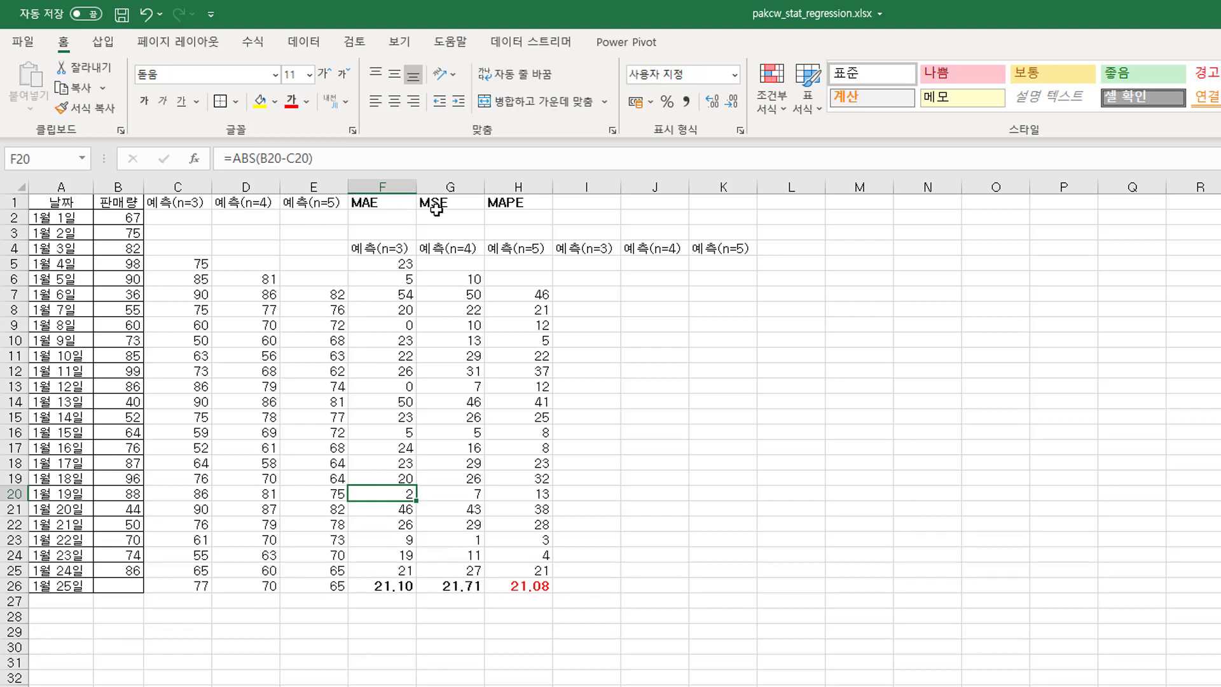
Calculate the sum of squared n=3 forecast errors in I5 with =SUMXMY2(B5:B25,C5:C25)
left_click(582, 263)
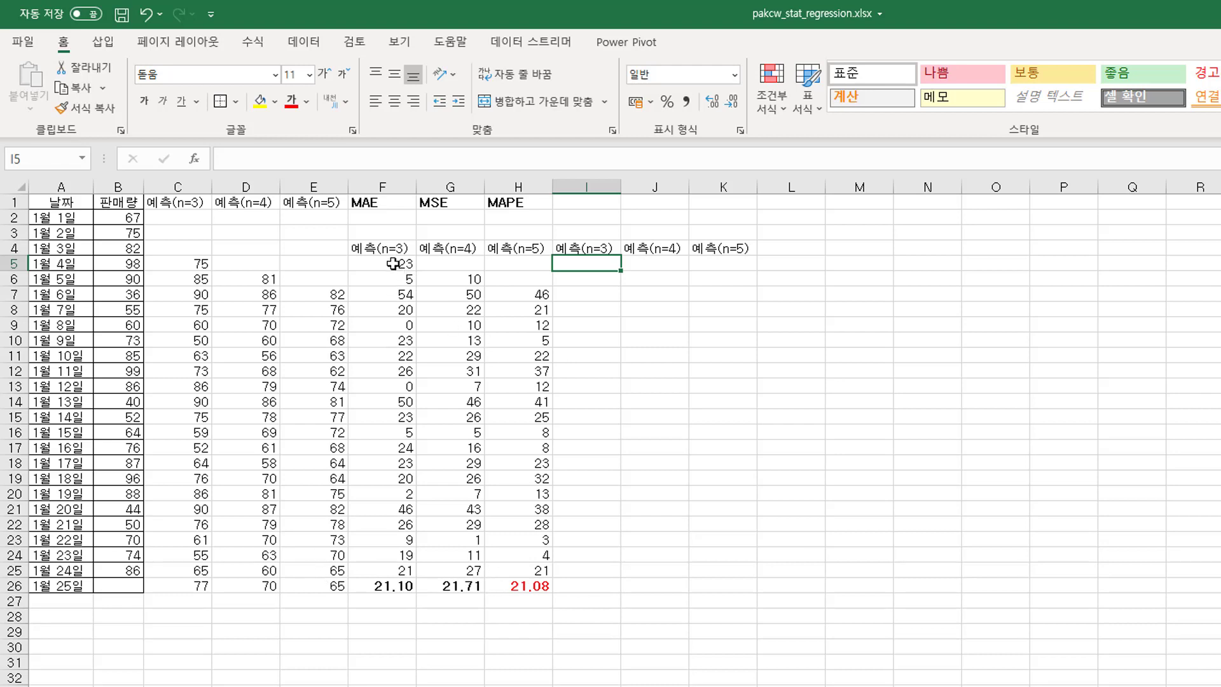
type("=su")
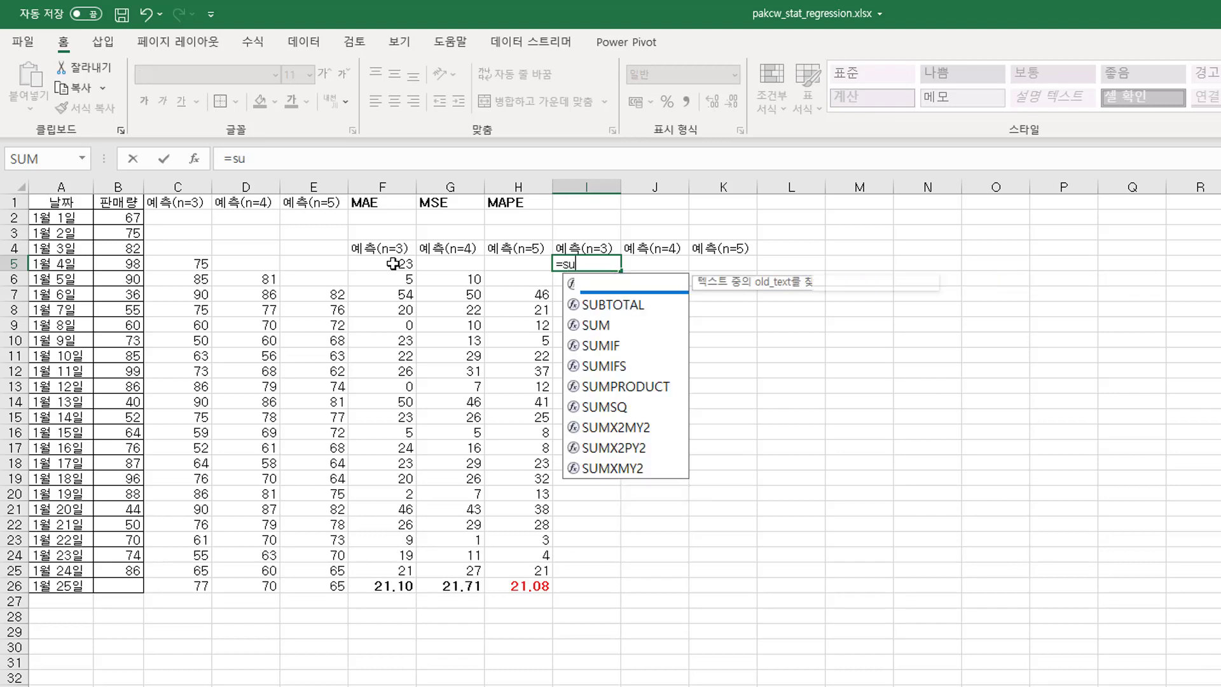
type("mxm")
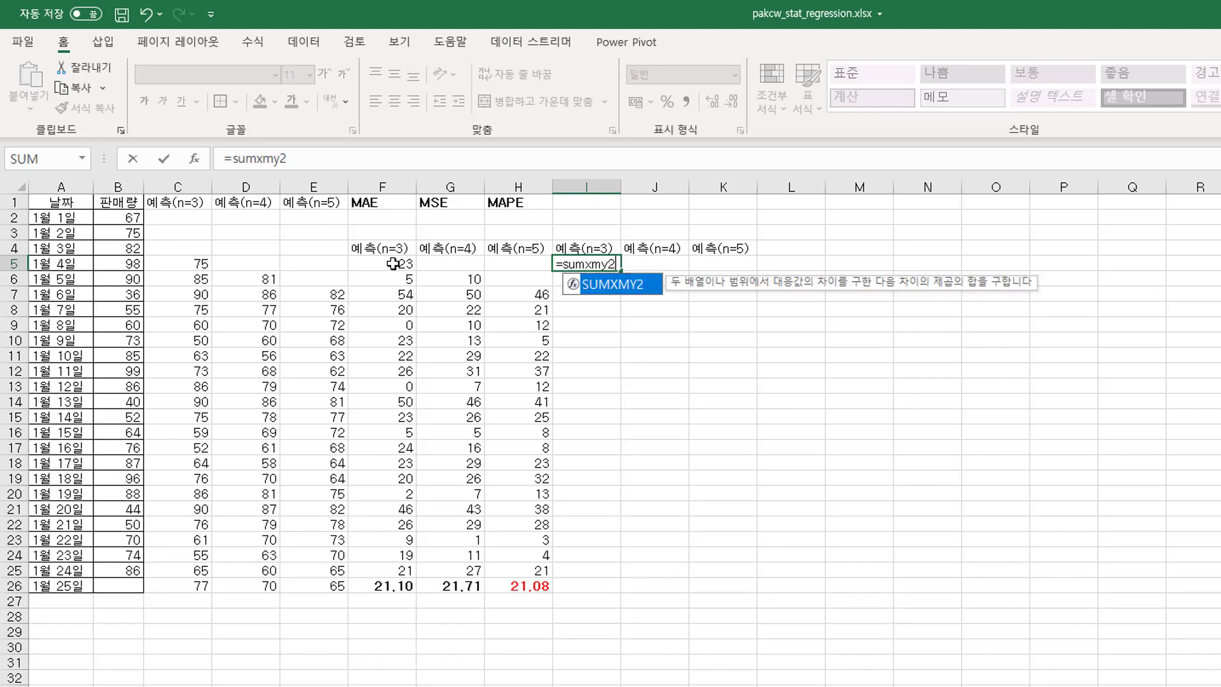
type("y2(")
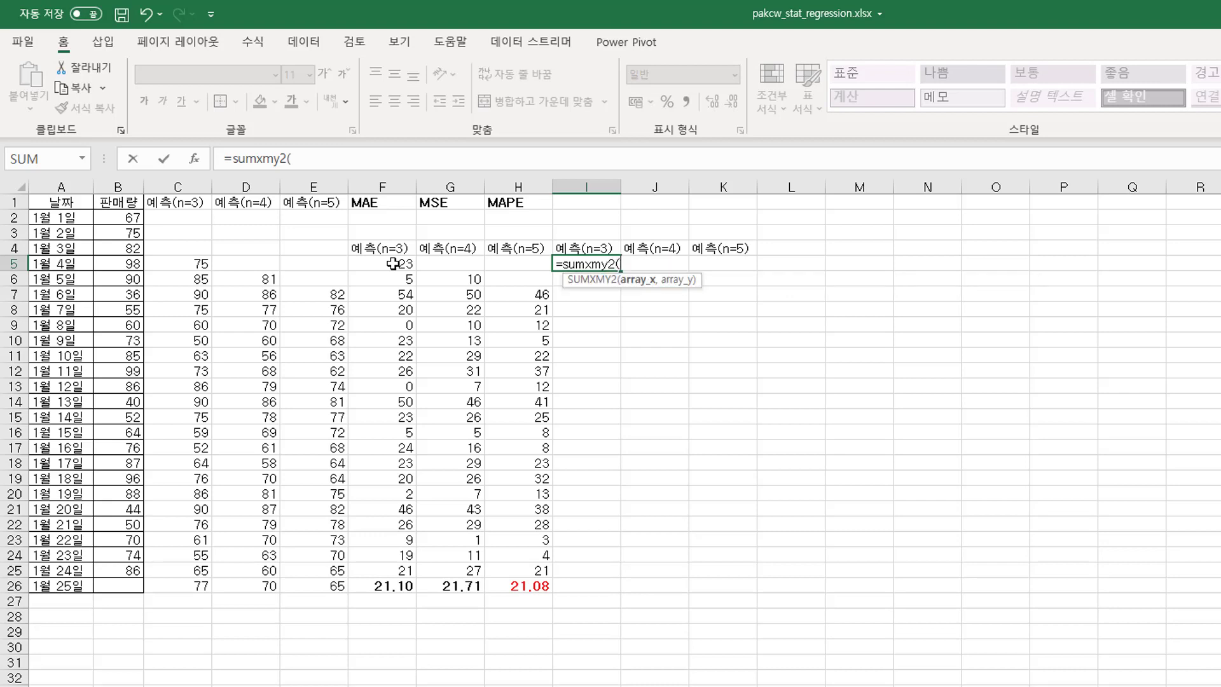
left_click_drag(131, 265, 130, 569)
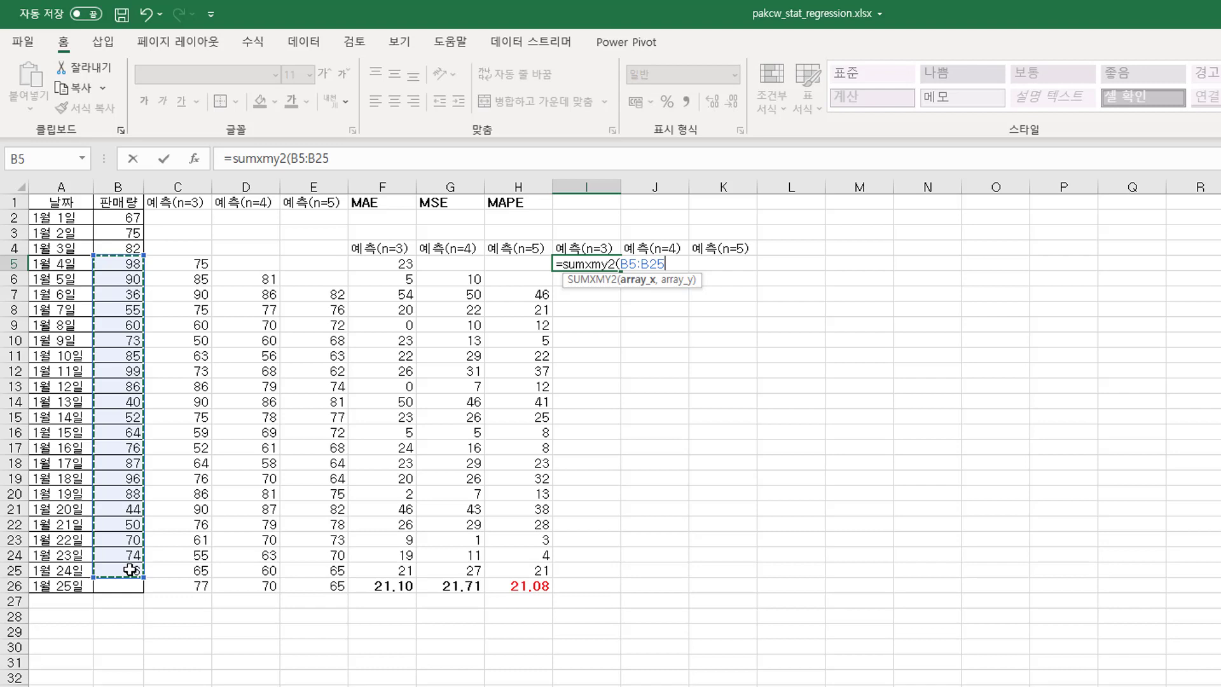
type(",")
left_click(193, 265)
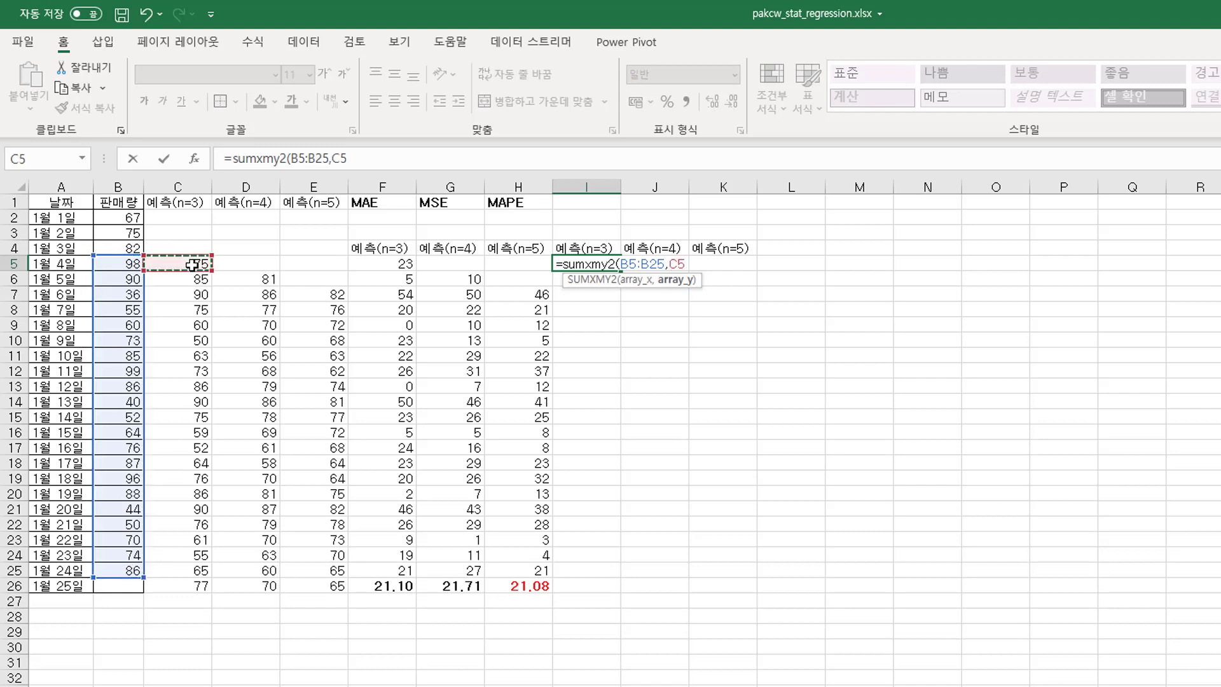
left_click_drag(193, 265, 180, 573)
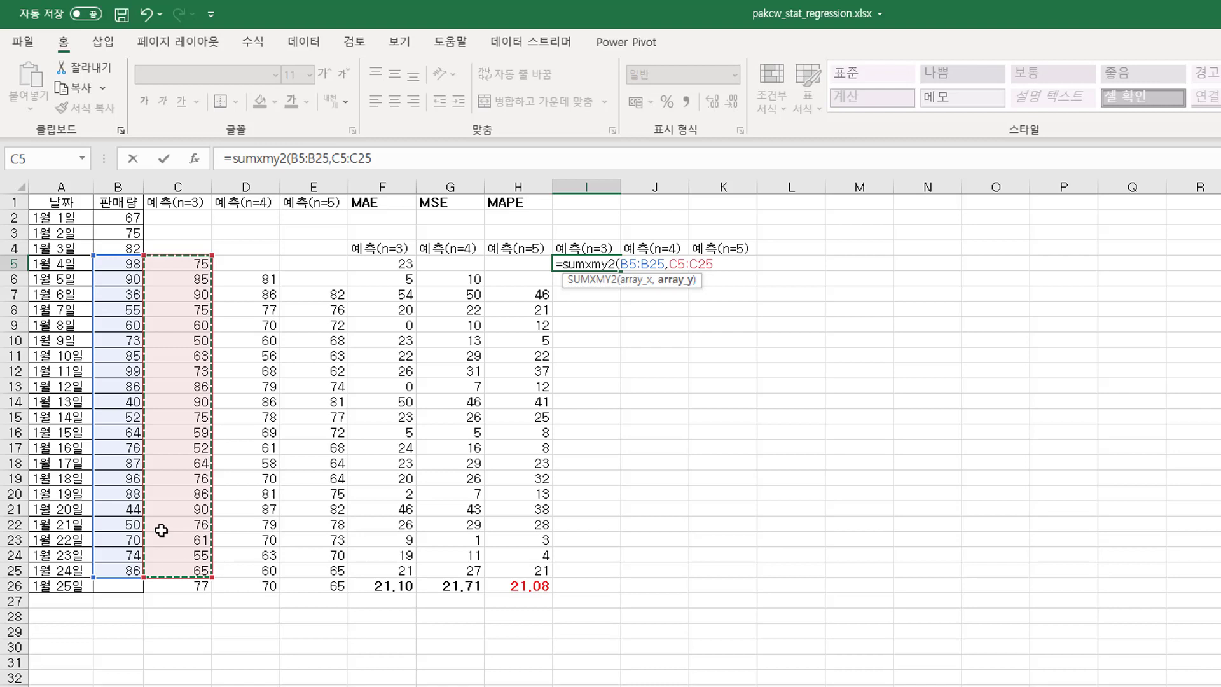
type(")")
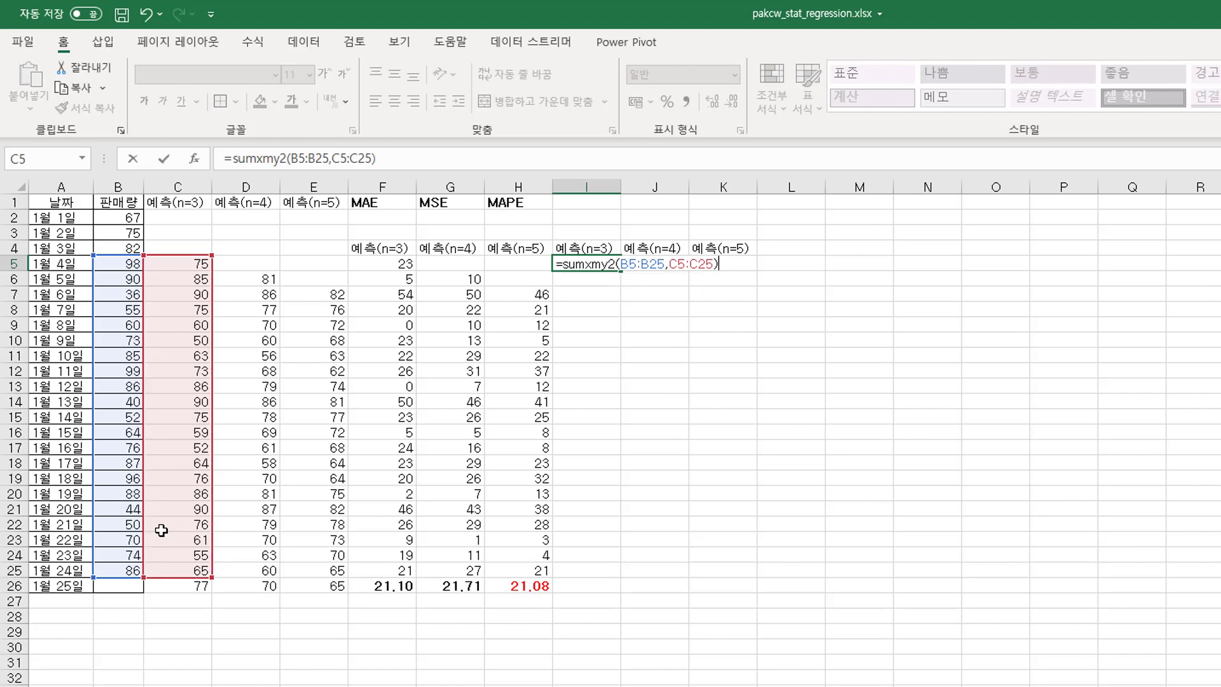
key("Return")
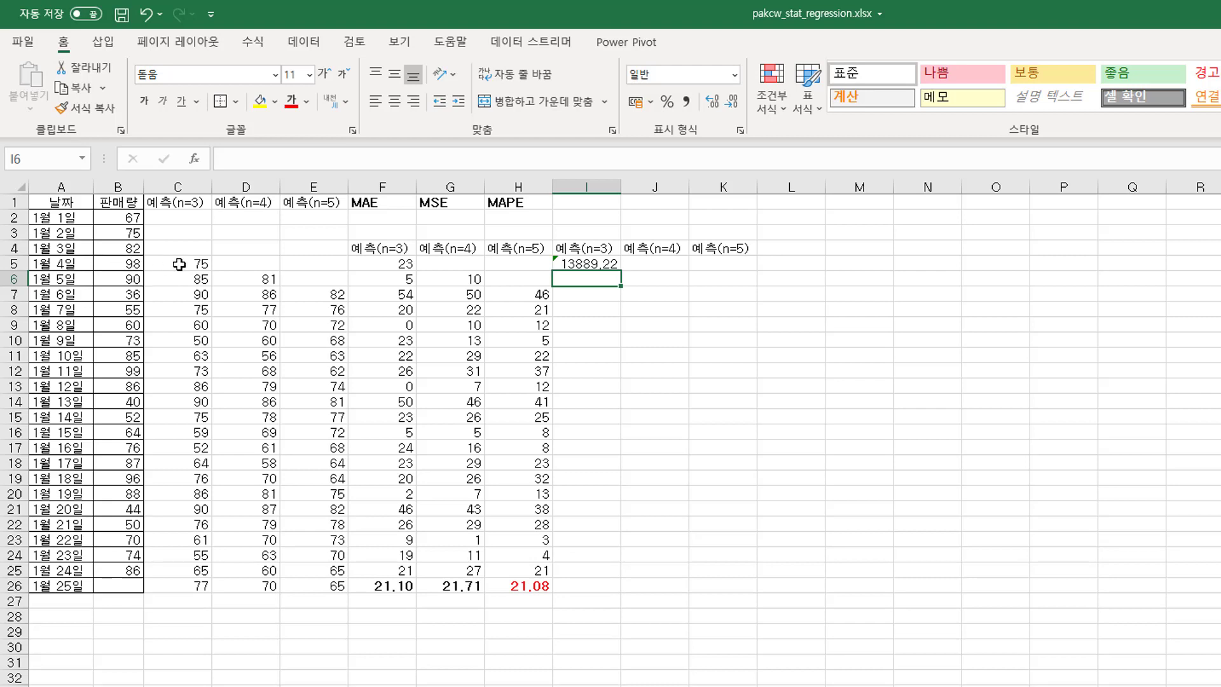
Turn the n=3 squared-error sum in I5 into the mean squared error by dividing it by COUNT(B5:B25)
double_click(569, 264)
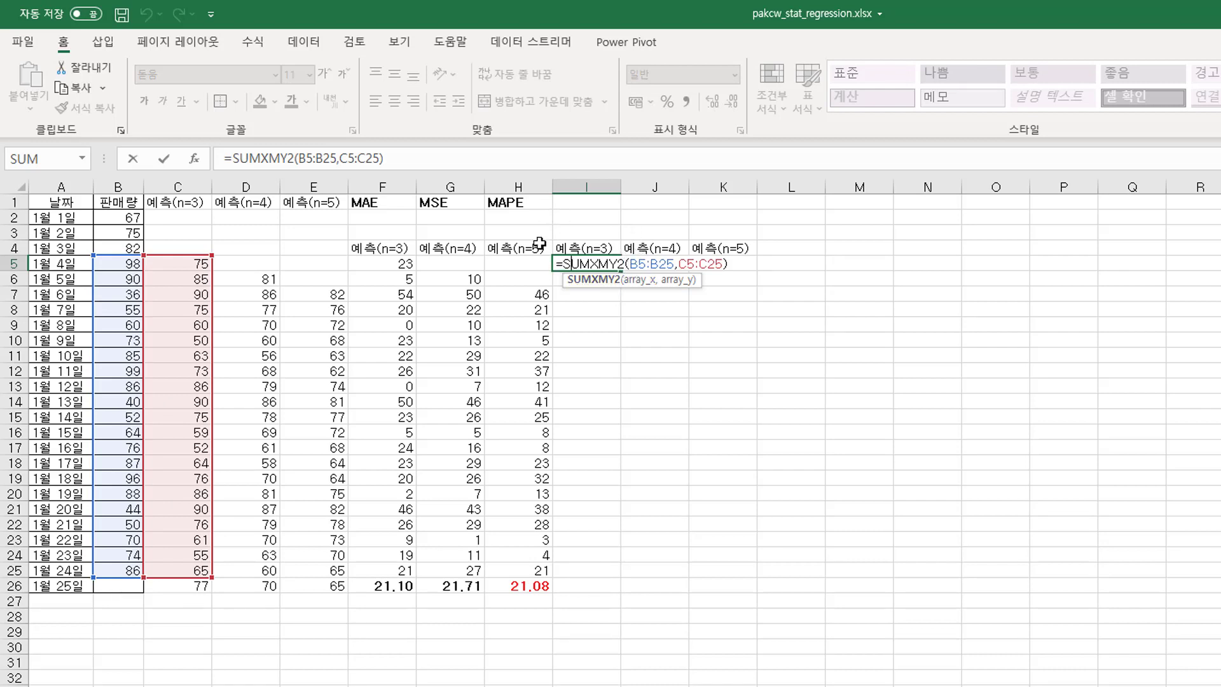
key("ctrl+Return")
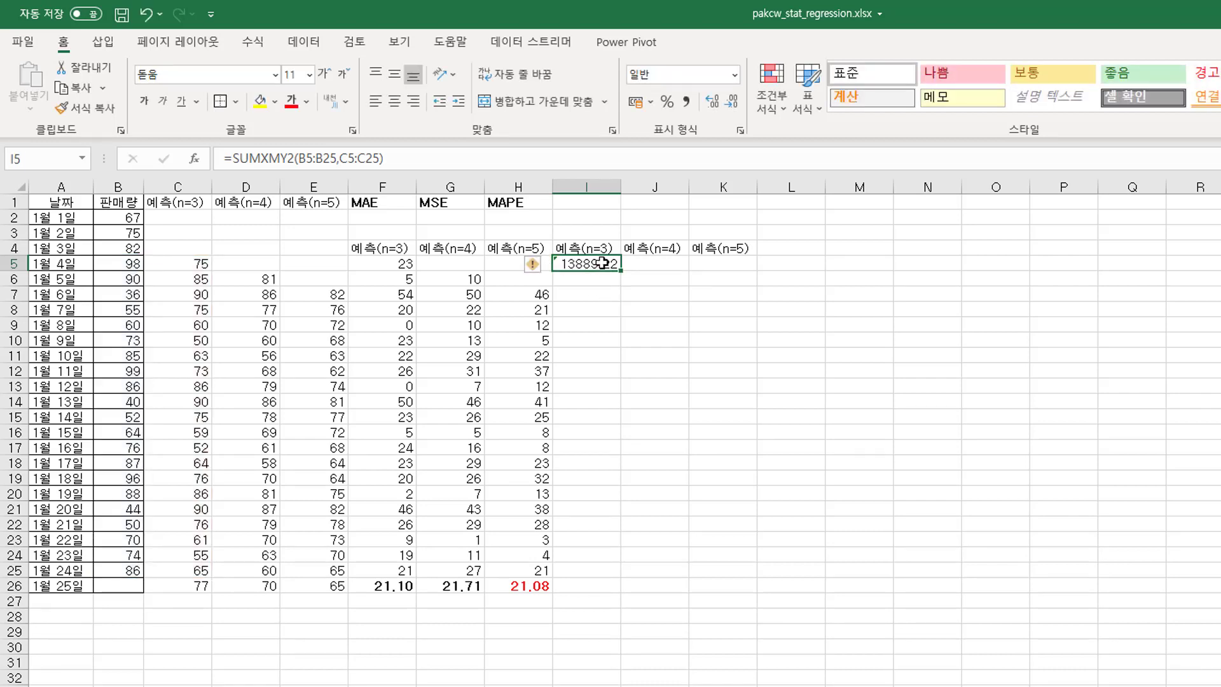
left_click(426, 154)
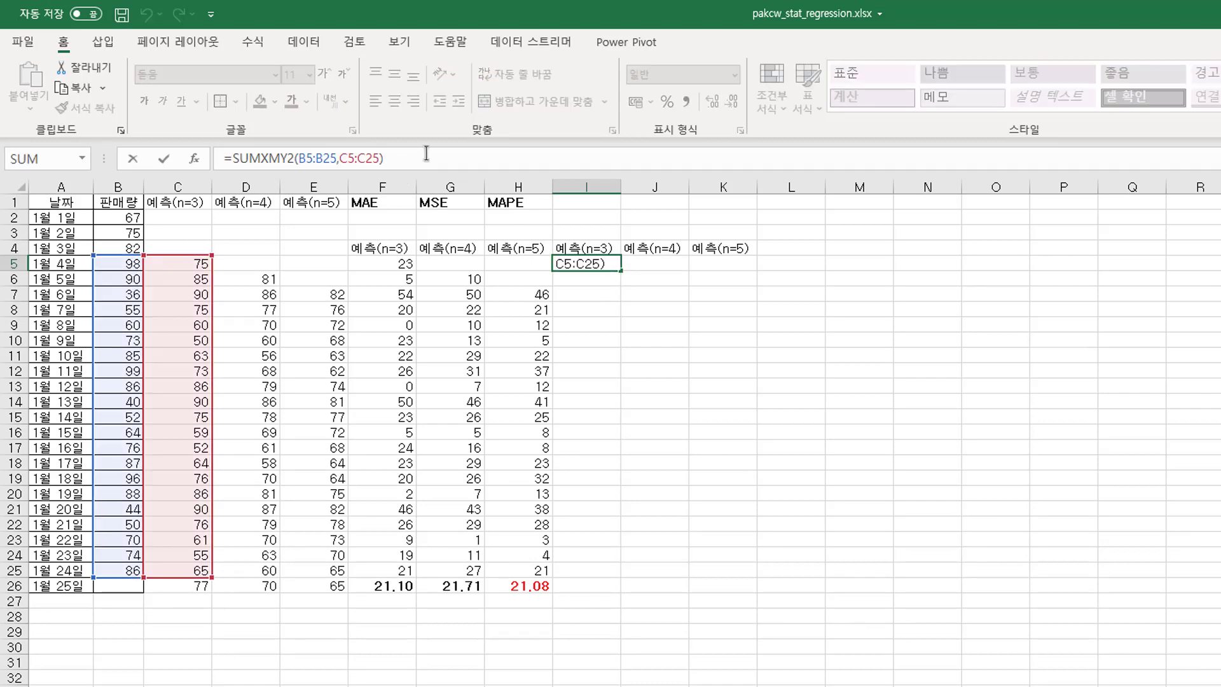
type("/cou")
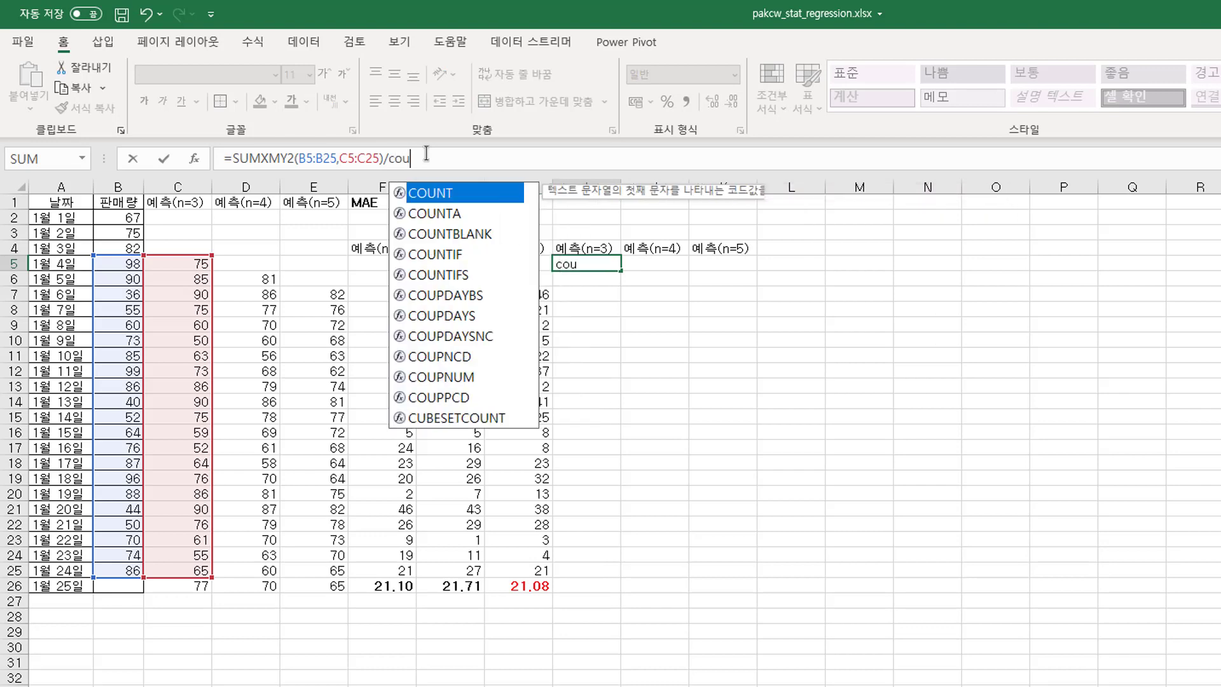
type("nt")
key("Tab")
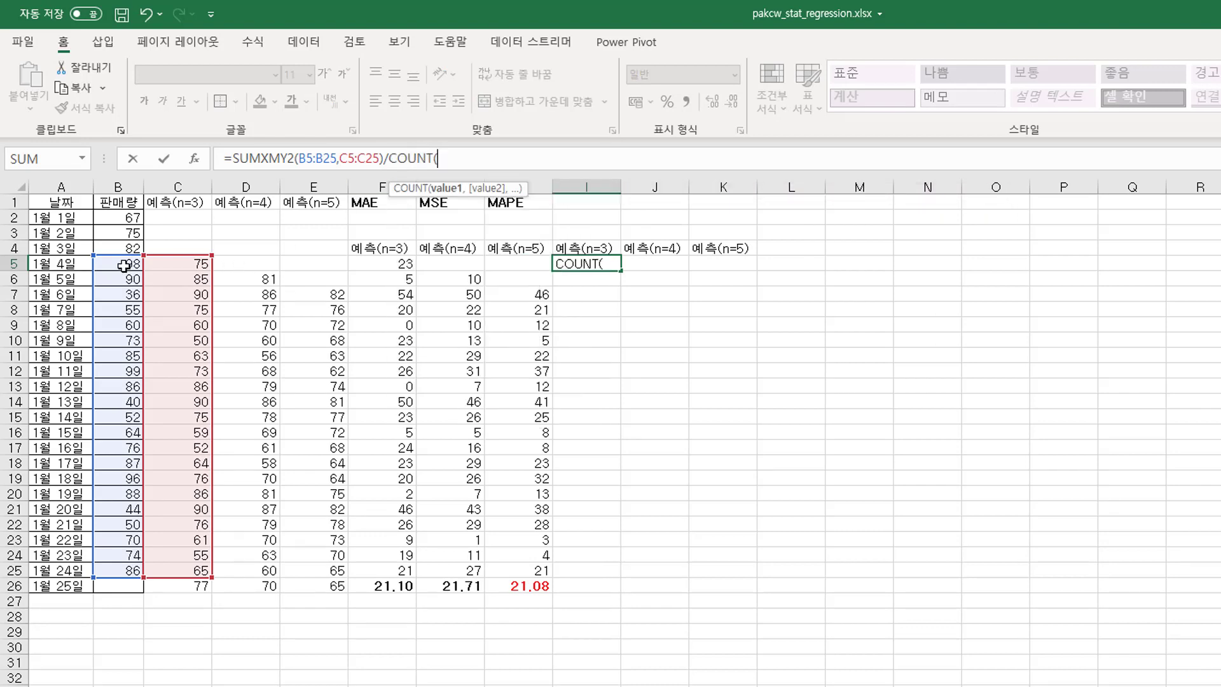
left_click_drag(125, 263, 125, 567)
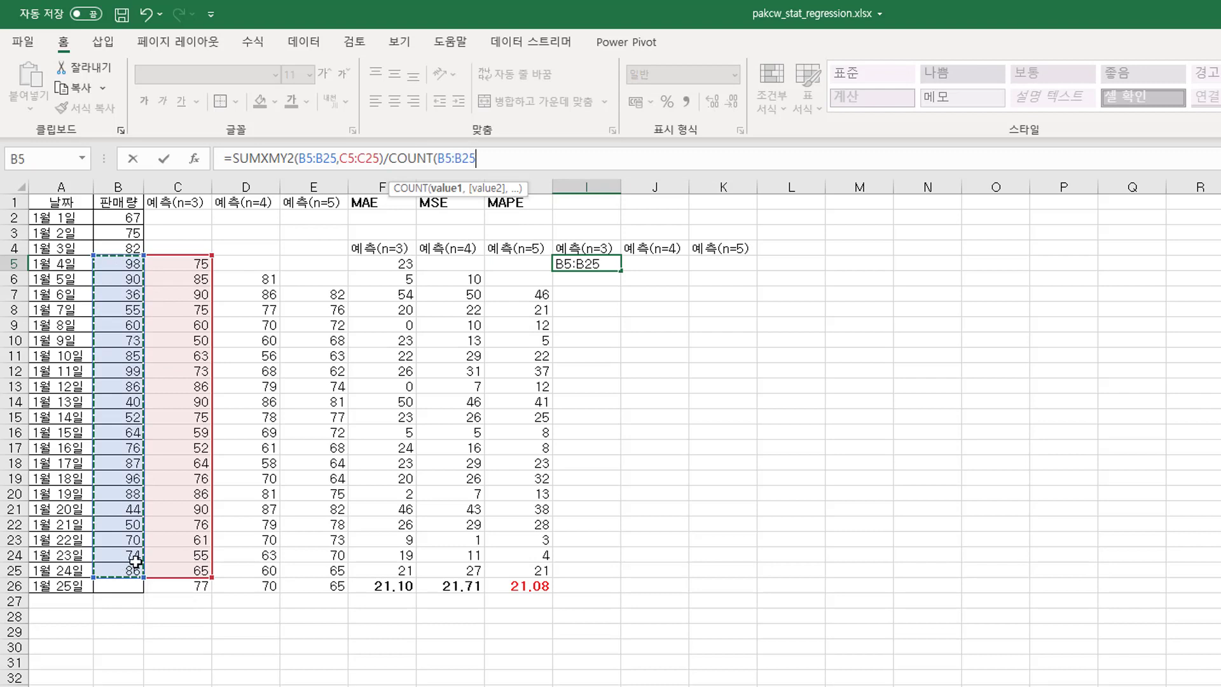
type(")")
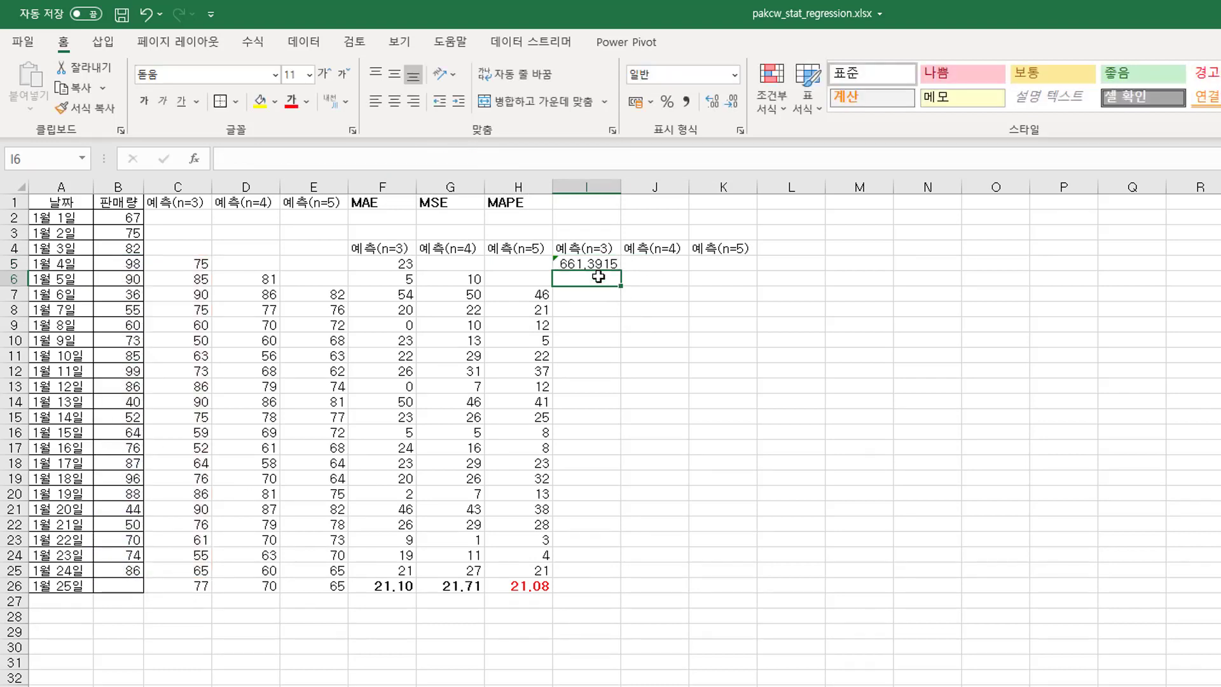
Enter =SUMX2MY2(B6:B25,D6:D25)/COUNT(B6:B25) in J5 for the n=4 forecast error
left_click(654, 264)
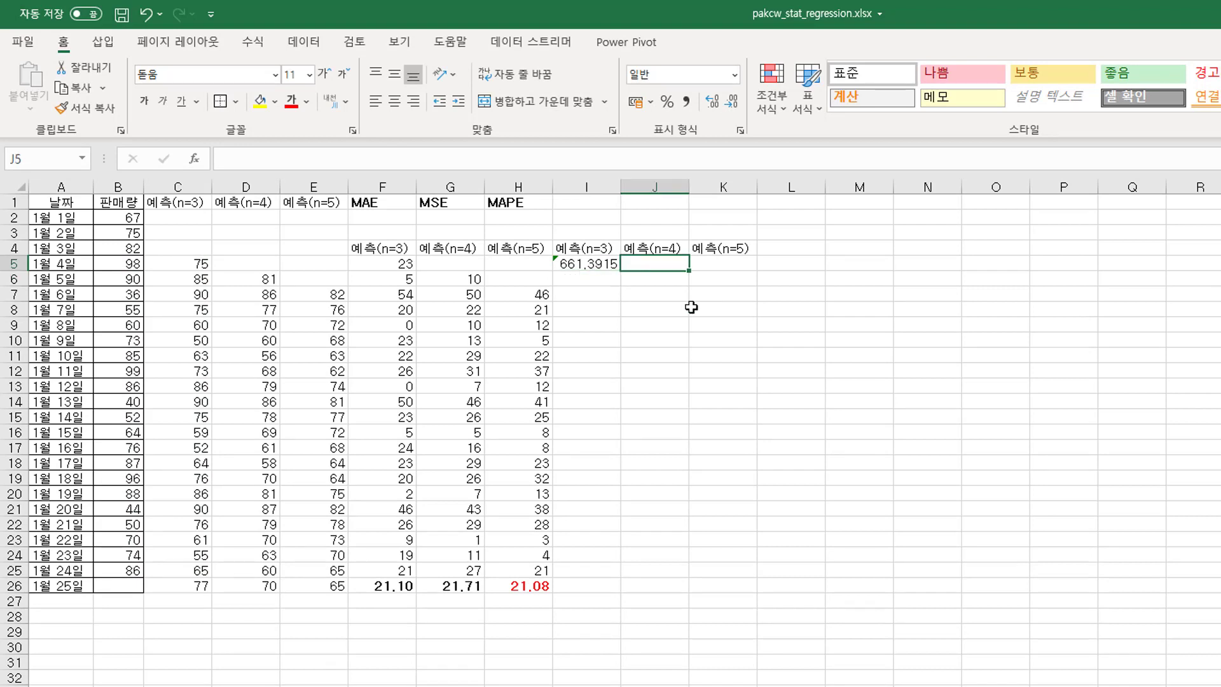
type("=sumx")
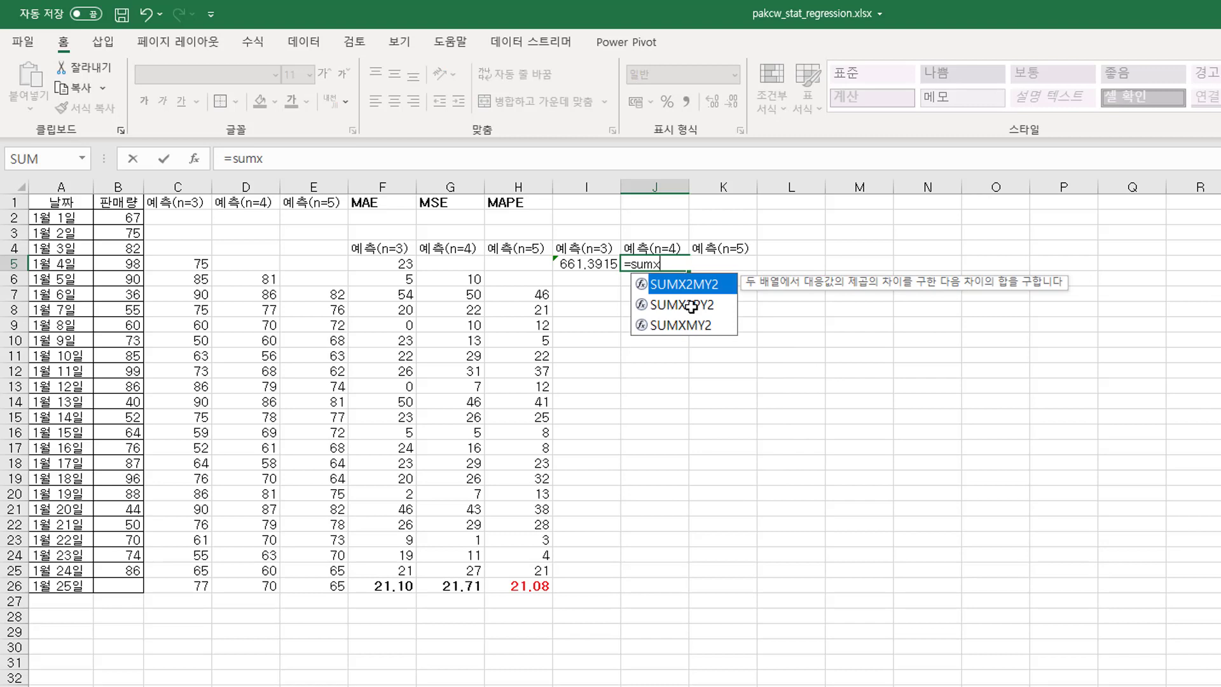
key("Tab")
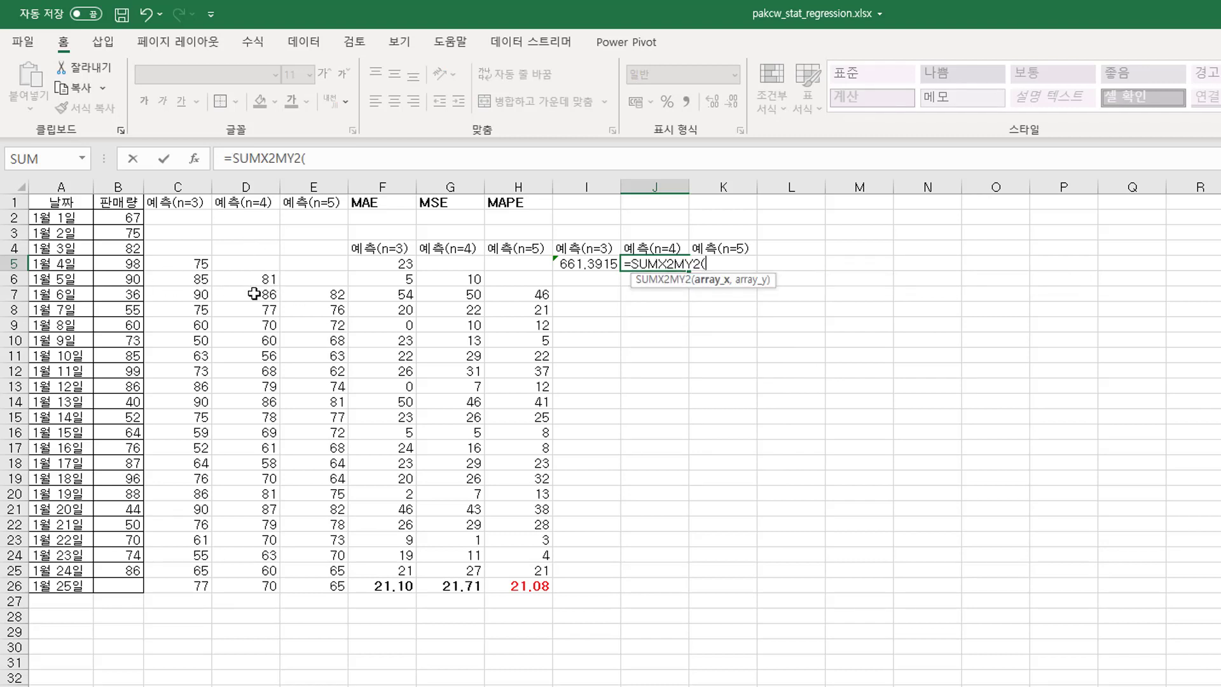
left_click_drag(106, 278, 131, 568)
type(",")
left_click_drag(251, 279, 253, 571)
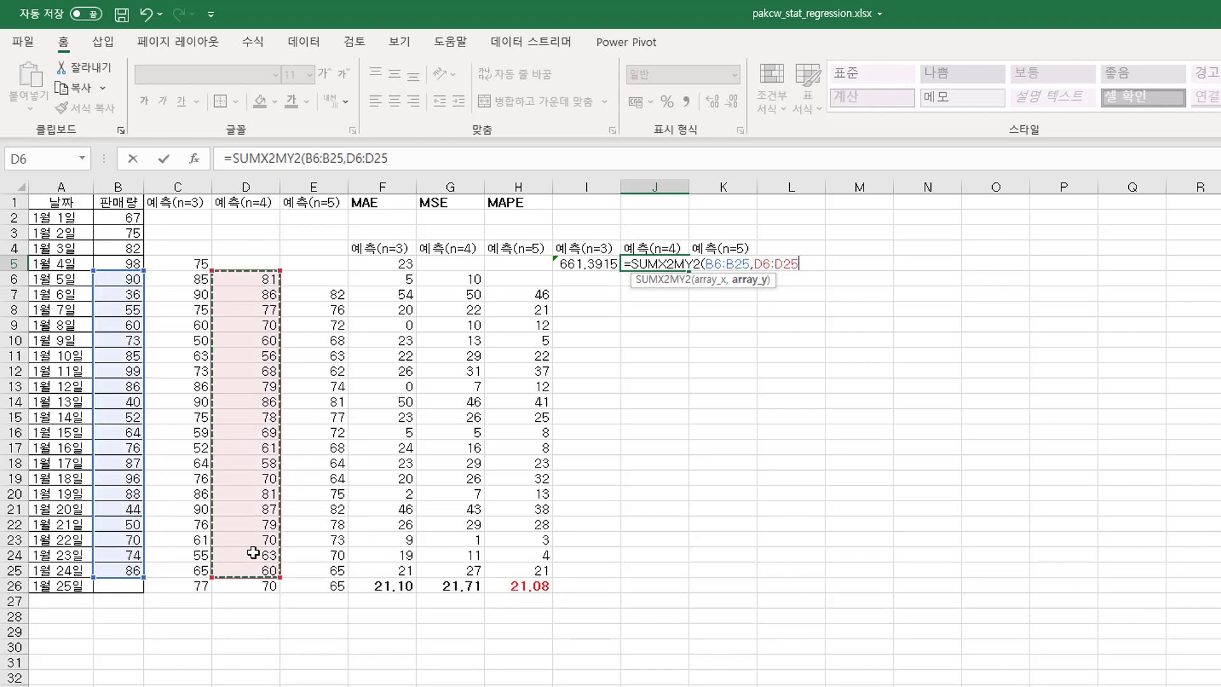
type(")/count")
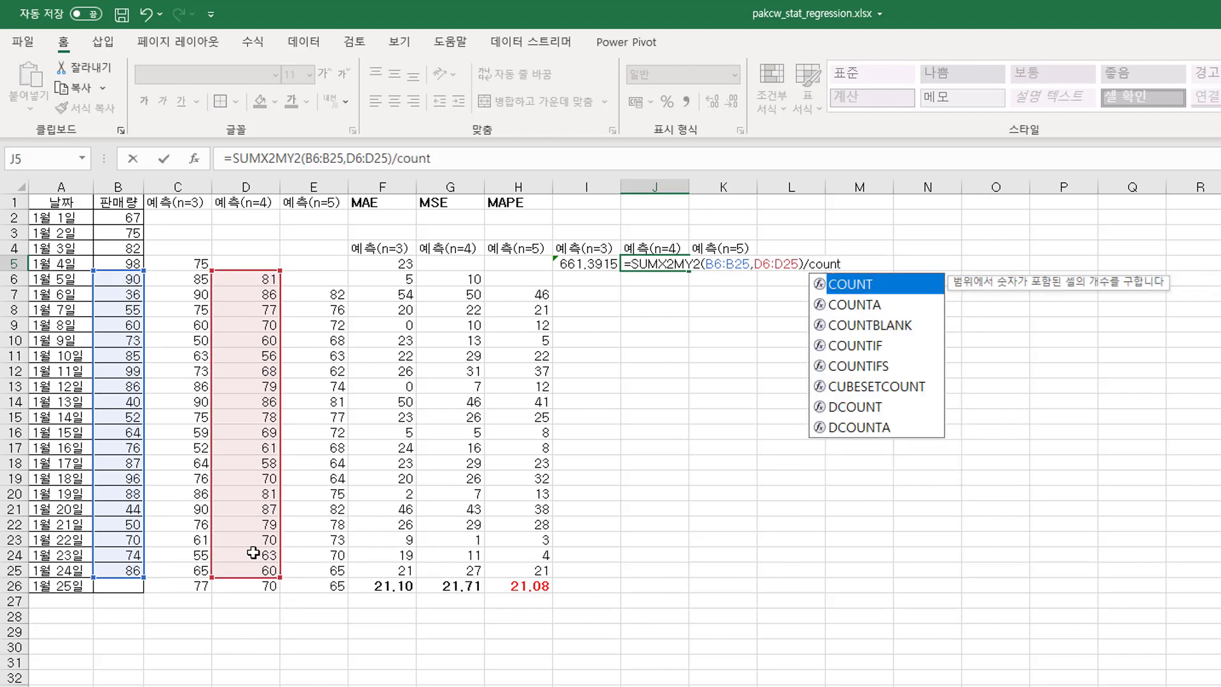
key("Tab")
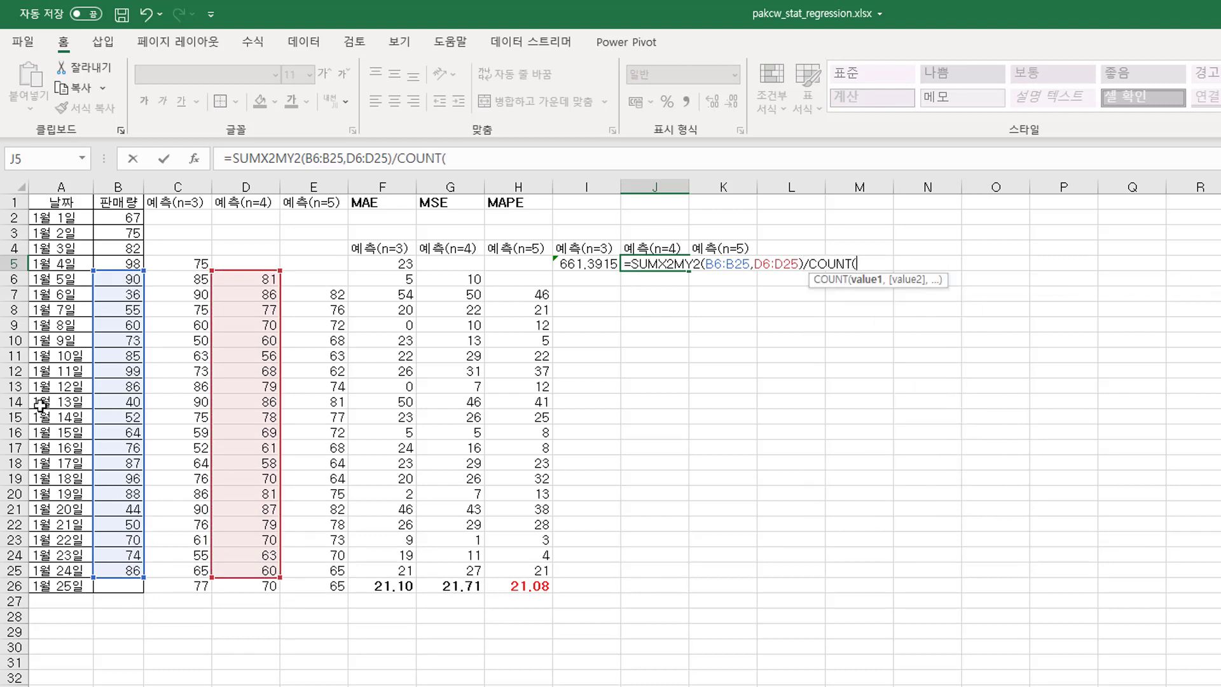
left_click_drag(109, 279, 112, 566)
type(")")
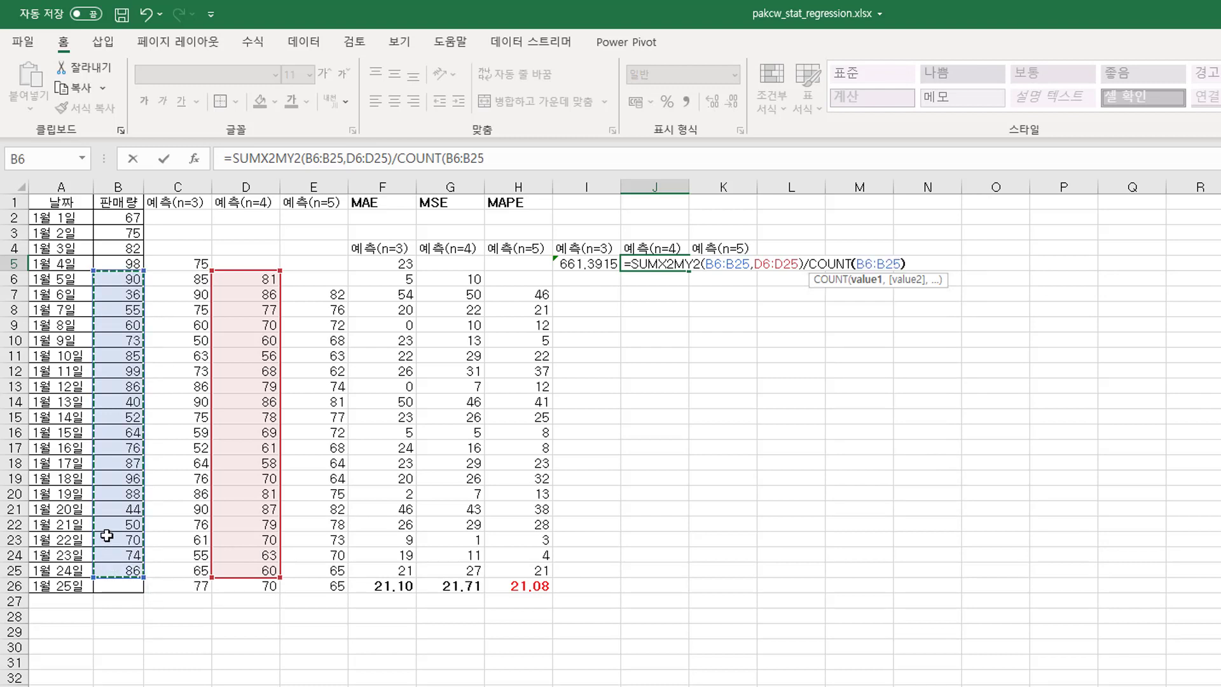
key("Return")
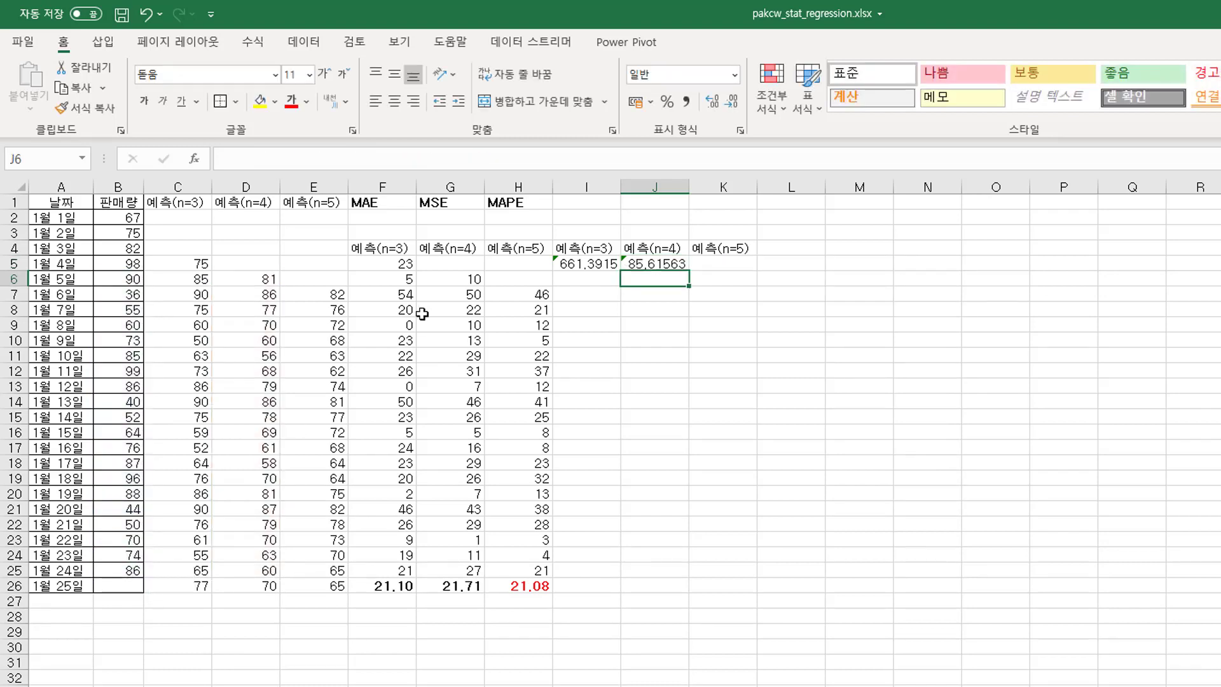
Correct the function in J5 to SUMXMY2 so it computes the n=4 mean squared error
double_click(664, 263)
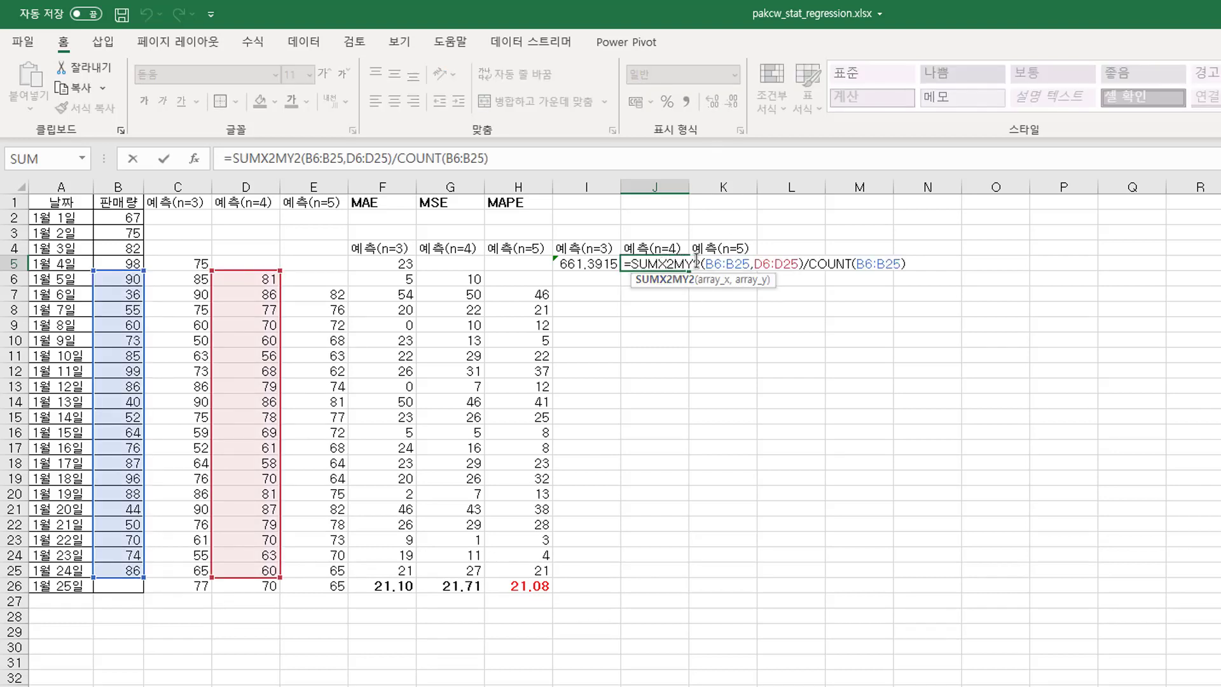
left_click(668, 263)
key("BackSpace")
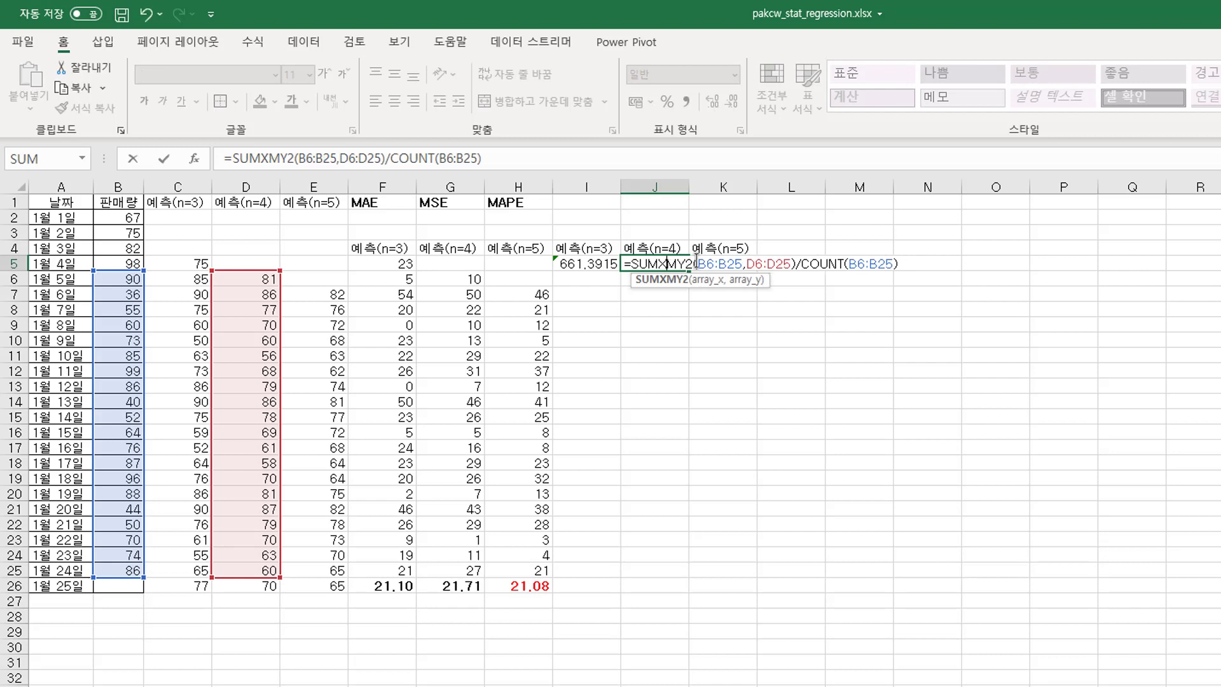
key("Return")
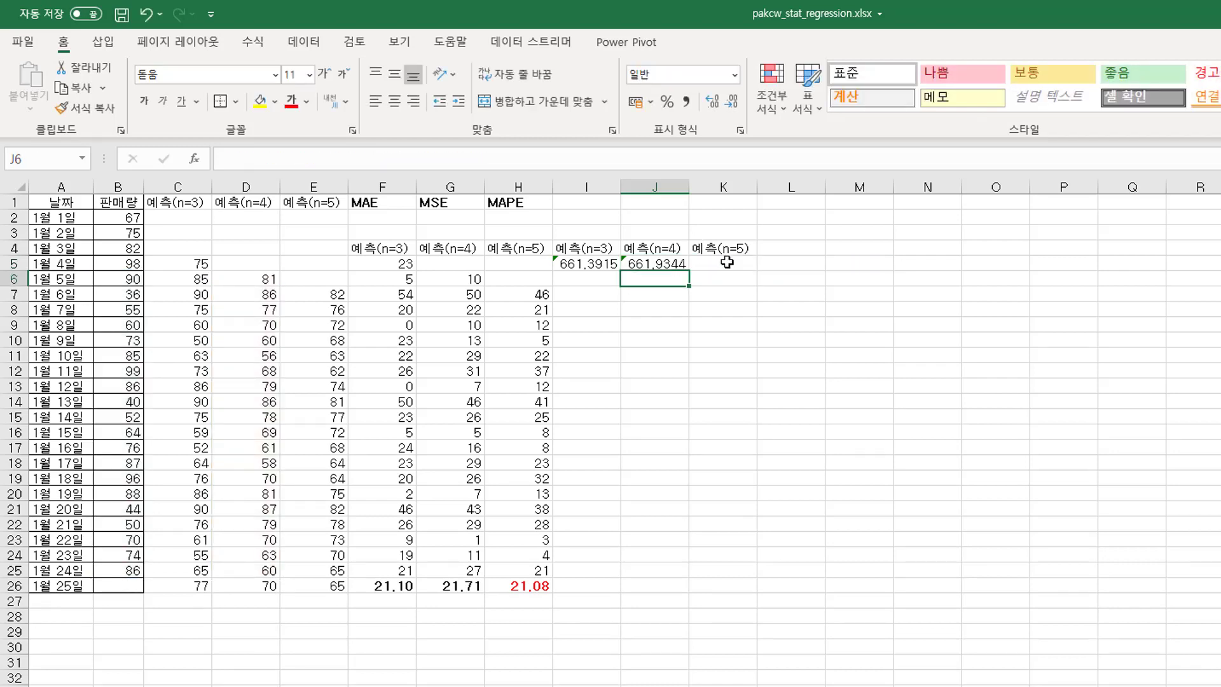
Calculate the n=5 mean squared error in K5 with =SUMXMY2(B7:B25,E7:E25)/COUNT(B7:B25)
left_click(728, 263)
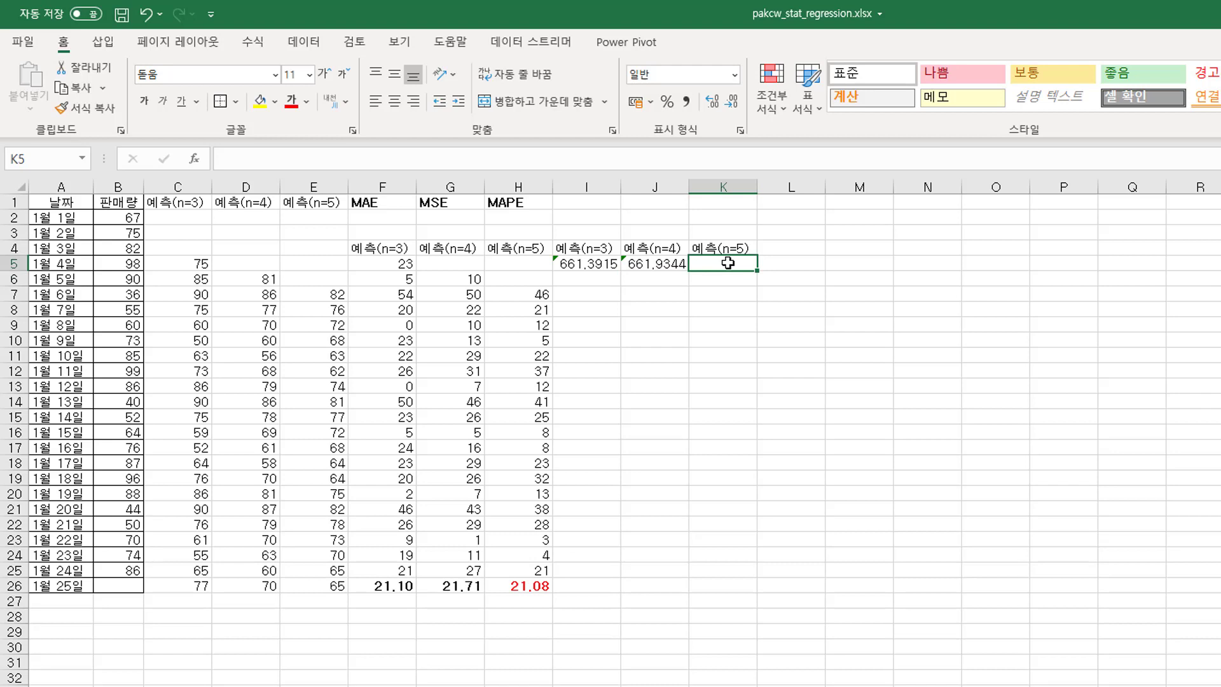
type("=sum")
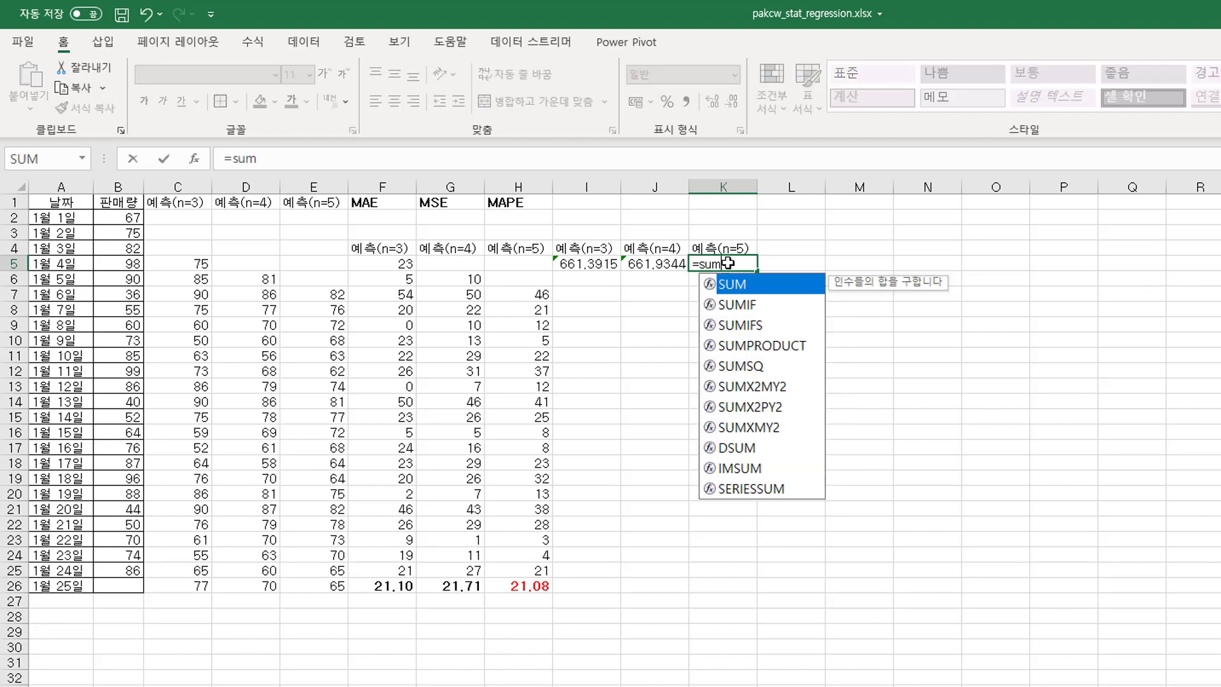
type("(")
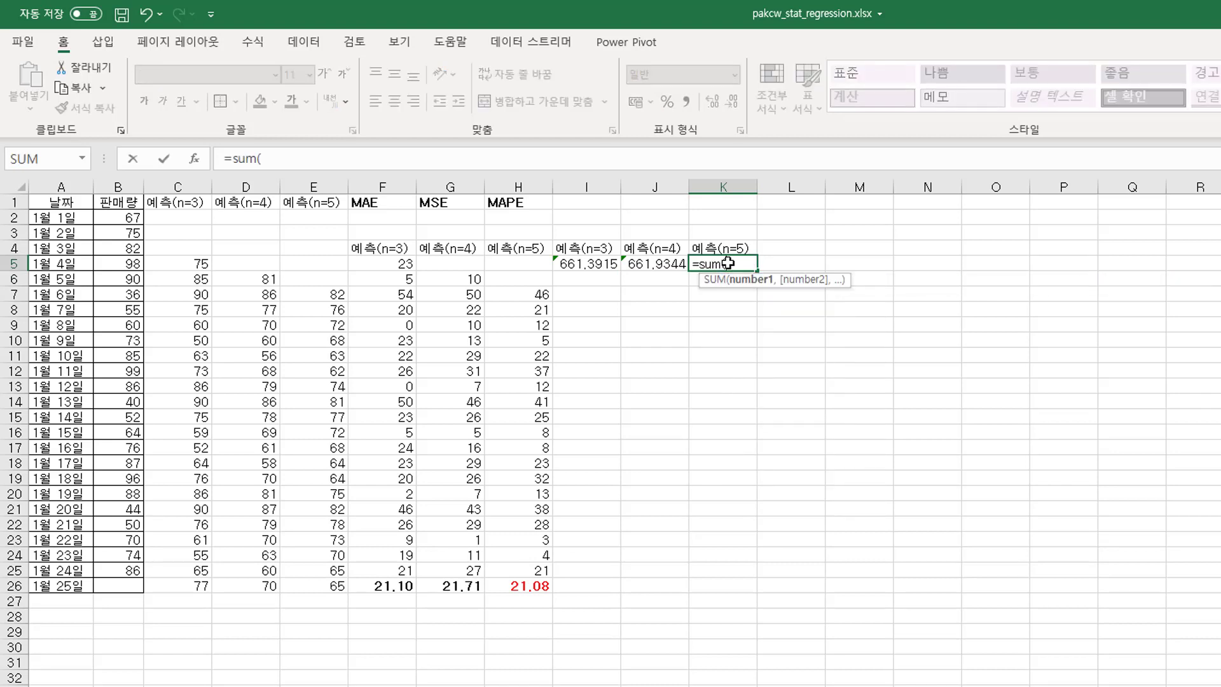
key("BackSpace")
type("xm")
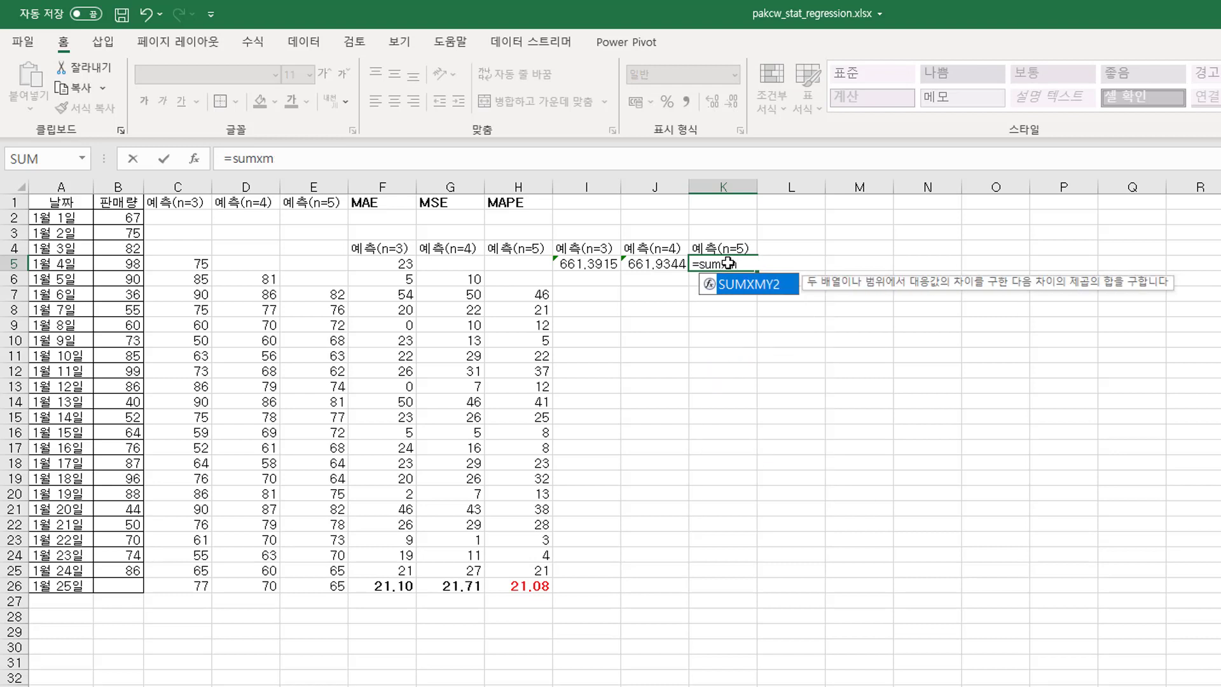
key("Tab")
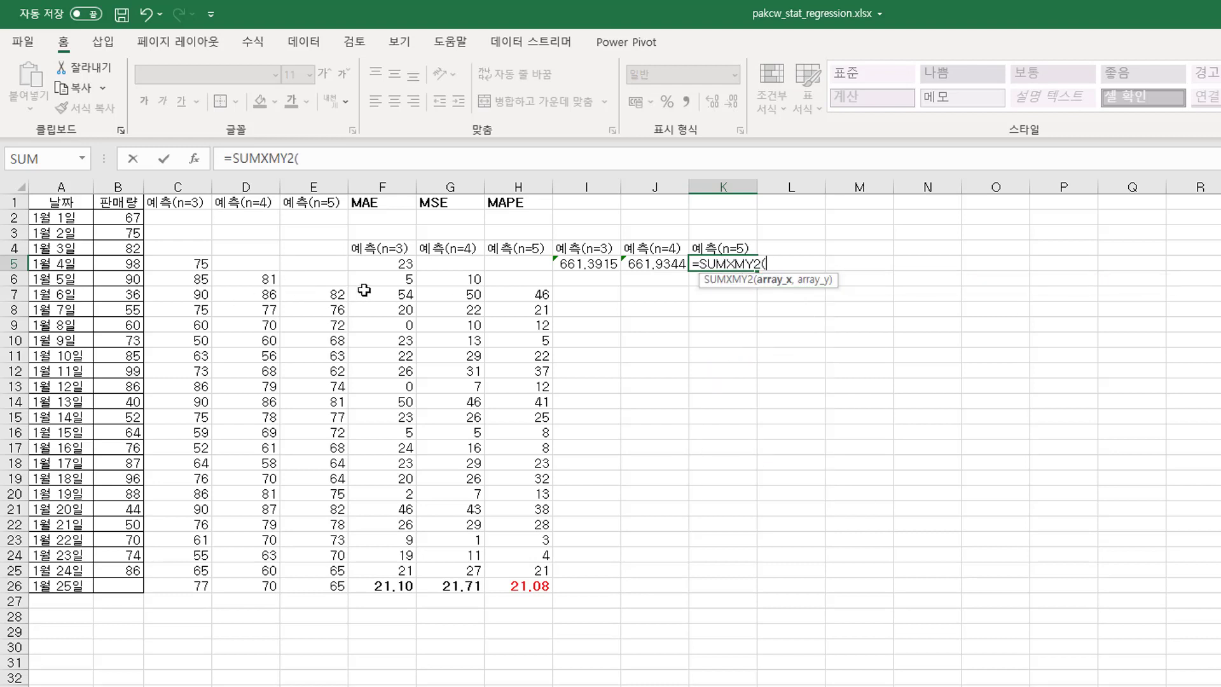
left_click_drag(138, 299, 127, 560)
type(",")
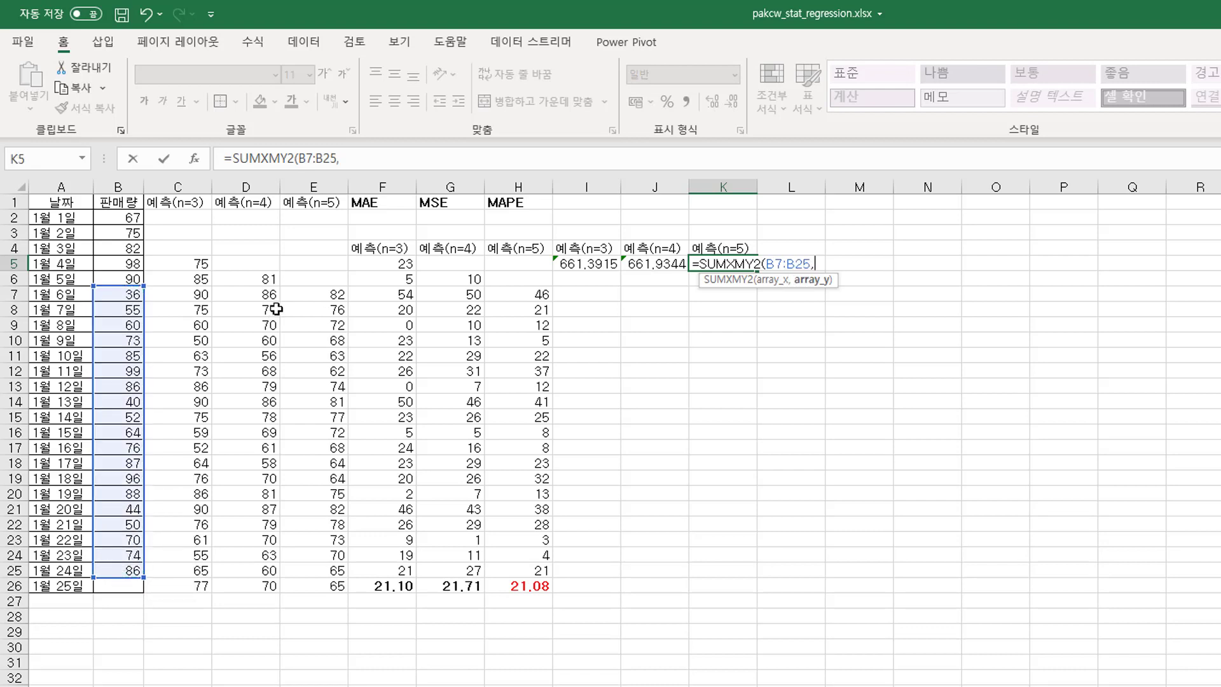
left_click_drag(316, 299, 302, 577)
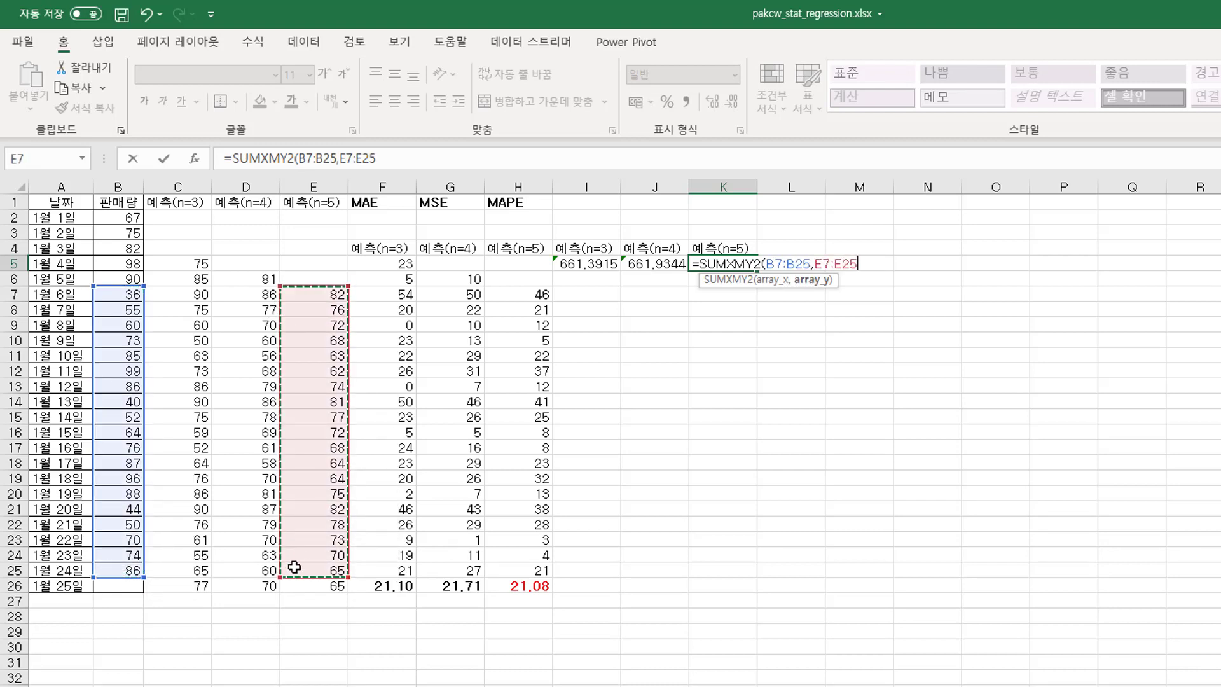
type(")/")
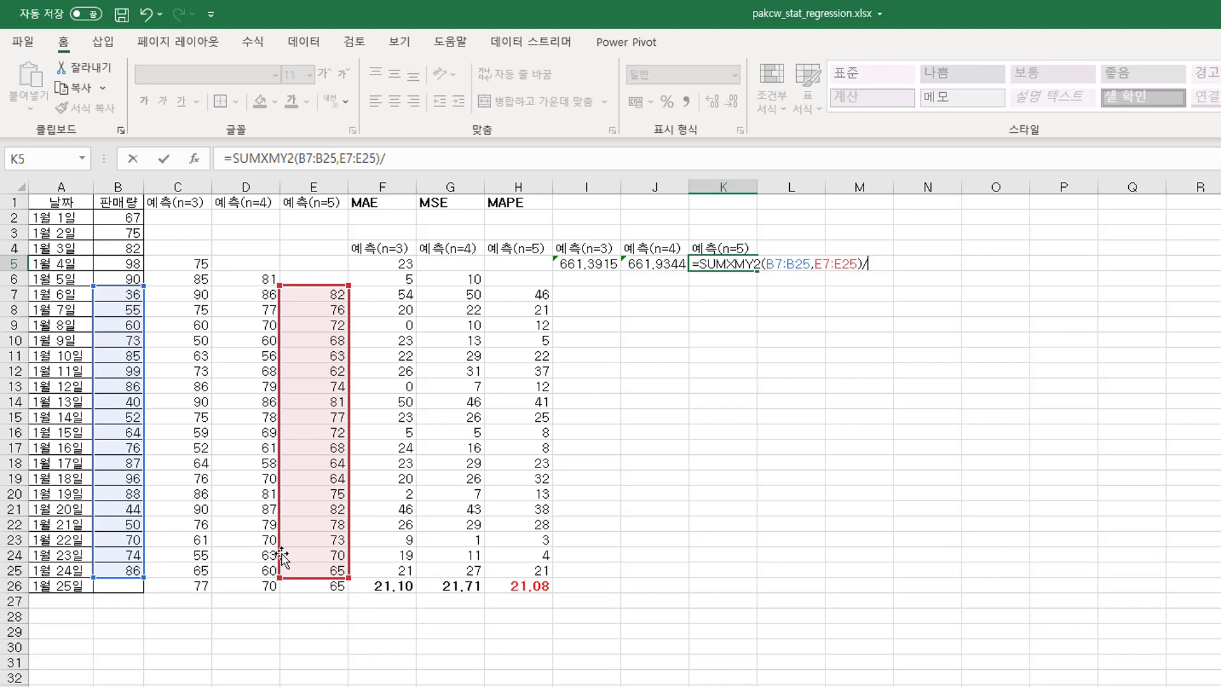
type("count")
key("Tab")
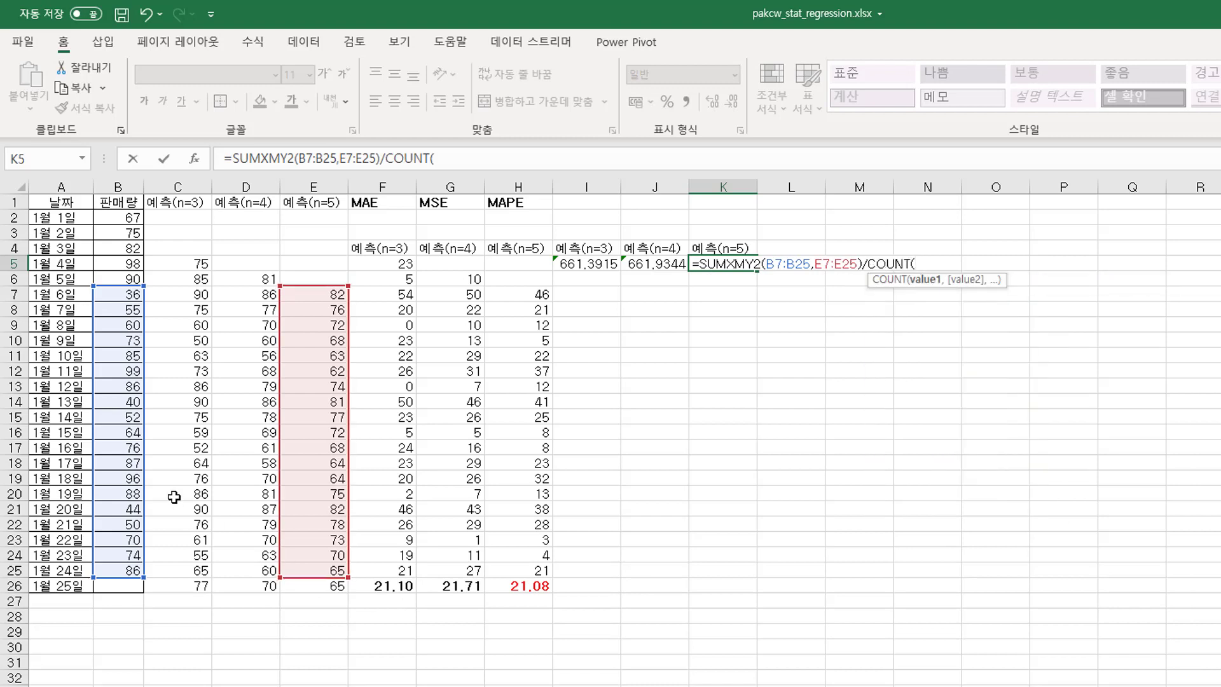
left_click_drag(126, 297, 127, 577)
key("Return")
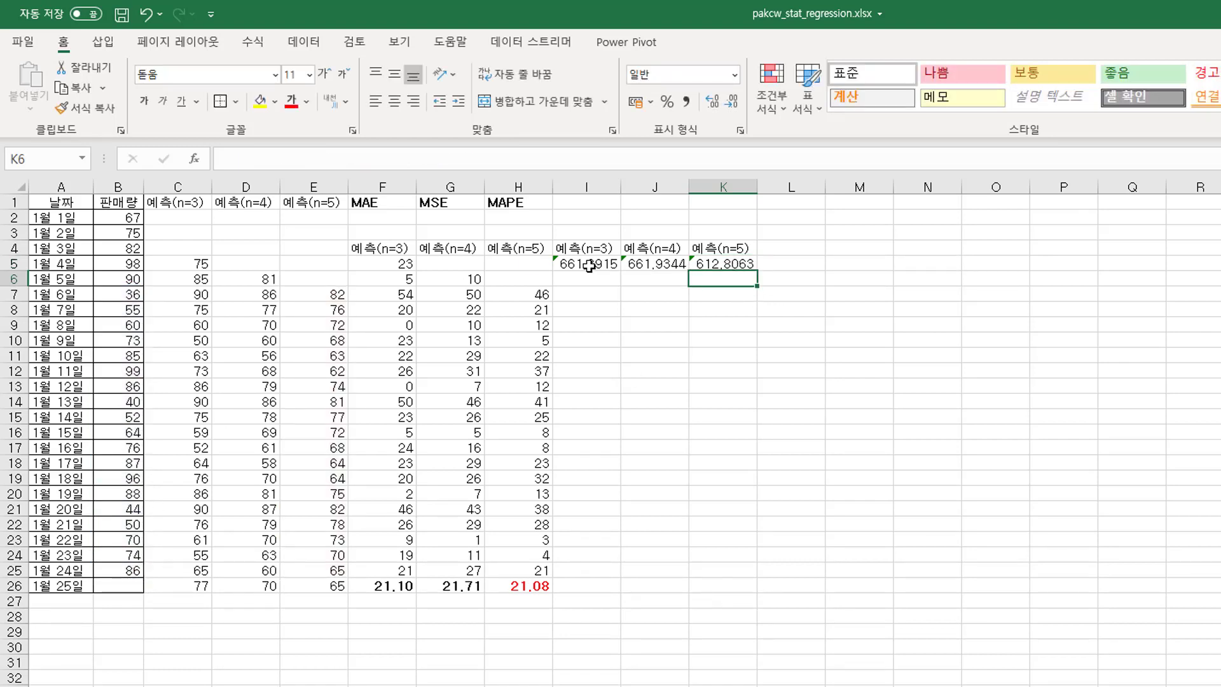
Format the mean squared errors in I5:K5 with two decimal places and bold text
left_click_drag(590, 266, 723, 264)
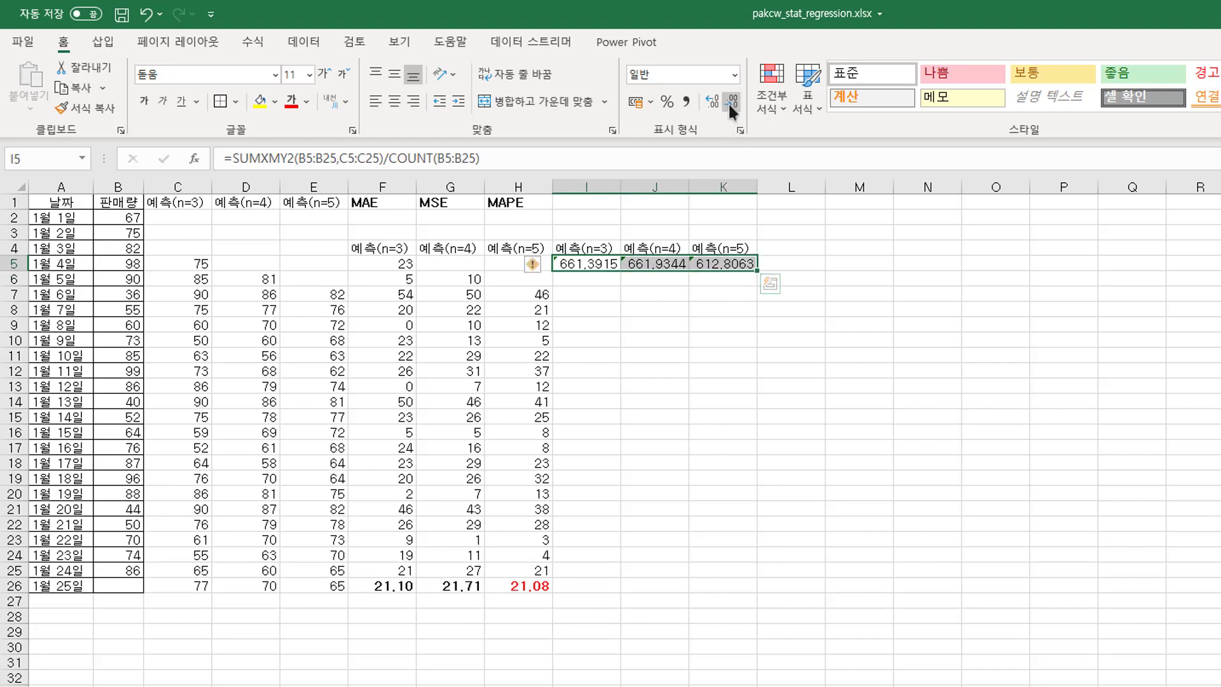
left_click(728, 102)
left_click(729, 103)
left_click(678, 334)
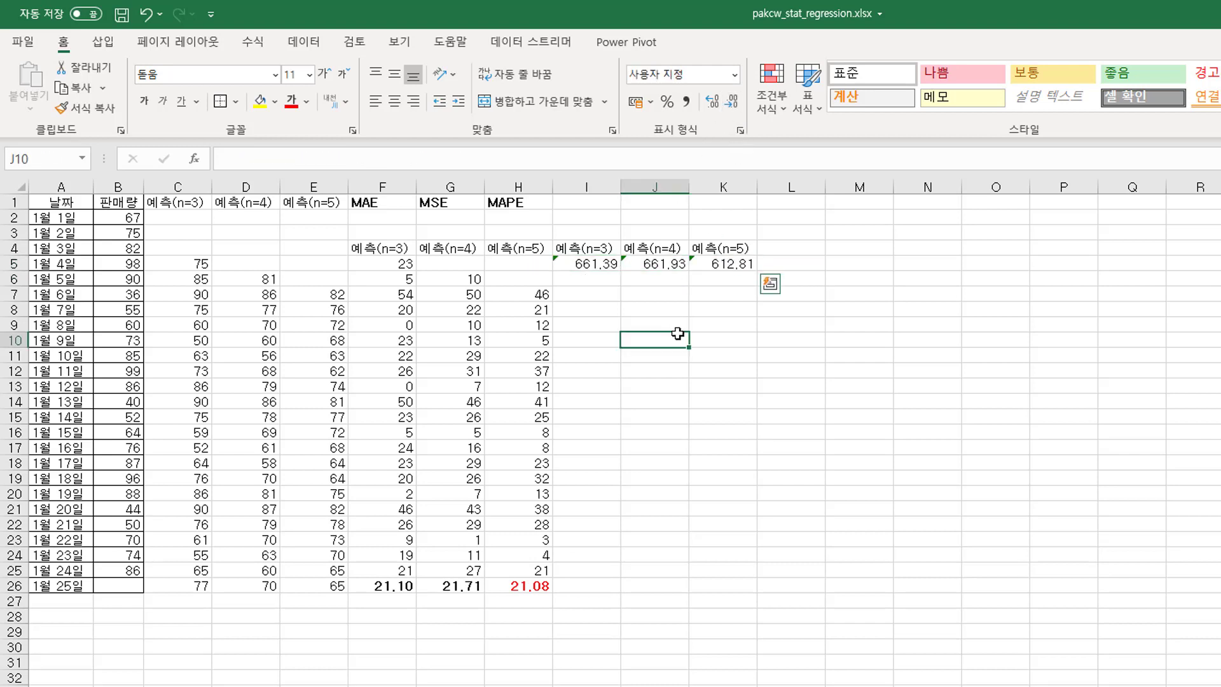
left_click_drag(586, 265, 711, 267)
key("ctrl+b")
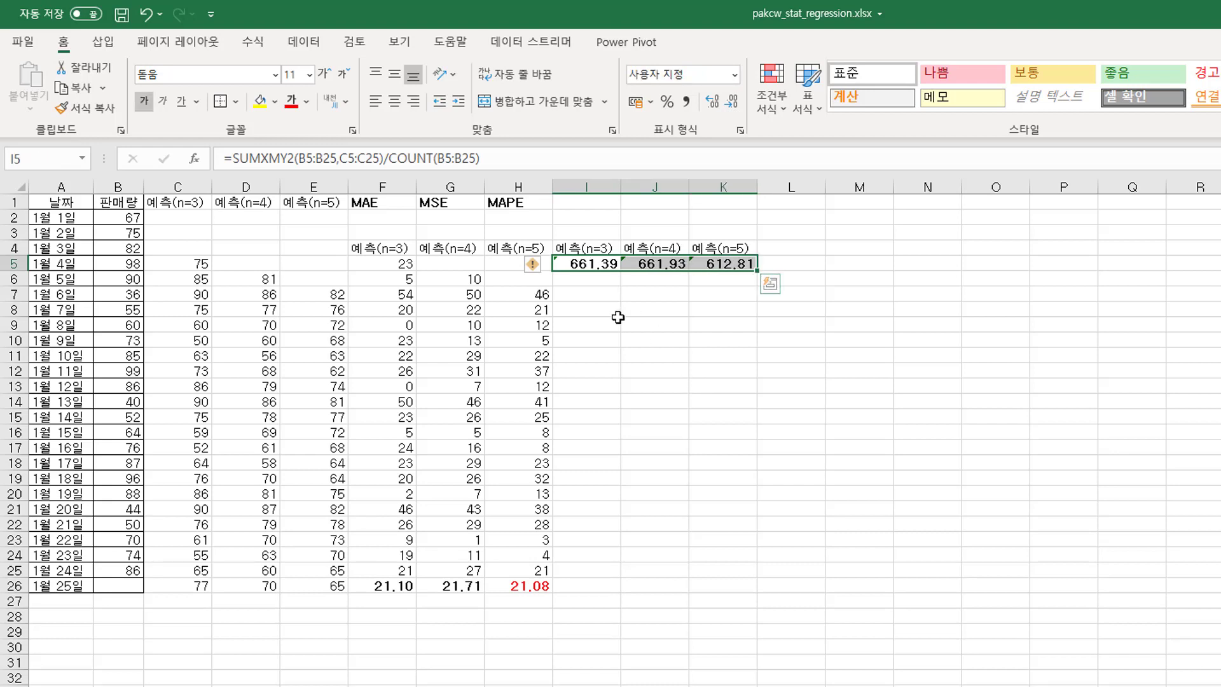
left_click(618, 322)
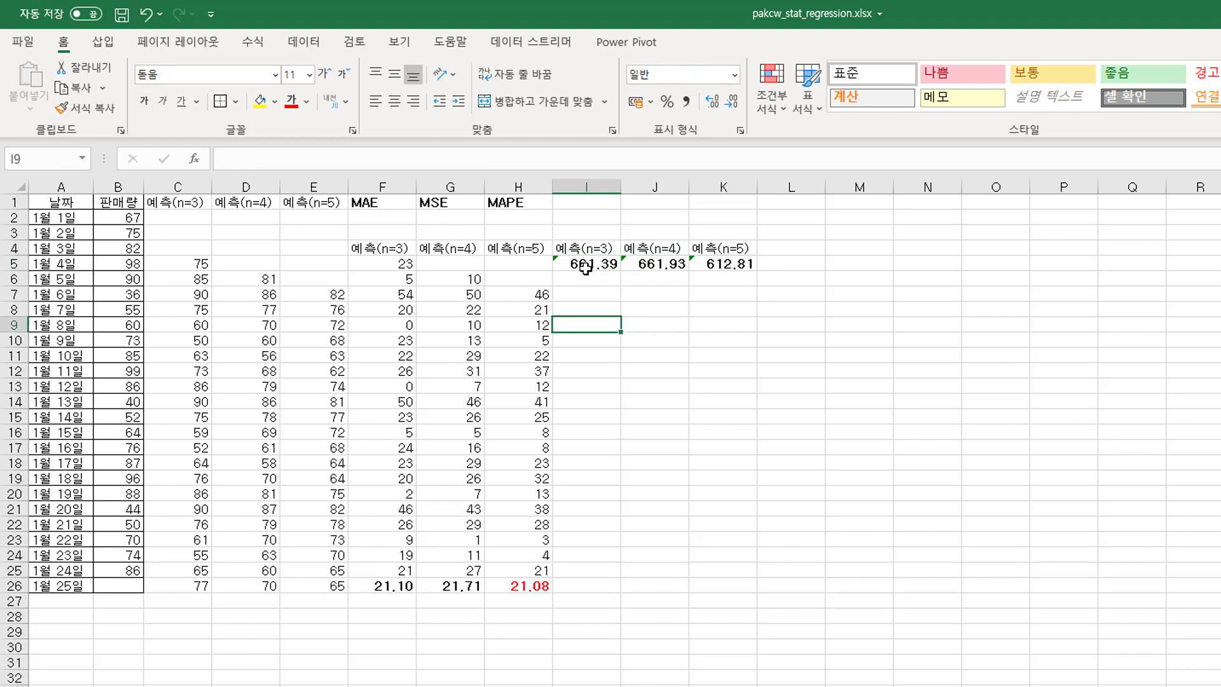
Highlight the n=5 mean squared error in K5 with a red font color
left_click(722, 264)
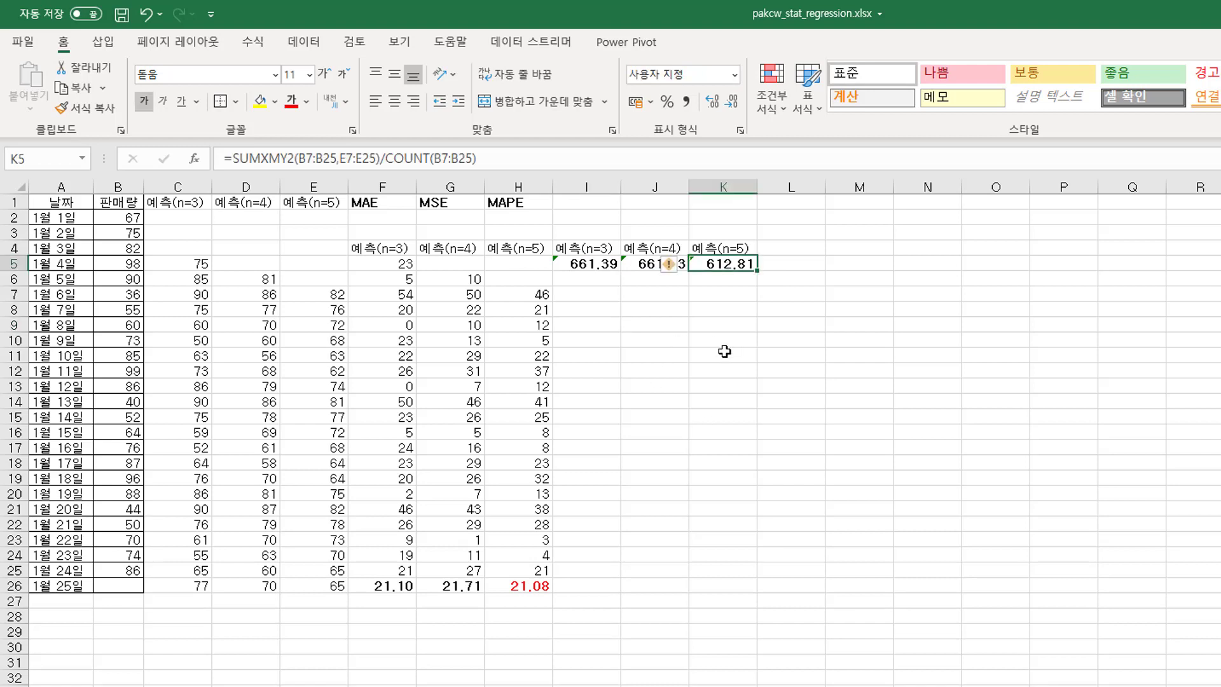
left_click(291, 102)
left_click(727, 330)
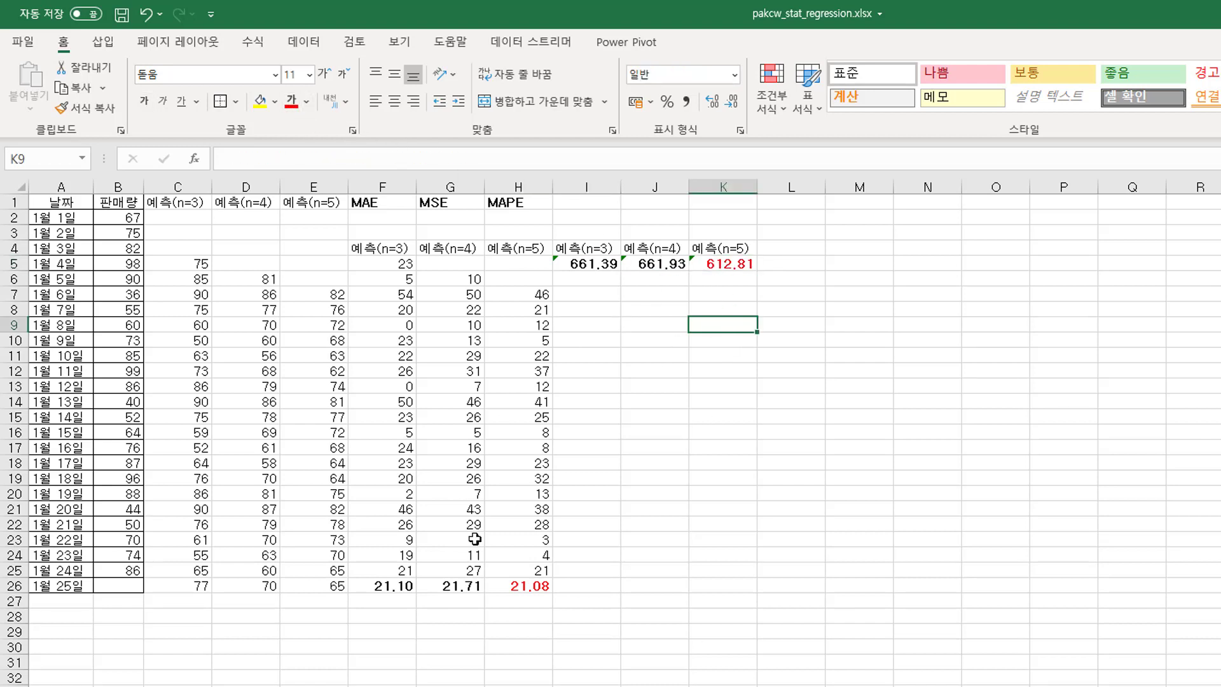
left_click(515, 586)
left_click(736, 250)
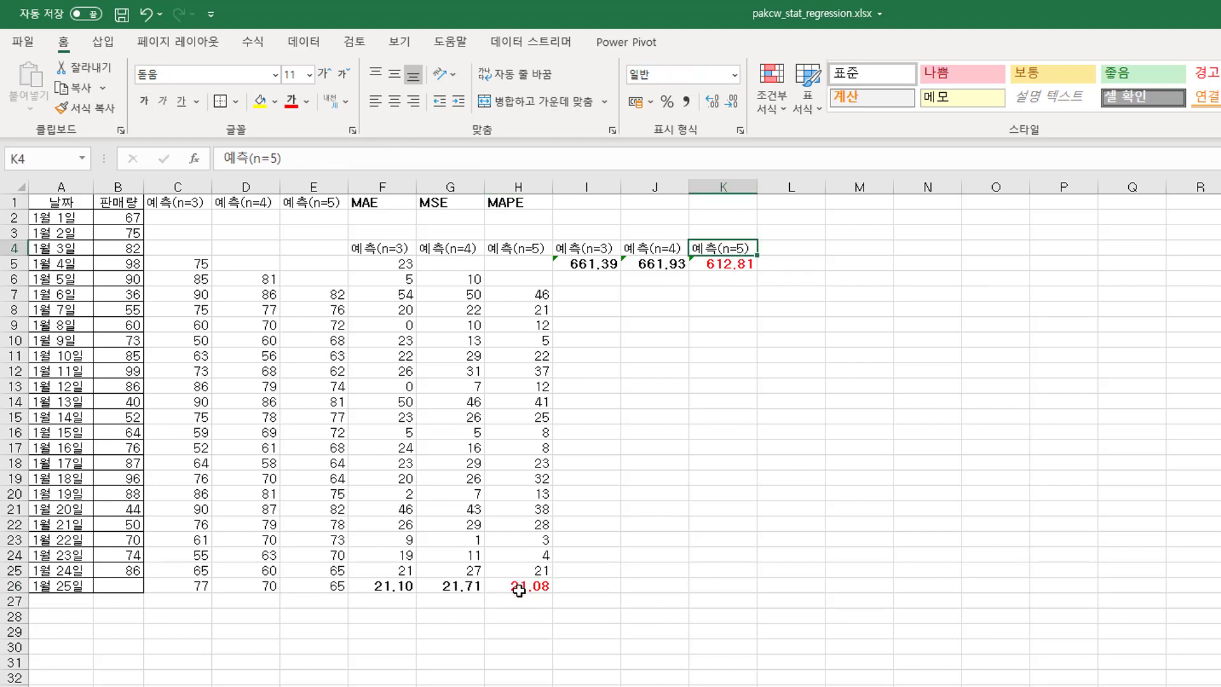
Repeat the headers 예측(n=3), 예측(n=4) and 예측(n=5) from I4:K4 in L4:N4
left_click(525, 583)
left_click(726, 248)
left_click_drag(598, 249, 929, 246)
left_click(983, 281)
left_click(806, 324)
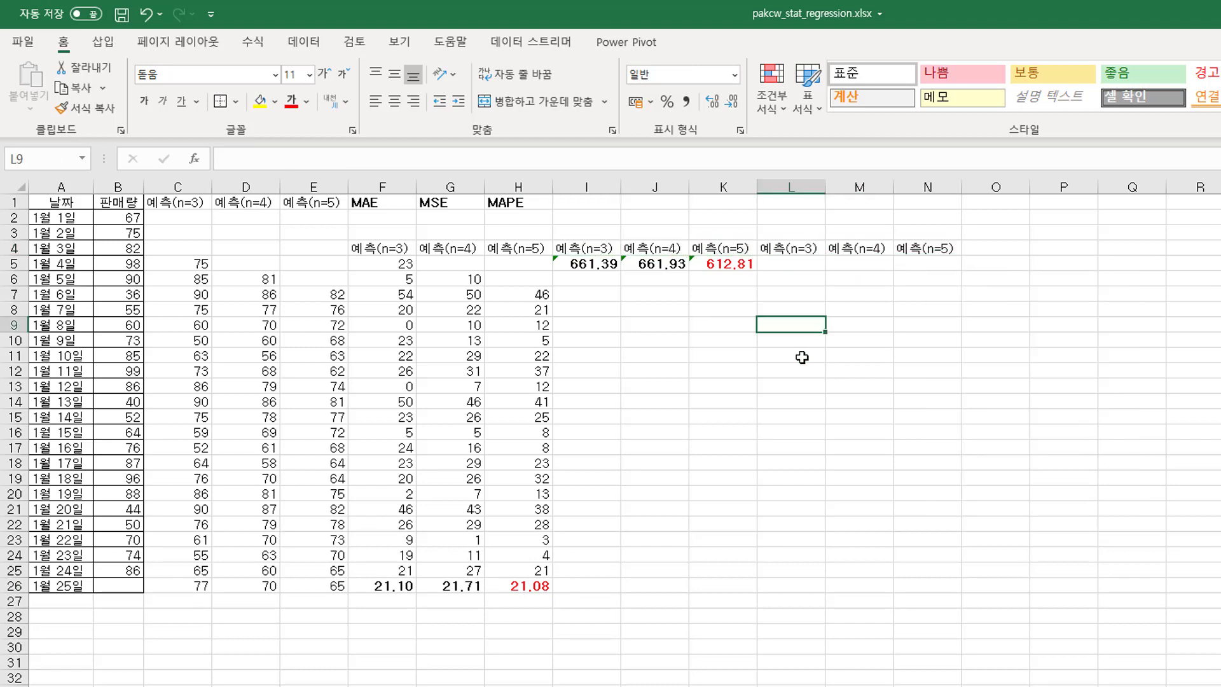
Calculate the n=3 absolute percentage errors with =F5/B5 in L5 and fill the formula down to L25
left_click(118, 274)
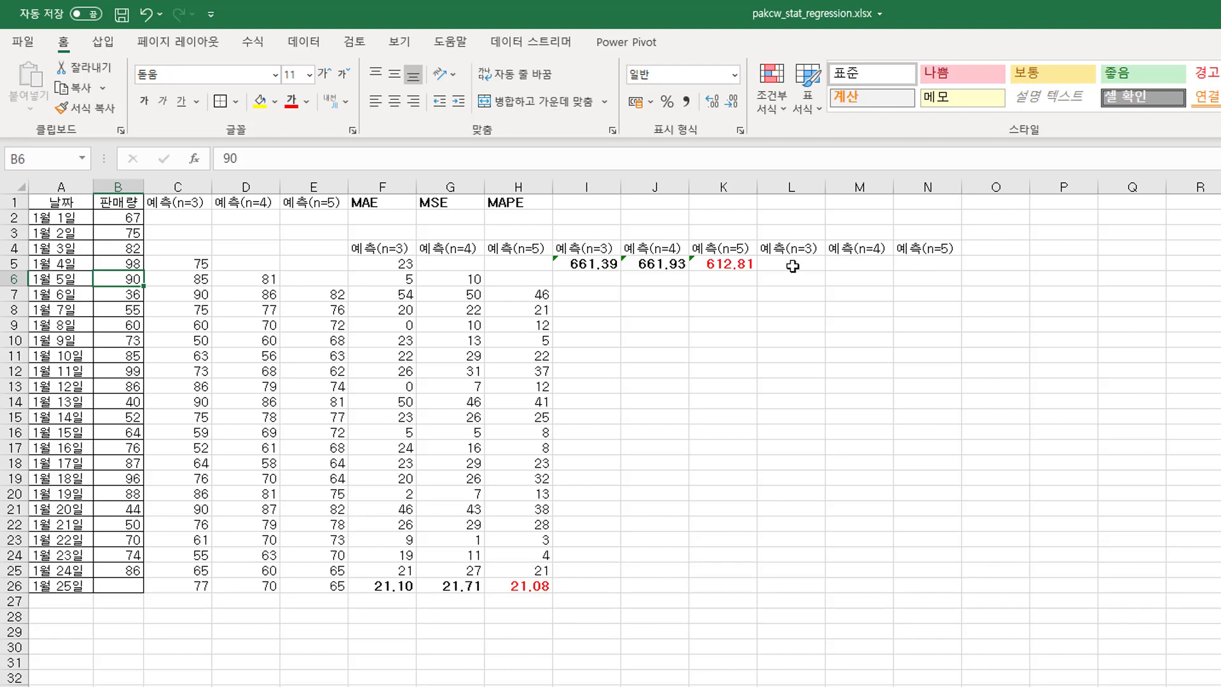
left_click(796, 333)
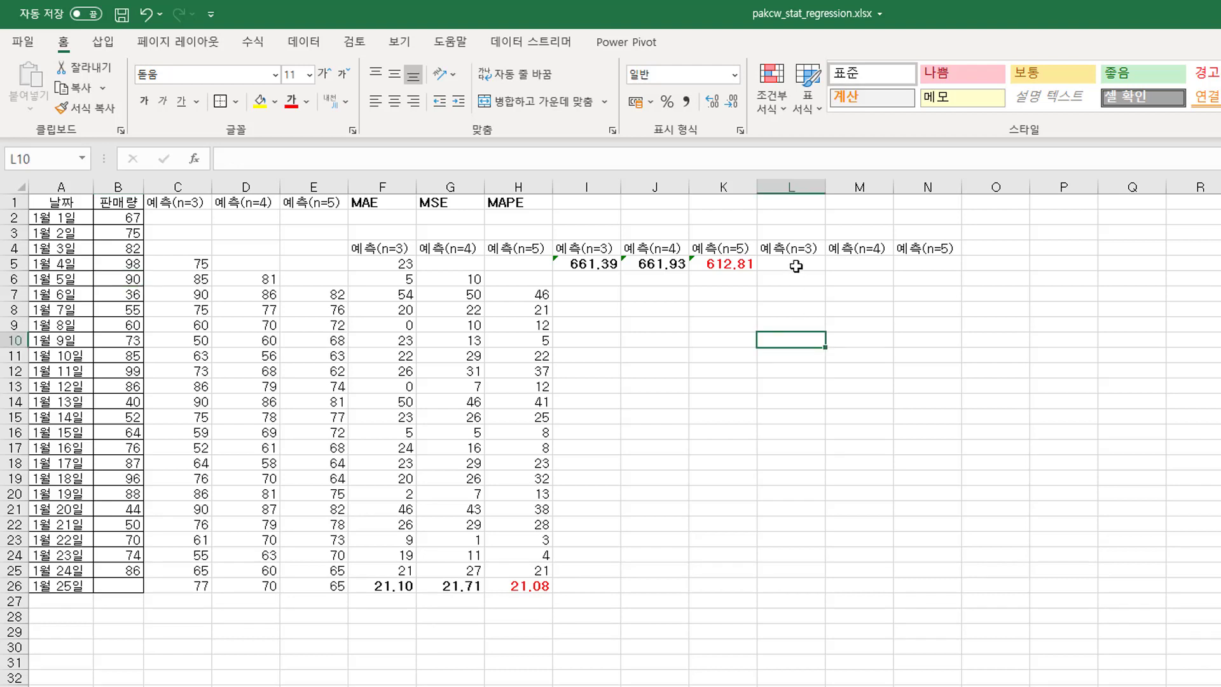
left_click(793, 262)
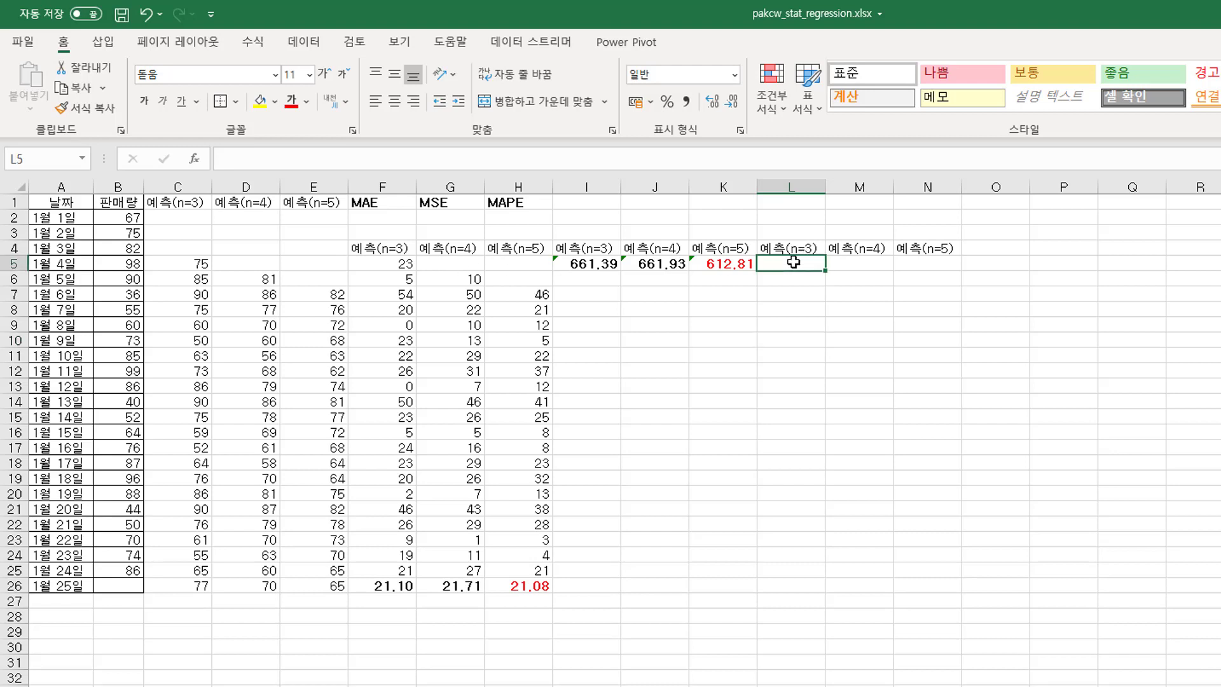
type("=")
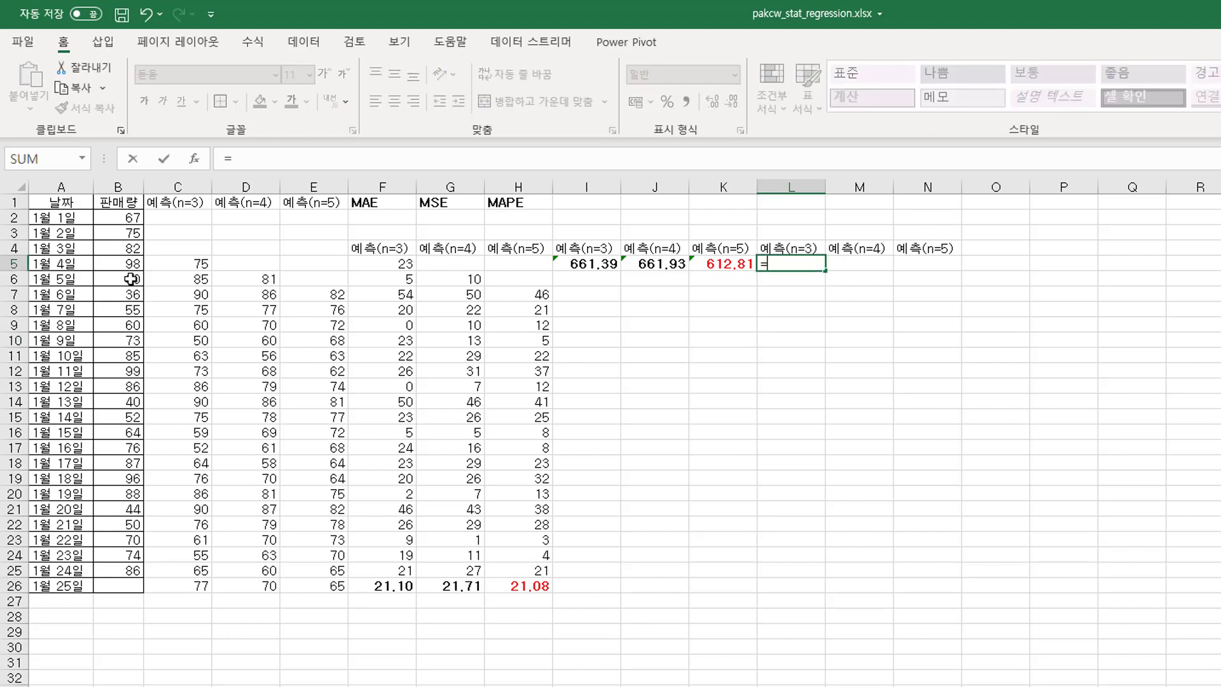
left_click(377, 264)
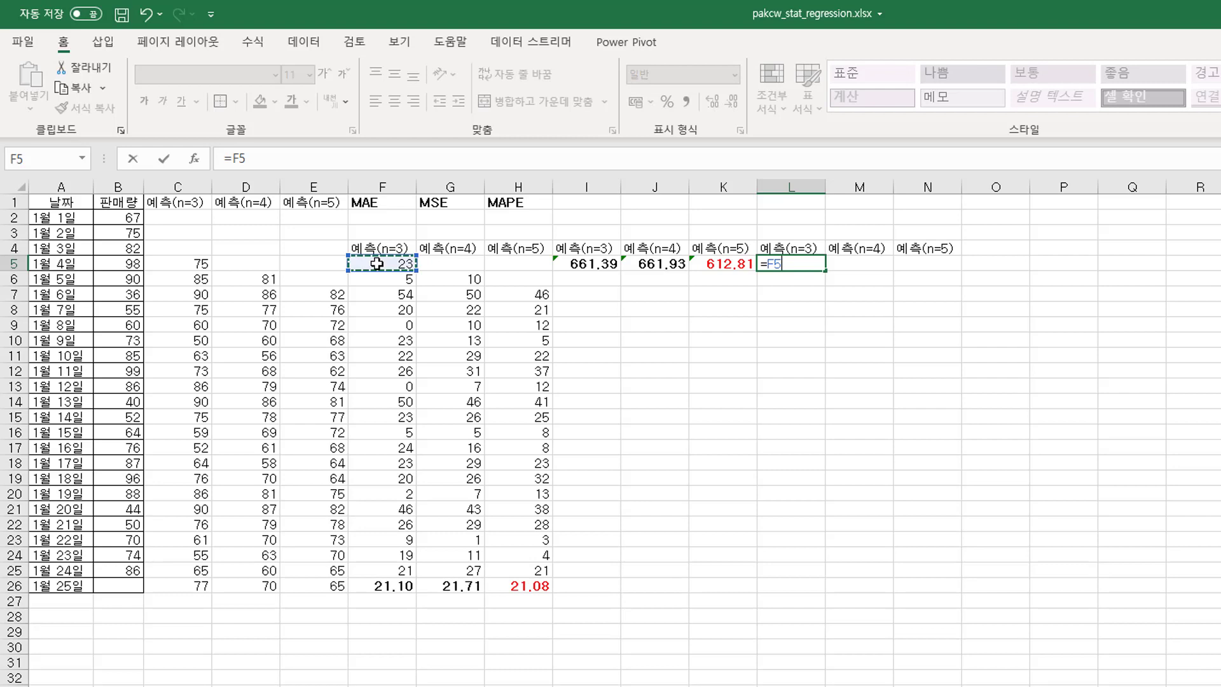
type("/")
left_click(120, 264)
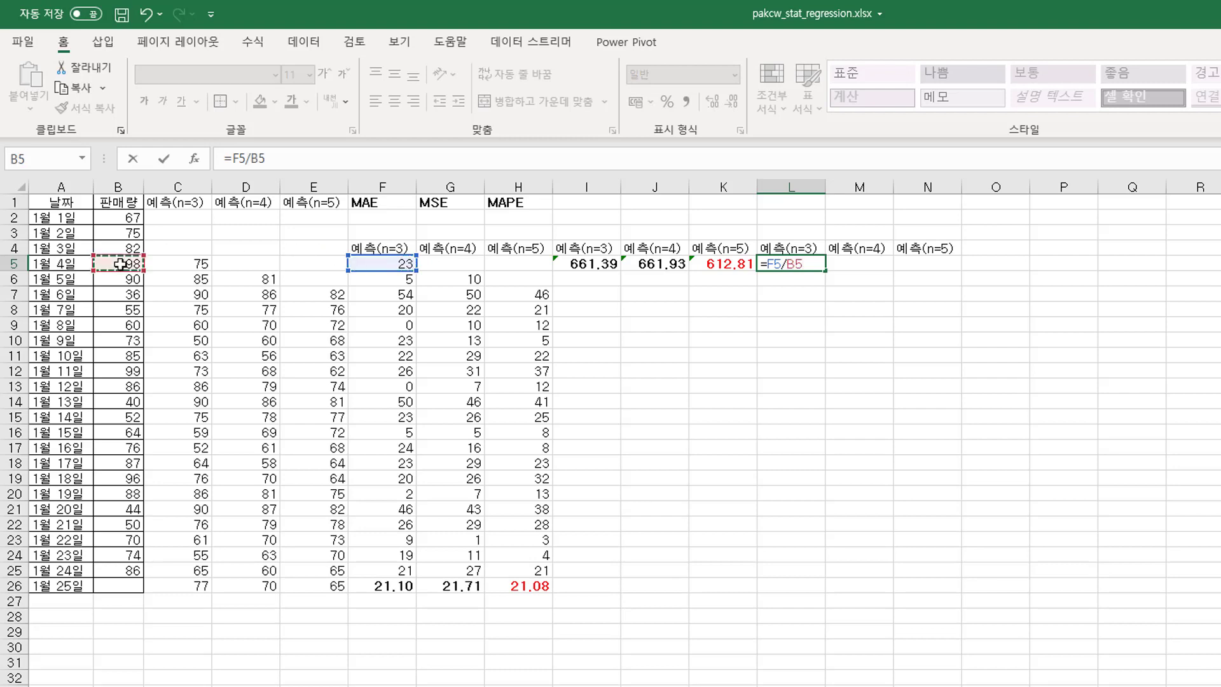
key("Return")
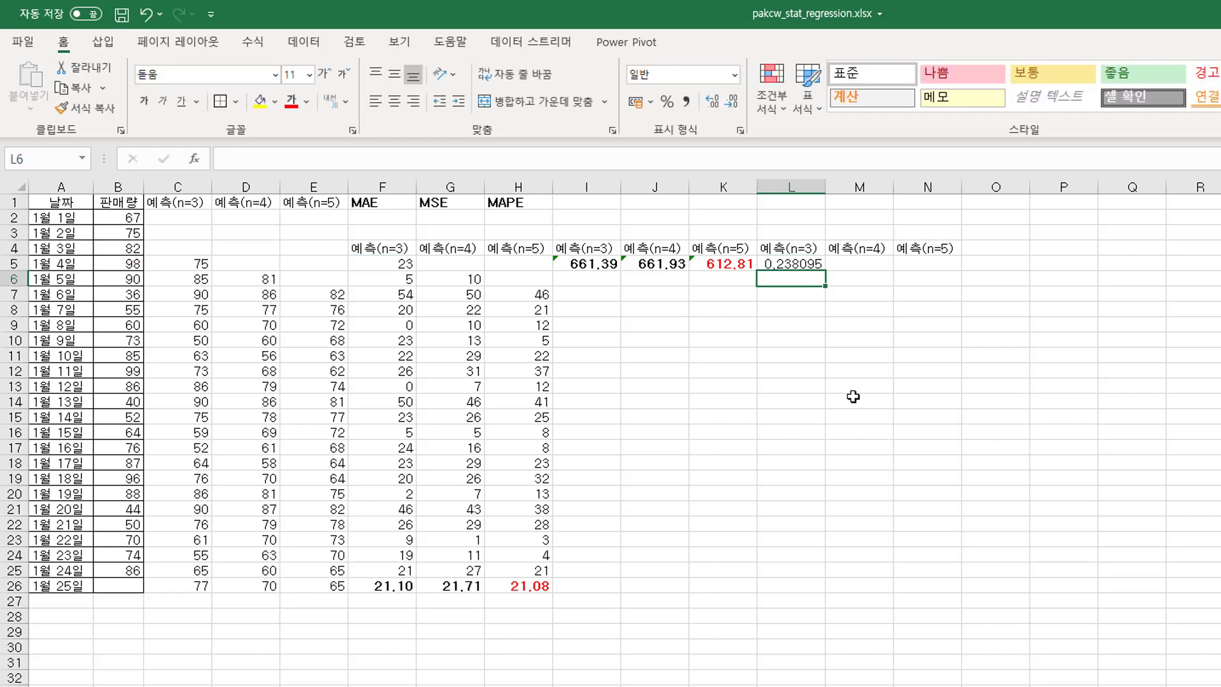
left_click(799, 264)
double_click(825, 269)
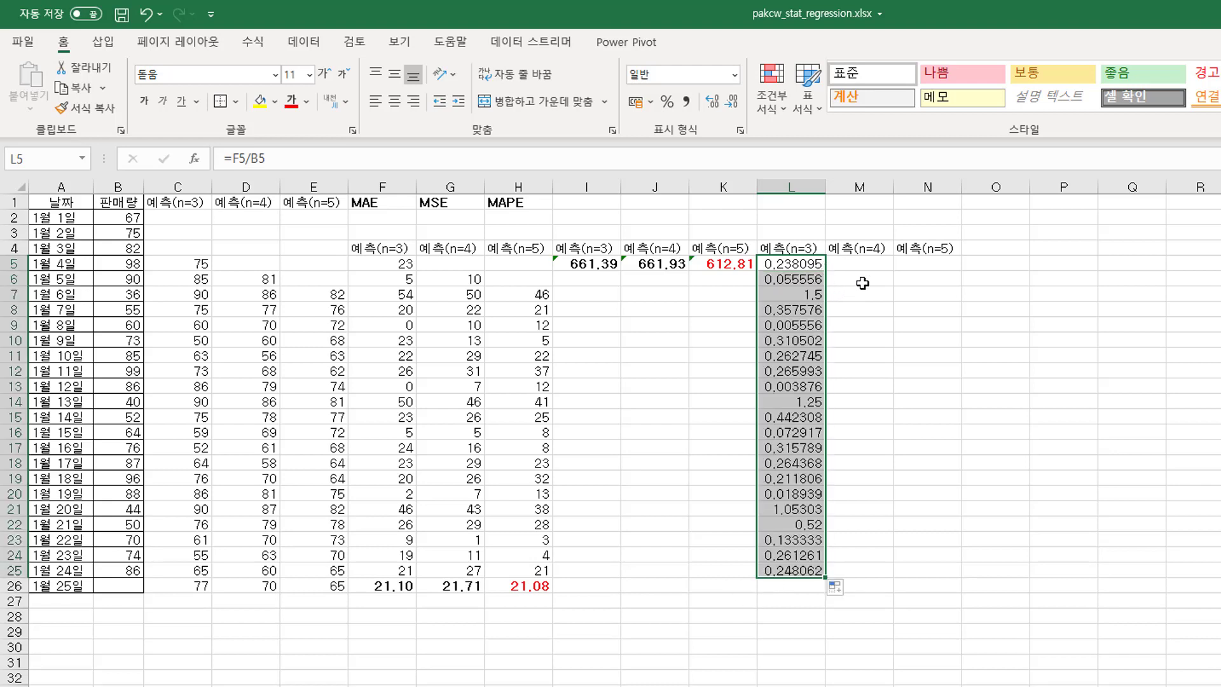
Format the n=3 percentage errors in L5:L25 with two decimal places
left_click(726, 102)
left_click(727, 102)
left_click(726, 102)
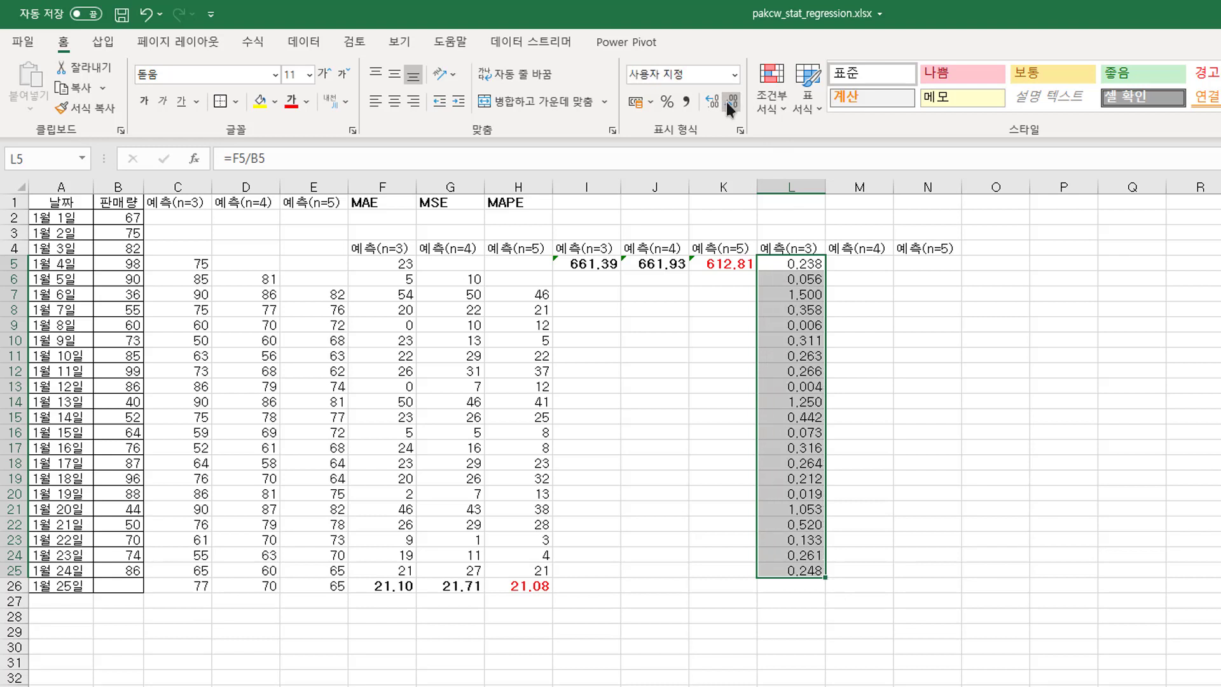
left_click(727, 102)
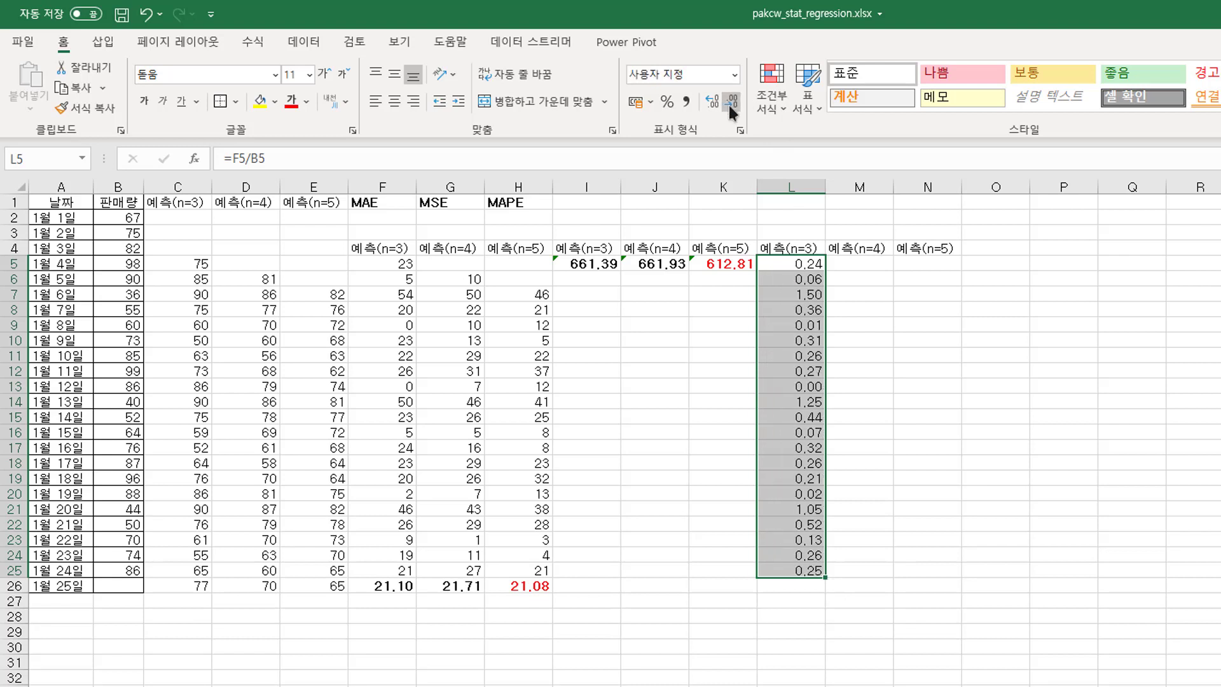
left_click(864, 265)
type("=")
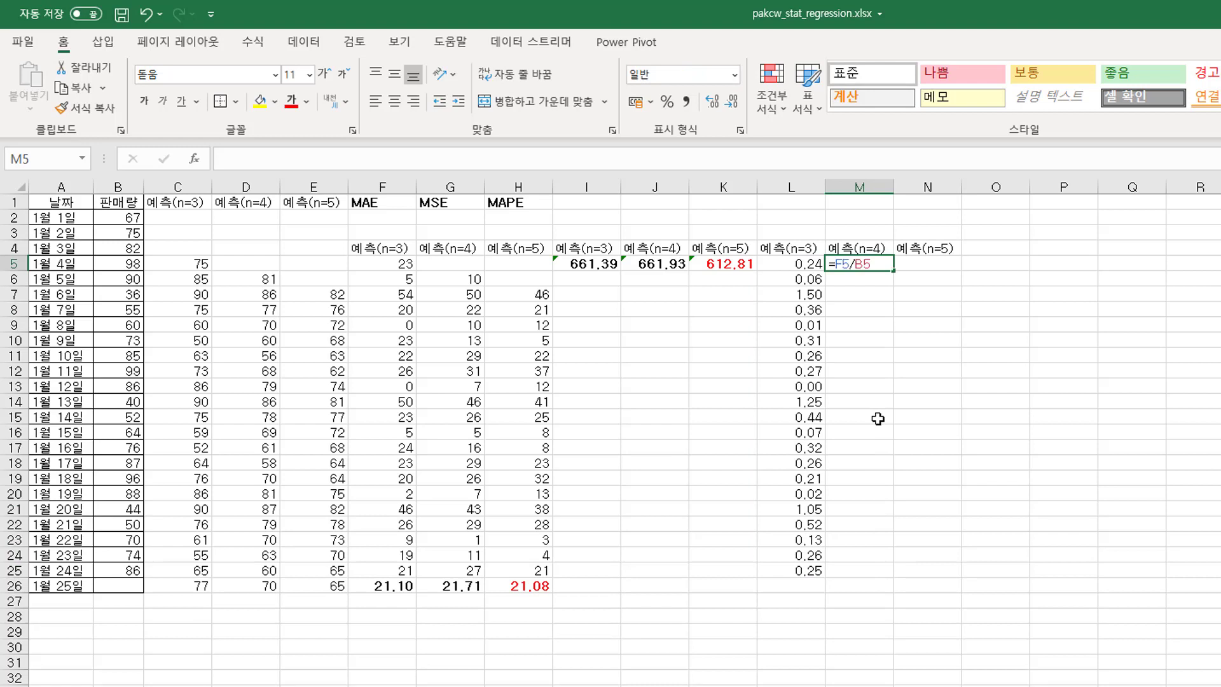
key("Down")
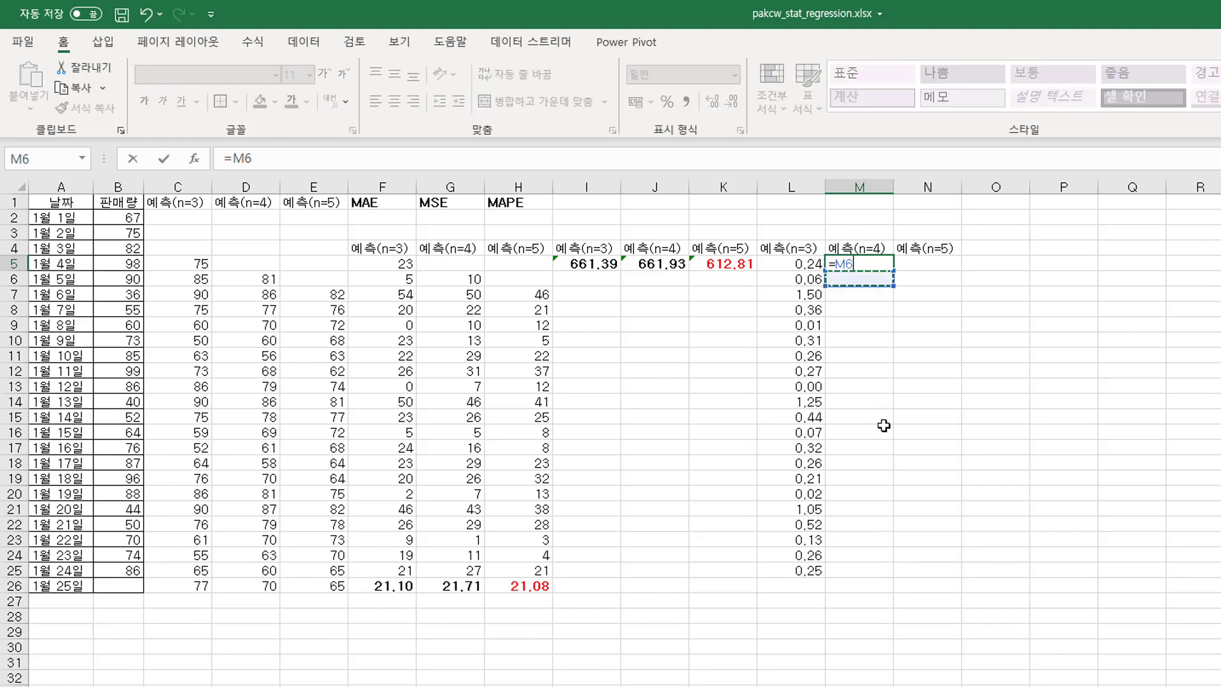
key("Escape")
Calculate the n=4 absolute percentage errors with =G6/B6 in M6 and fill the formula down to M25
left_click(847, 278)
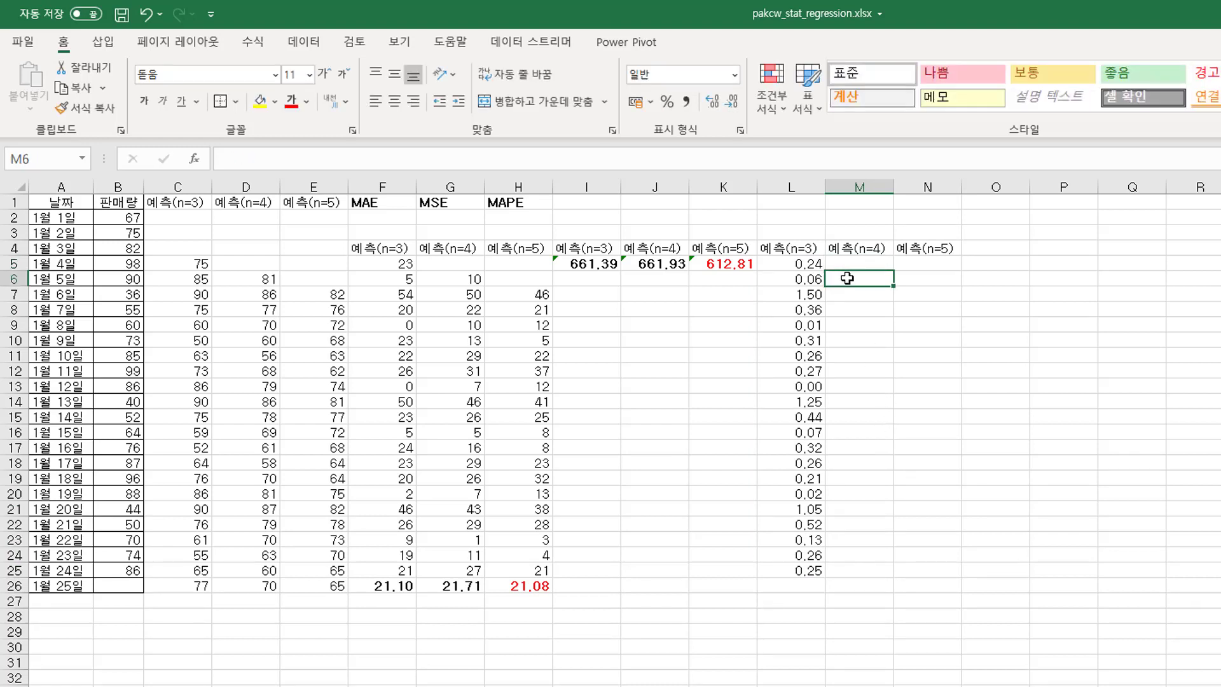
type("=")
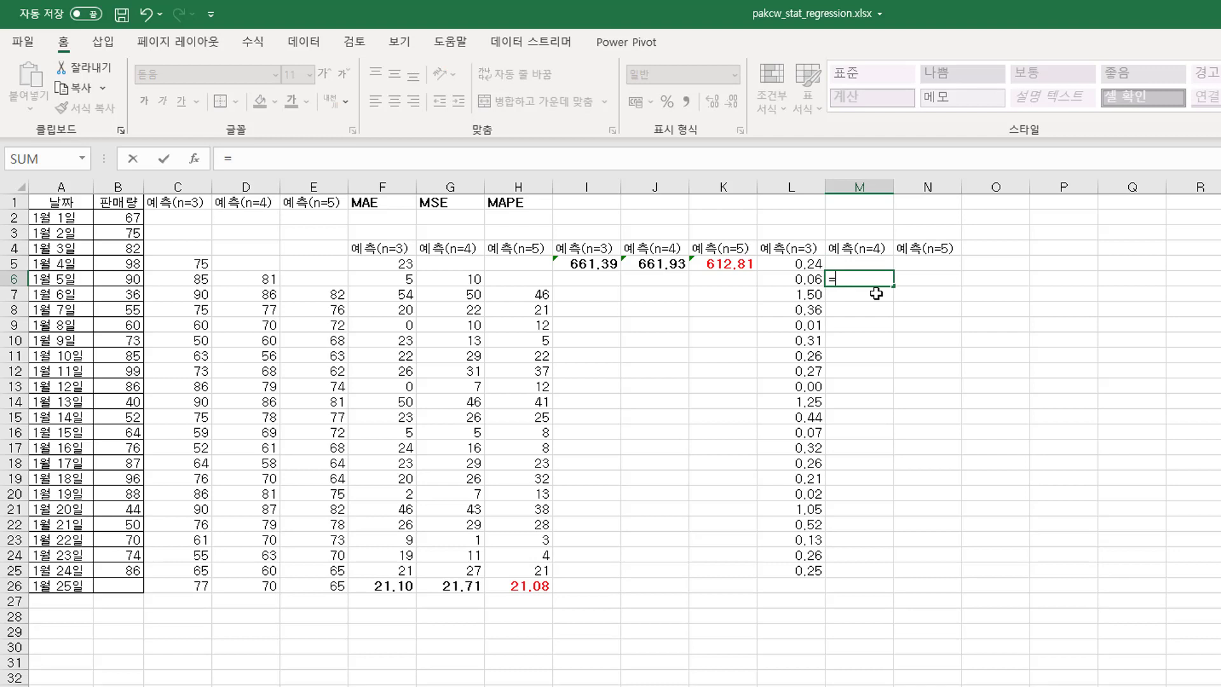
left_click(473, 278)
type("/")
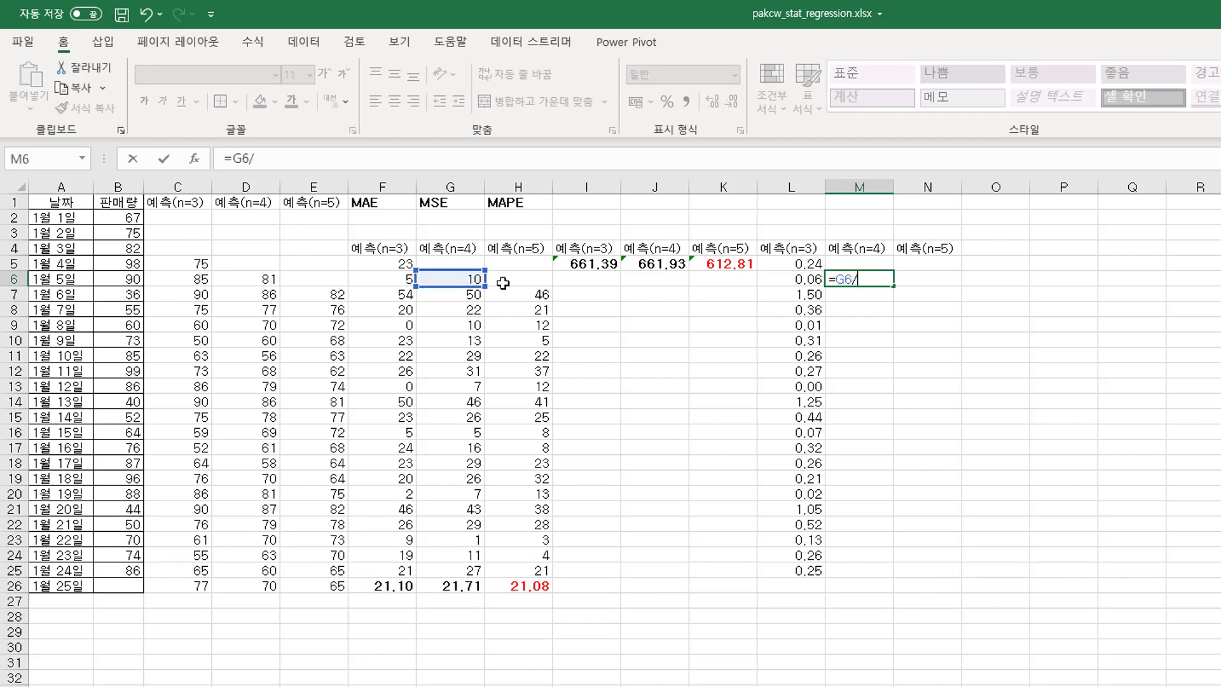
left_click(121, 280)
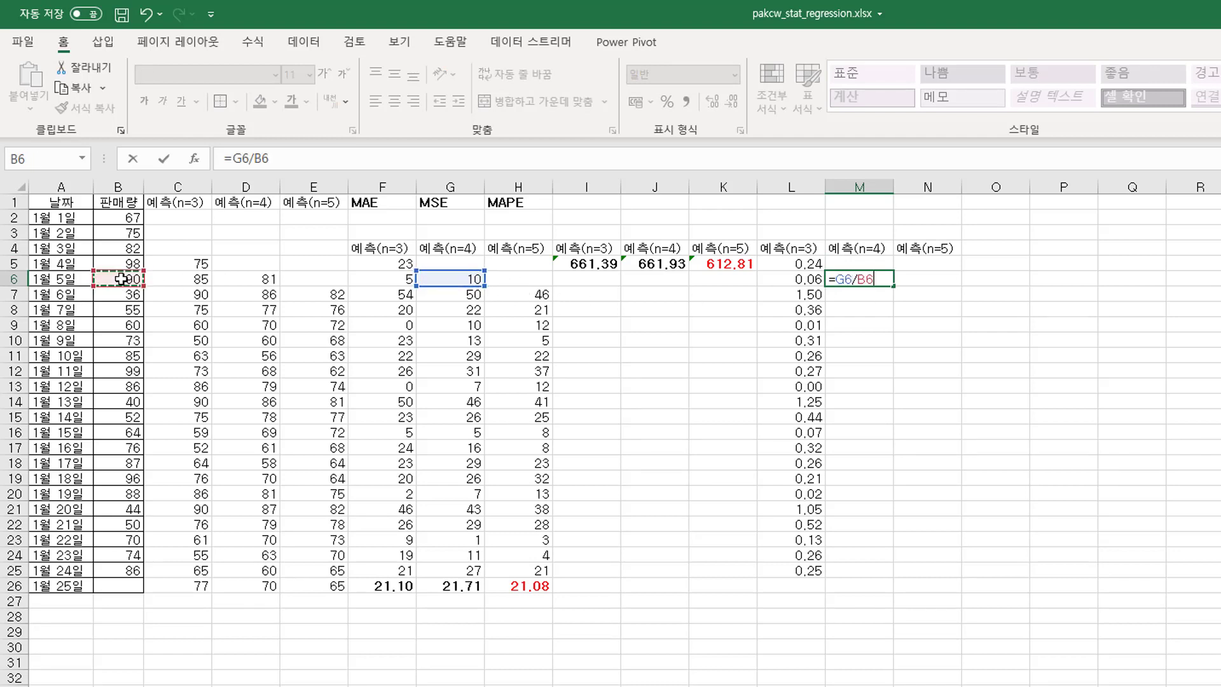
key("Return")
left_click(876, 280)
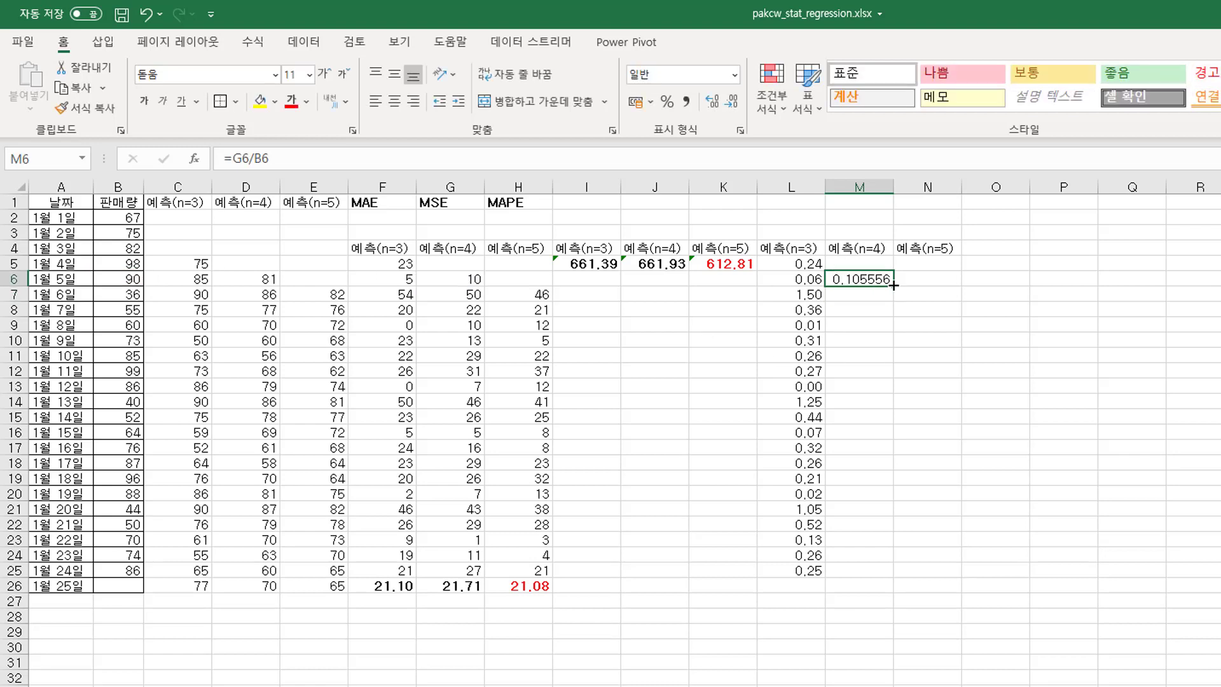
double_click(894, 286)
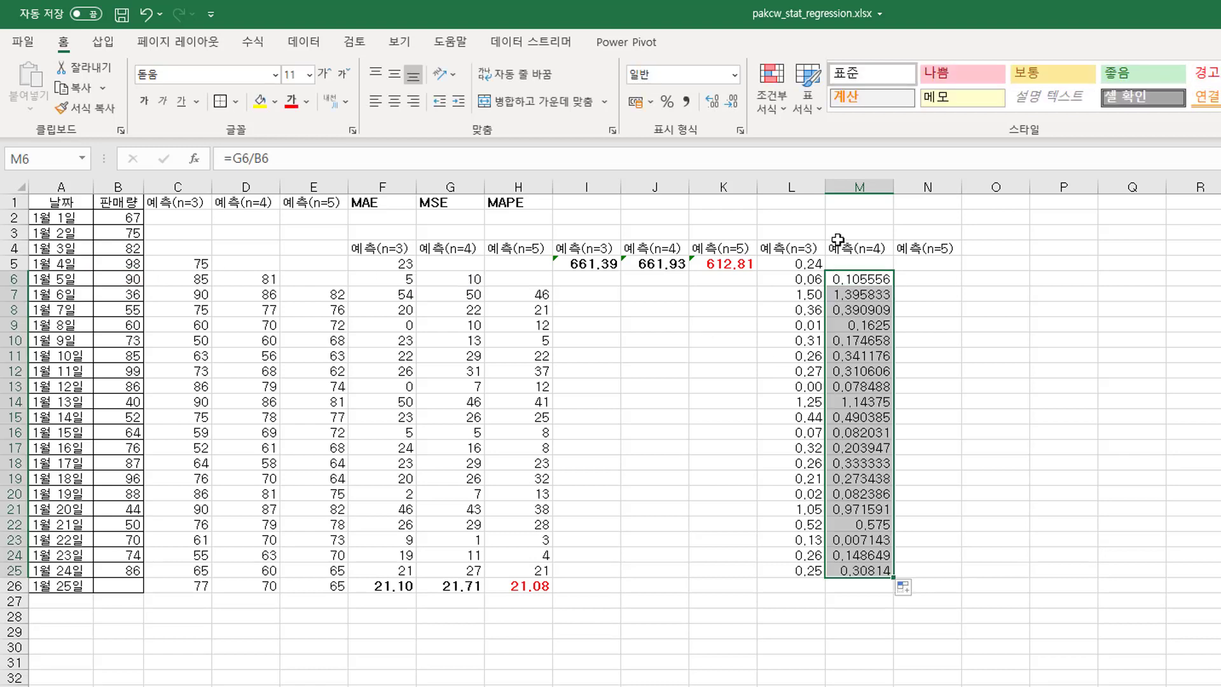
Format the n=4 percentage errors in M6:M25 with two decimal places
left_click(729, 102)
left_click(729, 102)
left_click(729, 102)
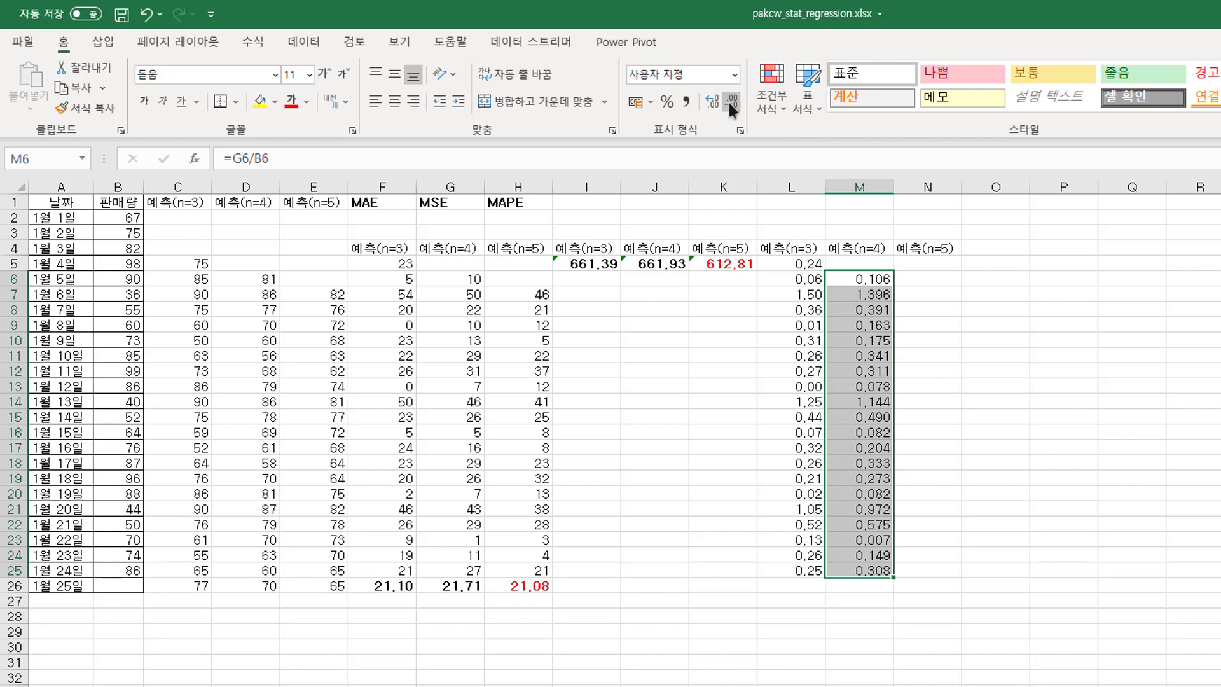
left_click(729, 101)
Calculate the n=5 absolute percentage errors with =H7/B7 in N7 and fill the formula down to N25
left_click(950, 298)
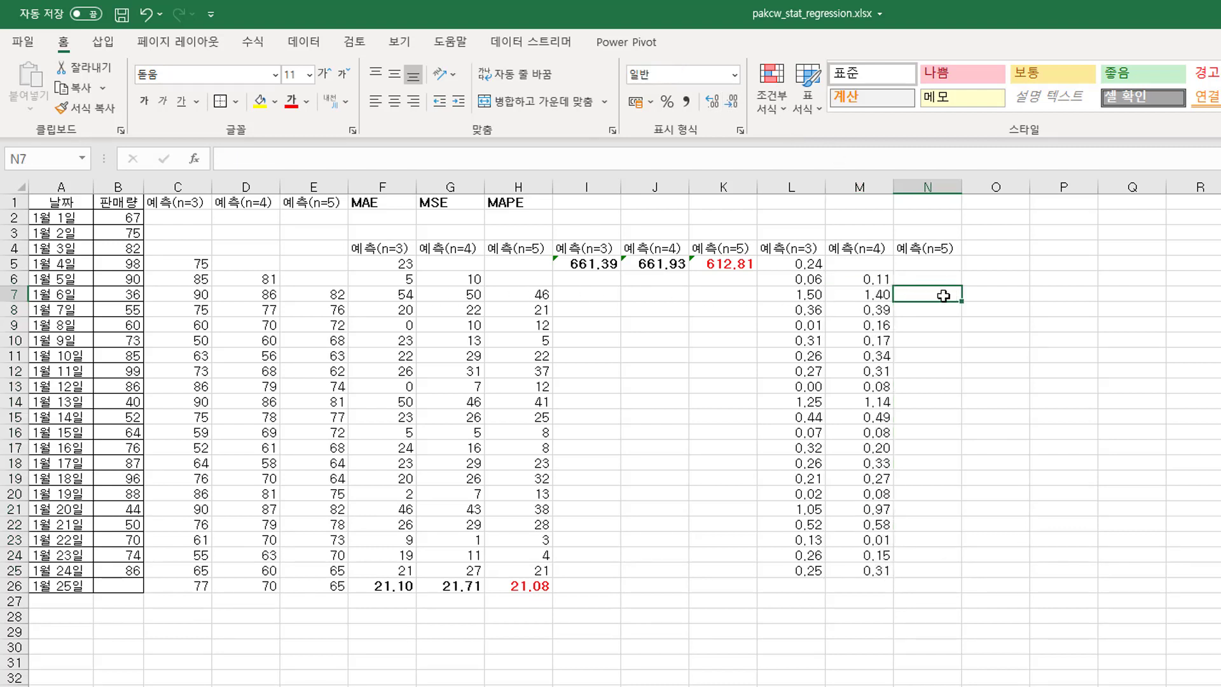
type("=")
left_click(548, 297)
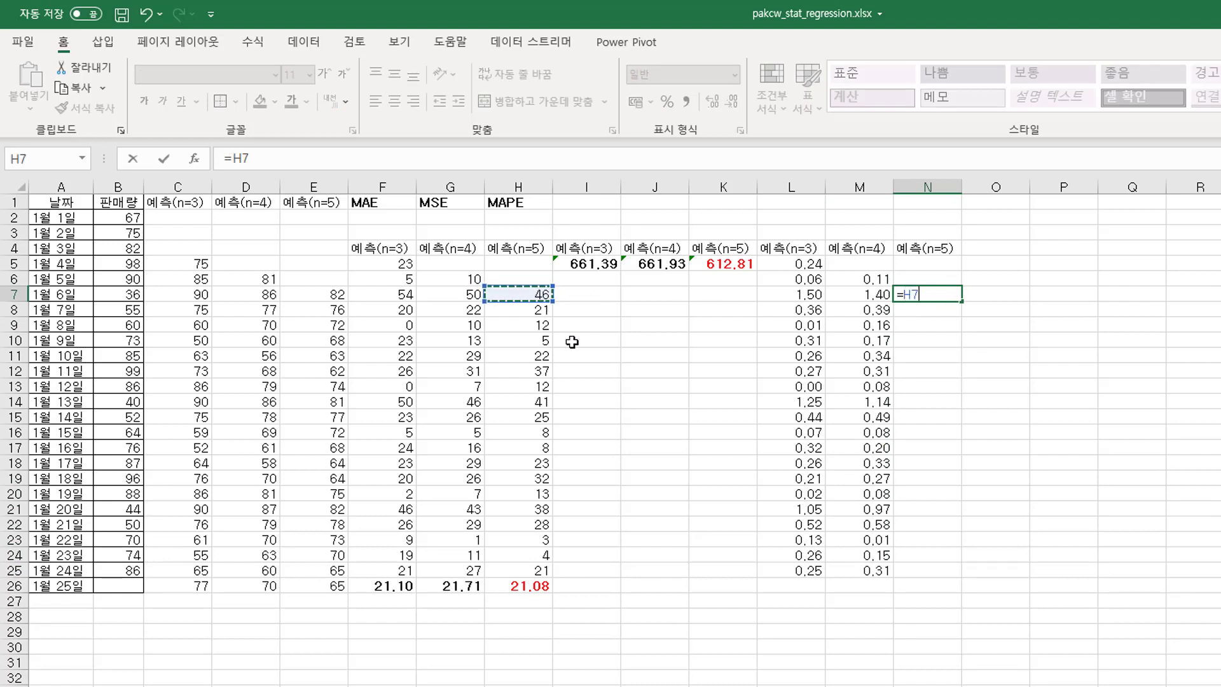
type("/")
left_click(130, 296)
key("ctrl+Return")
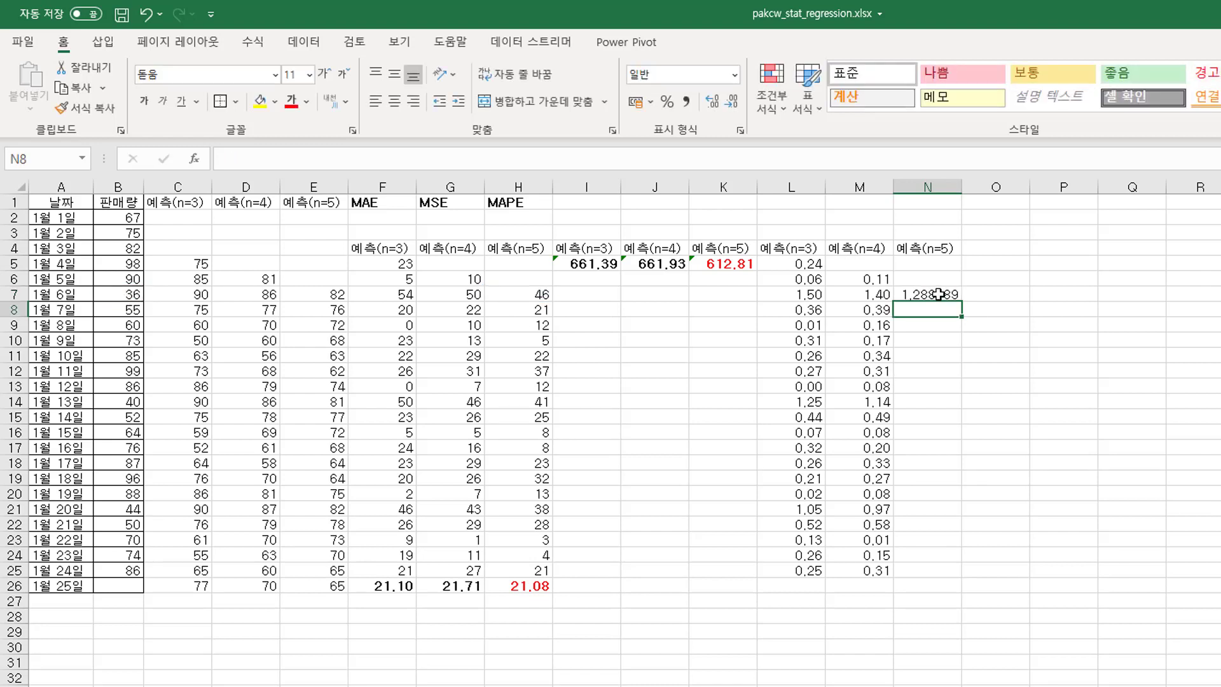
double_click(962, 302)
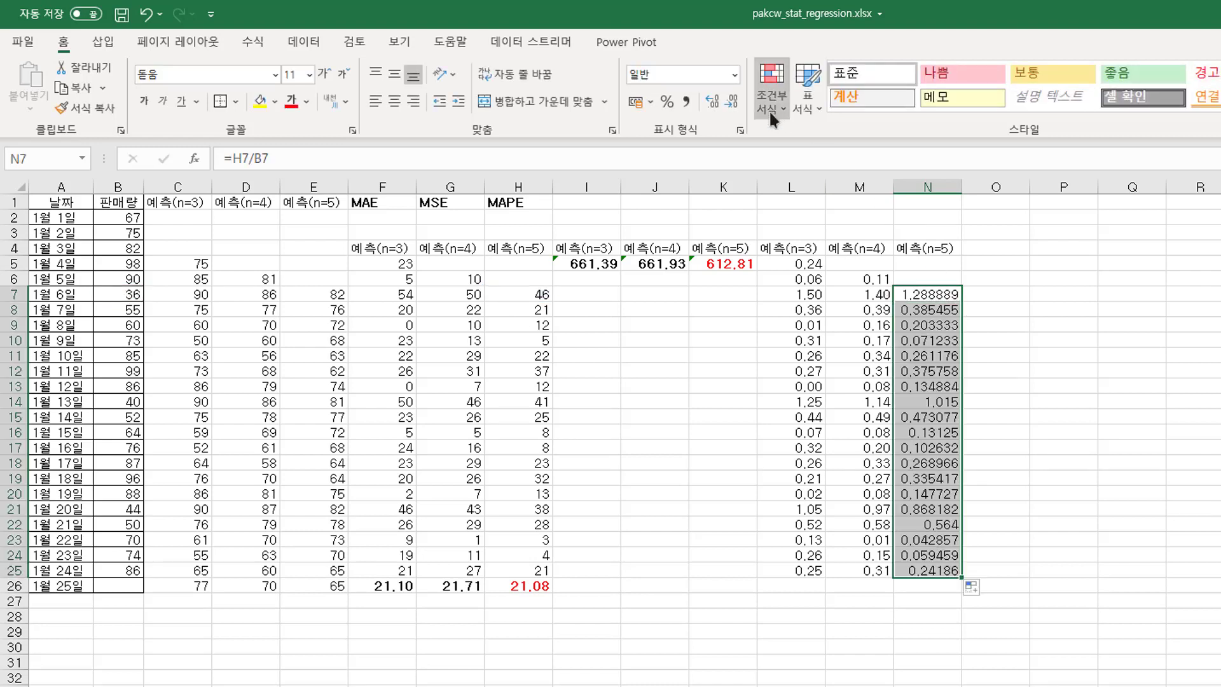
Format the n=5 percentage errors in N7:N25 with two decimal places
left_click(731, 102)
left_click(731, 102)
left_click(731, 102)
left_click(731, 102)
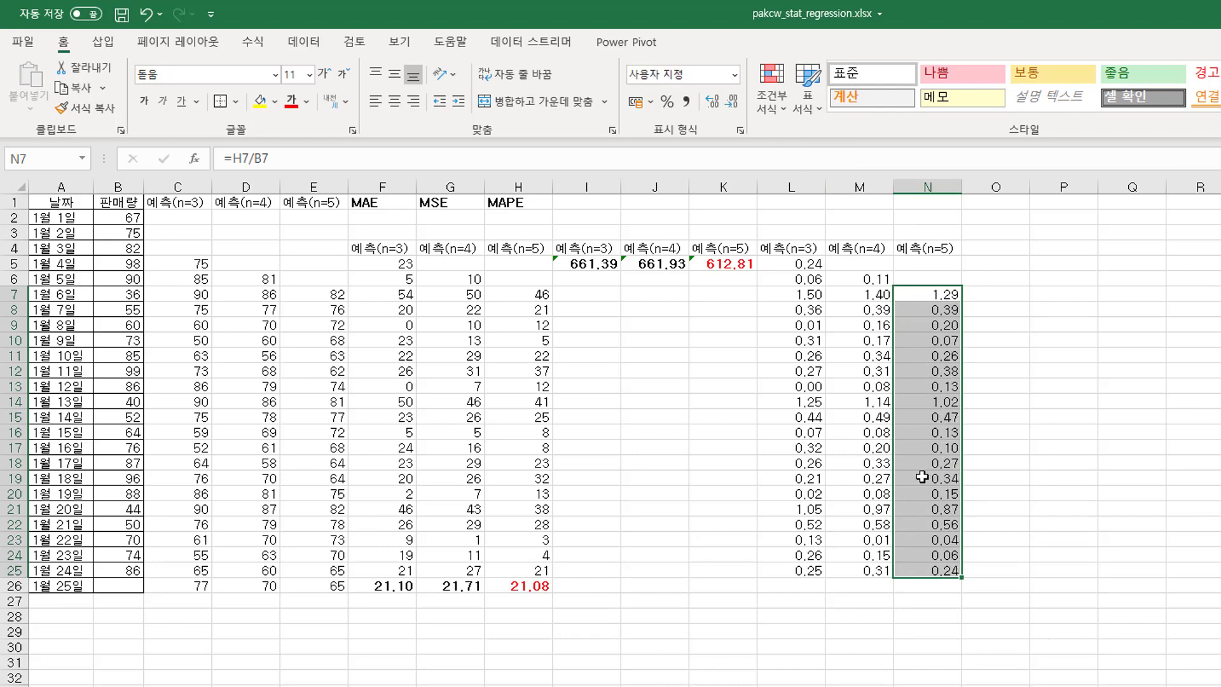
Average the percentage errors of columns L, M and N over rows 5 to 25 into L26:N26
left_click_drag(791, 263, 940, 583)
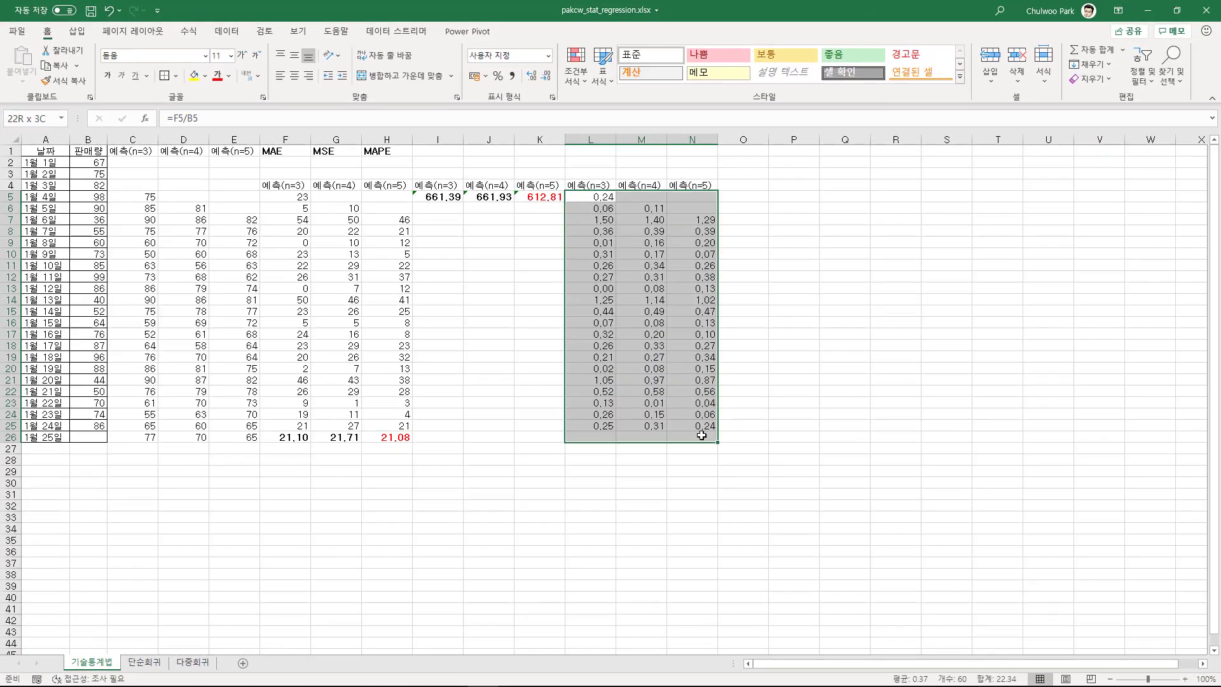
left_click_drag(701, 436, 702, 436)
left_click(1123, 49)
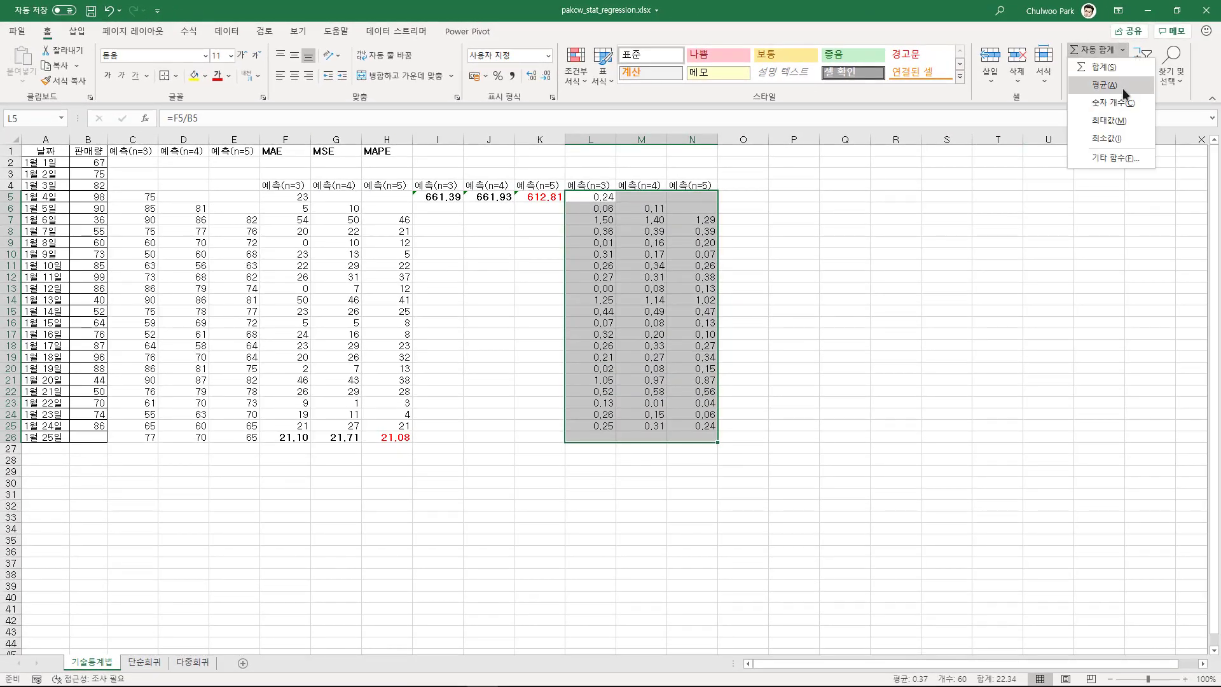
left_click(1124, 89)
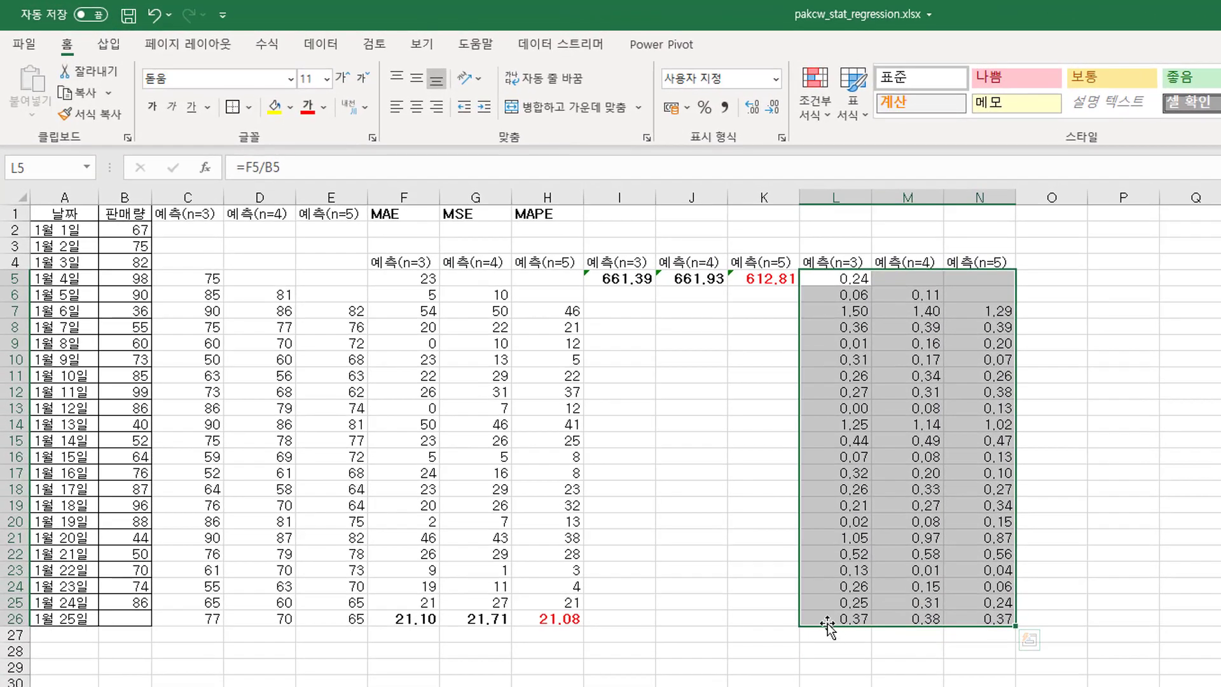
Format the average percentage errors in L26:N26 with three decimal places and bold text
left_click_drag(827, 622, 995, 617)
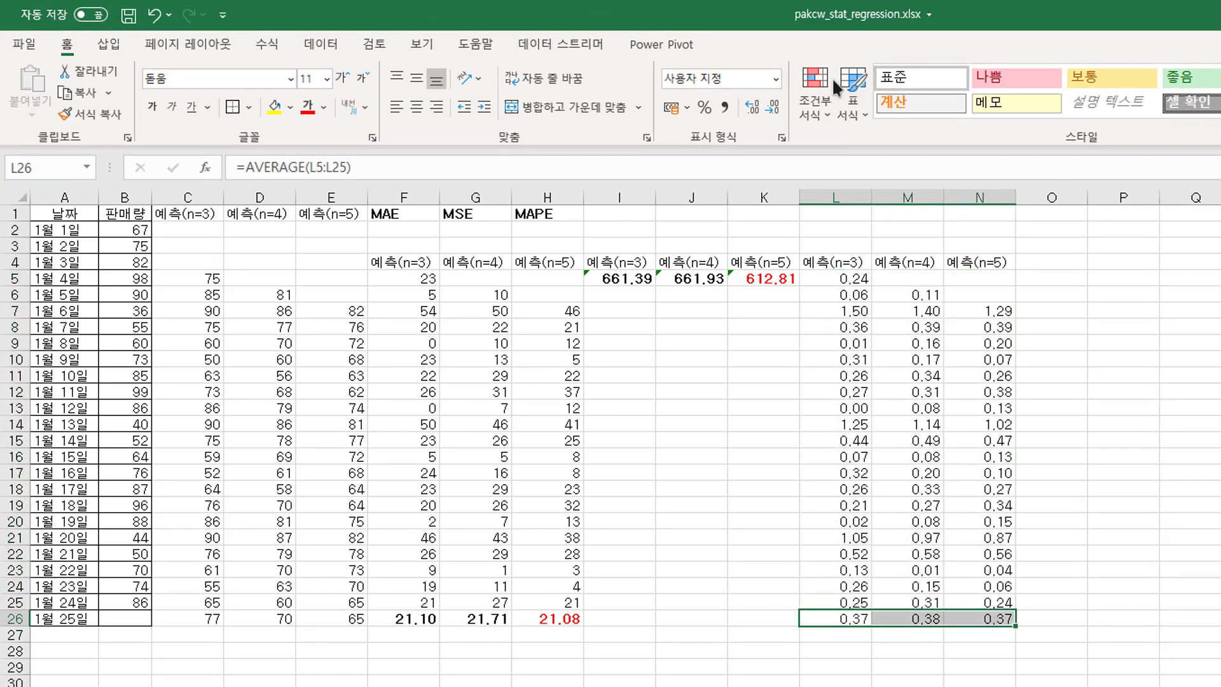
left_click(758, 104)
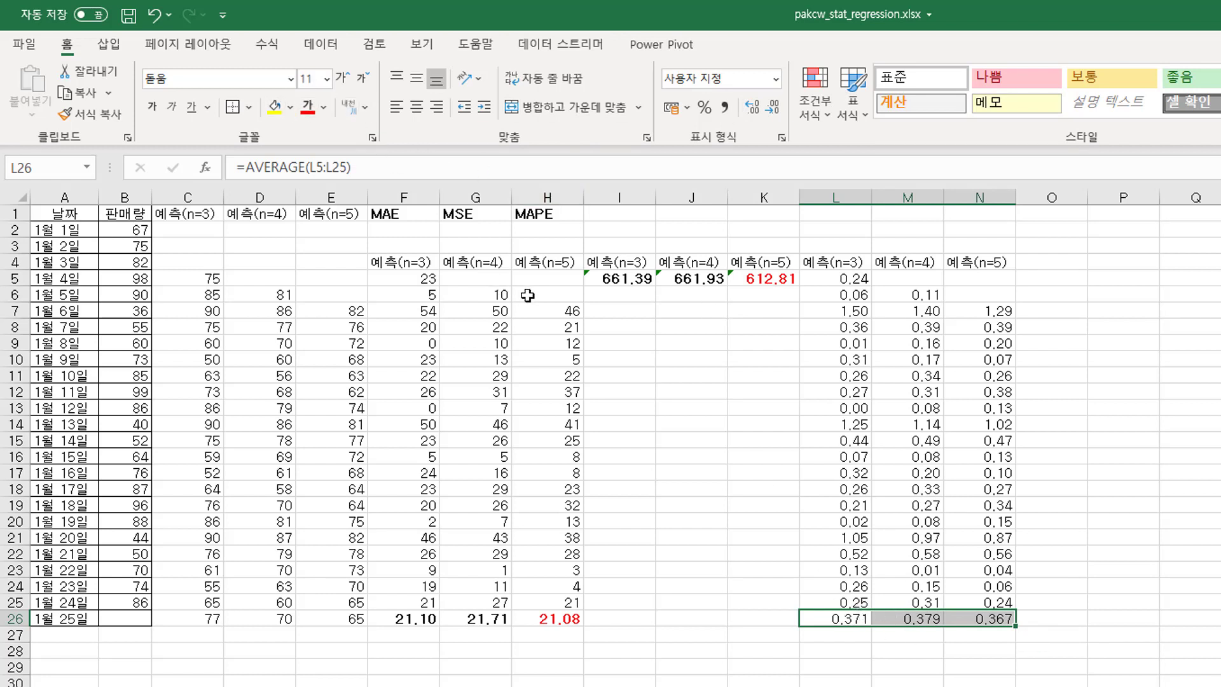
key("ctrl+b")
left_click(927, 657)
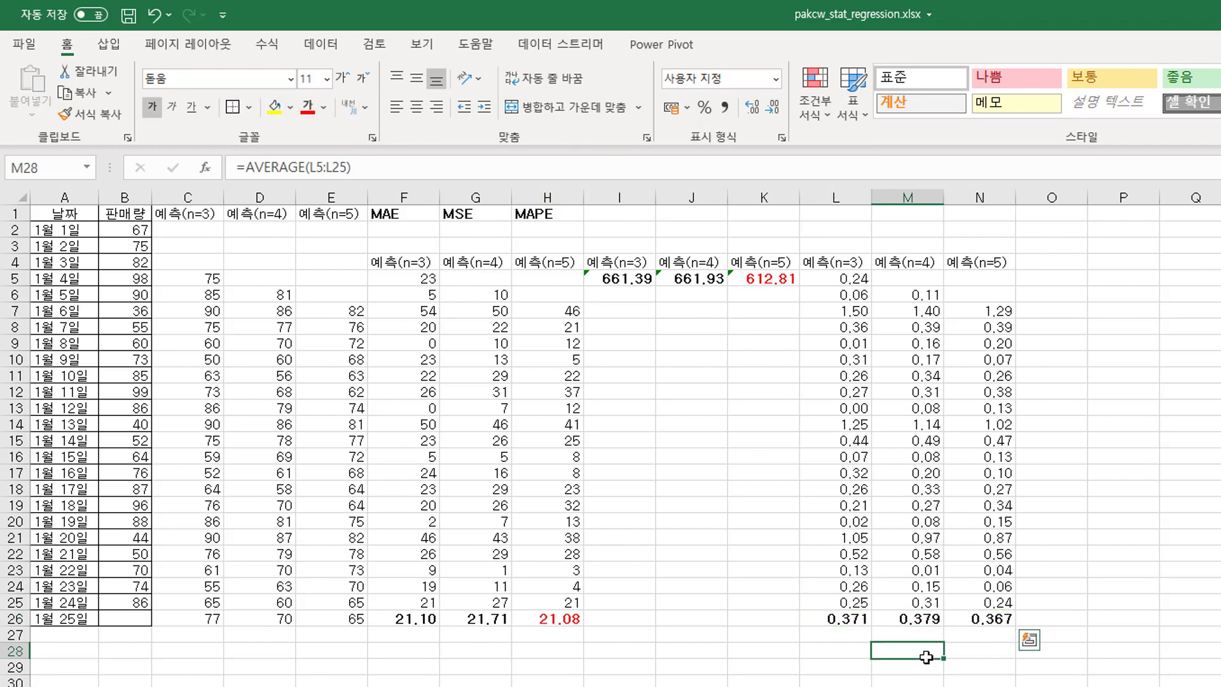
Highlight the n=5 average percentage error in N26 with a red font color
left_click(993, 622)
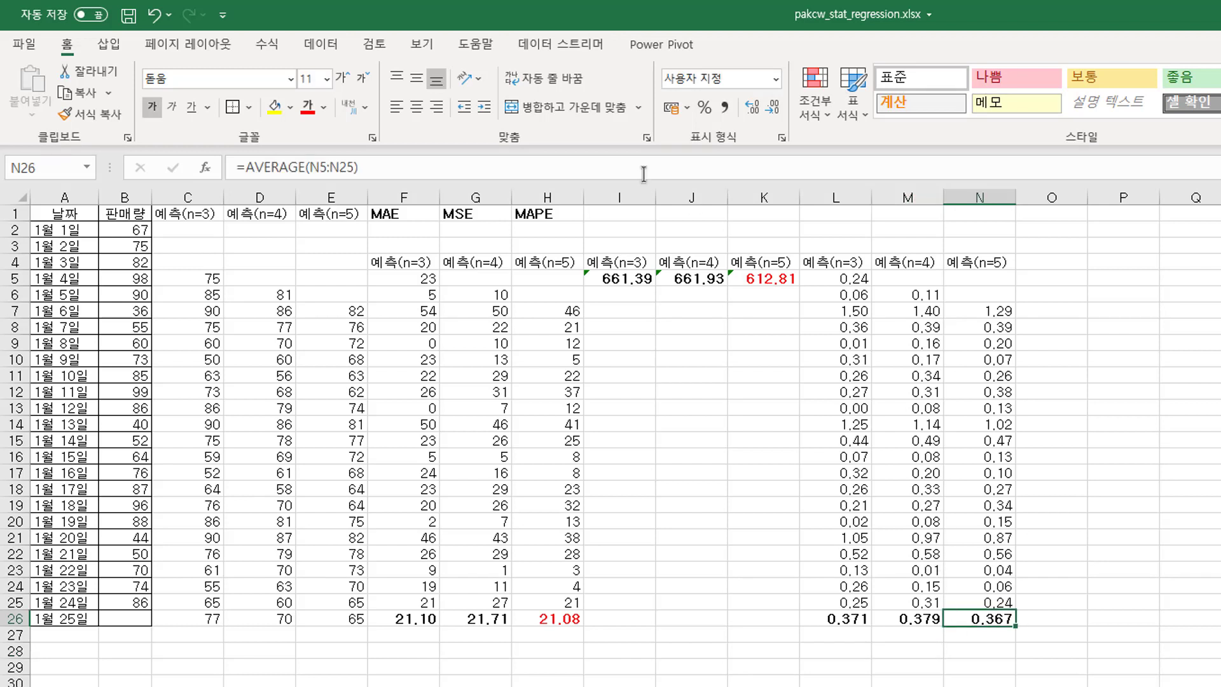
left_click(309, 107)
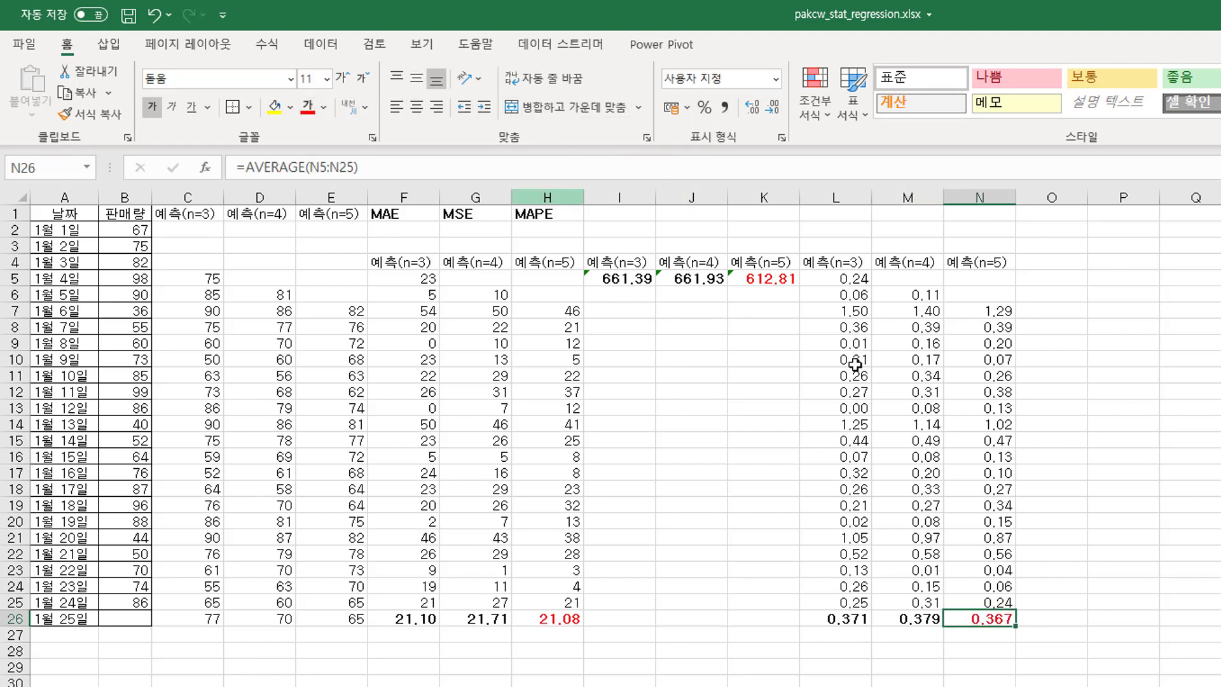
left_click(989, 640)
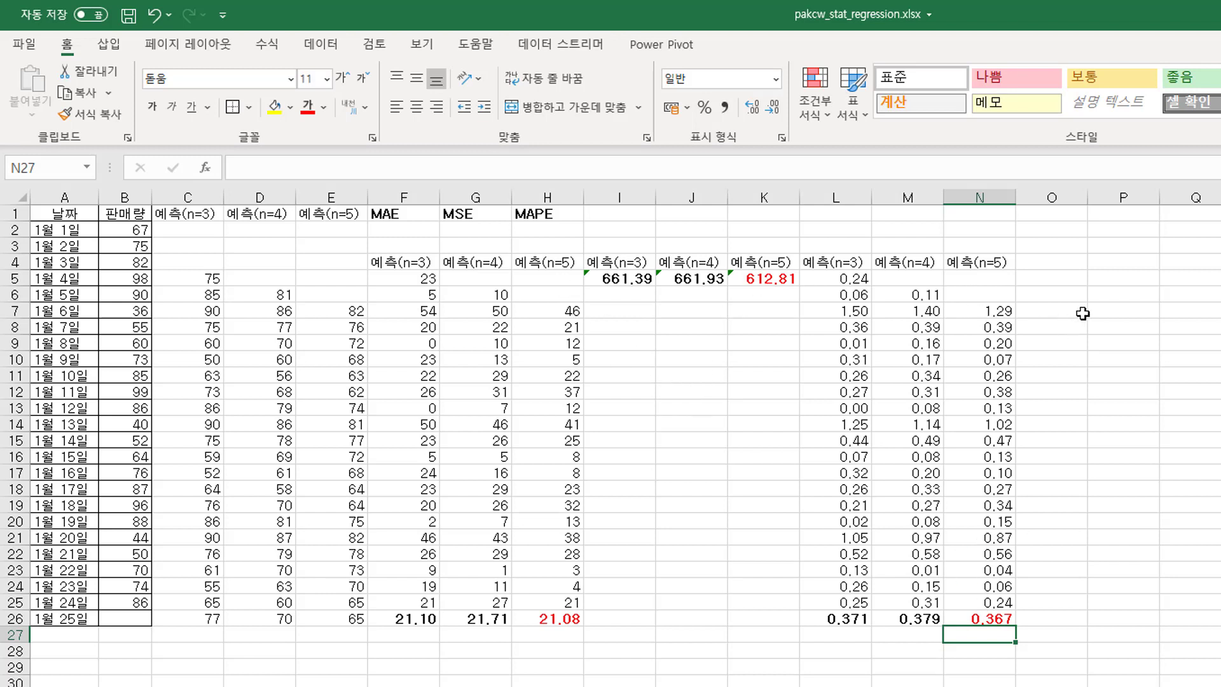
left_click(541, 266)
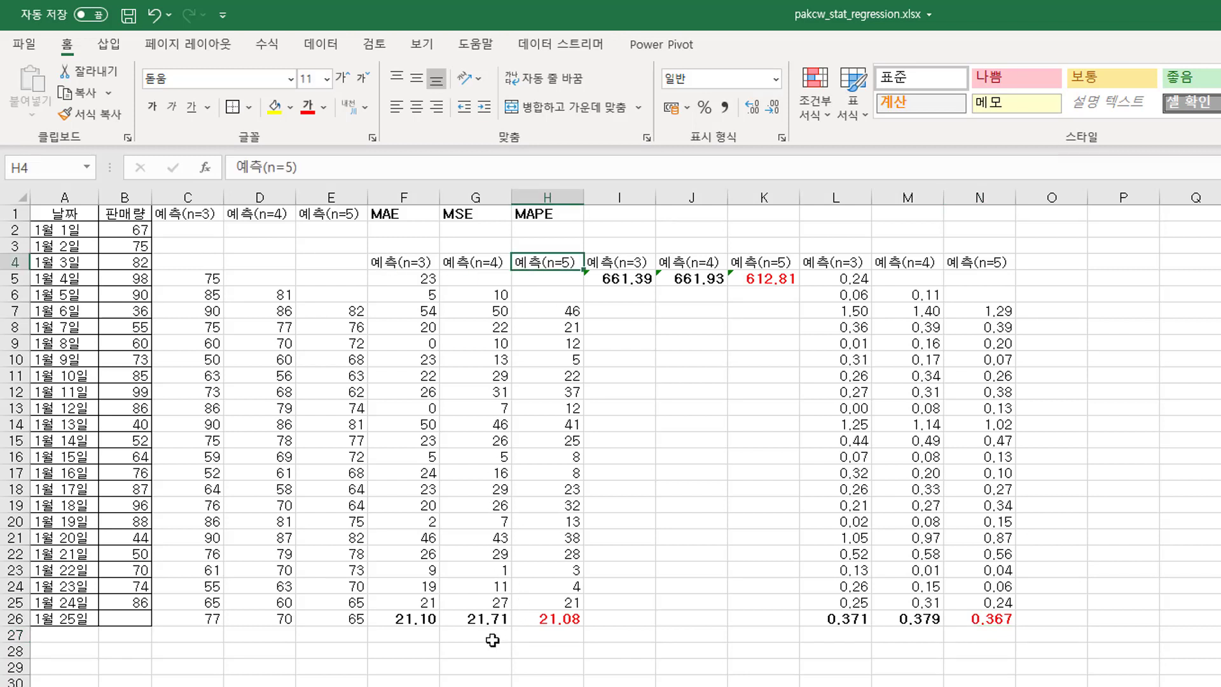
Make the n=5 forecast for 1월 25일 in E26 bold and red
left_click(349, 620)
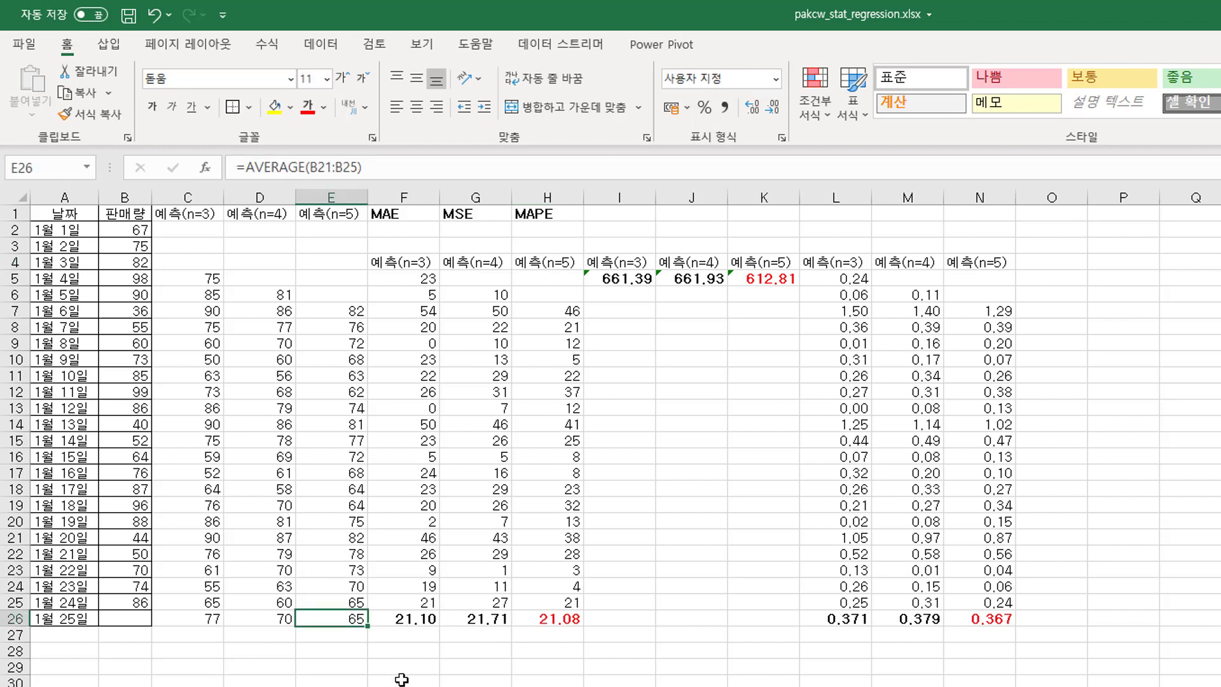
left_click(421, 583)
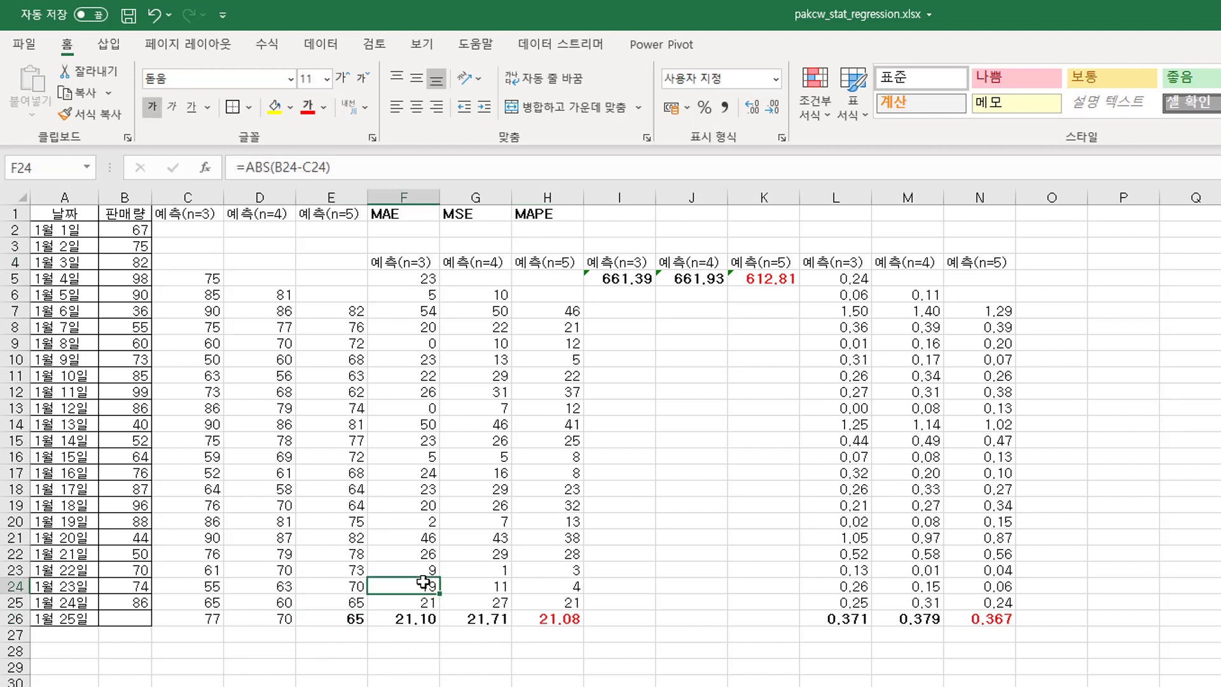
left_click(342, 619)
left_click(308, 107)
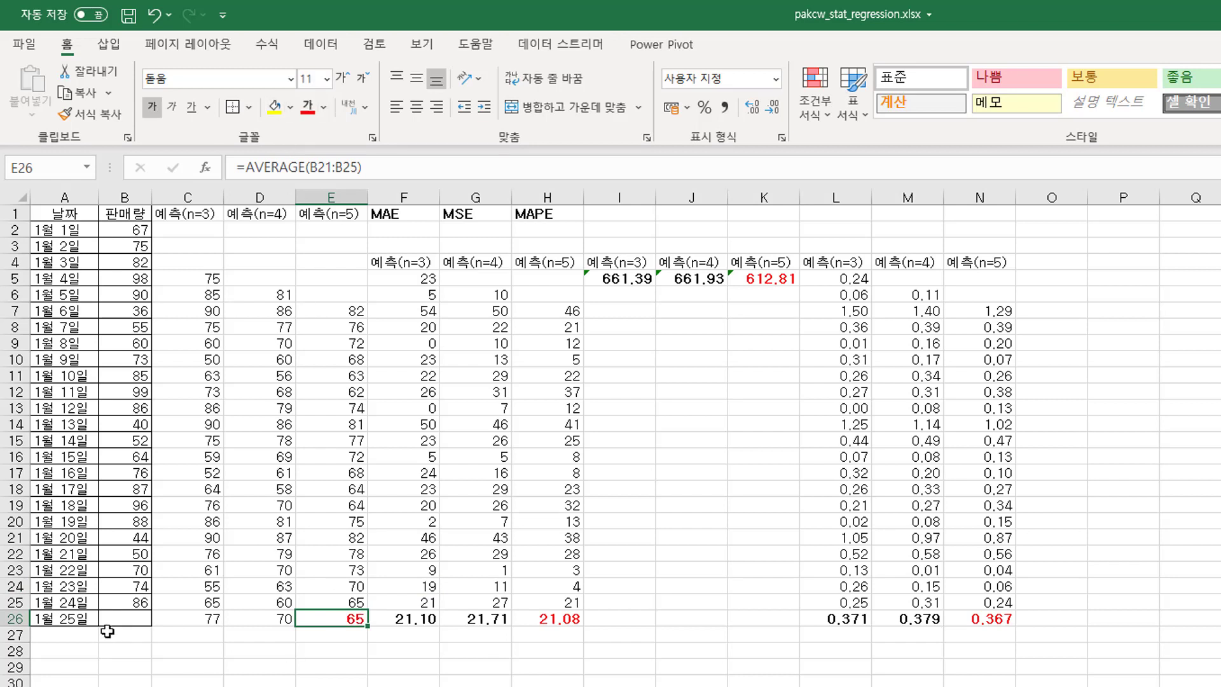
left_click(123, 620)
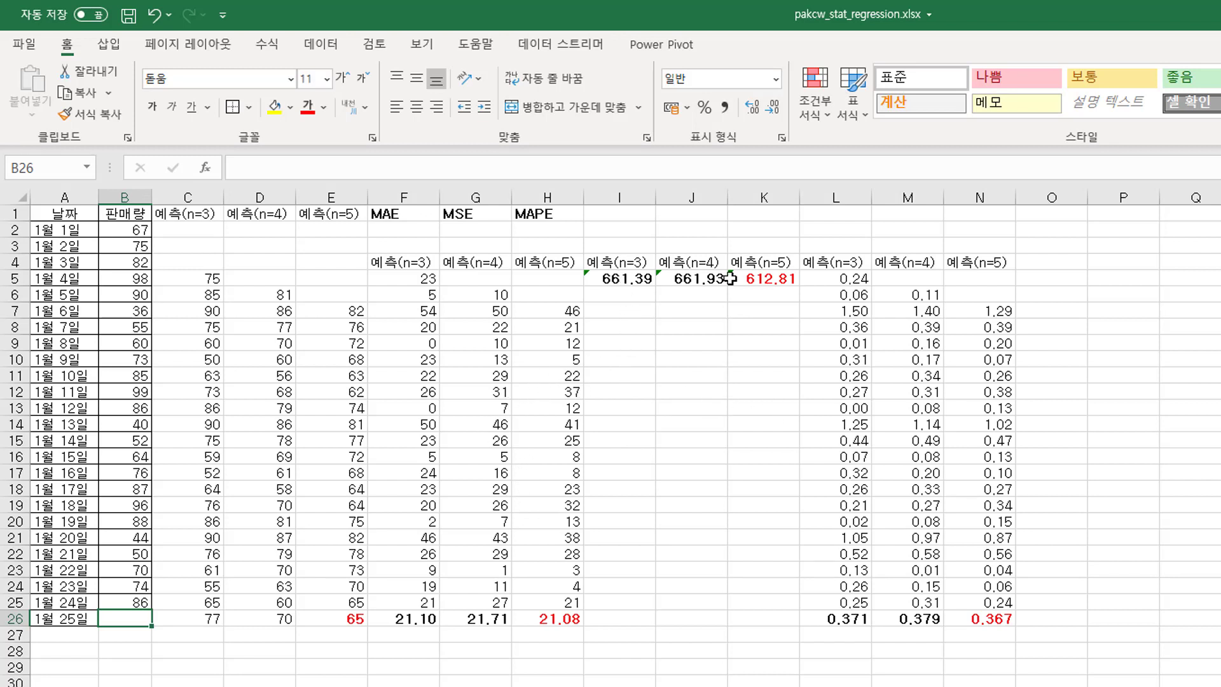
left_click_drag(624, 264, 764, 276)
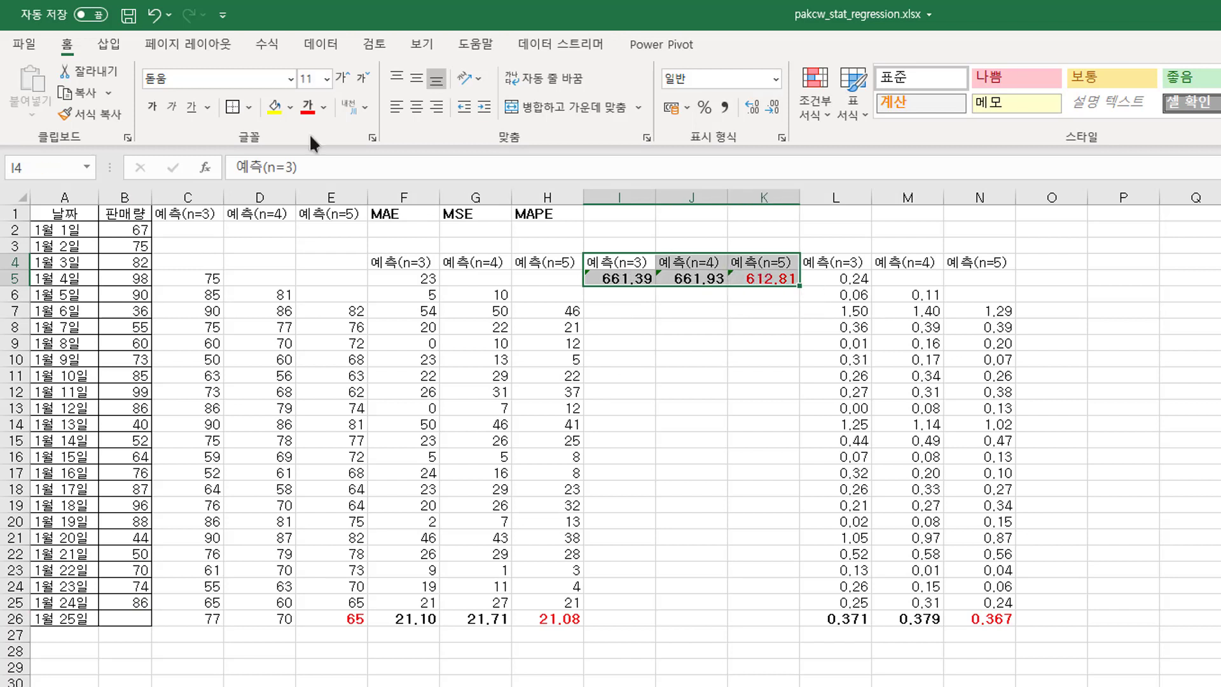
left_click(599, 473)
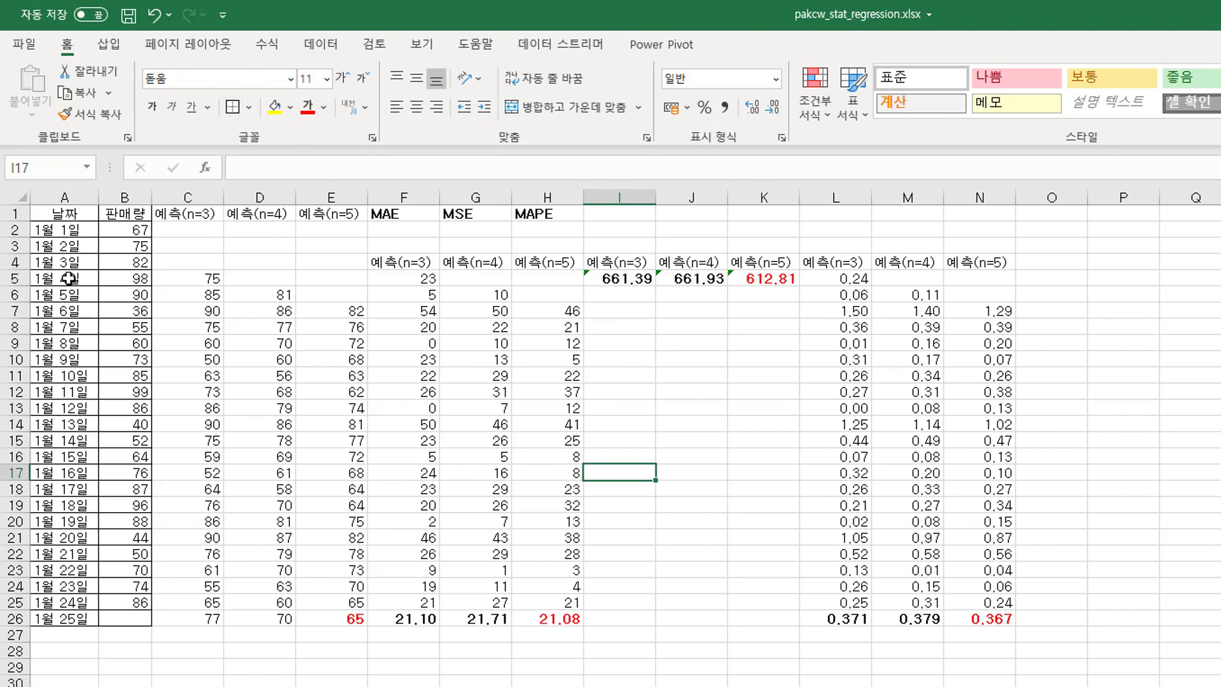
Insert a 2-D line chart of the daily 판매량 by 날짜 from A1:B25
left_click_drag(64, 216, 128, 599)
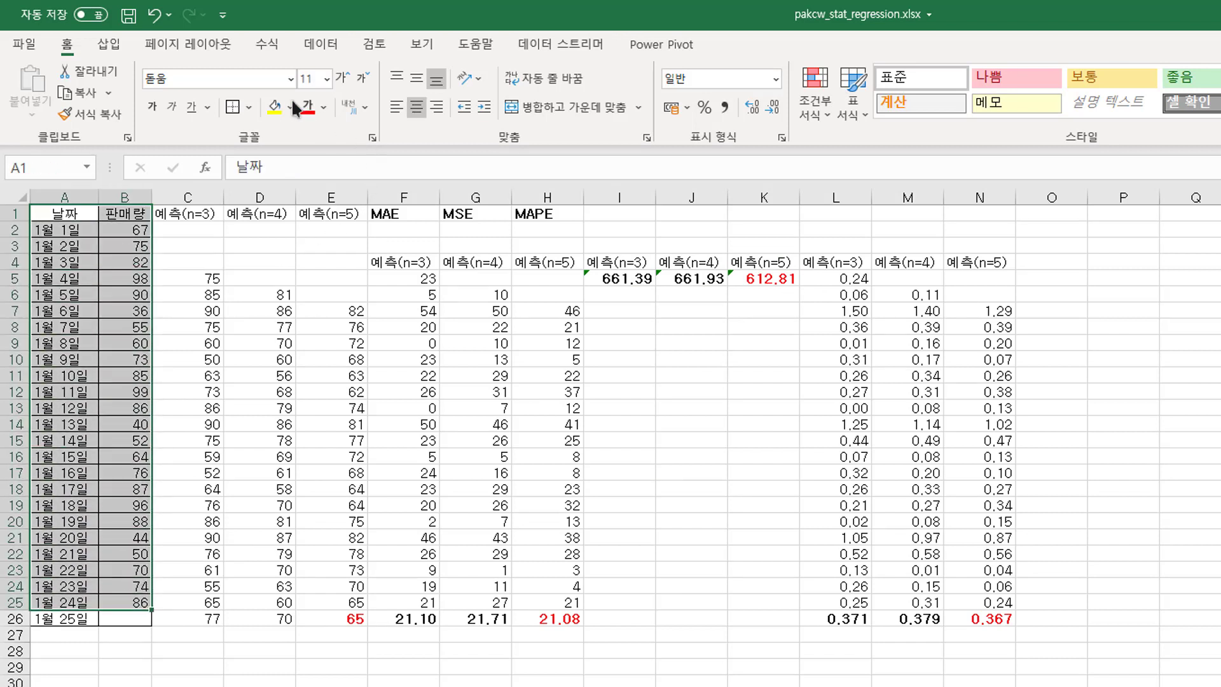
left_click(108, 45)
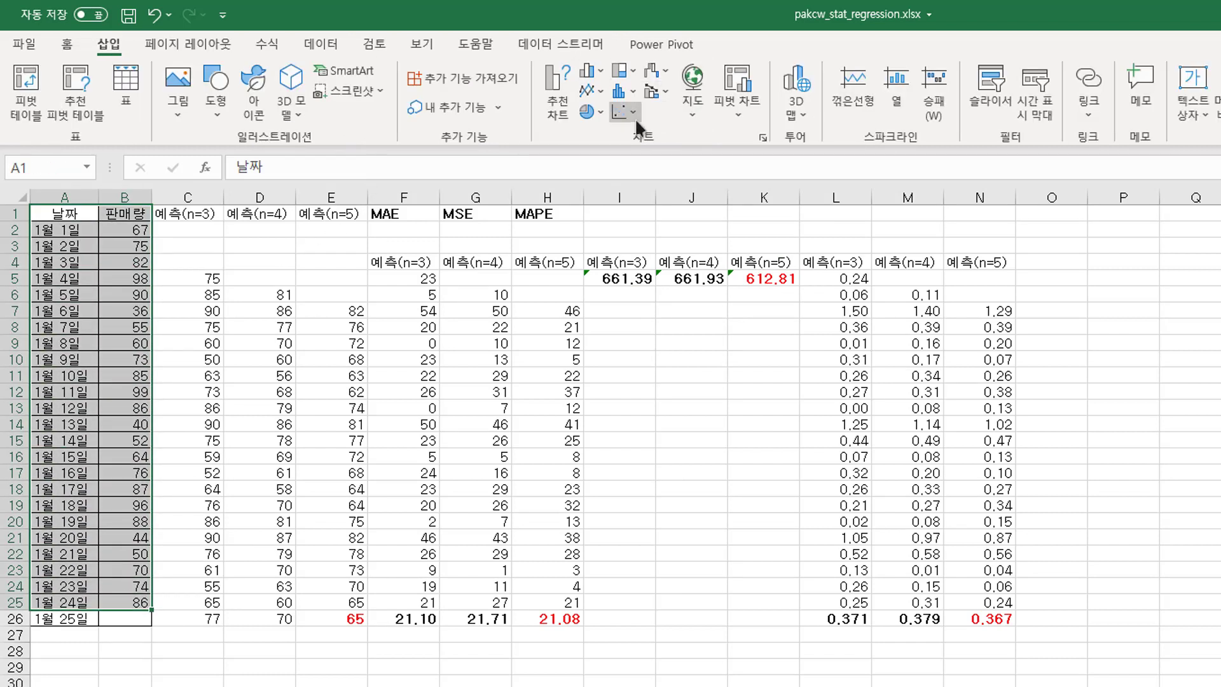
left_click(601, 90)
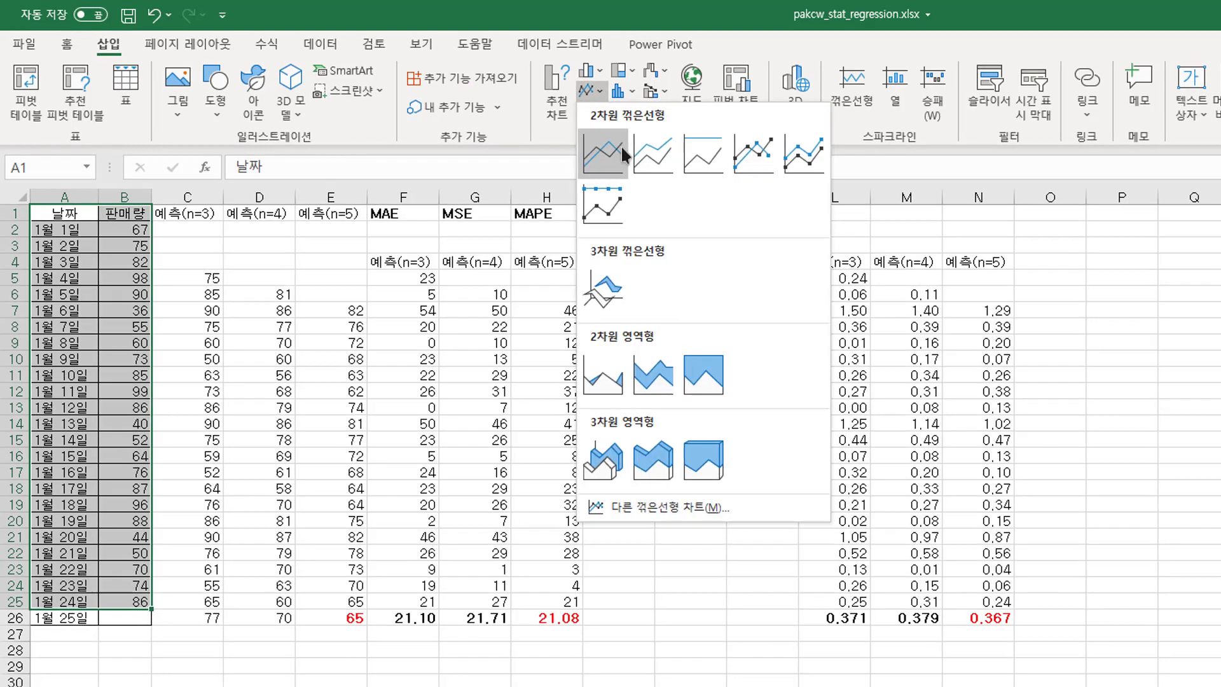
left_click(607, 159)
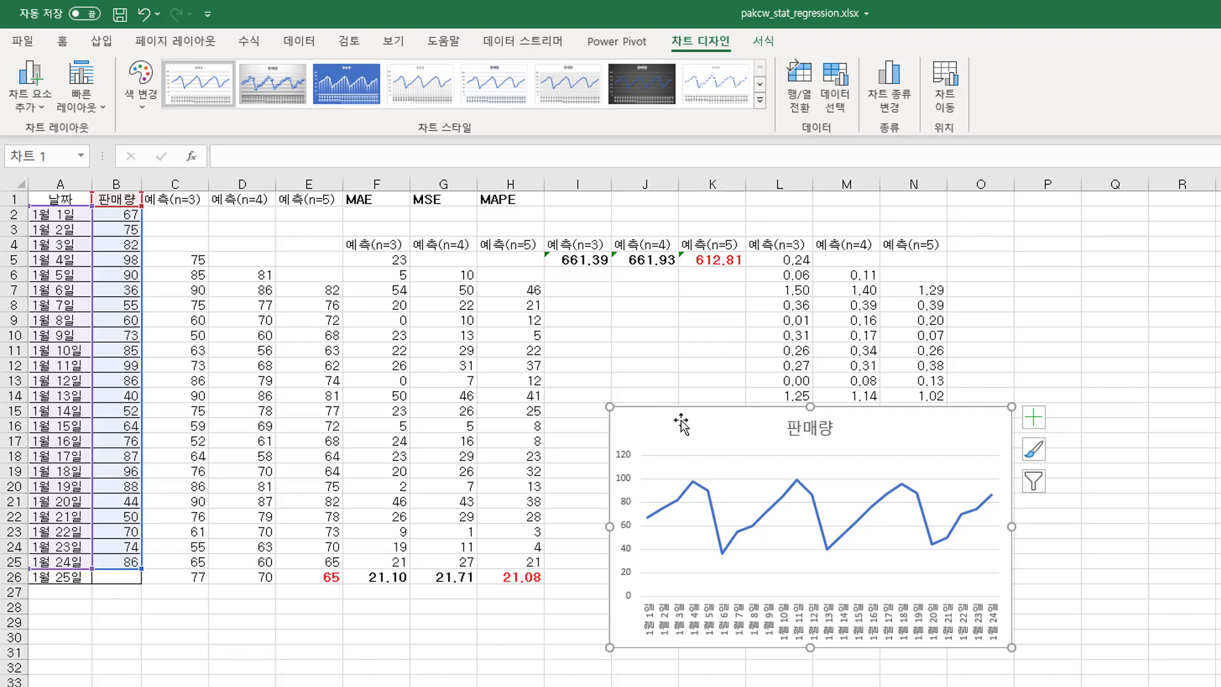
Move the 판매량 chart clear of the error tables and stretch it to about twice its width
left_click_drag(681, 417, 1130, 343)
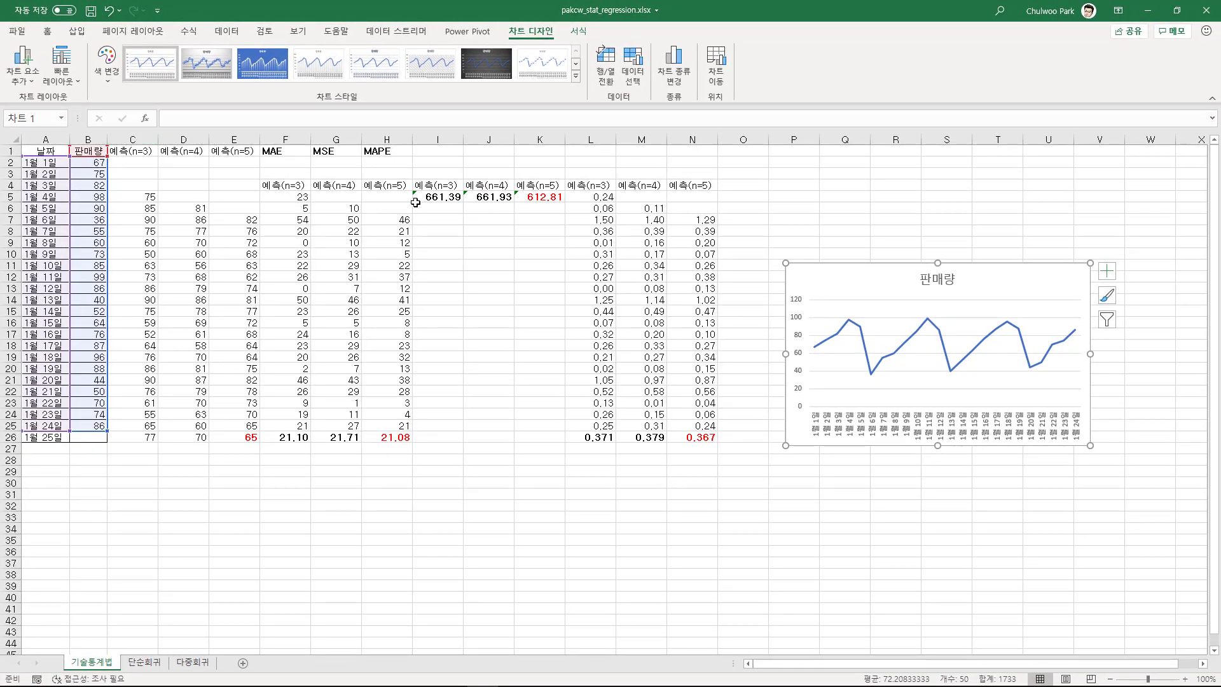
mouse_move(887, 280)
left_mouse_down()
mouse_move(564, 336)
mouse_move(1009, 280)
mouse_move(887, 277)
left_mouse_up()
left_click_drag(503, 344, 502, 344)
key("Escape")
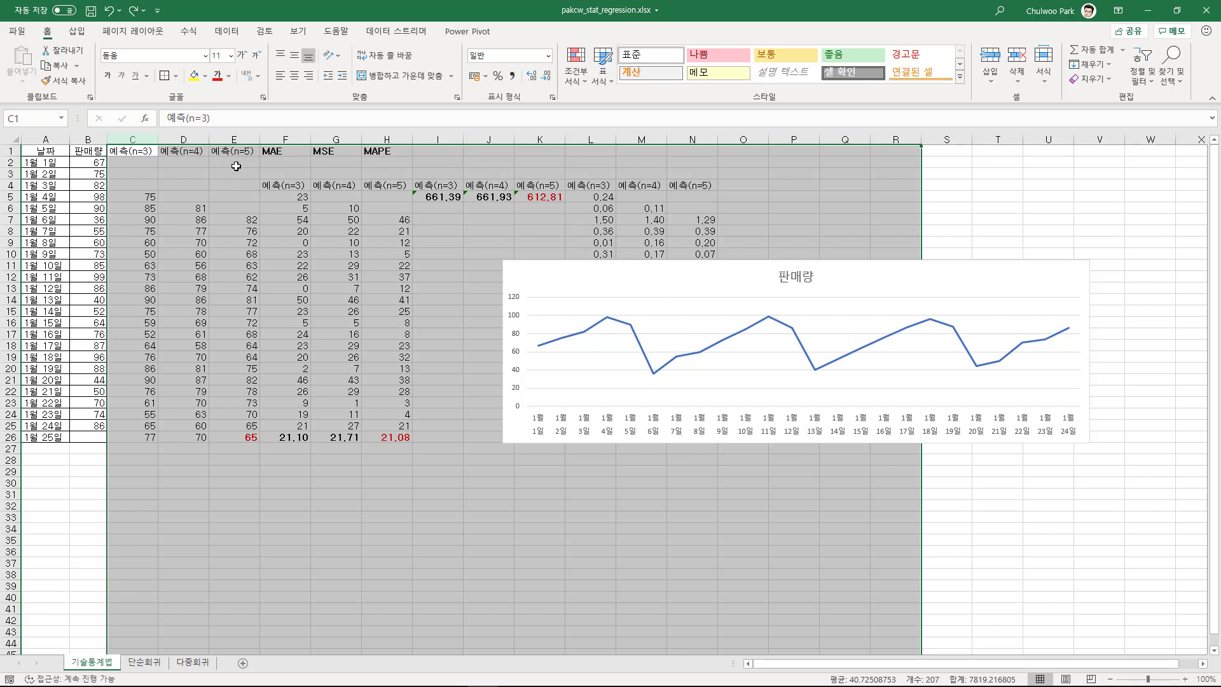
Delete the n=3 and n=4 forecast columns and all MAE, MSE and MAPE columns, keeping only the n=5 forecast
left_click(183, 201)
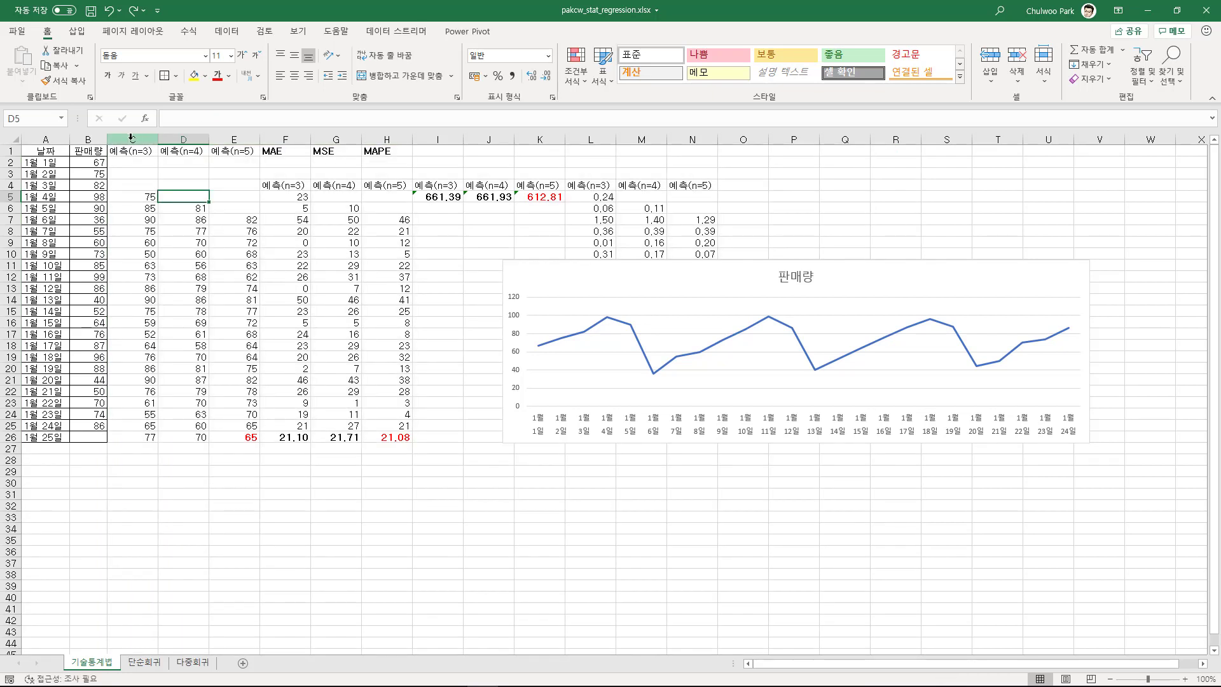
left_click_drag(133, 139, 928, 139)
right_click(189, 139)
left_click(219, 267)
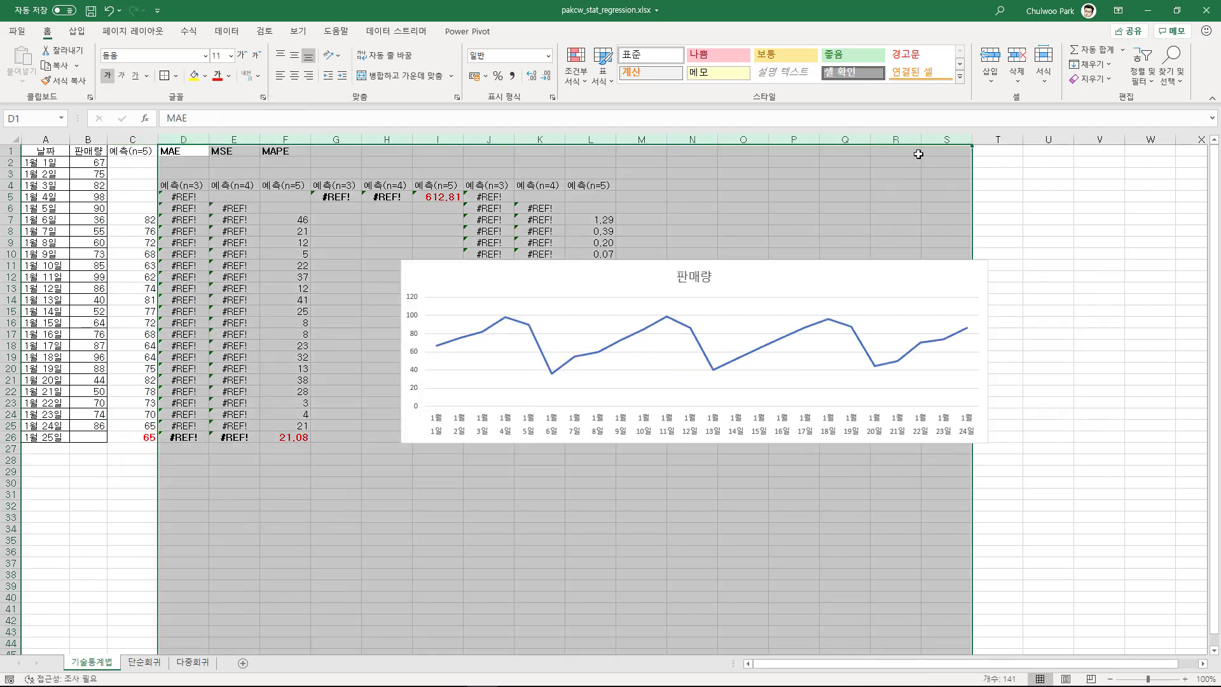
right_click(911, 141)
left_click(944, 264)
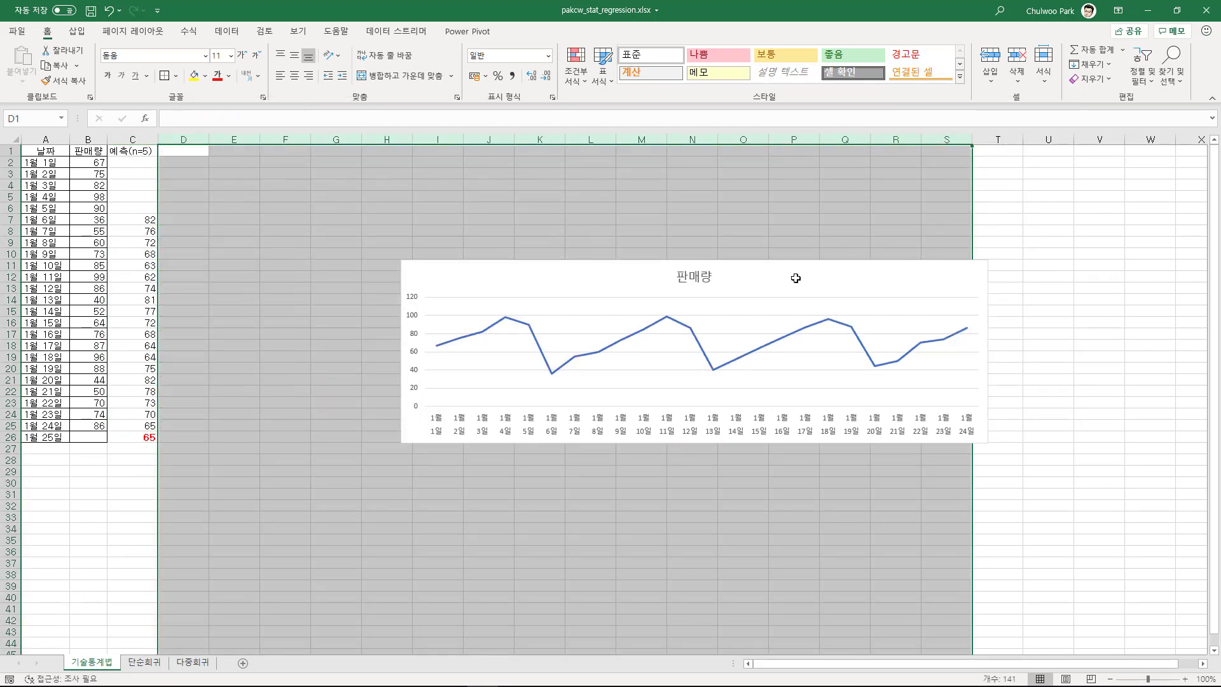
Delete the 판매량 line chart from the sheet
left_click(168, 399)
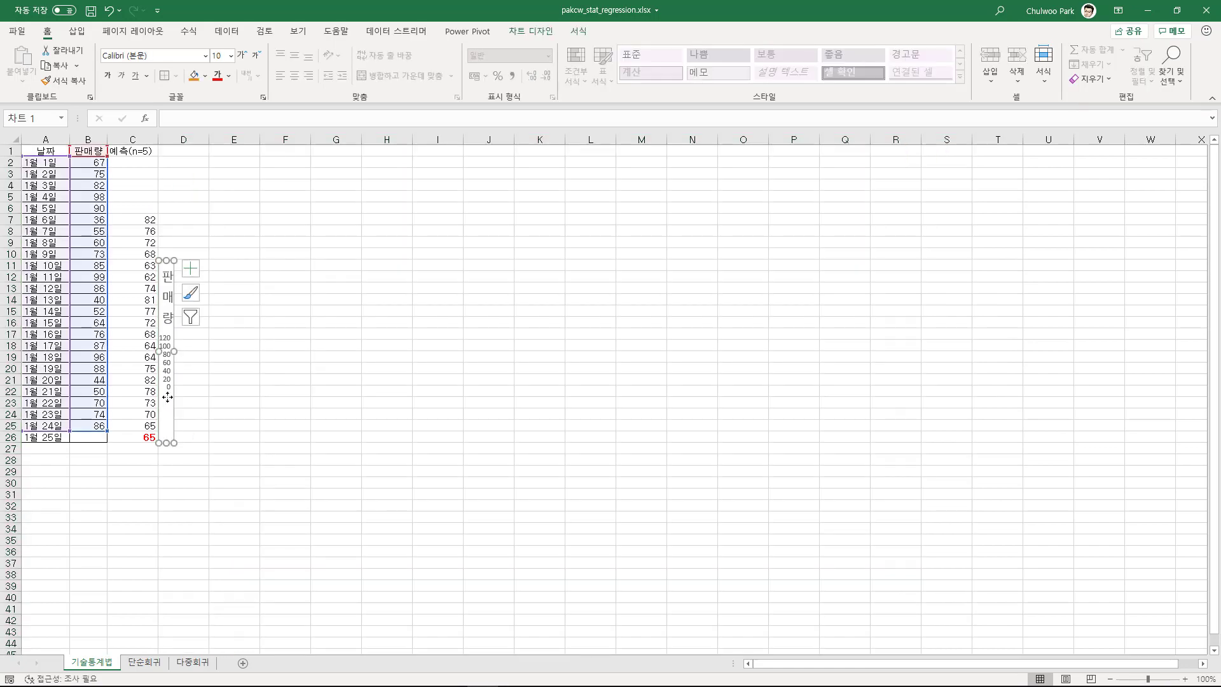
key("Delete")
left_click(218, 196)
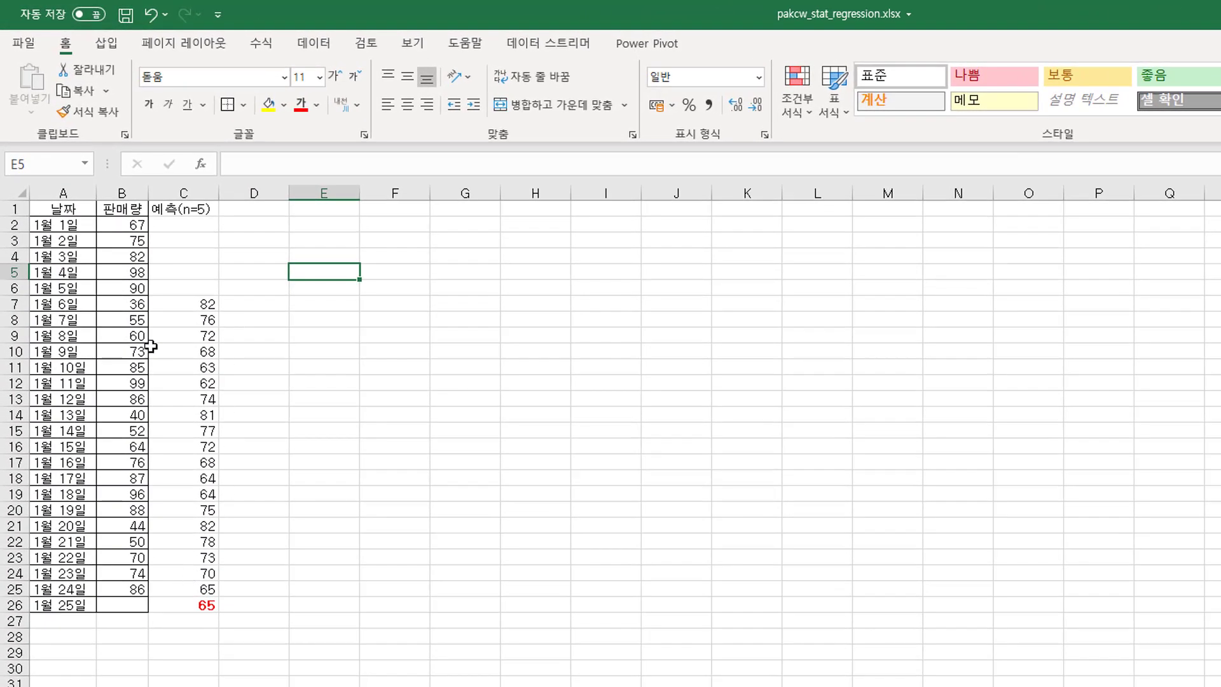
Insert a new column before 판매량 and give it the header 요일 in B1
left_click(122, 193)
right_click(122, 194)
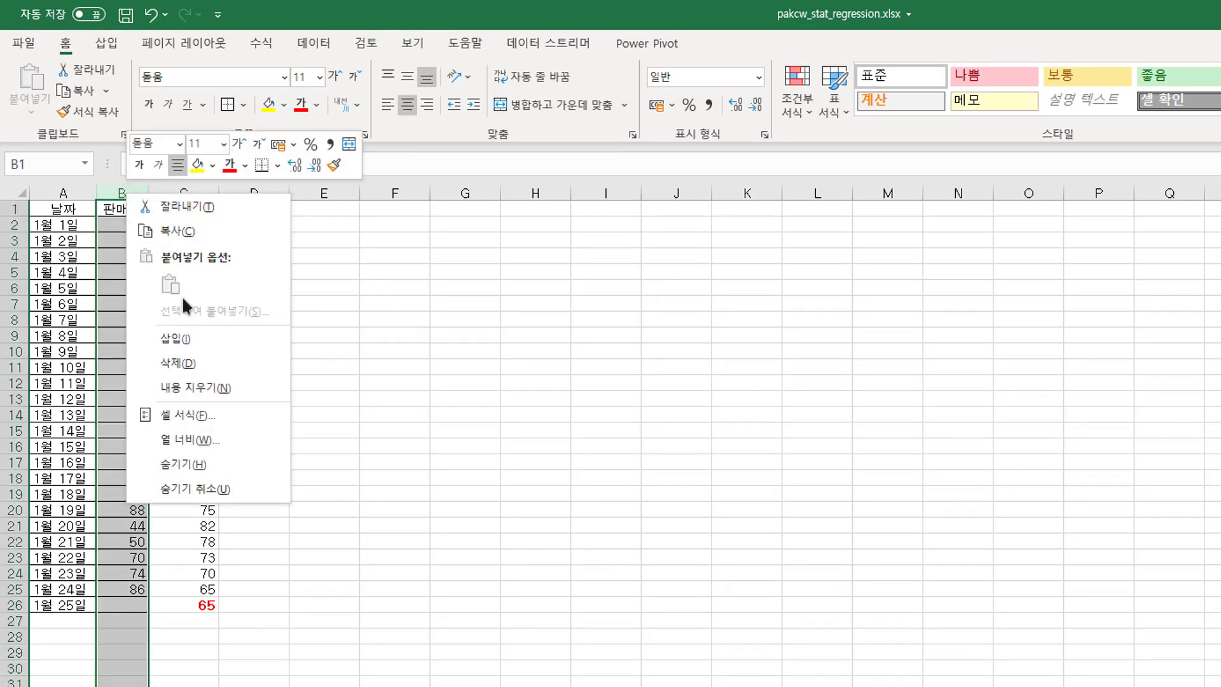
left_click(197, 337)
left_click(124, 210)
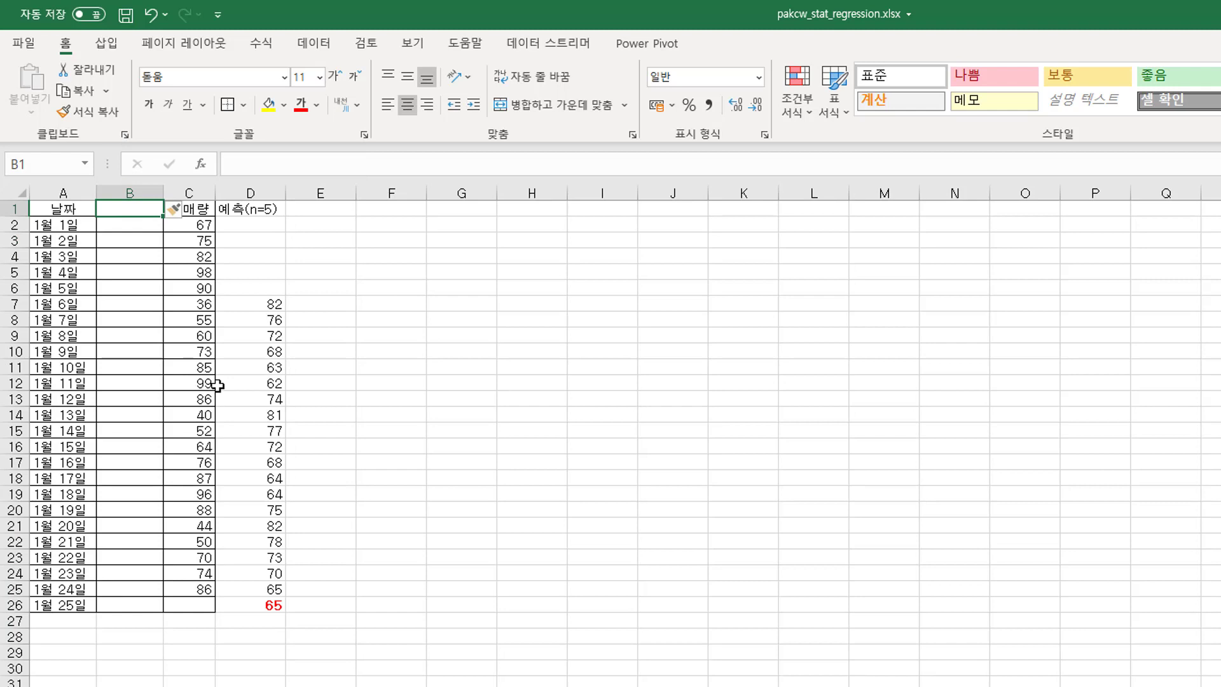
type("요일")
key("Return")
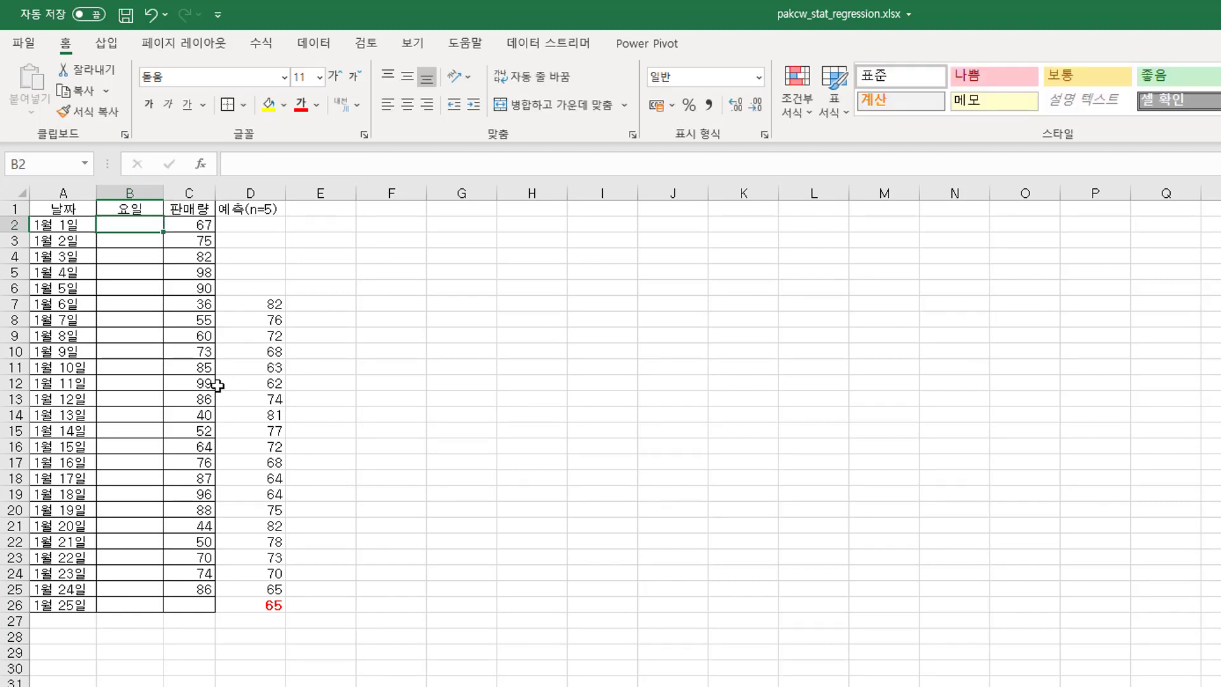
Enter the weekdays 일 in B2 and 월 in B3
type("일 월")
key("Return")
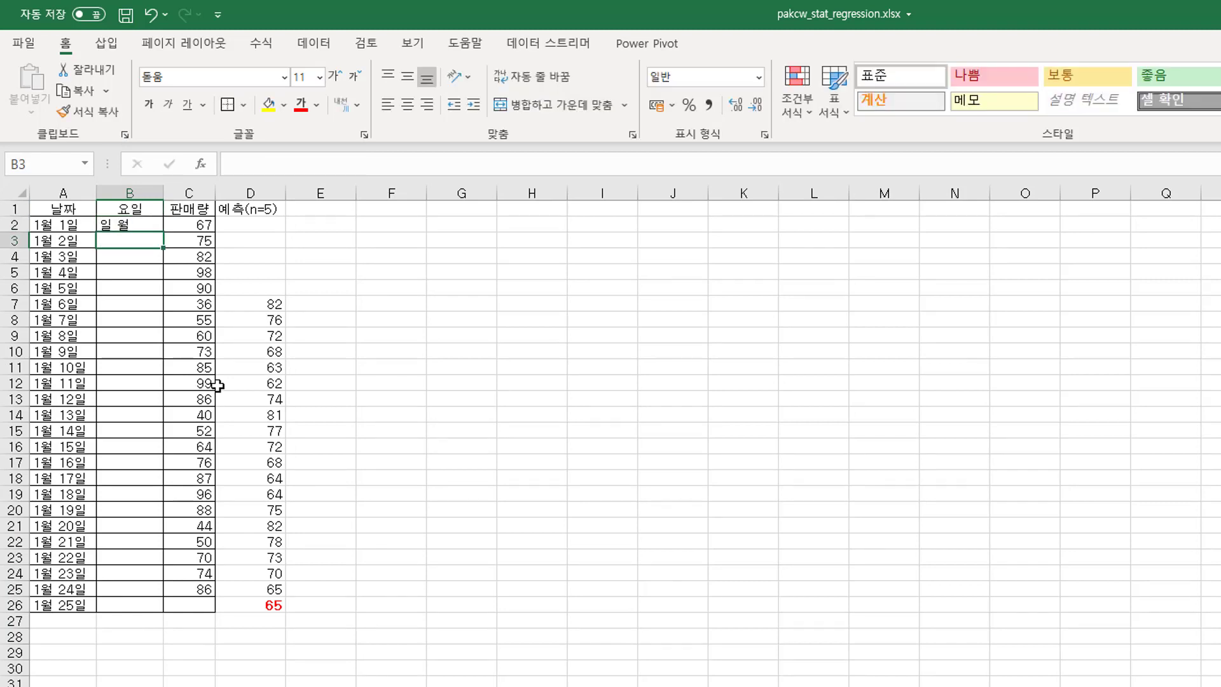
key("Up")
type("일")
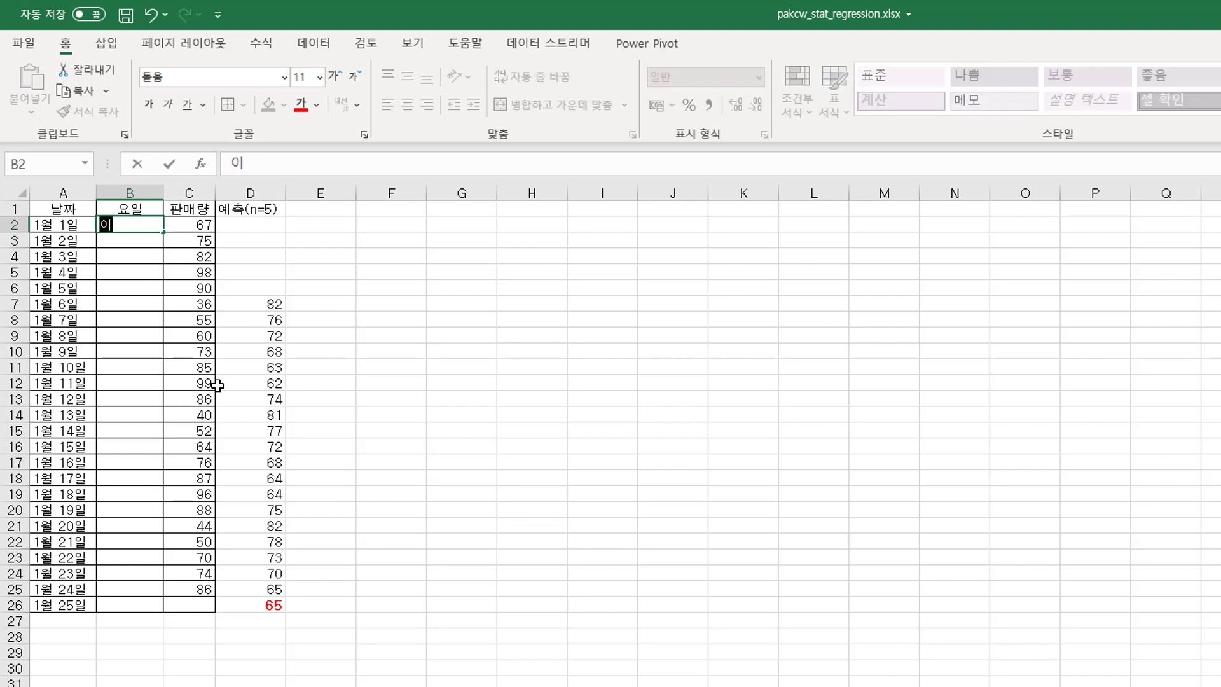
key("Return")
type("월")
key("Return")
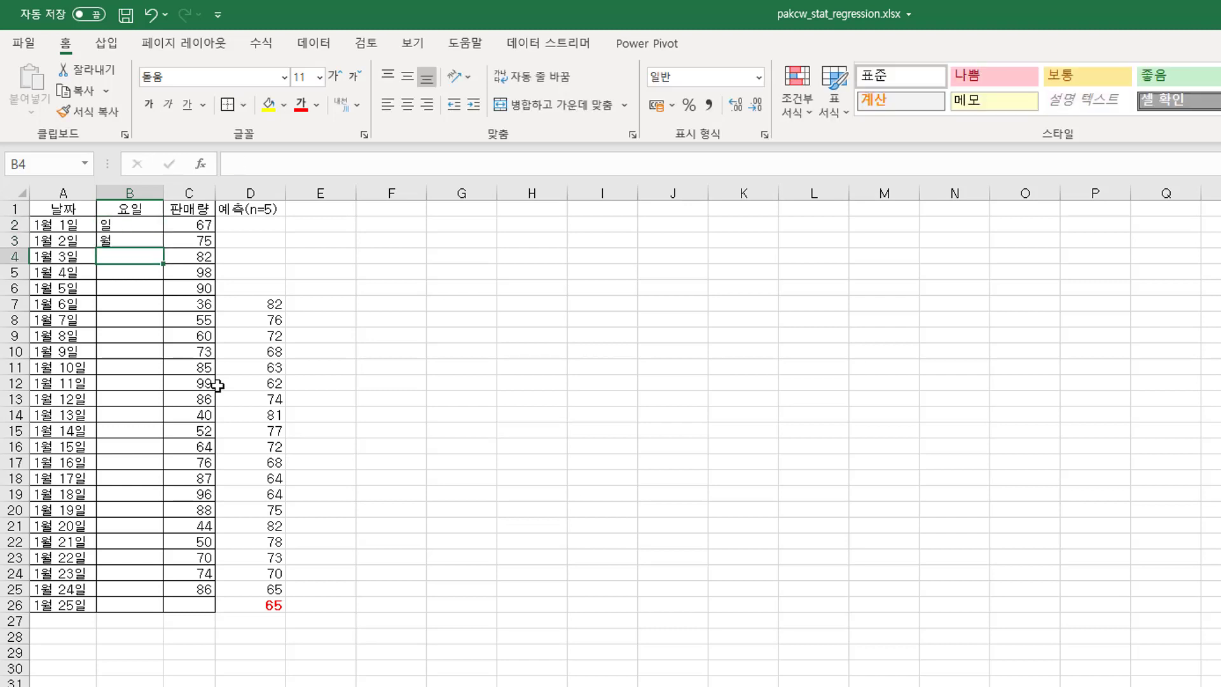
Fill the weekday series from B2:B3 down to B26 and narrow column B
left_click(131, 227)
left_click_drag(131, 227, 134, 242)
double_click(163, 248)
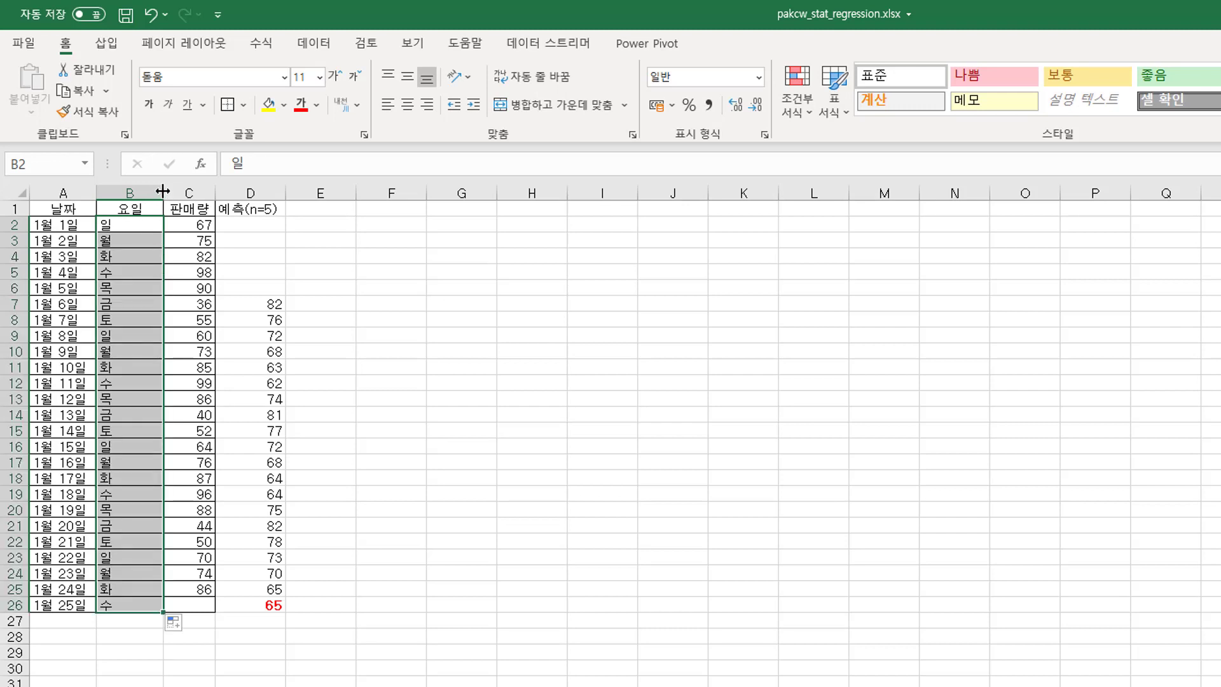
left_click_drag(163, 190, 135, 191)
left_click(115, 273)
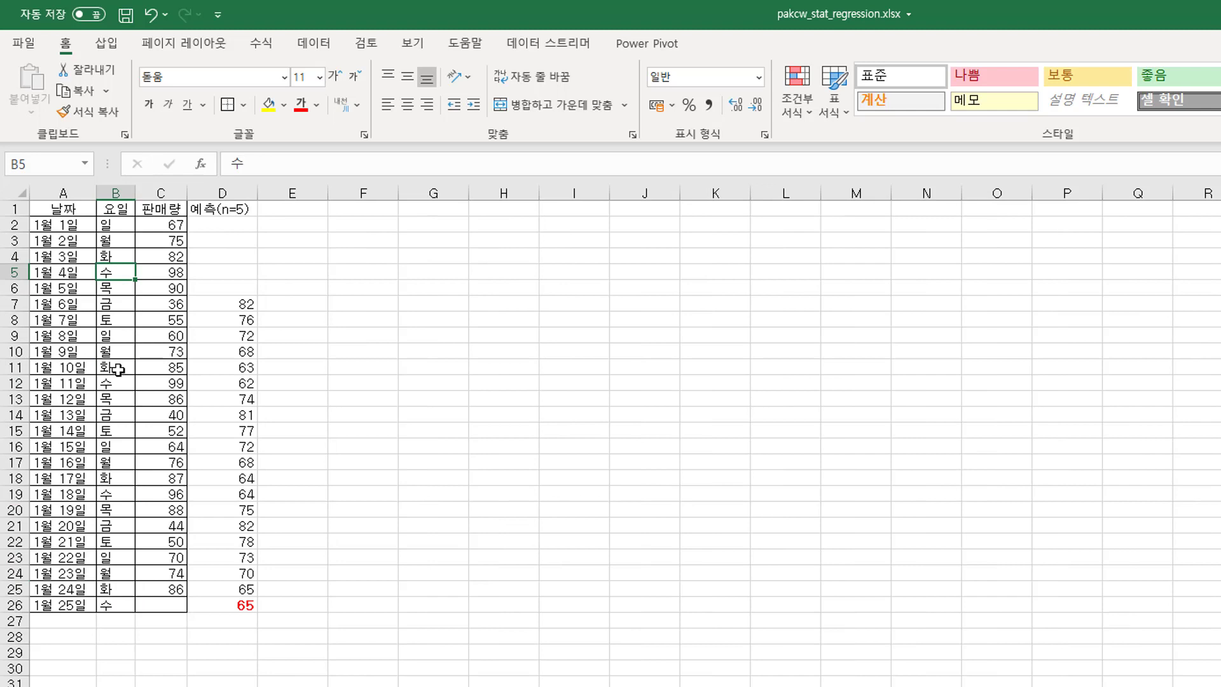
left_click(111, 226)
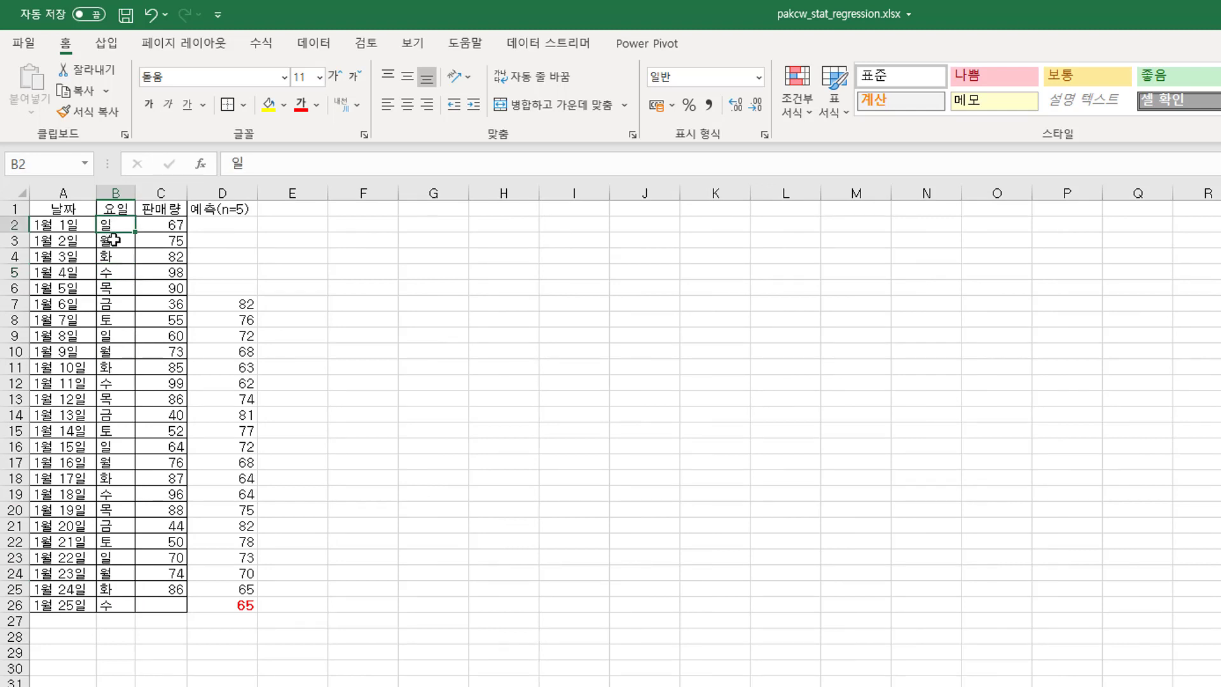
left_click(113, 240)
left_click(112, 287)
left_click(115, 346)
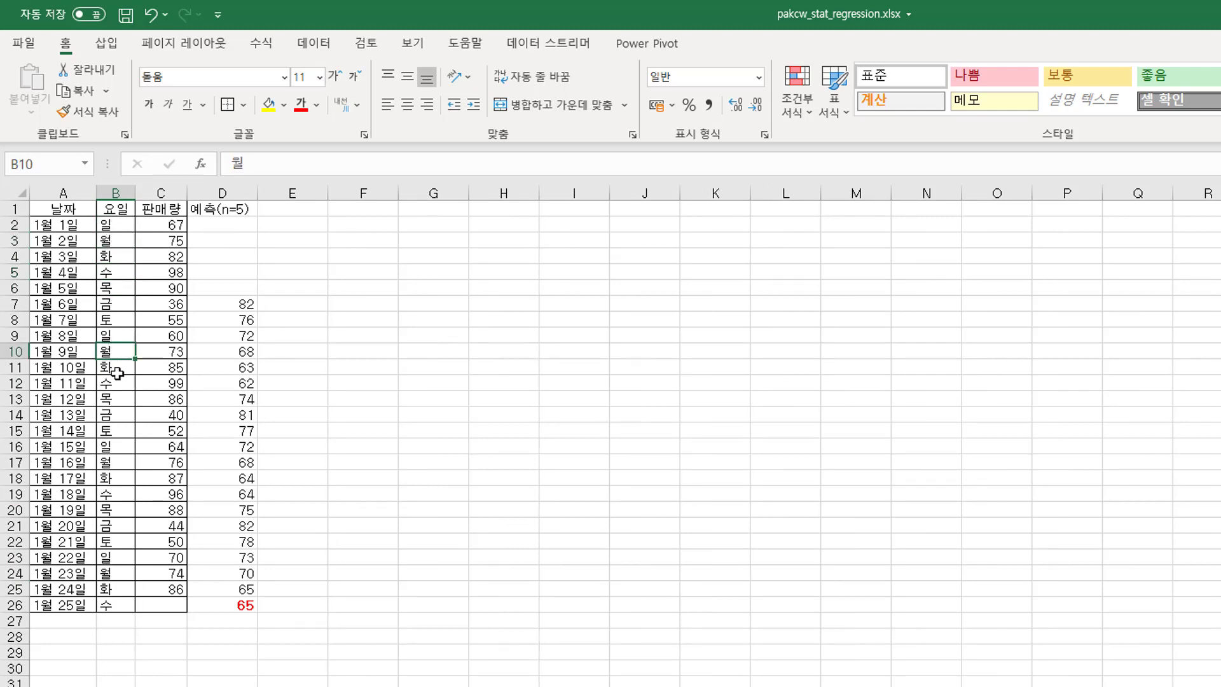
left_click(118, 372)
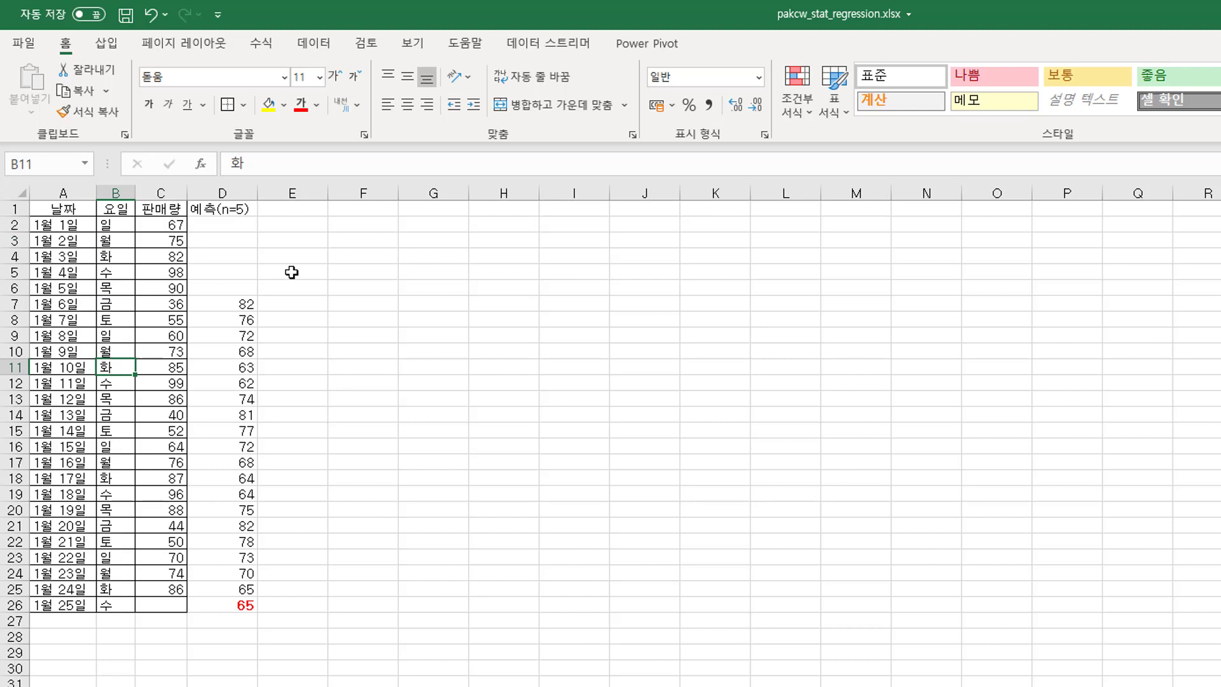
Enter 일 in H2 and 월 in H3, and fill the weekday series down to 토 in H8
left_click(375, 226)
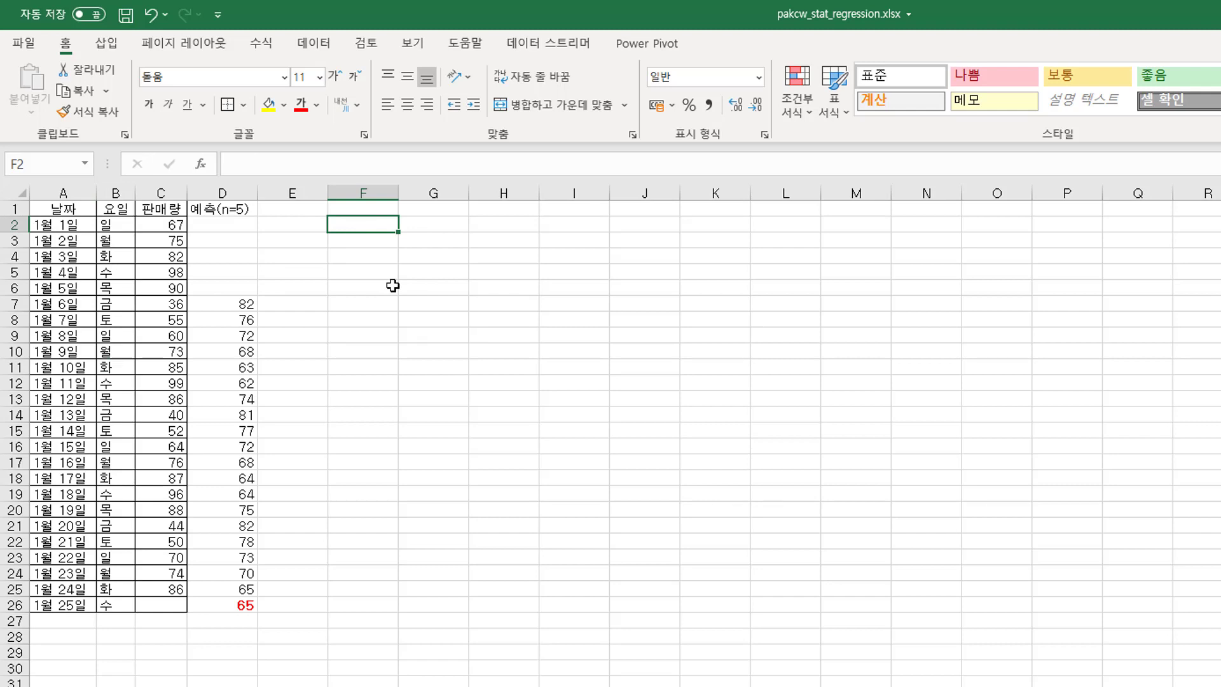
key("Right")
key("Right")
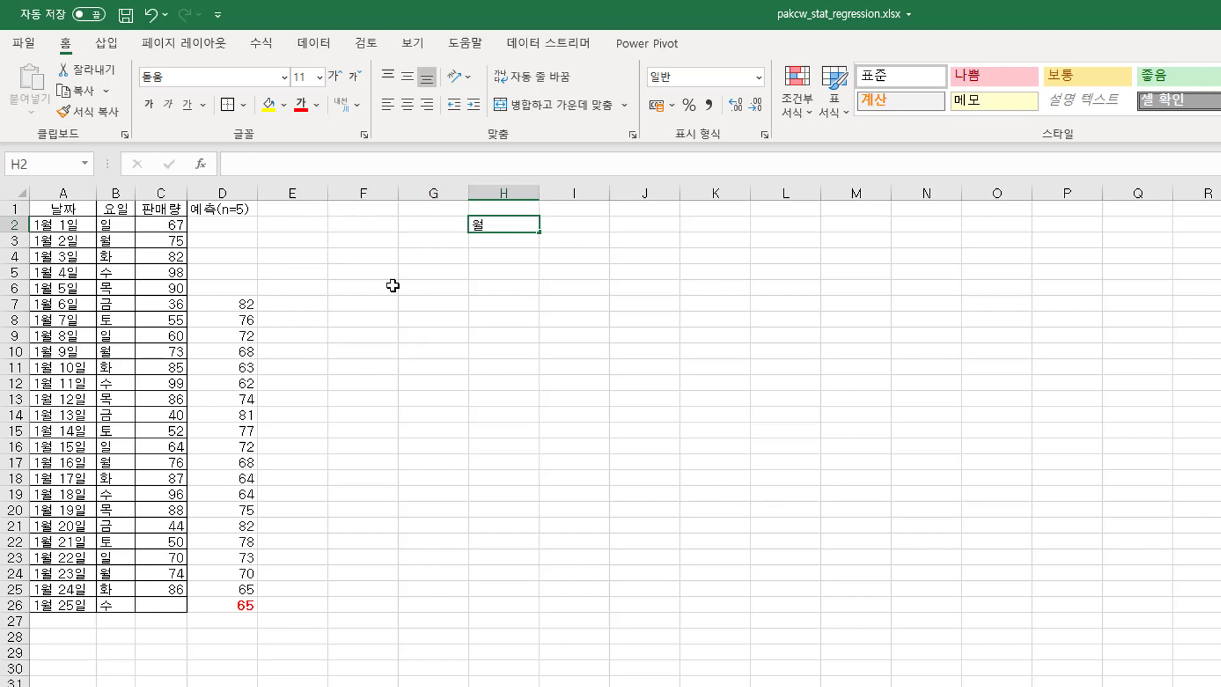
type("ㅇ")
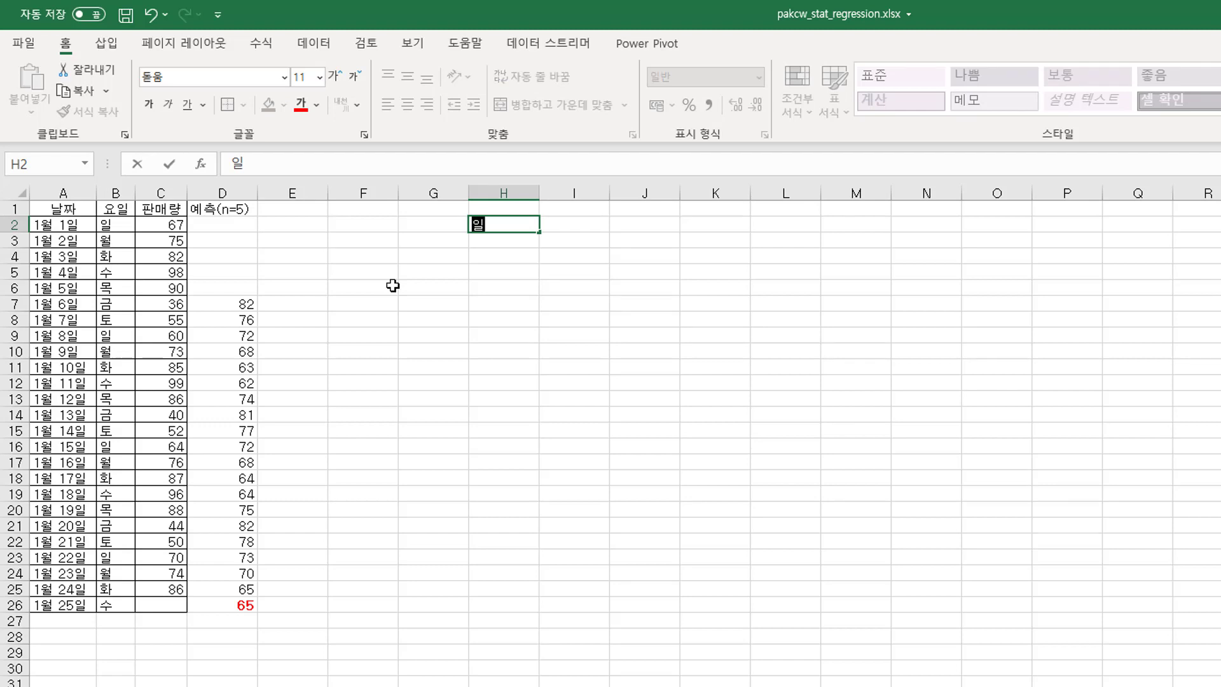
key("Return")
type("우")
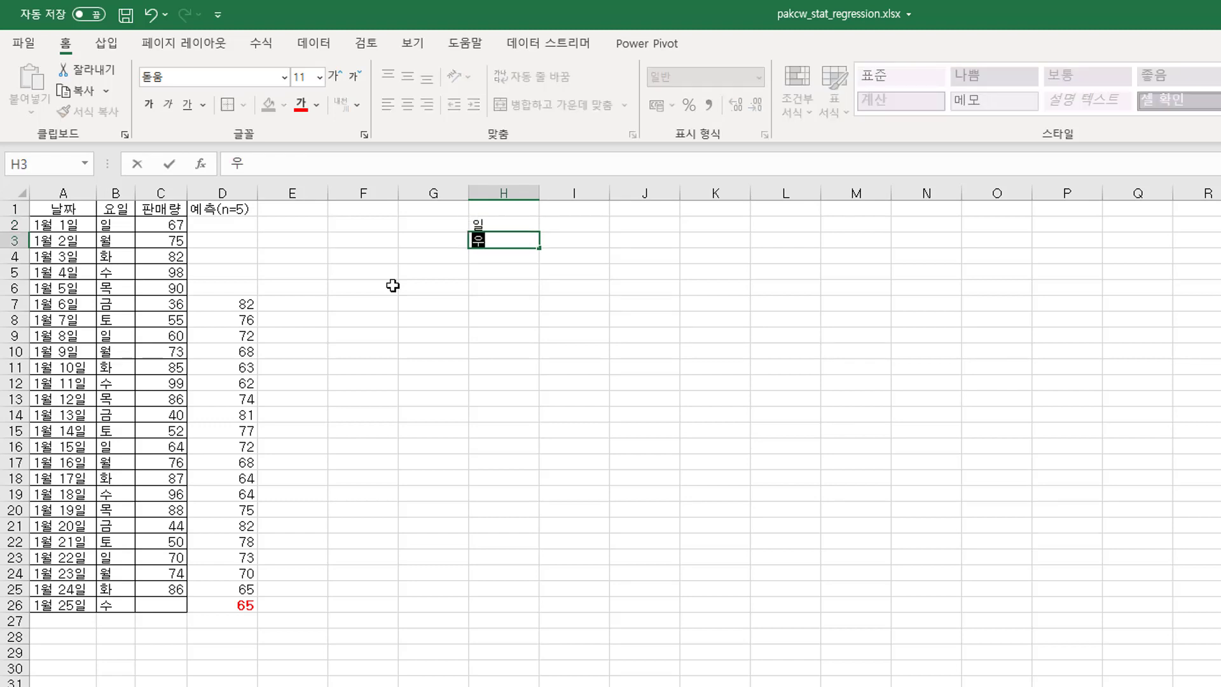
type("ㅓㄹ")
key("Return")
left_click(503, 230)
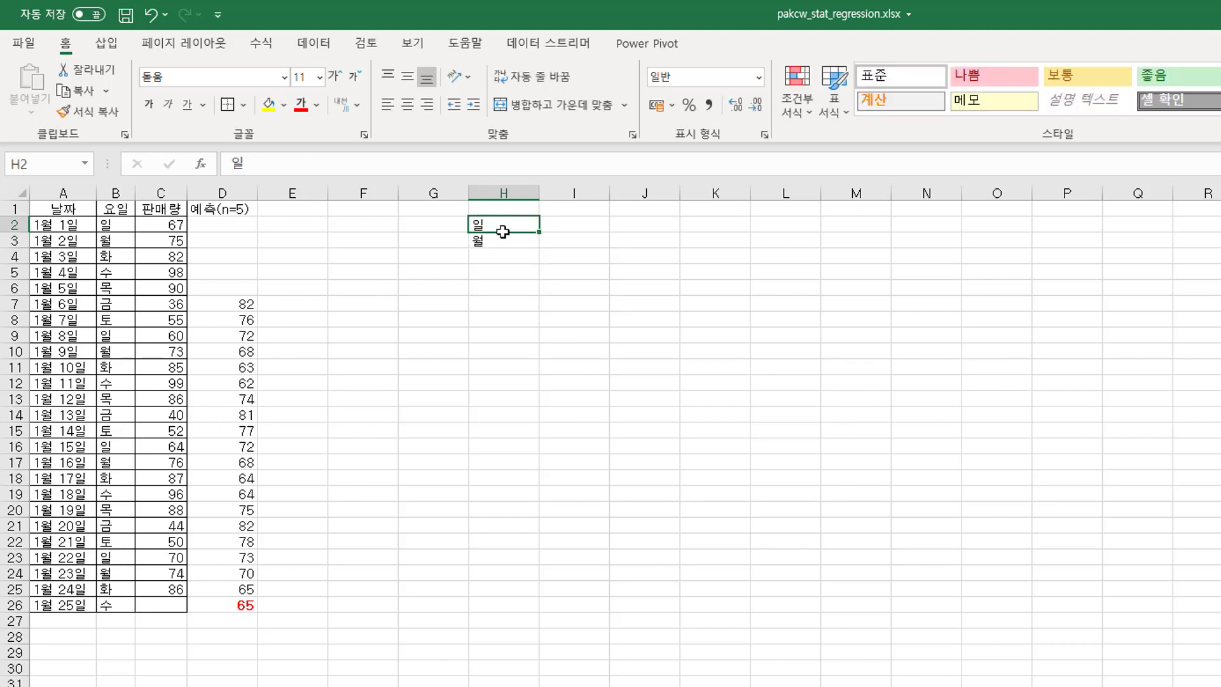
left_click_drag(503, 232, 541, 329)
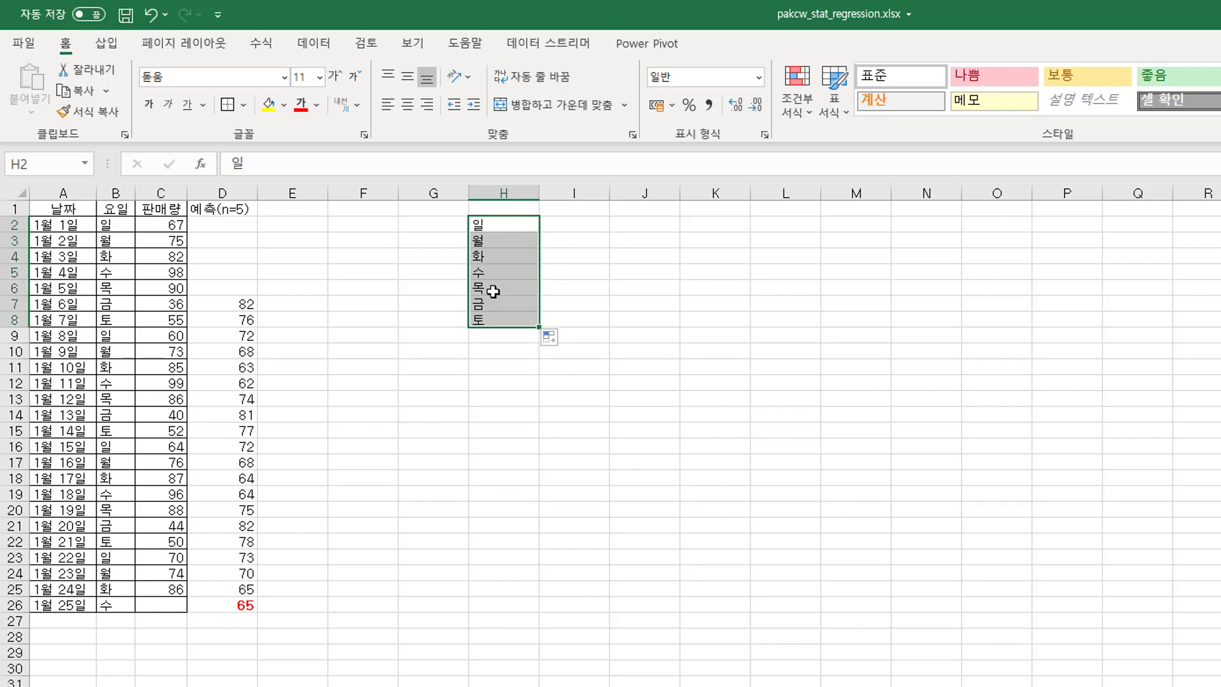
Apply all borders to the weekday table in H1:I8 and narrow column H to fit the weekday letters
left_click(494, 289)
left_click_drag(494, 210, 590, 321)
left_click(245, 105)
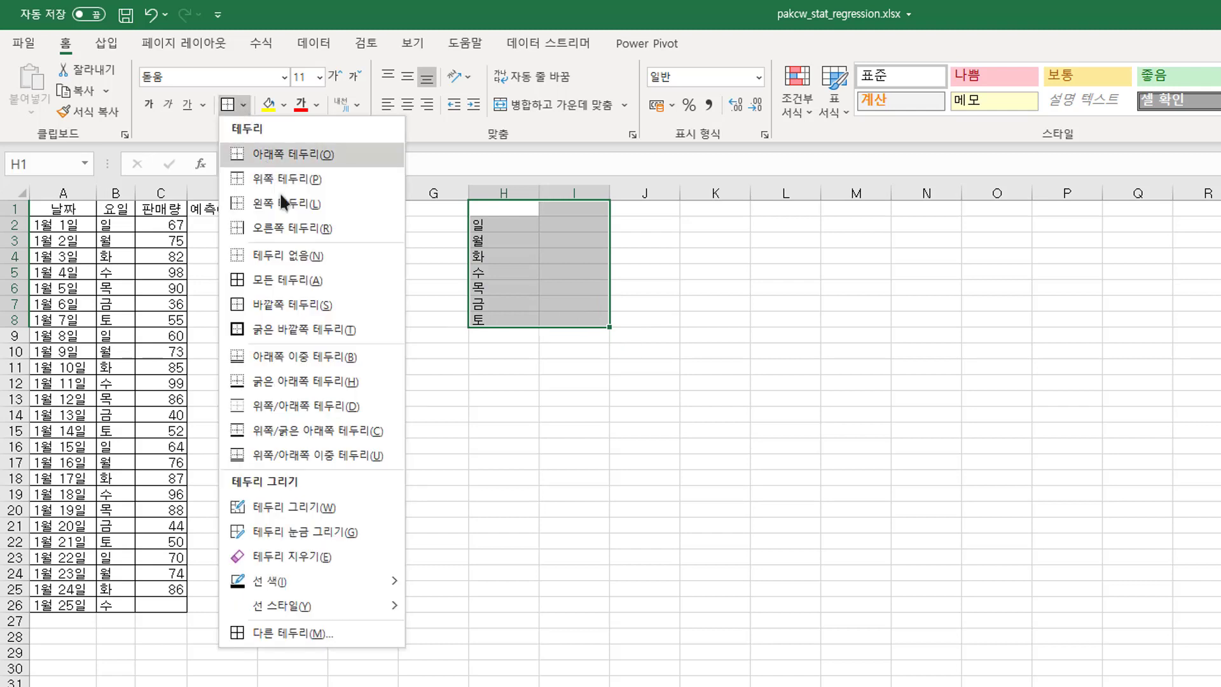
left_click(273, 280)
left_click(505, 261)
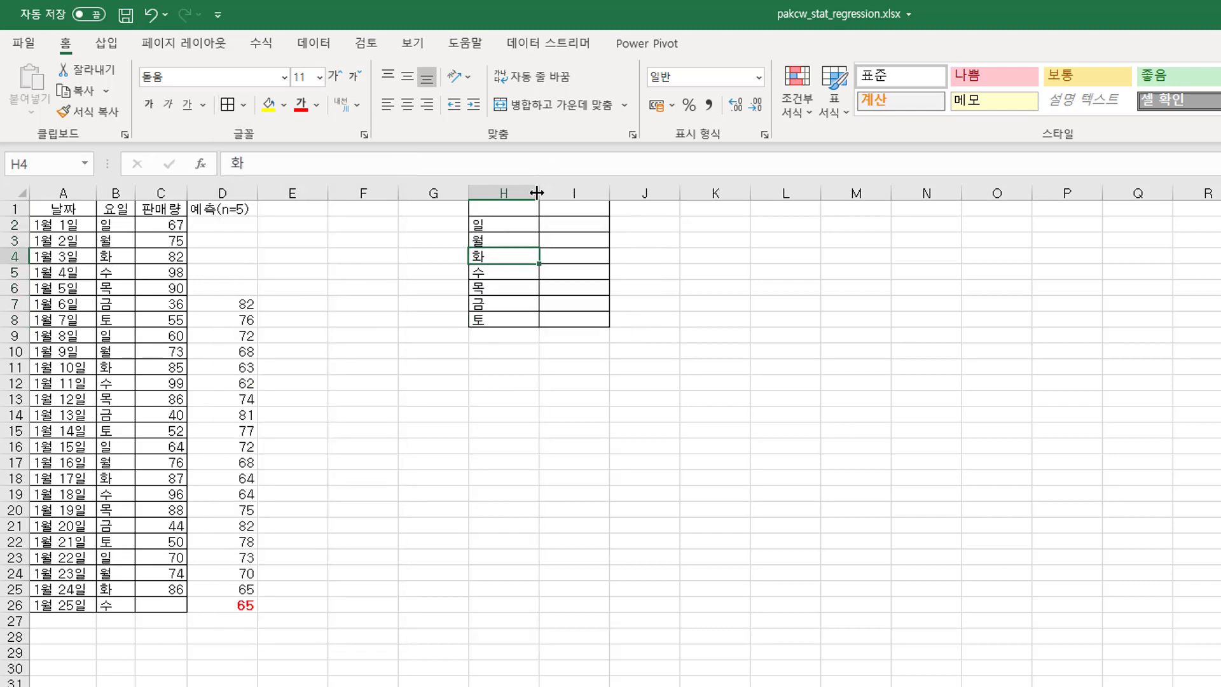
left_click_drag(537, 193, 521, 320)
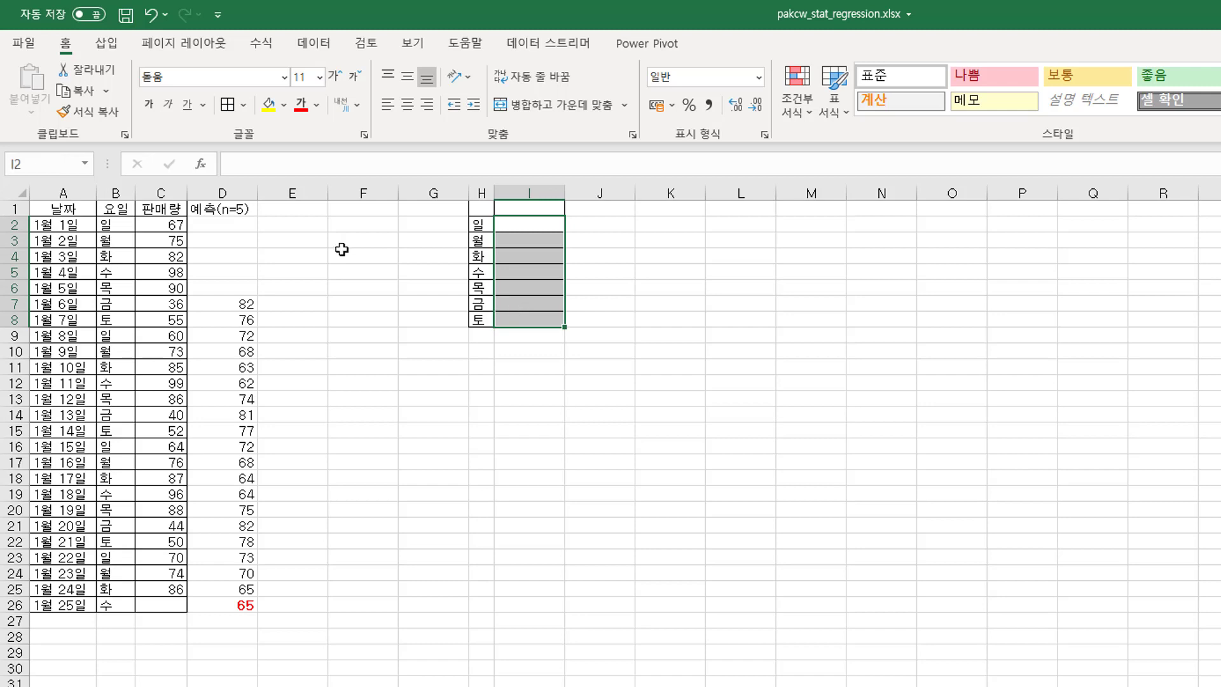
Enter the header 판/예 in E1 beside the 예측(n=5) column
left_click(342, 249)
left_click(277, 211)
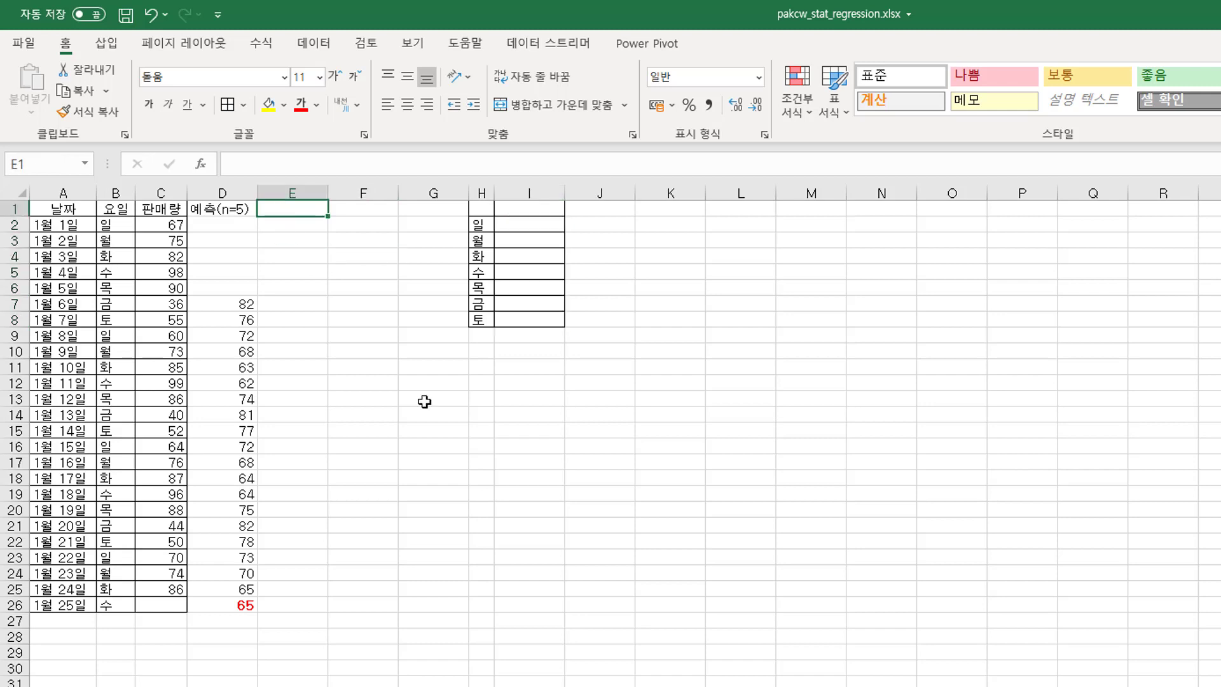
type("판/")
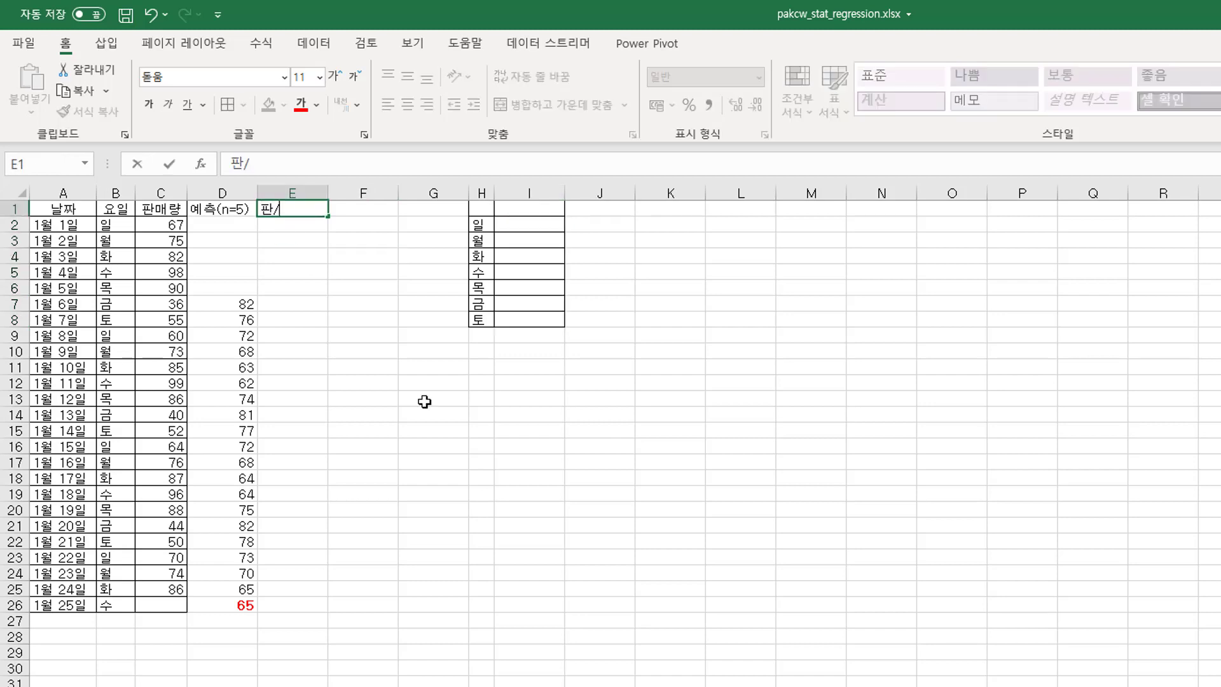
type("ㅇㅖ")
key("Return")
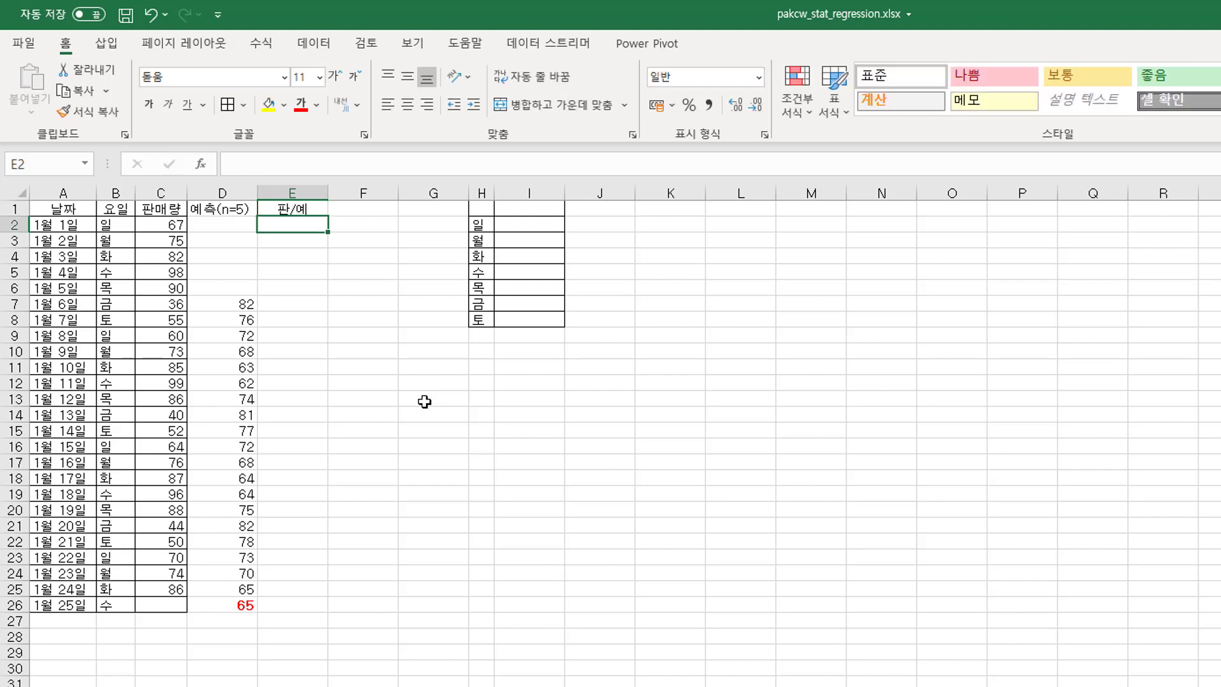
Enter =C7/D7 in E7 to divide sales by forecast, and fill the formula down to E25
key("Down")
key("Down")
key("Down")
key("Down")
key("Down")
type("=")
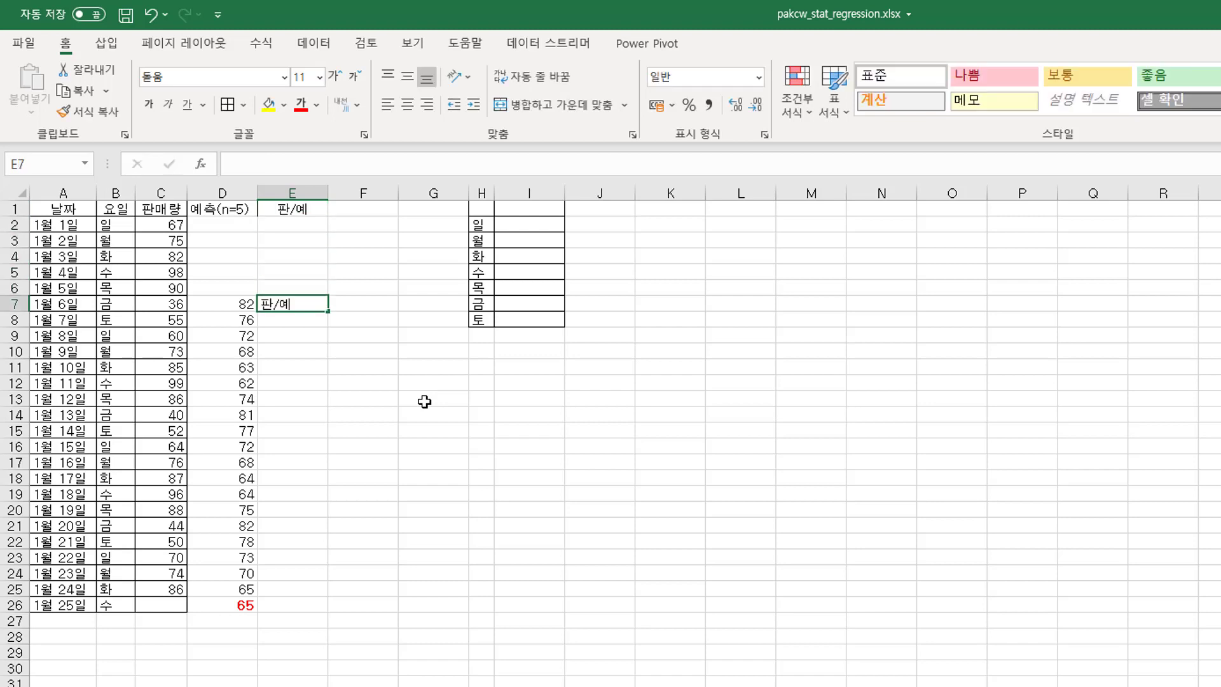
key("Left")
key("Left")
type("/")
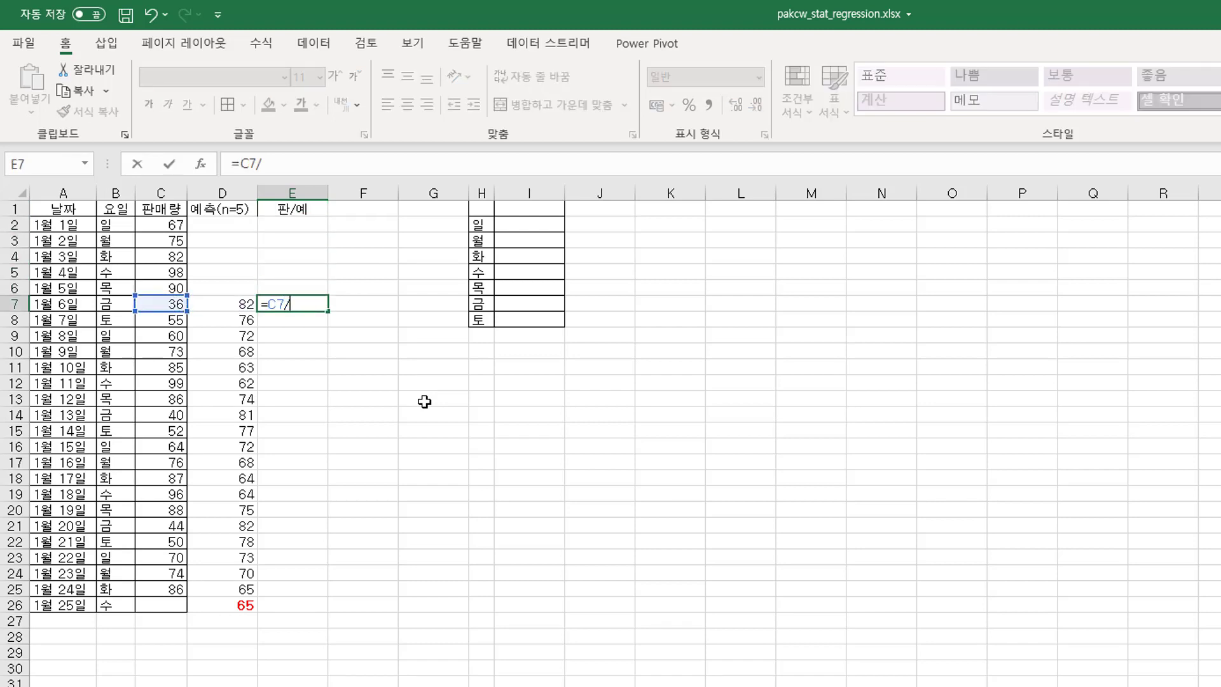
key("Right")
key("Left")
key("Left")
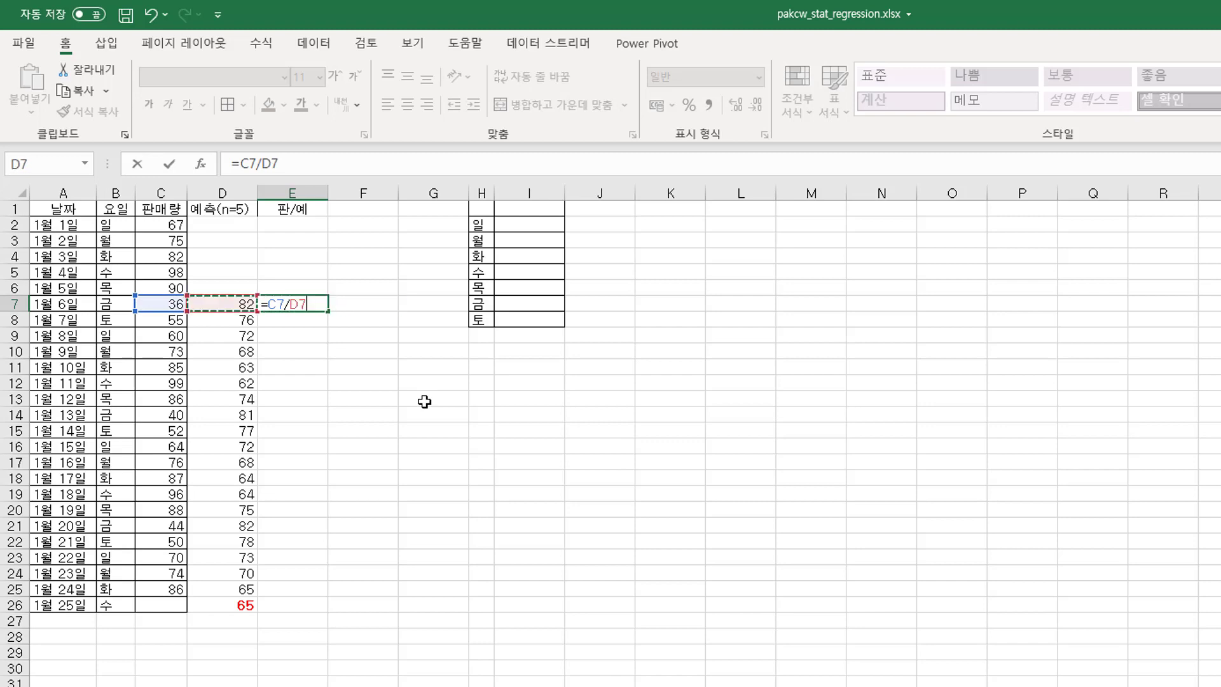
key("Return")
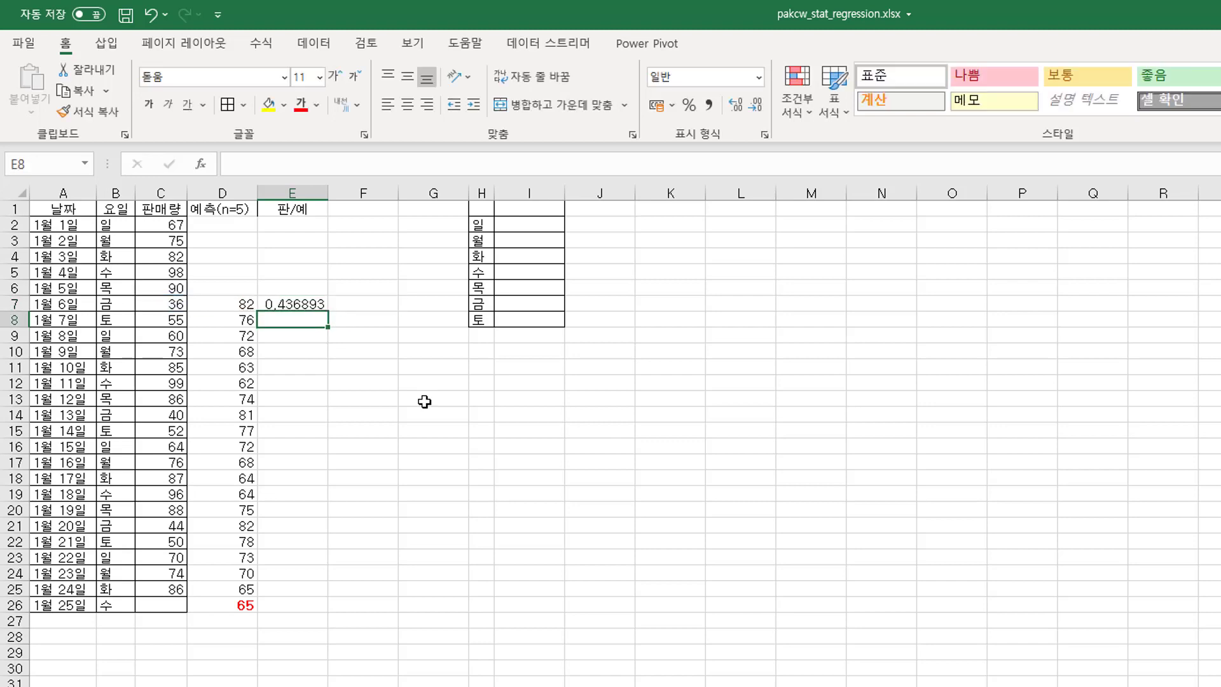
left_click(301, 307)
left_click_drag(329, 309, 321, 595)
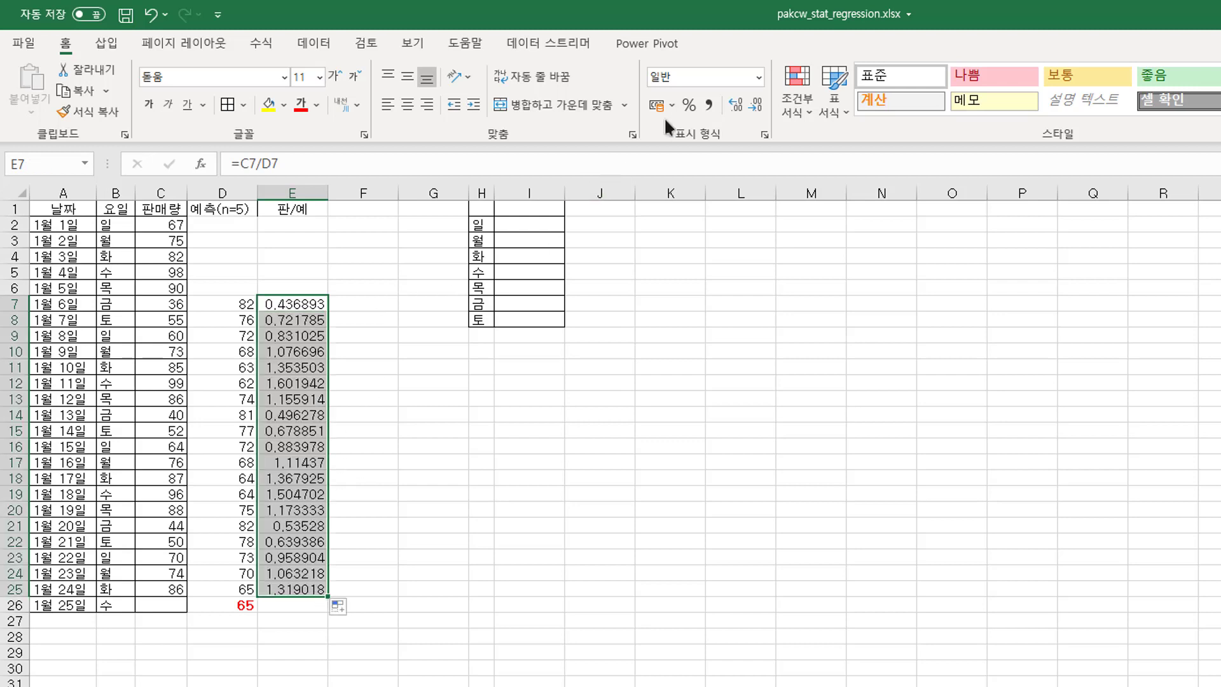
Show the ratios in E7:E25 with two decimal places and fit the width of column E
left_click(751, 105)
left_click(750, 105)
left_click(750, 105)
left_click(751, 105)
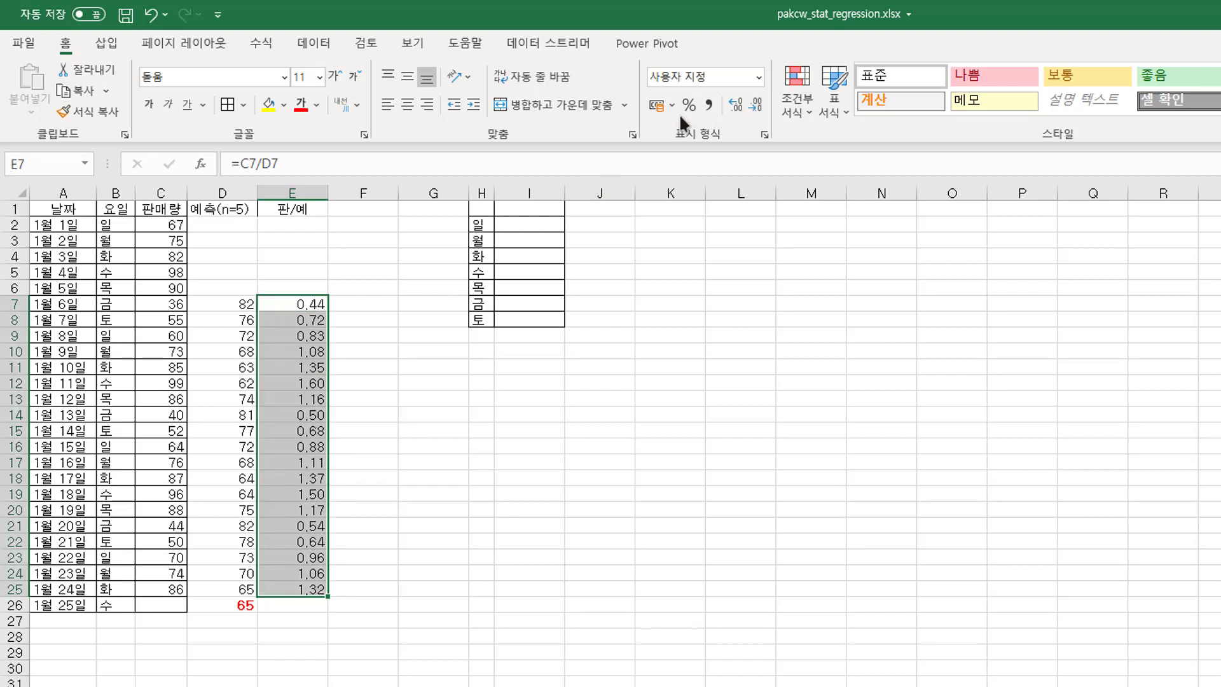
double_click(331, 185)
left_click(322, 335)
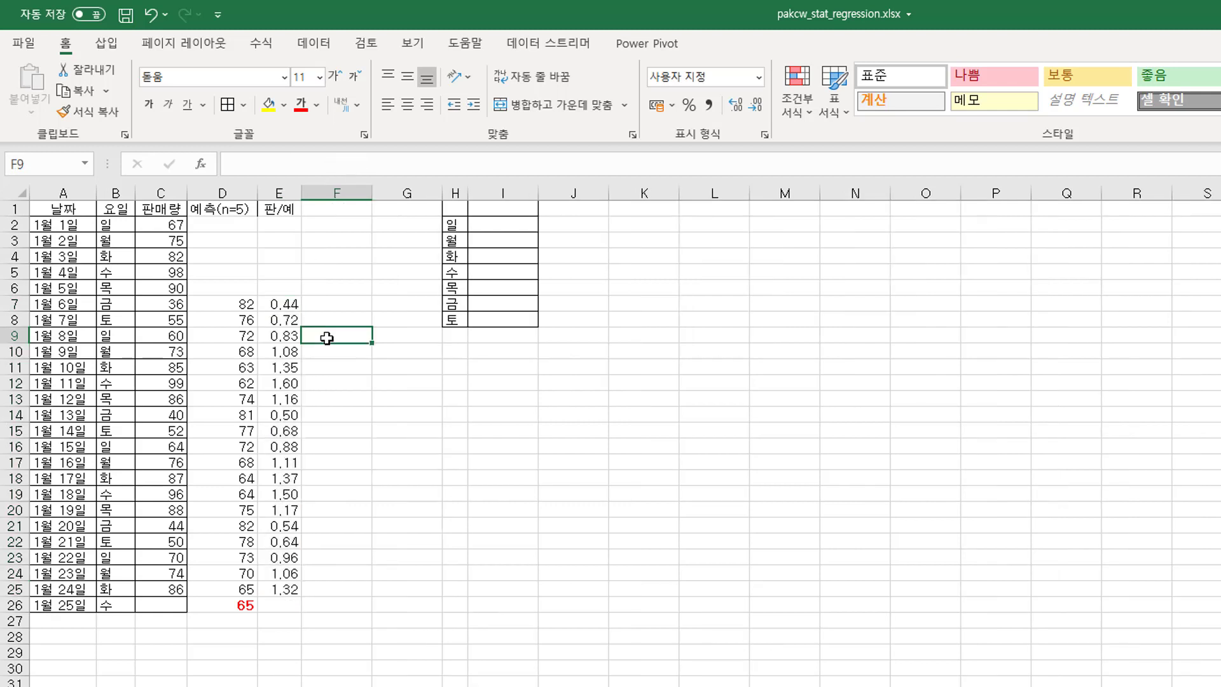
left_click(285, 306)
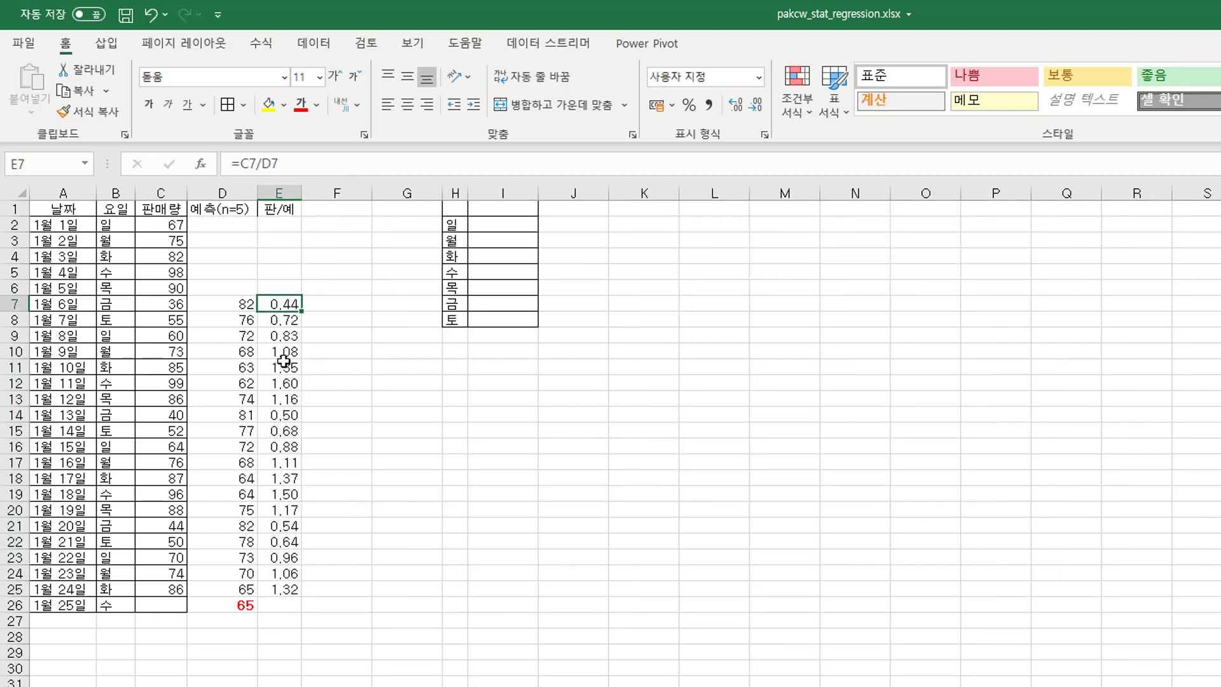
left_click(285, 367)
left_click(284, 430)
left_click(488, 224)
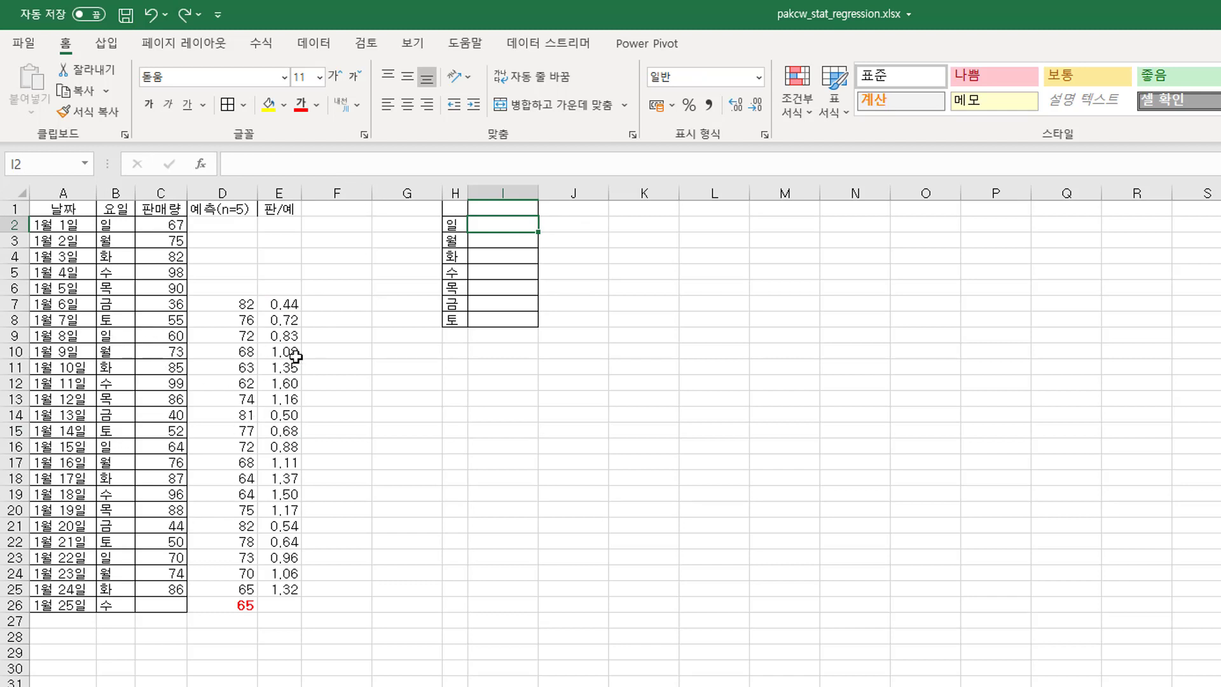
left_click_drag(279, 304, 283, 586)
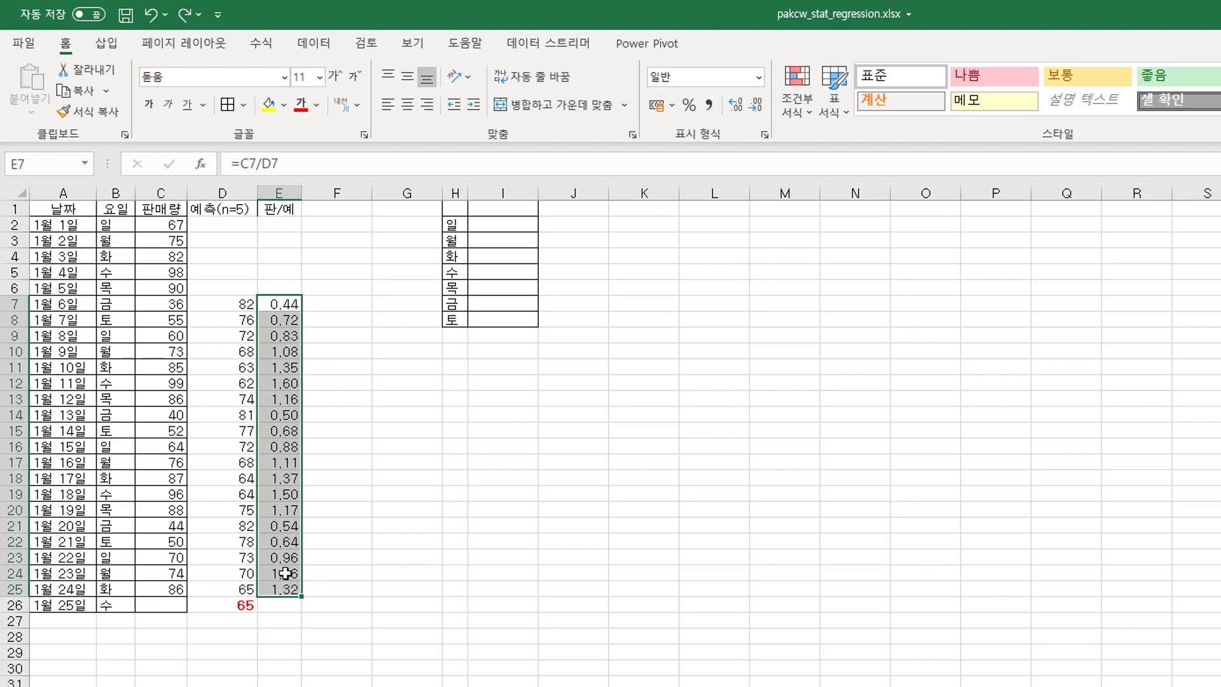
Start an AVERAGEIF formula in I2 with range B7:B25 and criterion H2
left_click(516, 230)
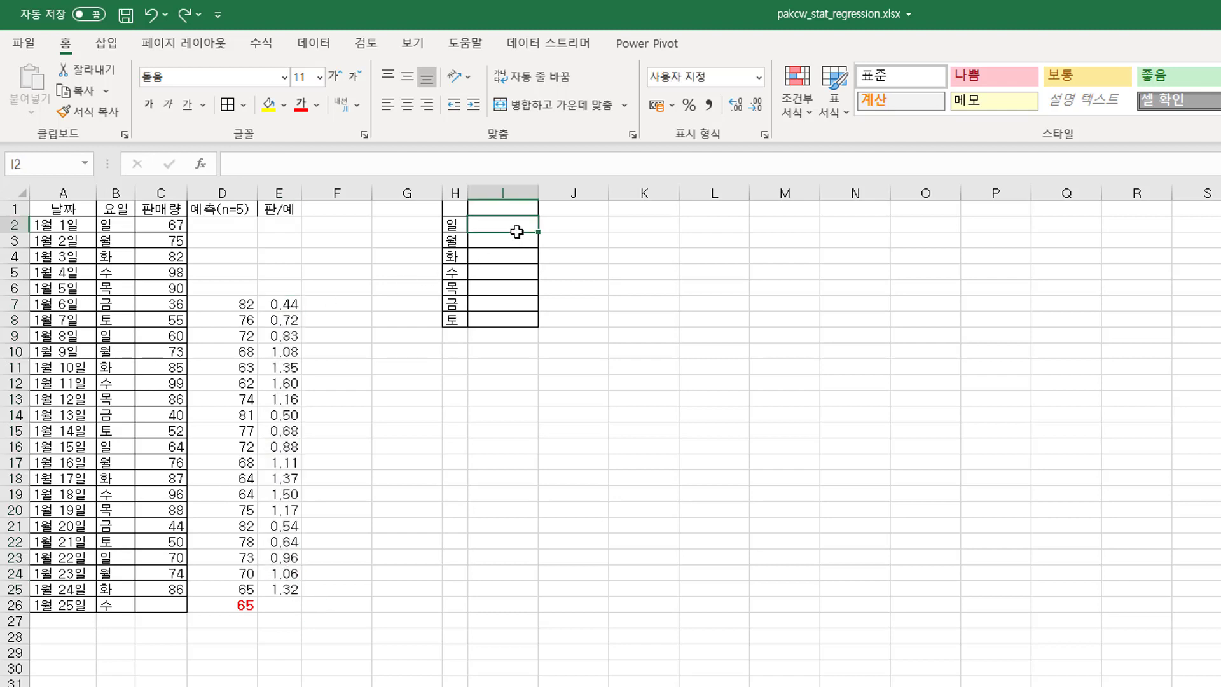
type("=av")
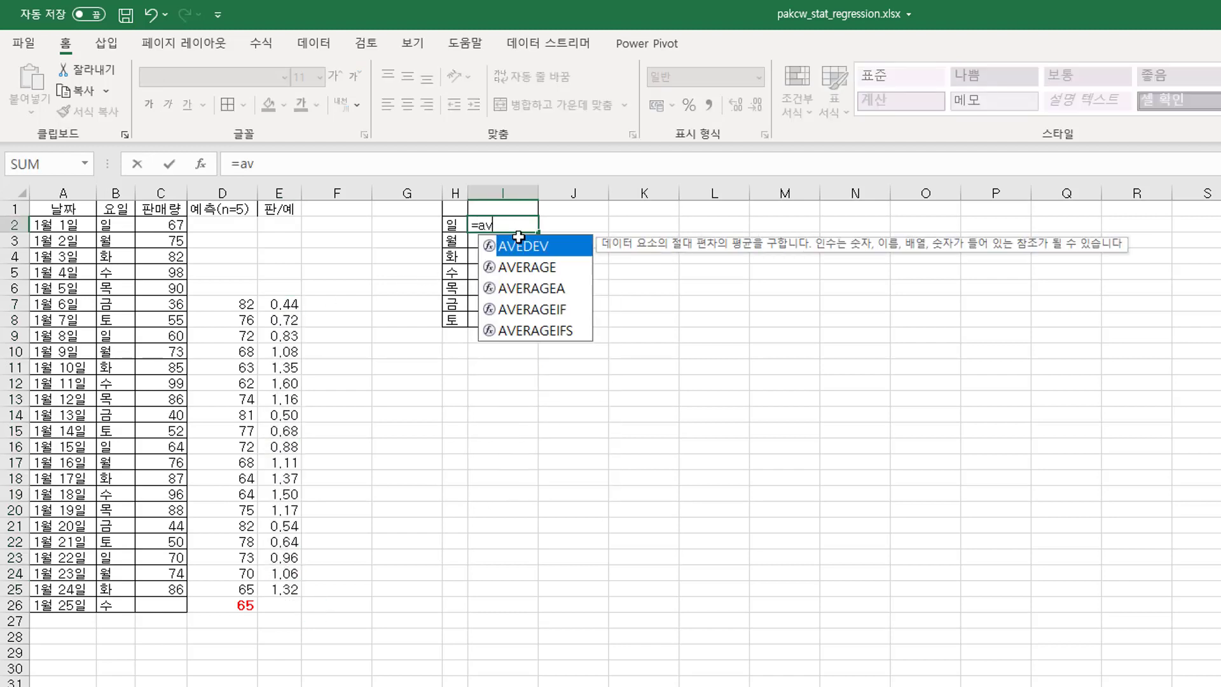
key("Down")
key("Down")
key("Down")
key("Tab")
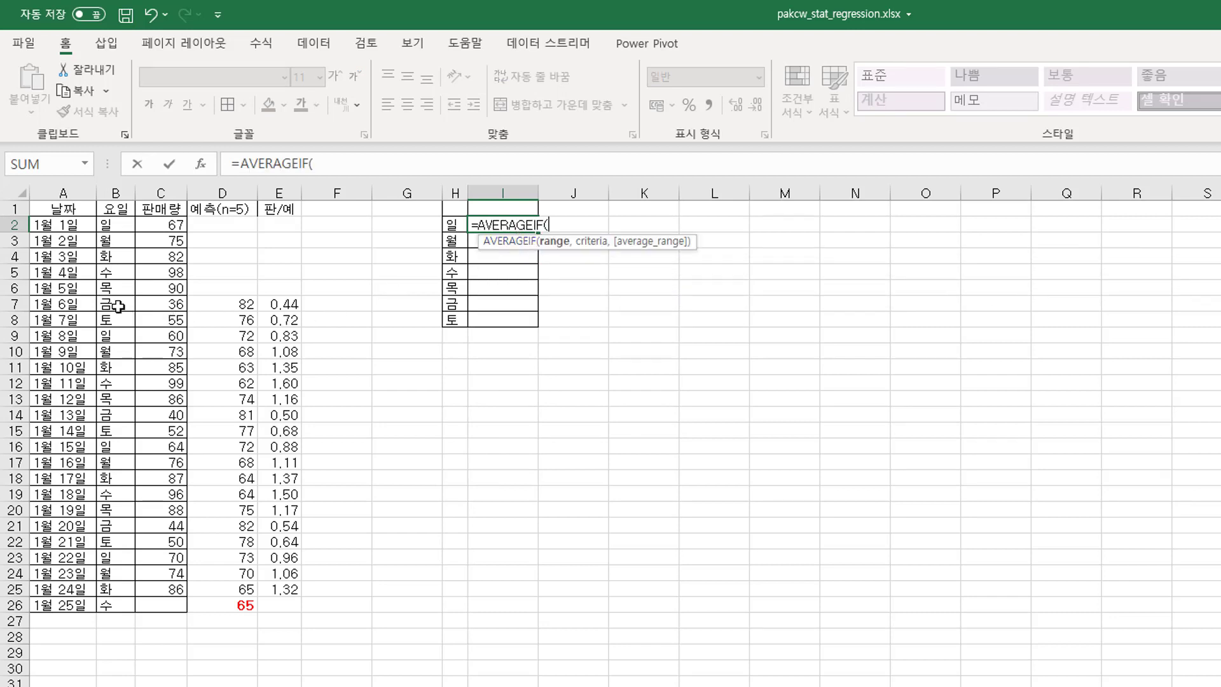
left_click_drag(119, 306, 131, 589)
type(",")
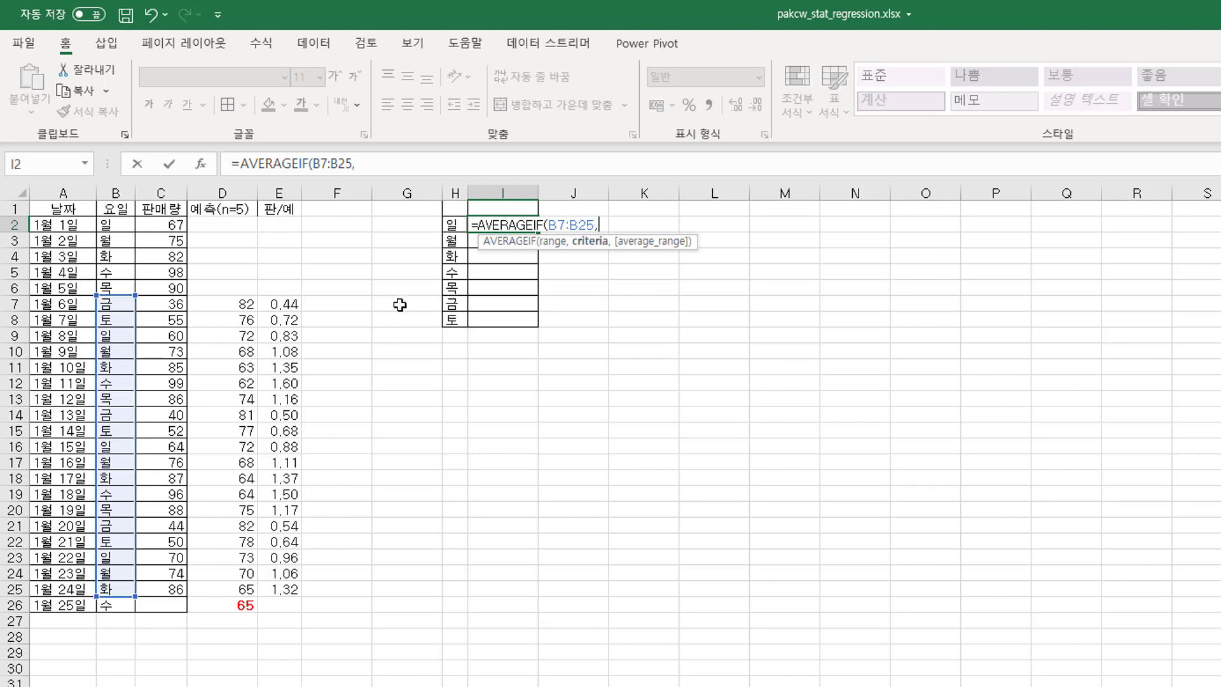
left_click(465, 224)
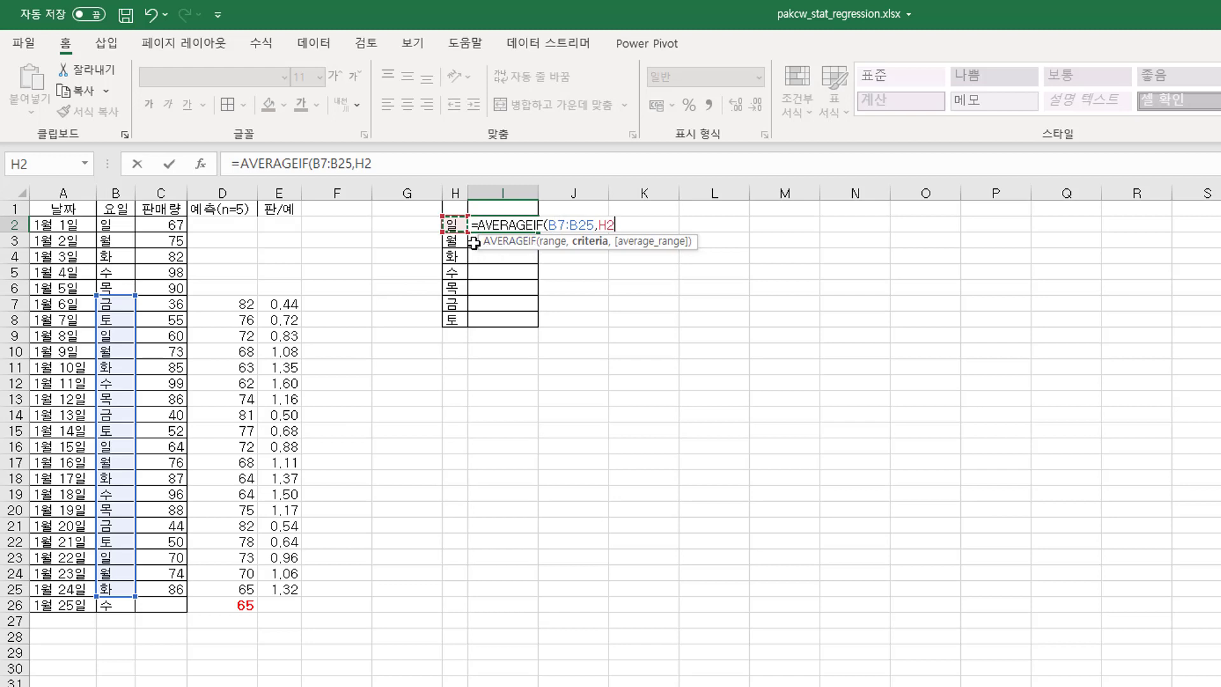
Make the weekday range in the I2 formula absolute as $B$7:$B$25
left_click(557, 224)
key("F4")
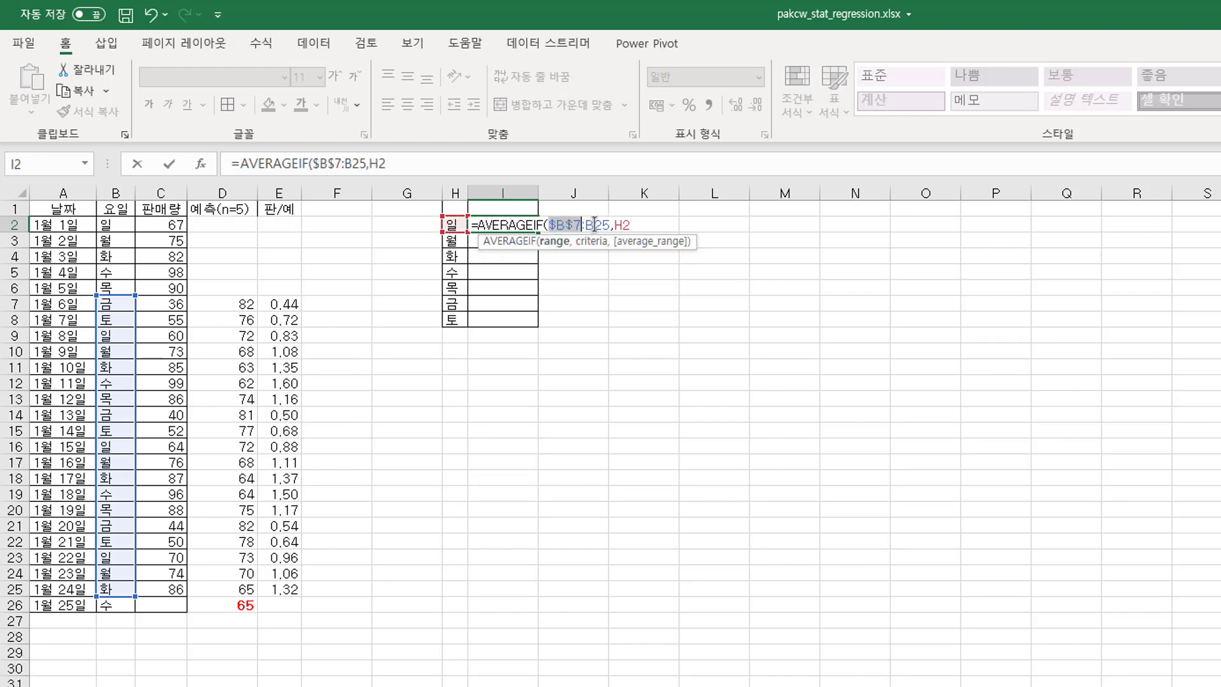
double_click(602, 225)
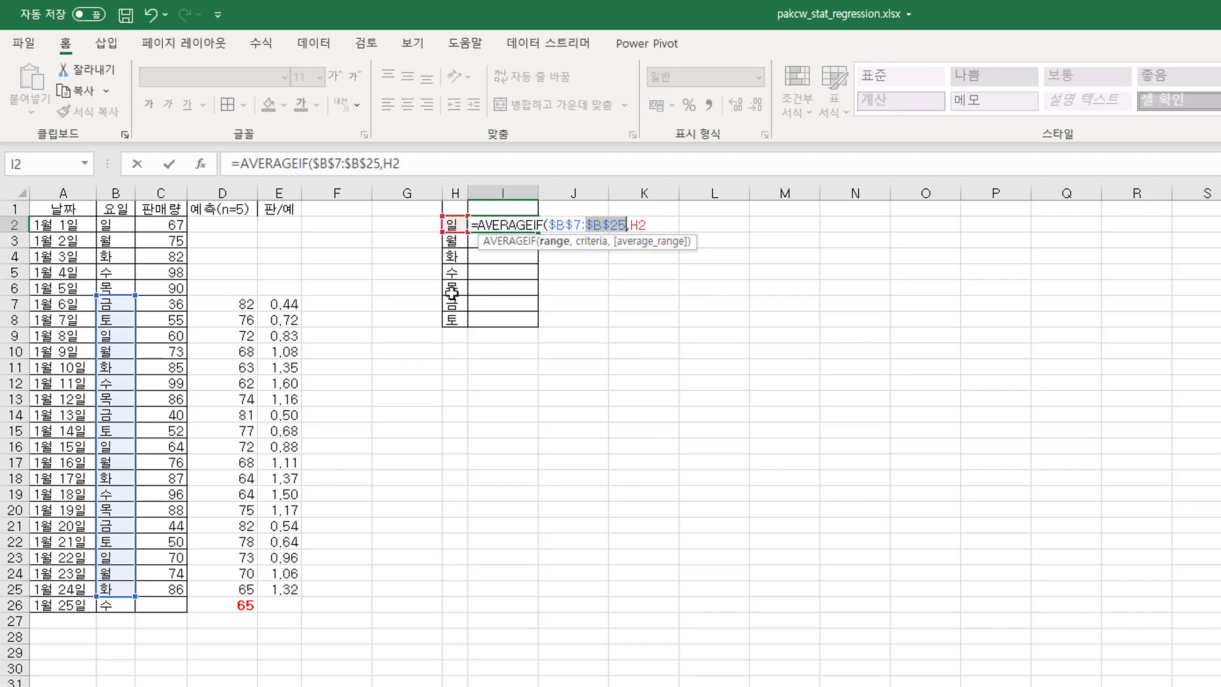
Complete the AVERAGEIF formula in I2 with the absolute average range $E$7:$E$25
left_click(660, 225)
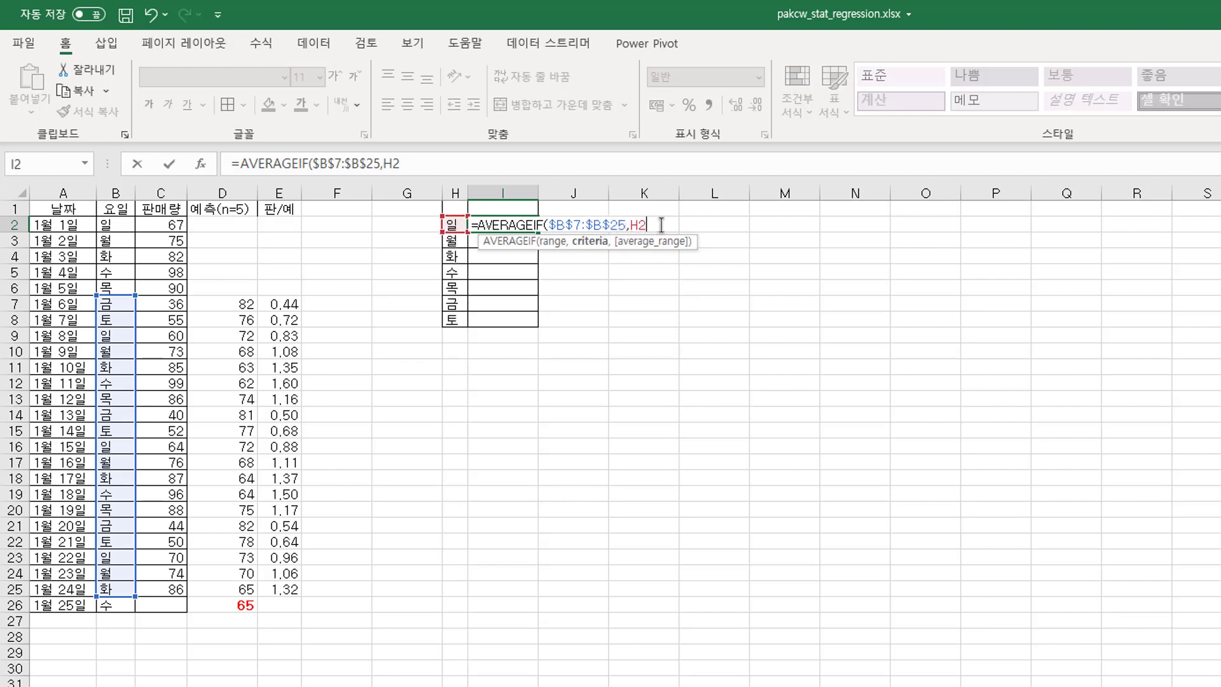
type(",")
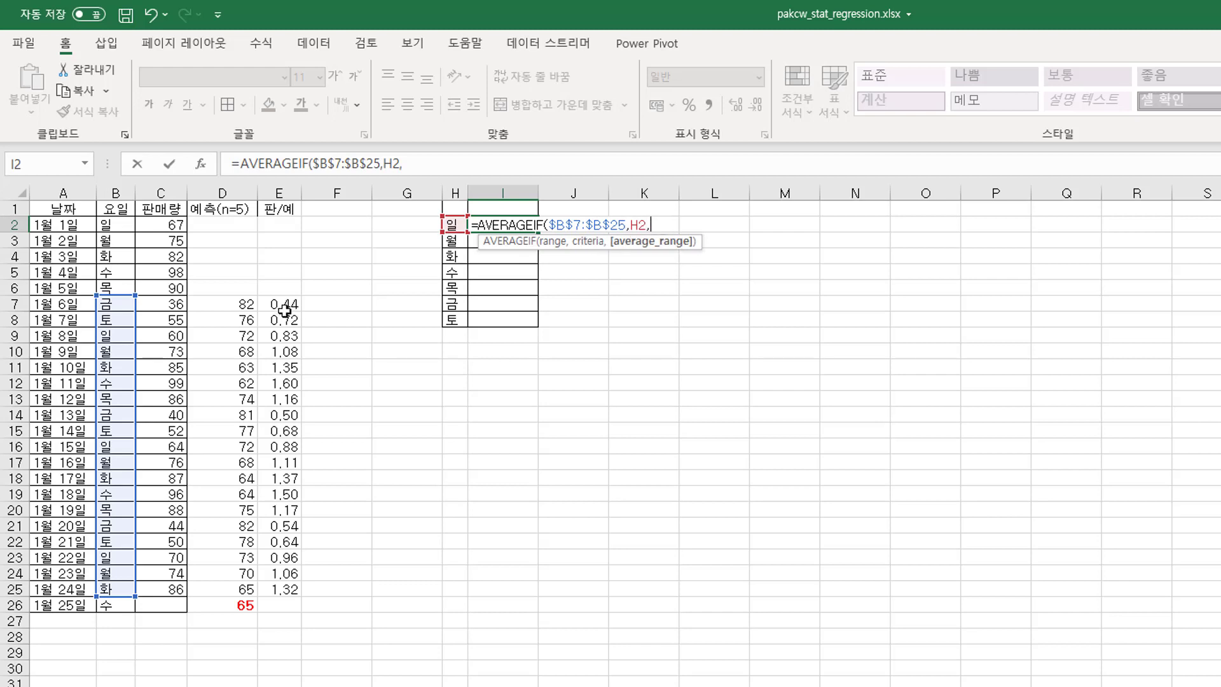
left_click_drag(284, 306, 282, 584)
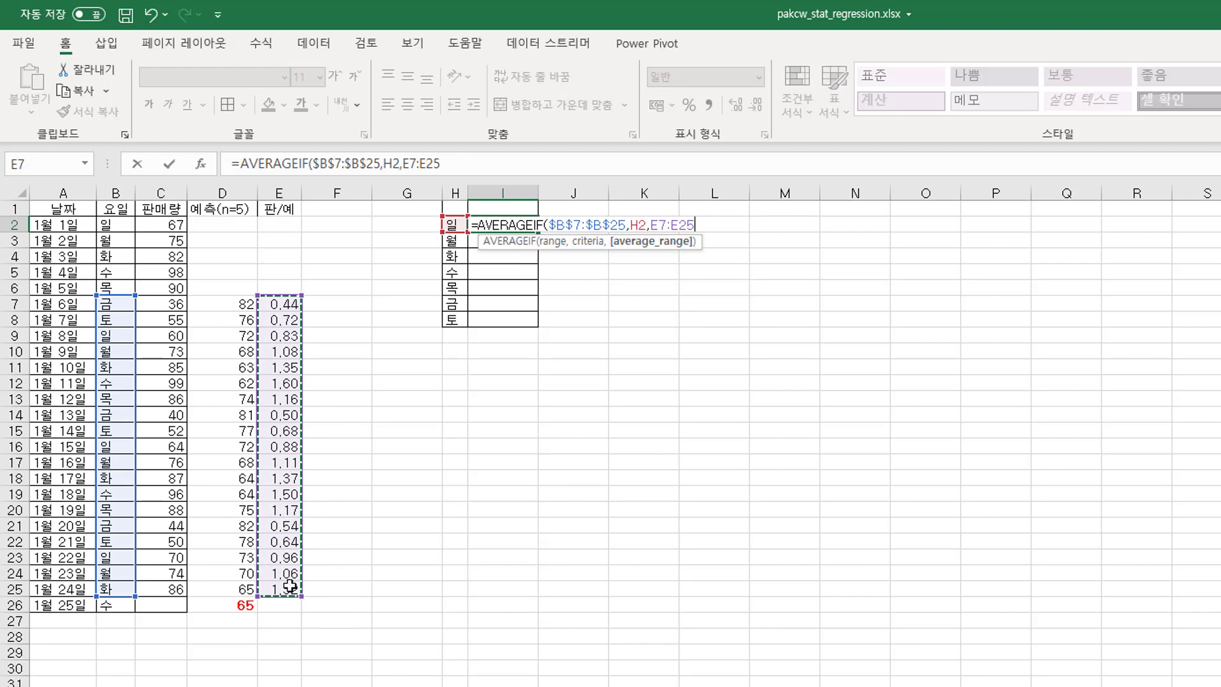
key("F4")
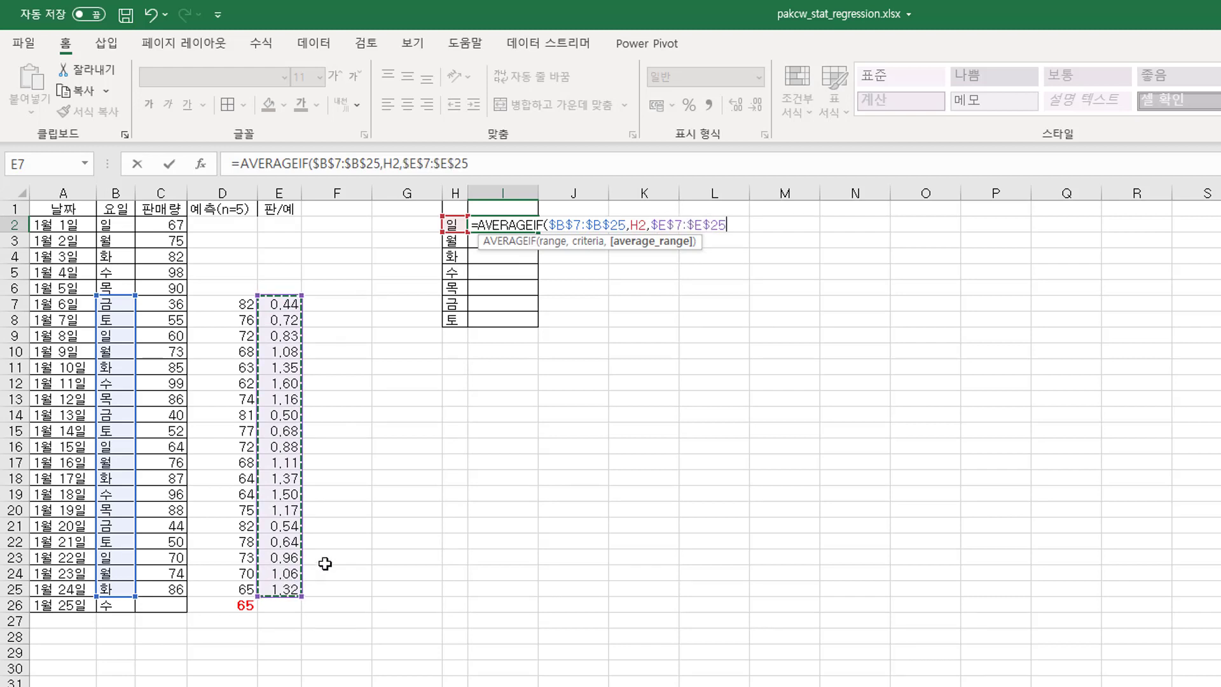
type(")")
key("Return")
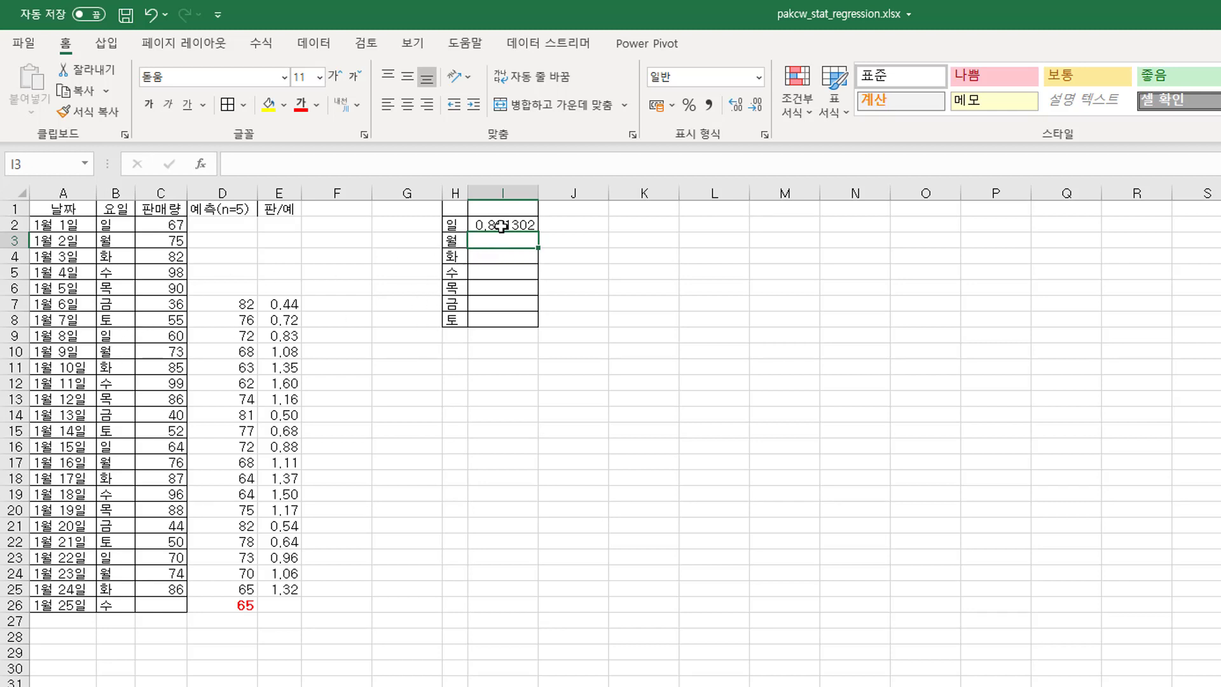
Fill the AVERAGEIF formula from I2 down to I8 and show the weekday averages with two decimal places
left_click(521, 225)
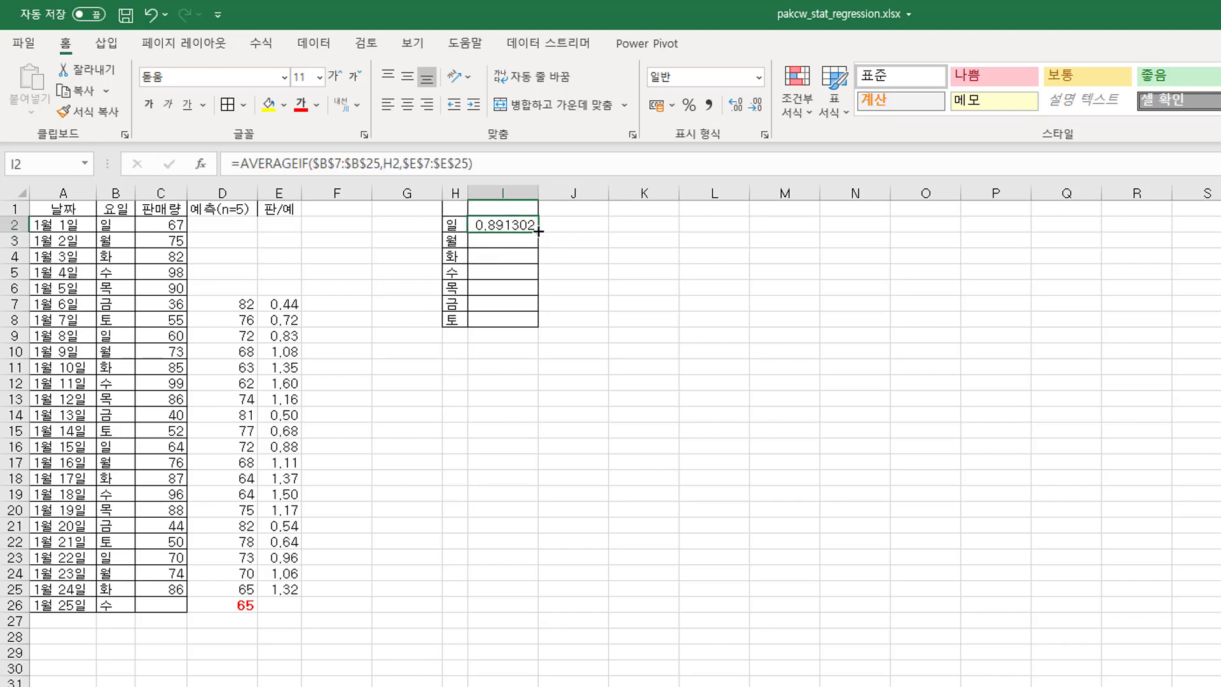
double_click(538, 232)
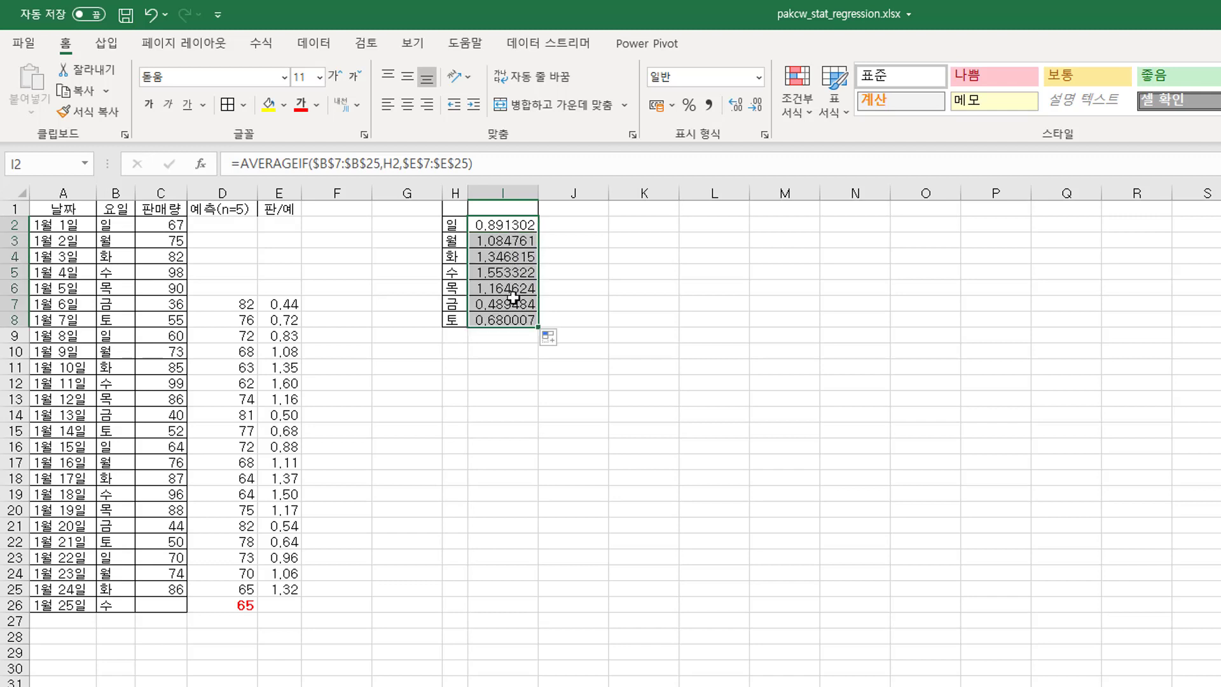
left_click(735, 103)
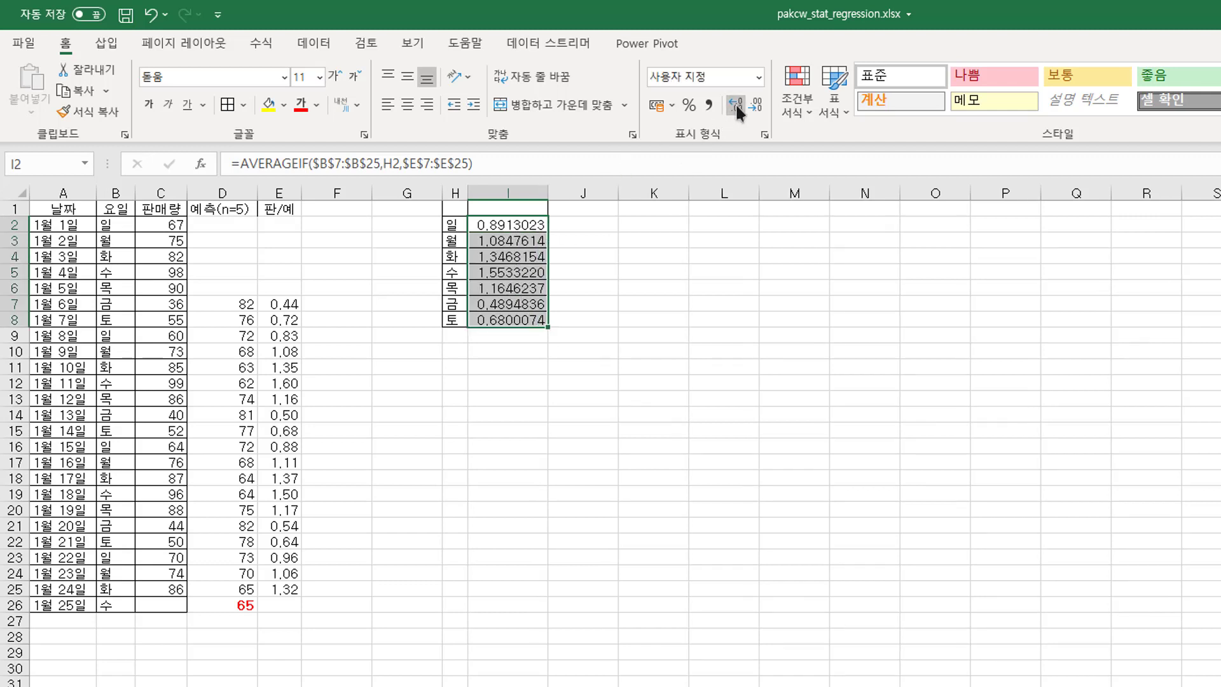
left_click(756, 103)
left_click(756, 103)
left_click(755, 103)
left_click(756, 103)
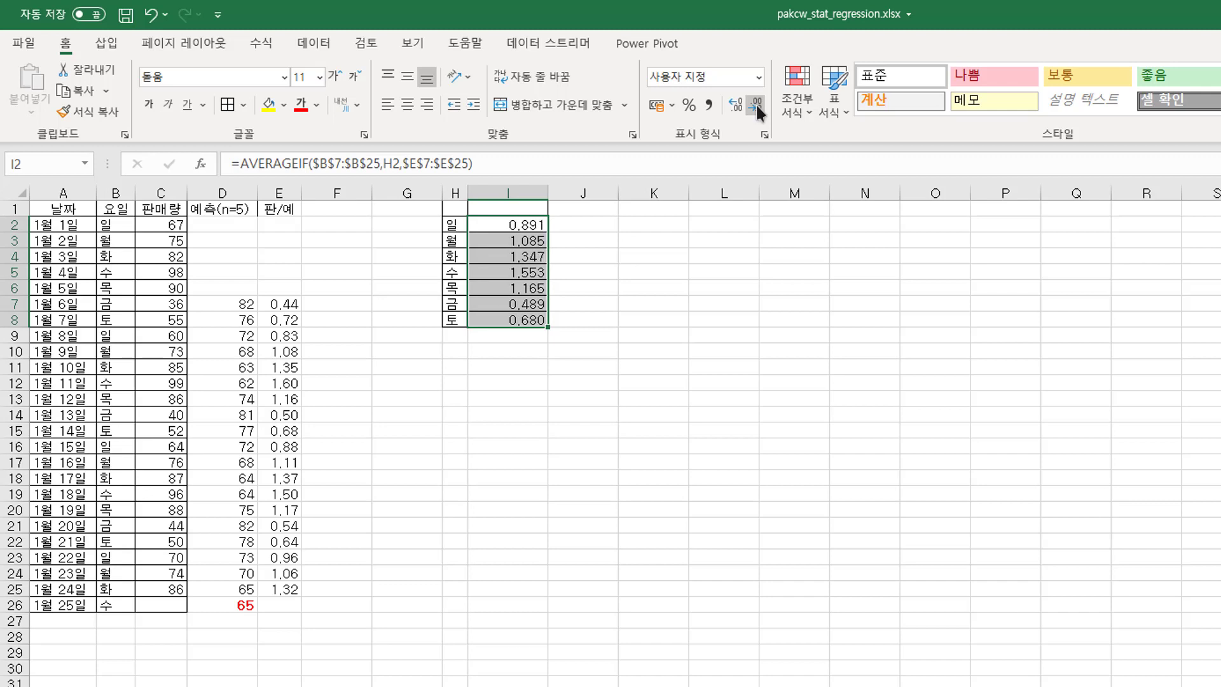
left_click(756, 103)
left_click(578, 347)
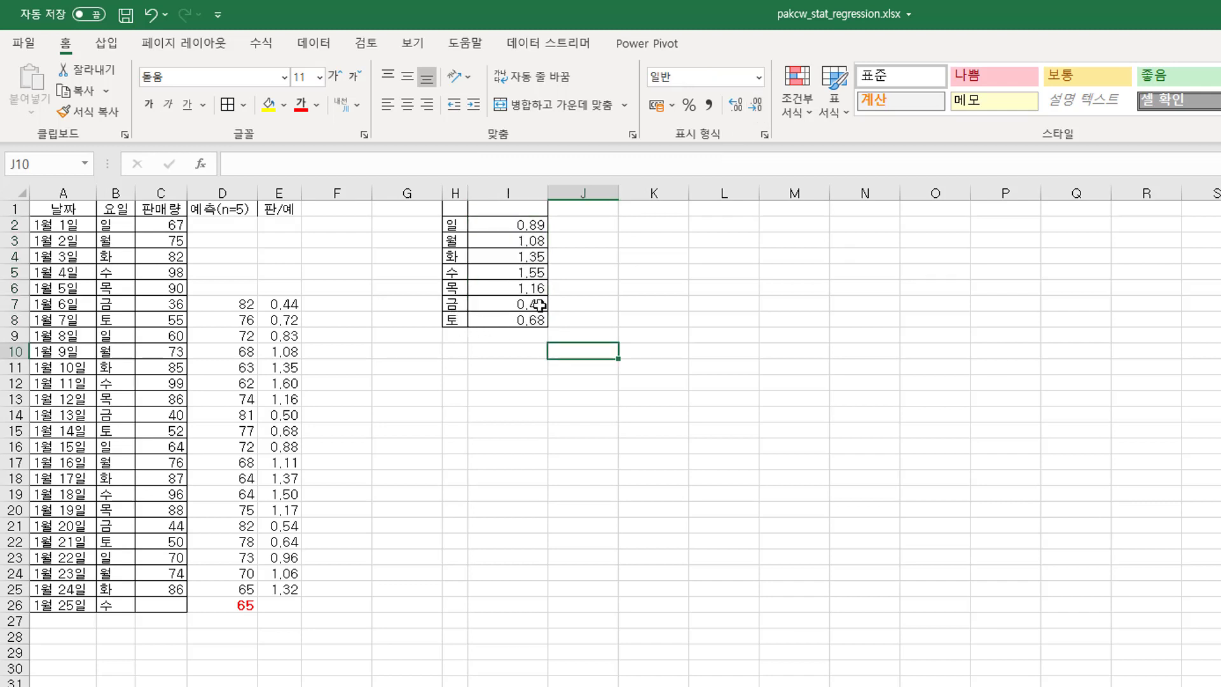
left_click(105, 311)
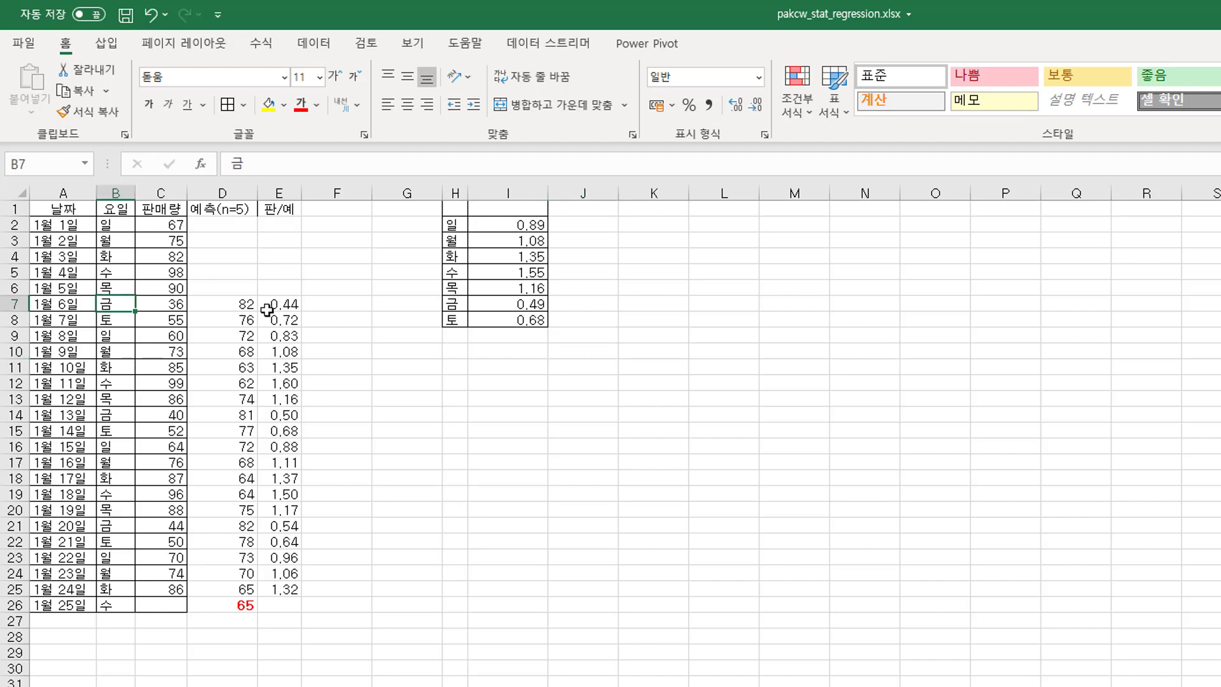
left_click(283, 304)
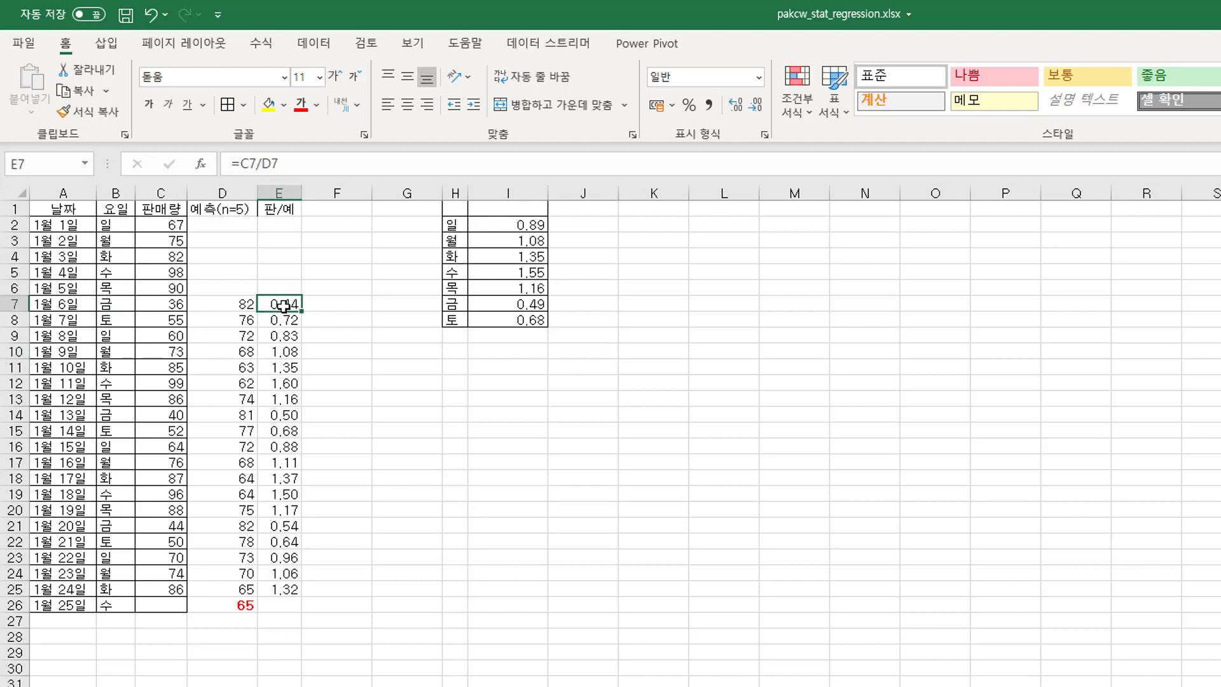
Examine the Friday sales-to-forecast ratios in column E, then the 1월 25일 sales and forecast cells in row 26
left_click(110, 417)
left_click(279, 417)
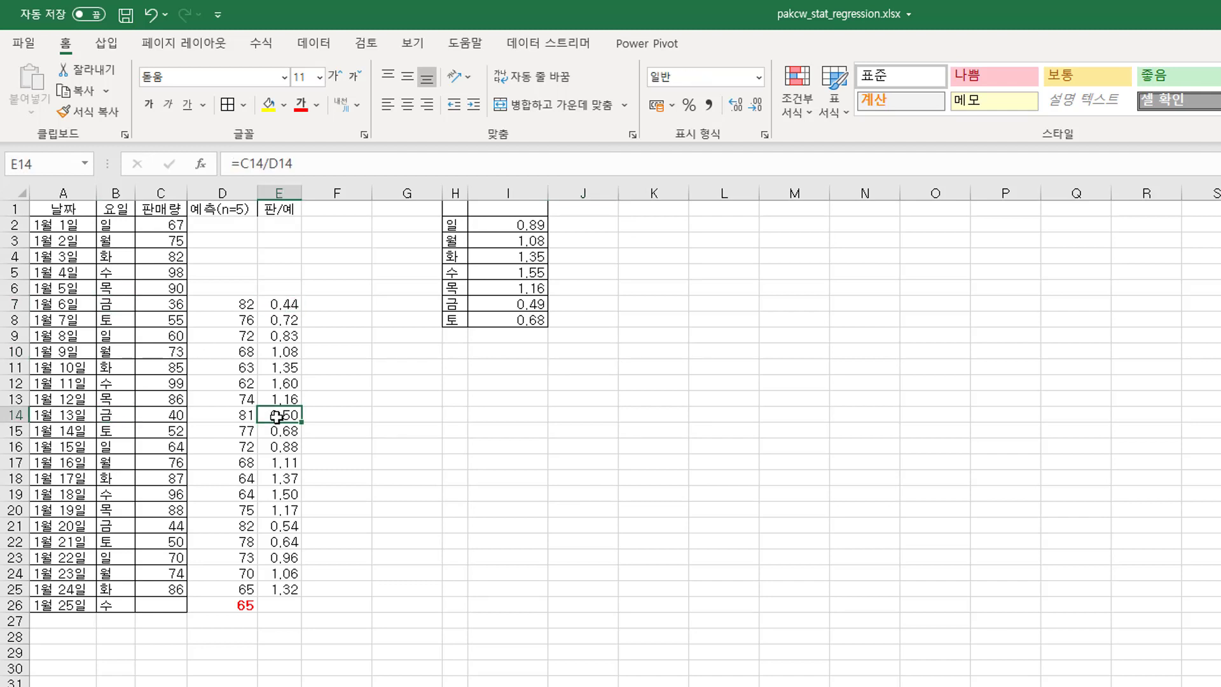
left_click(114, 529)
left_click(283, 525)
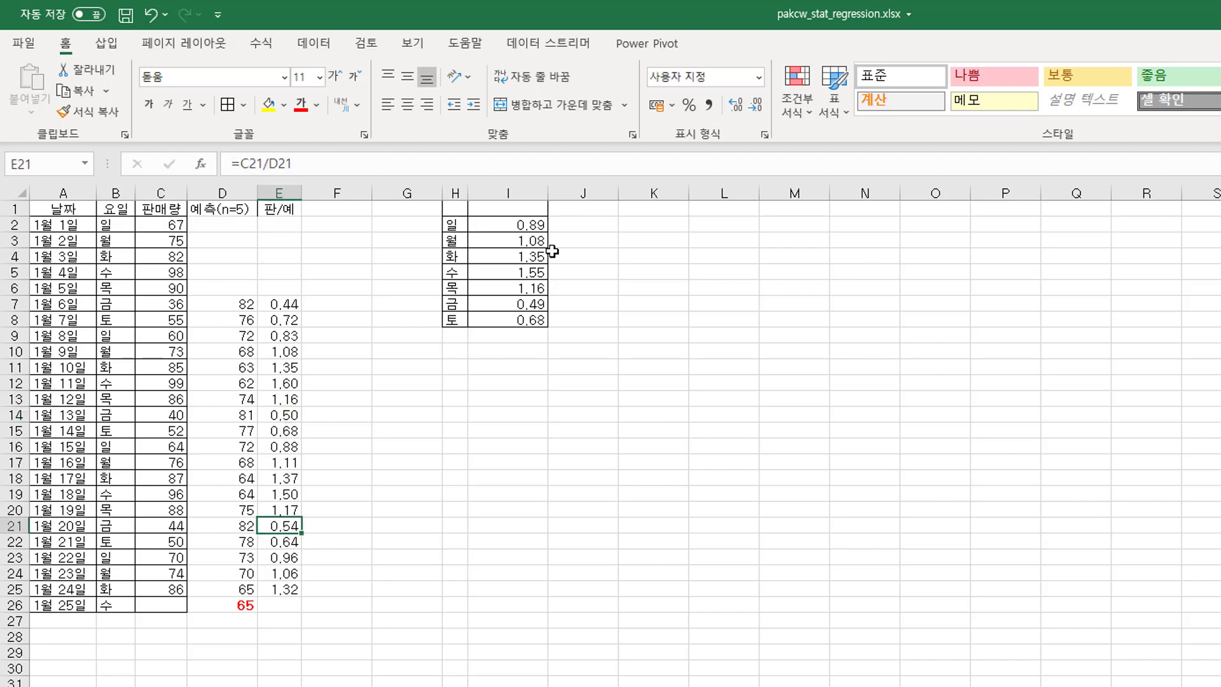
left_click(153, 607)
left_click(243, 606)
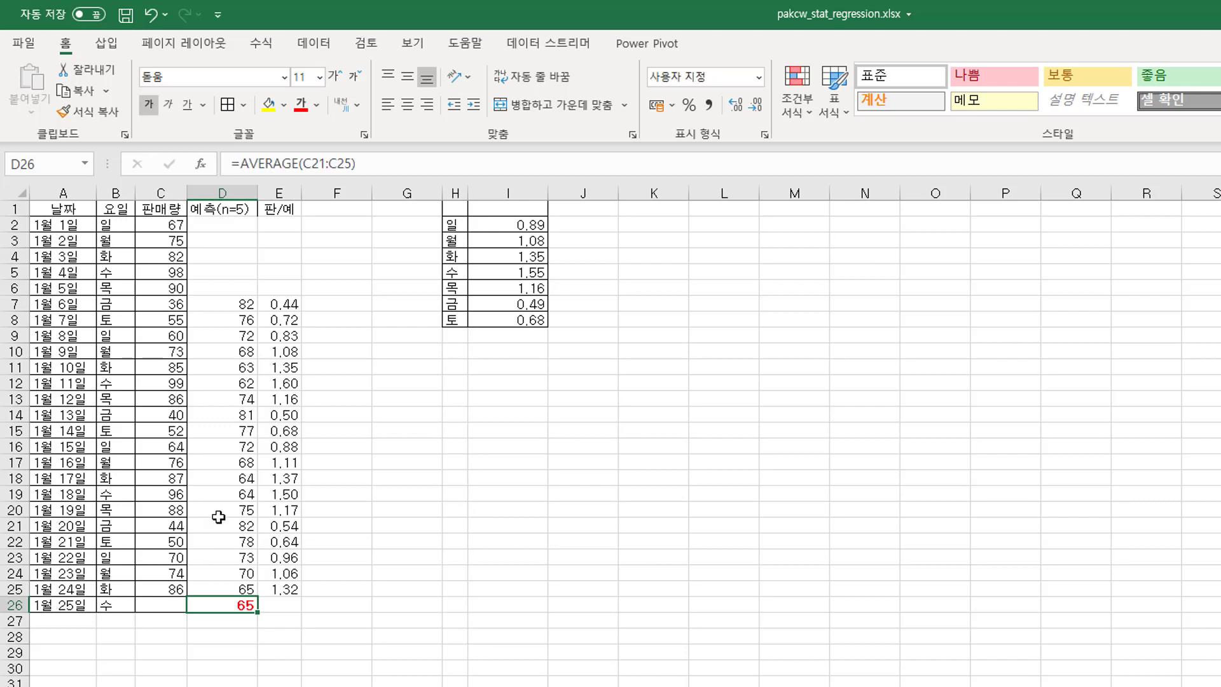
left_click(169, 603)
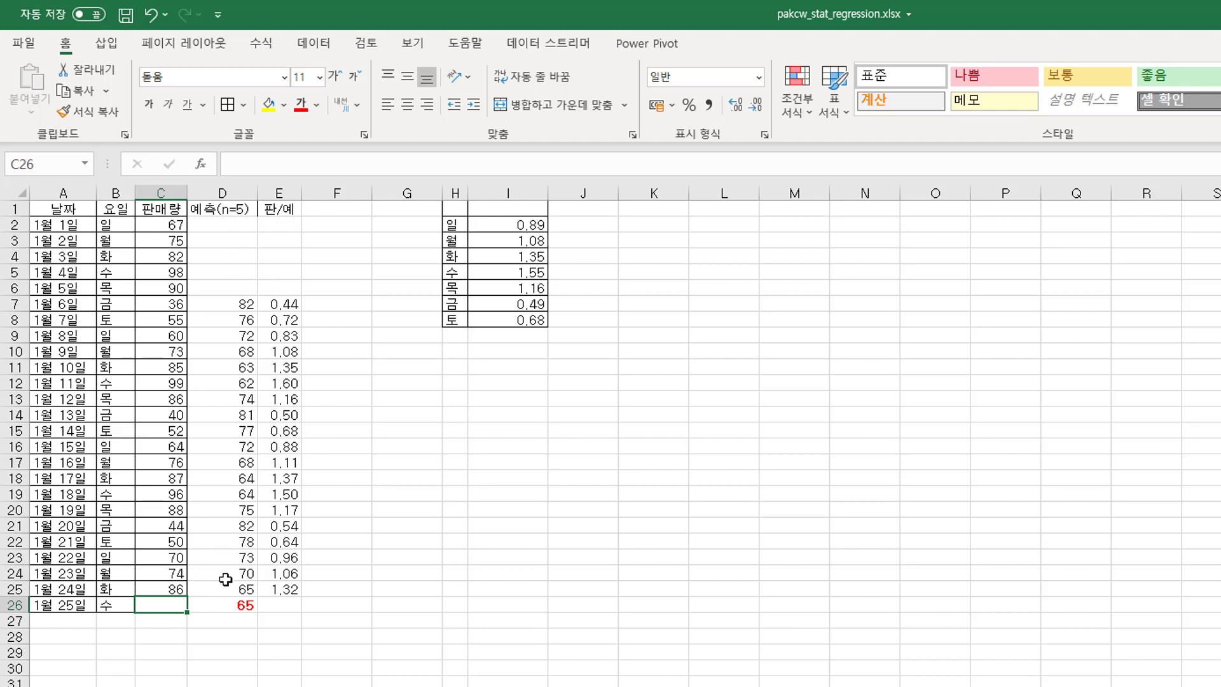
left_click(236, 606)
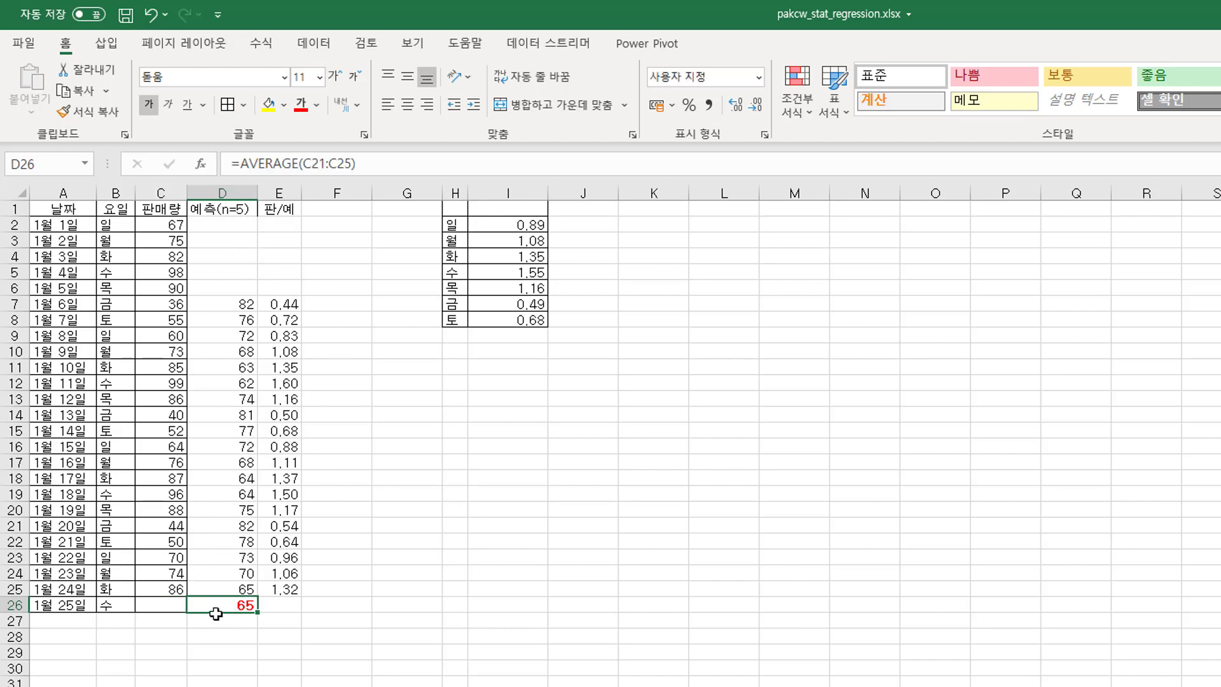
Enter the formula =D26*I5 in F26 to adjust the 1월 25일 forecast by the Wednesday ratio
left_click(334, 609)
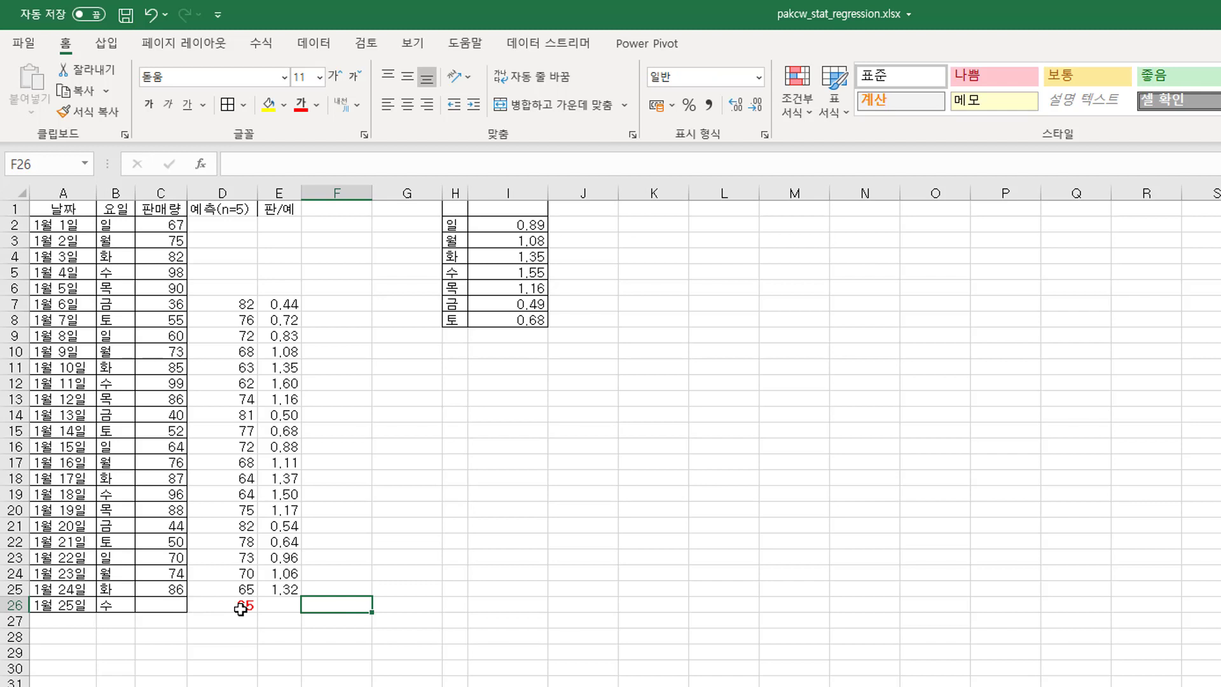
left_click(241, 609)
left_click(322, 609)
type("=")
left_click(232, 605)
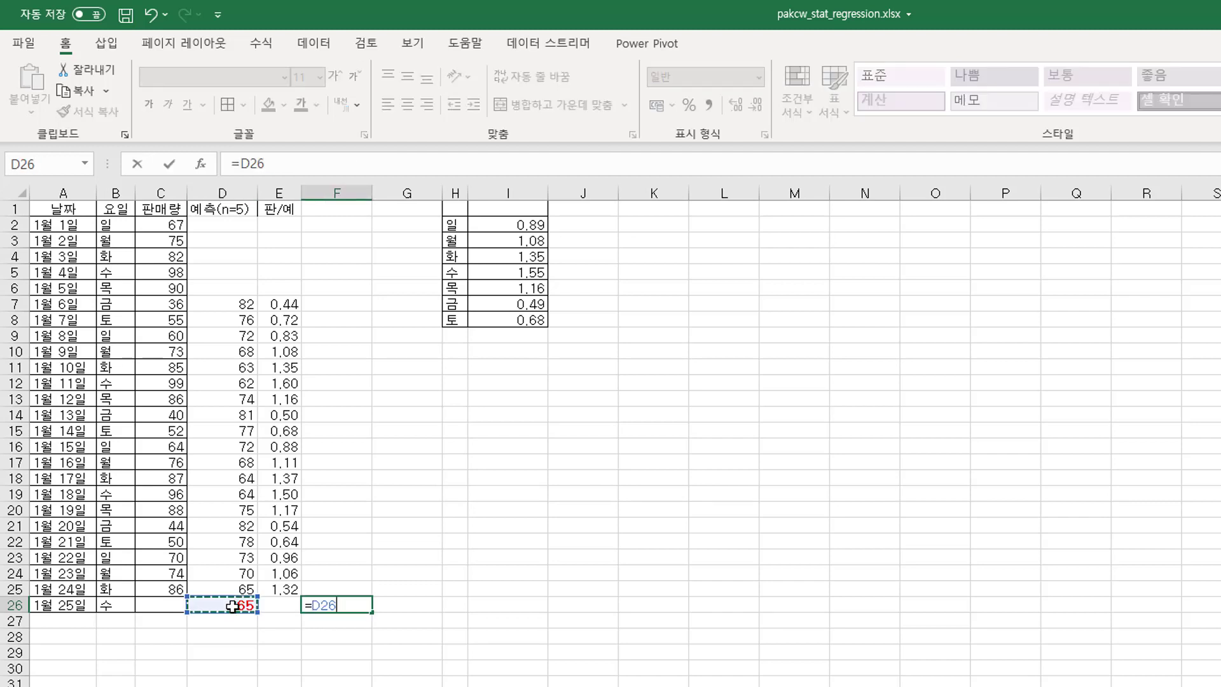
type("*")
left_click(530, 273)
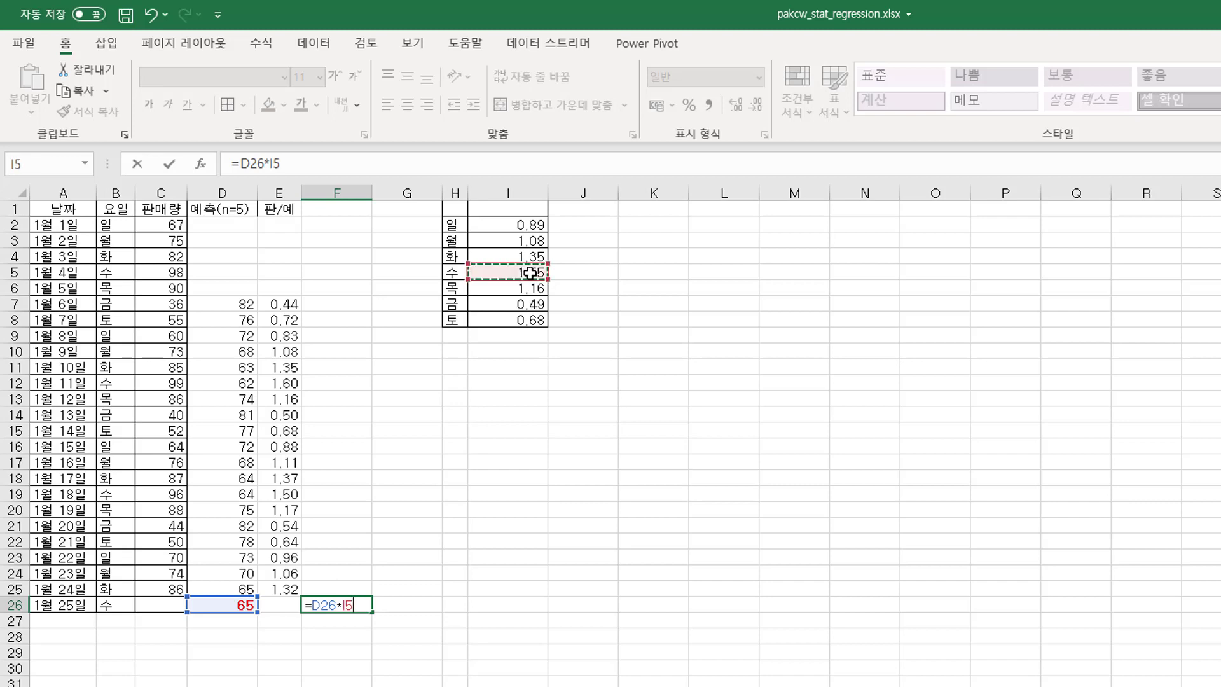
key("Return")
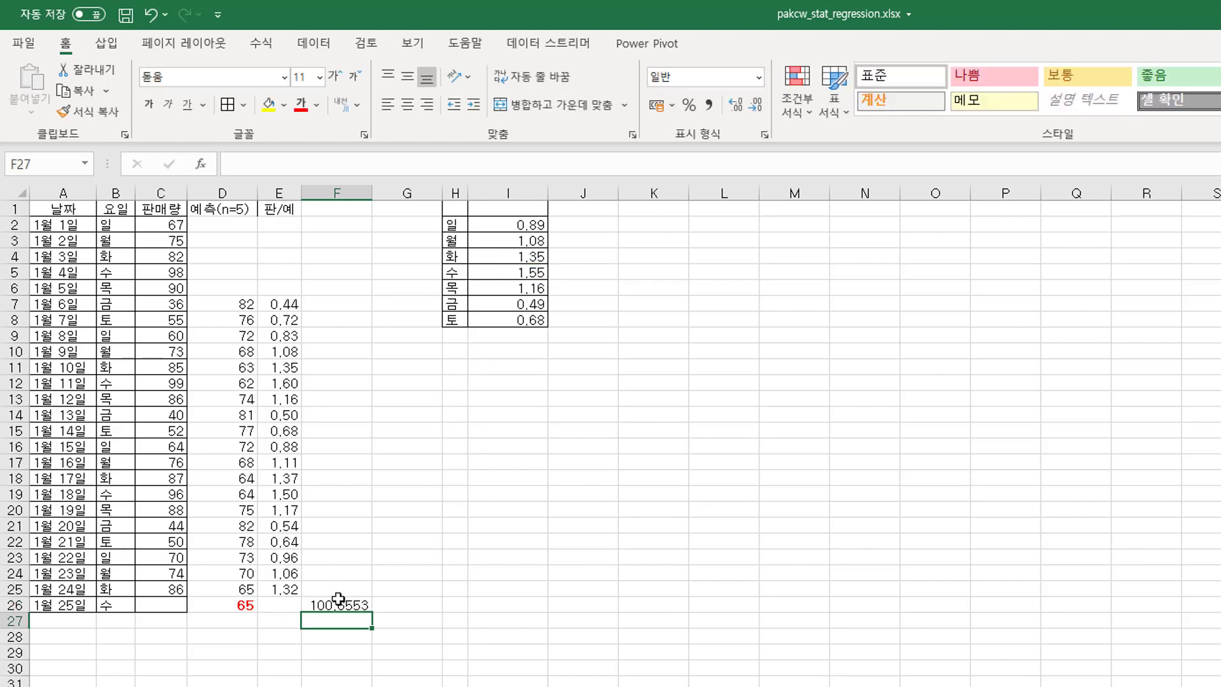
Compare the adjusted forecast in F26 with earlier Wednesday sales and show it with no decimal places
left_click(337, 605)
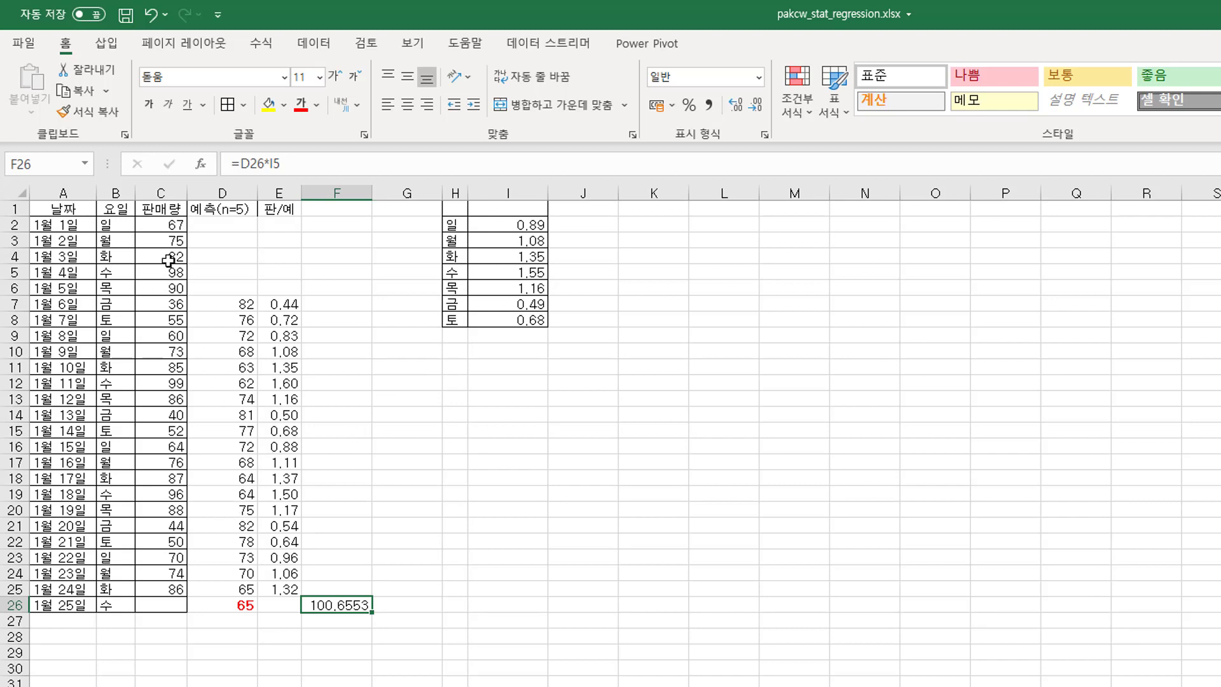
left_click(161, 496)
left_click(168, 383)
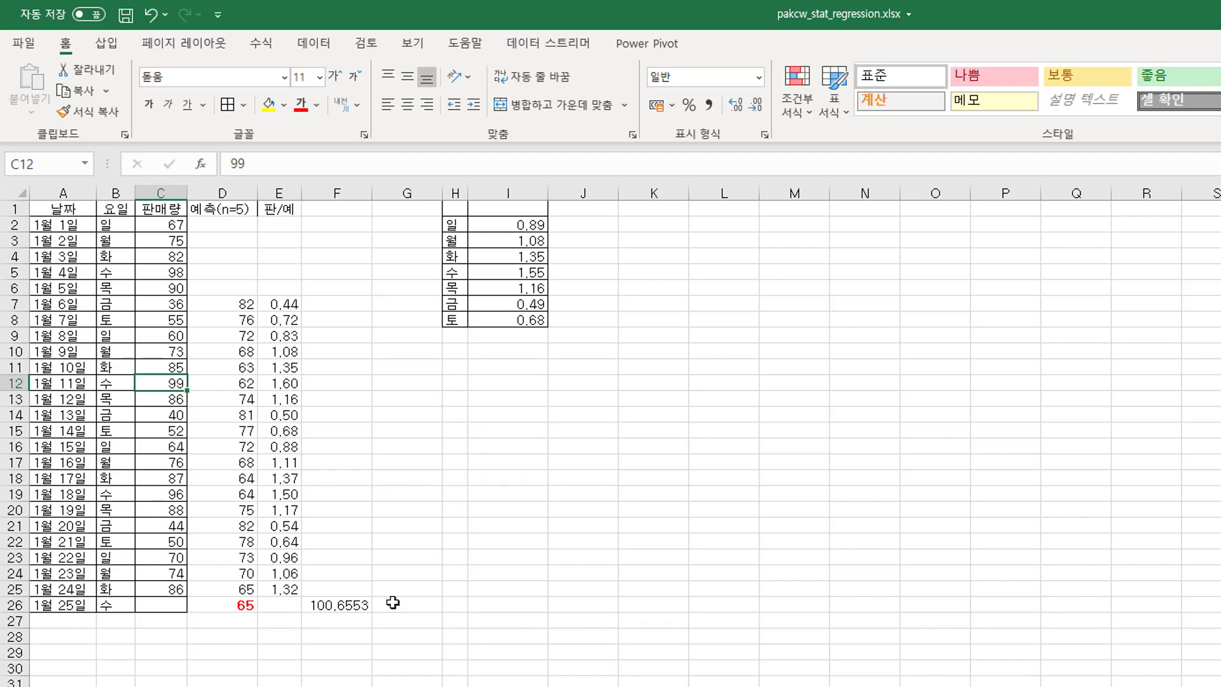
left_click(356, 606)
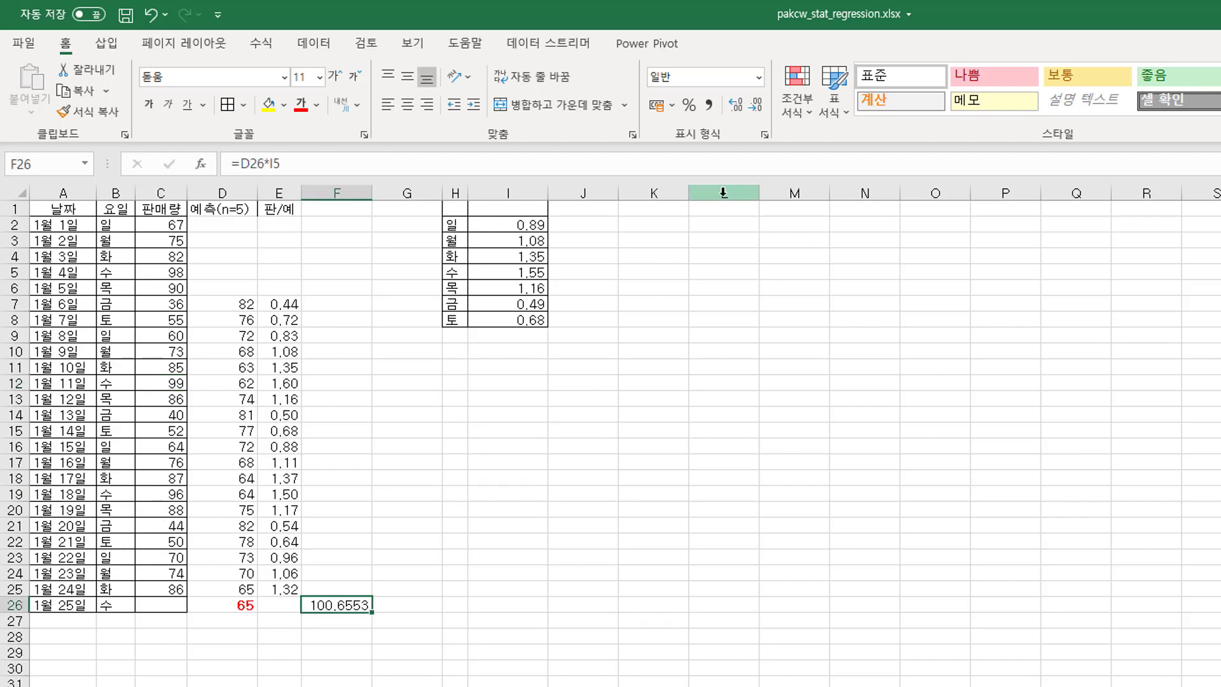
left_click(762, 104)
left_click(762, 104)
left_click(762, 104)
left_click(762, 104)
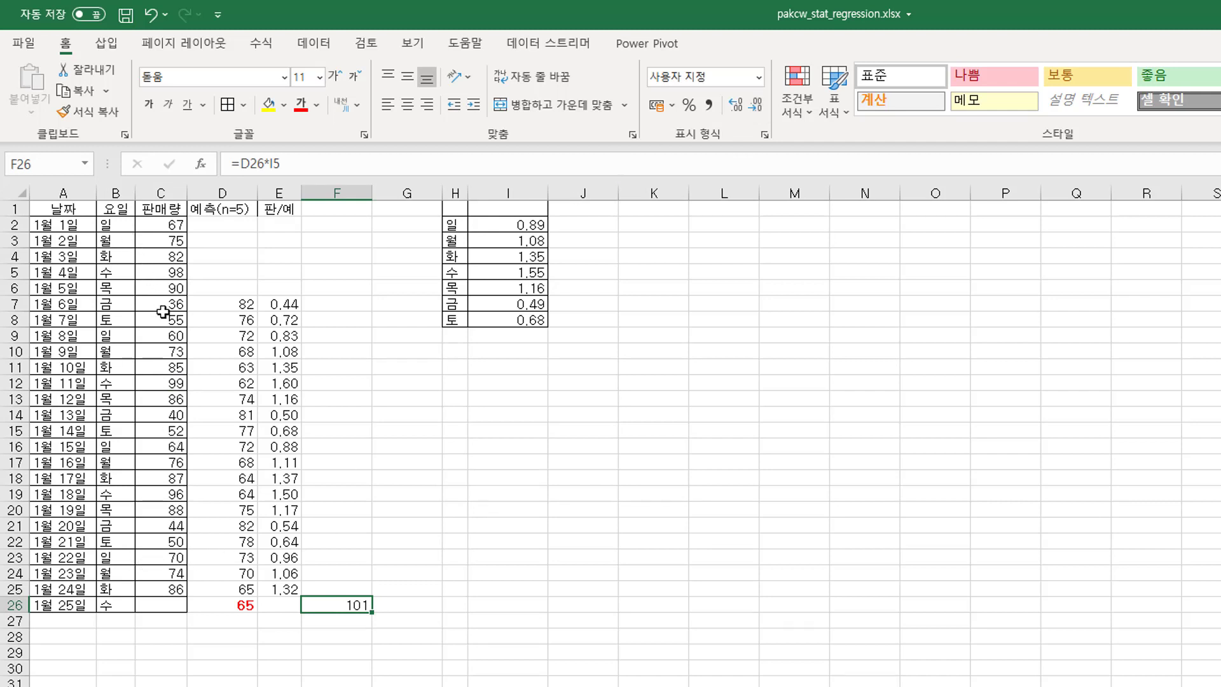
Enter 101 as the 1월 25일 sales volume in C26
left_click(165, 605)
type("101")
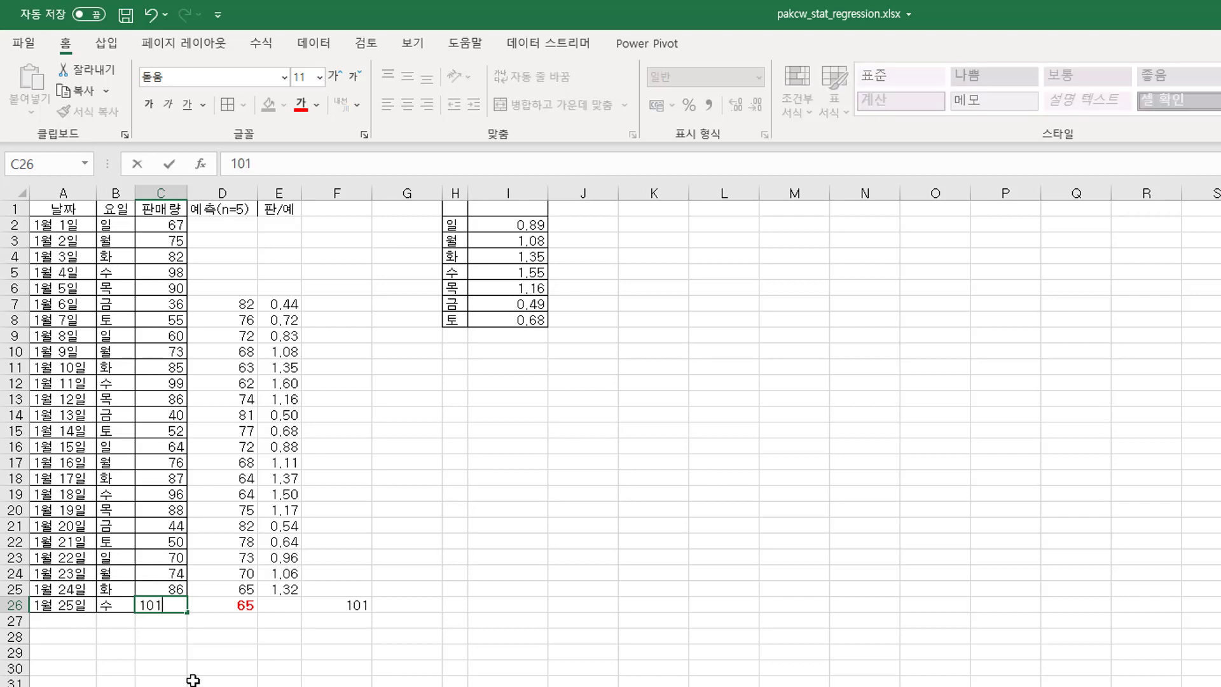
key("Return")
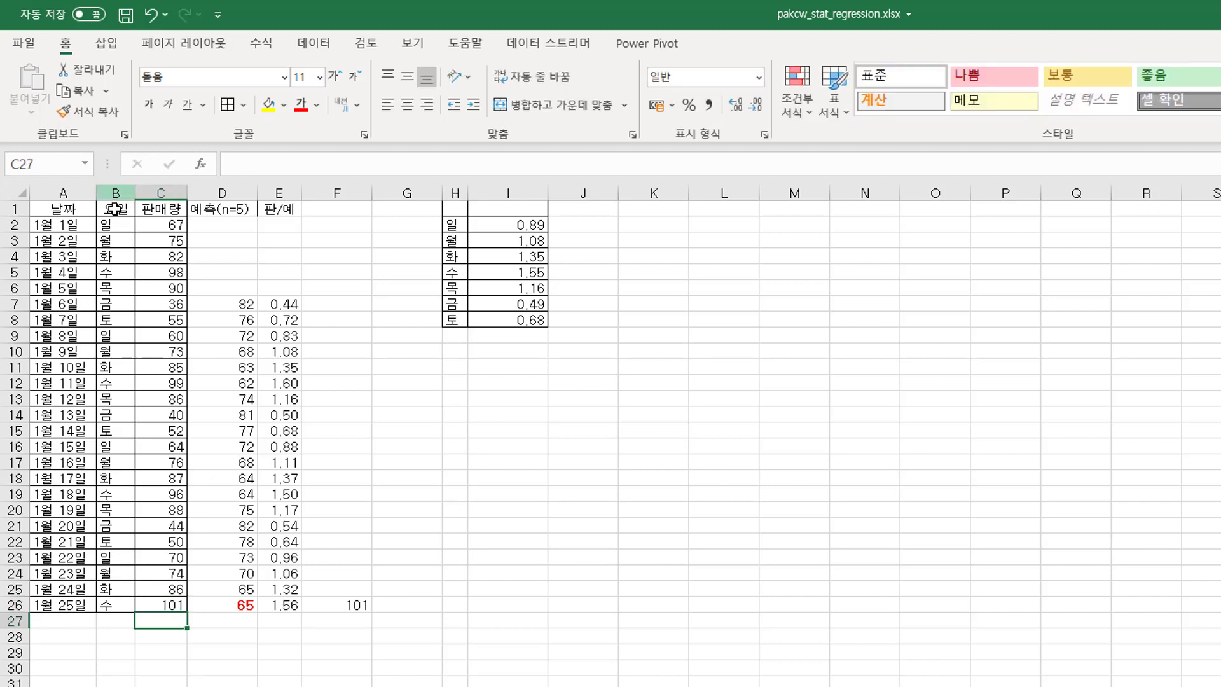
Insert a line chart of the dates in A1:A26 and 판매량 in C1:C26, and place it below the weekday ratio table
left_click_drag(67, 210, 64, 607)
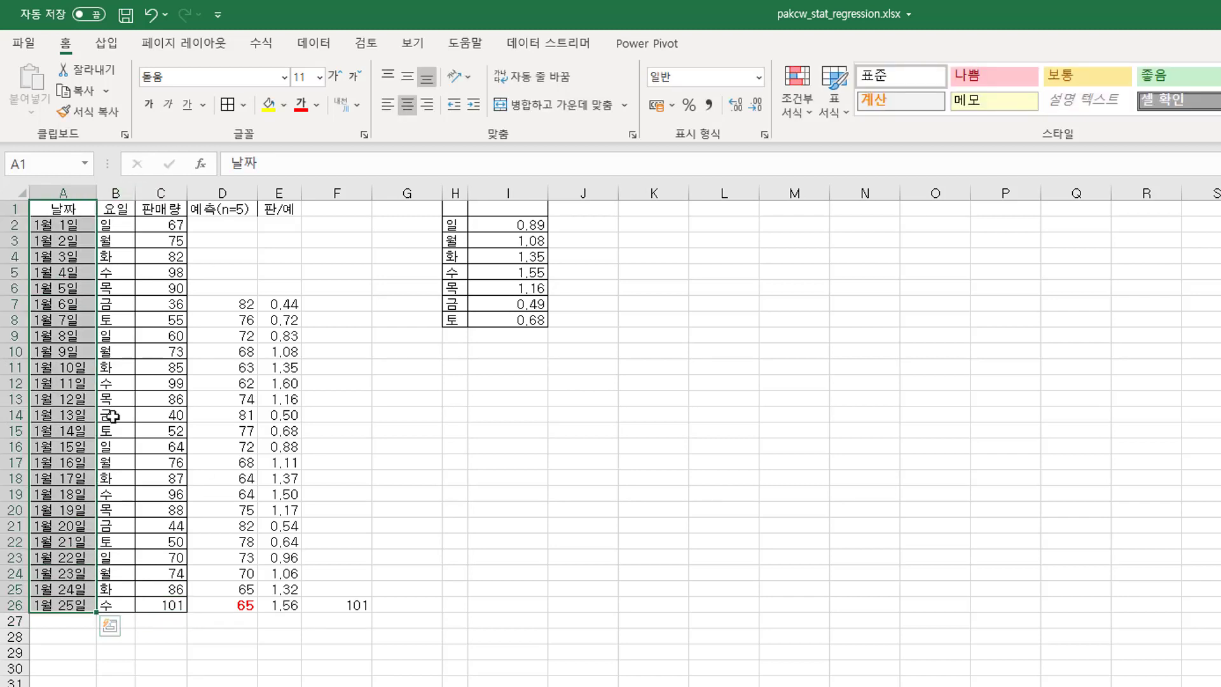
left_click_drag(161, 210, 162, 605)
left_click(106, 45)
left_click(585, 91)
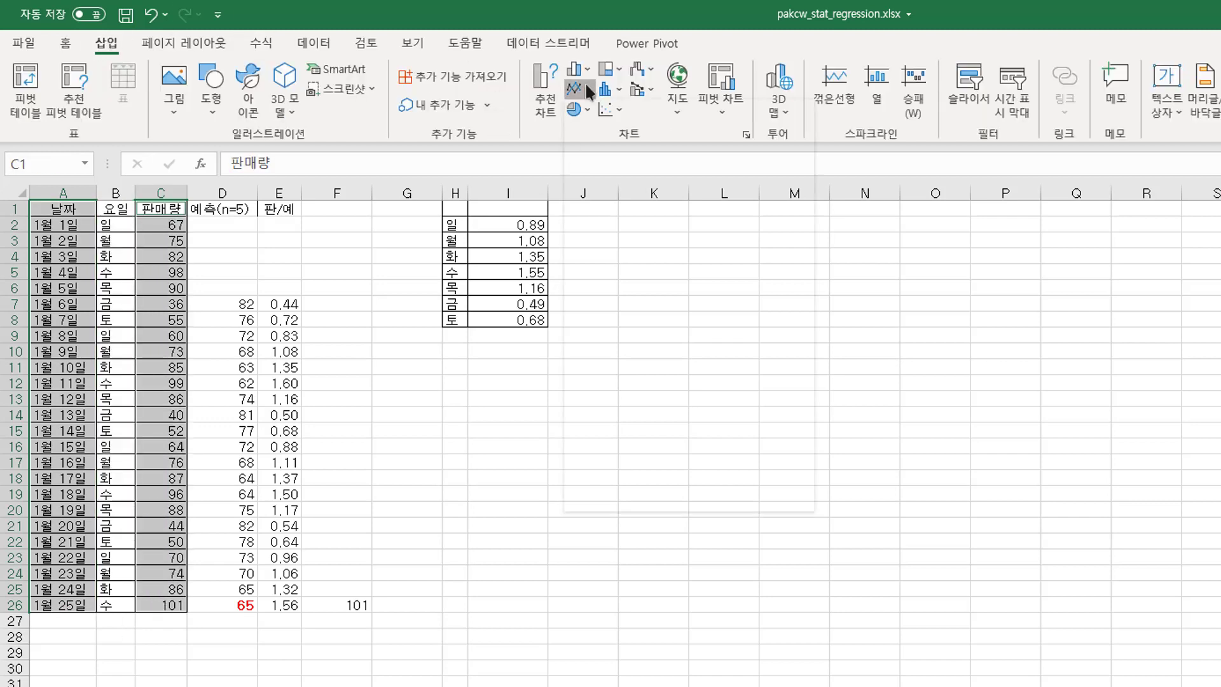
left_click(587, 141)
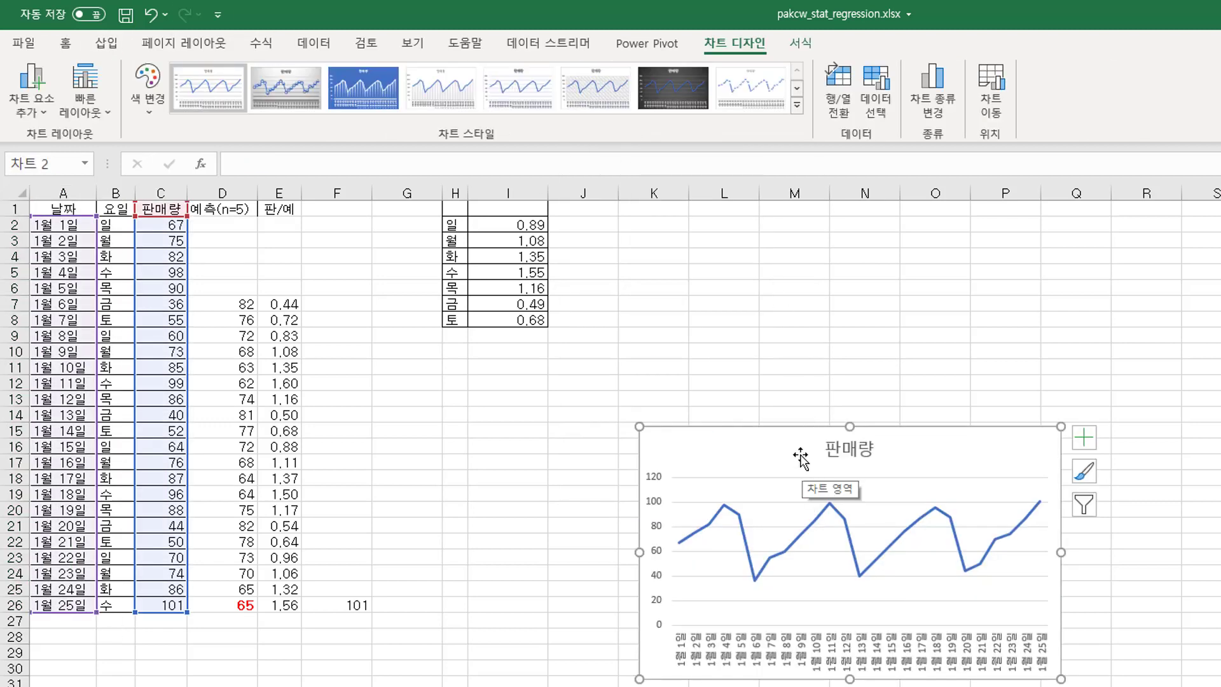
left_click_drag(787, 444, 536, 375)
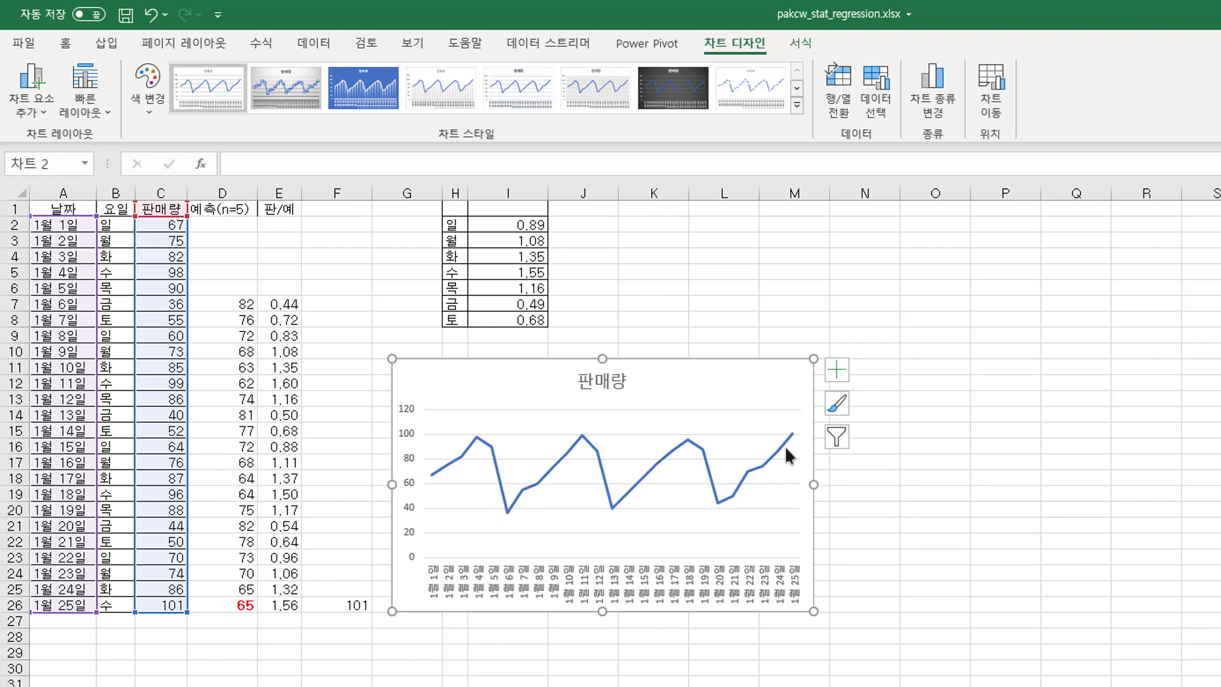
Move the unadjusted forecast from D26 into C26 to see it plotted in the sales chart
mouse_move(791, 430)
left_click(227, 608)
left_click_drag(220, 615, 167, 605)
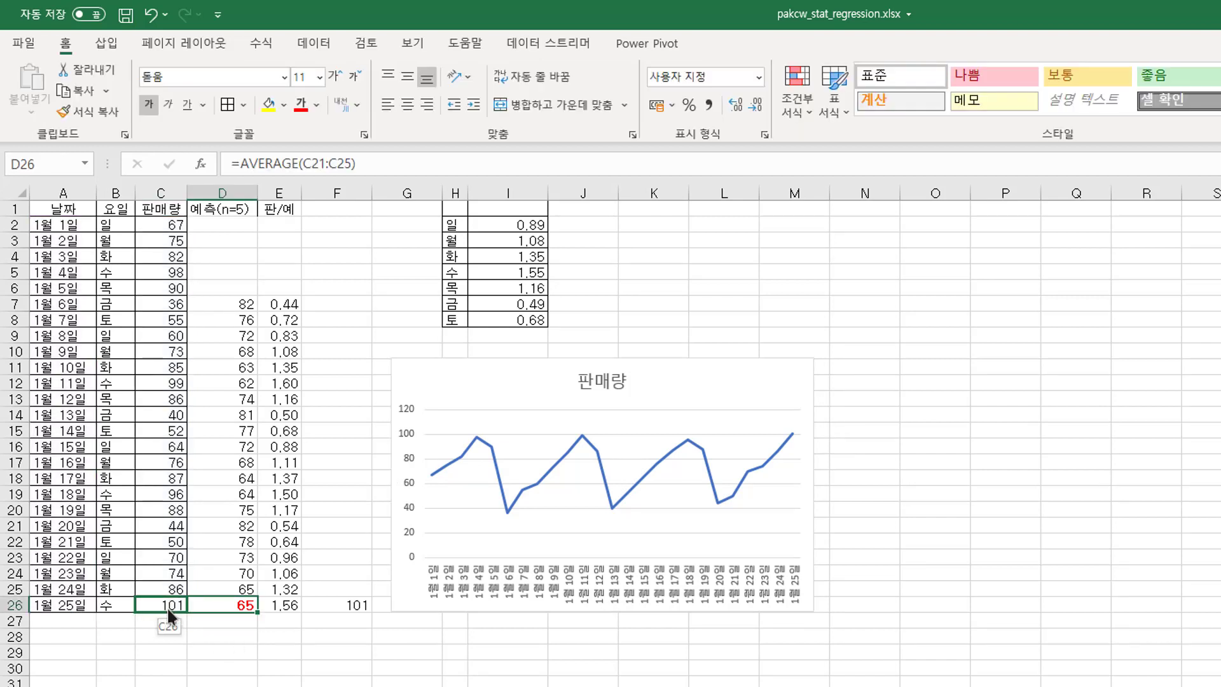
left_click(793, 530)
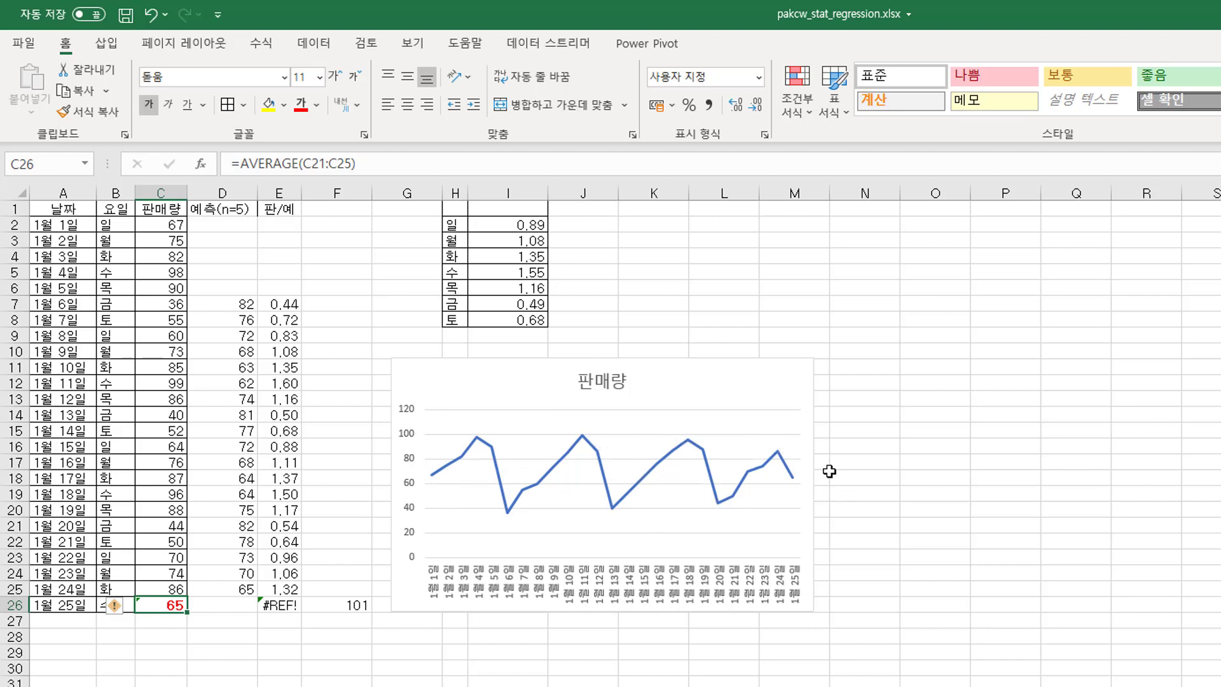
Label the weekday ratio column by entering the header 계절 지수 in I1
left_click(500, 212)
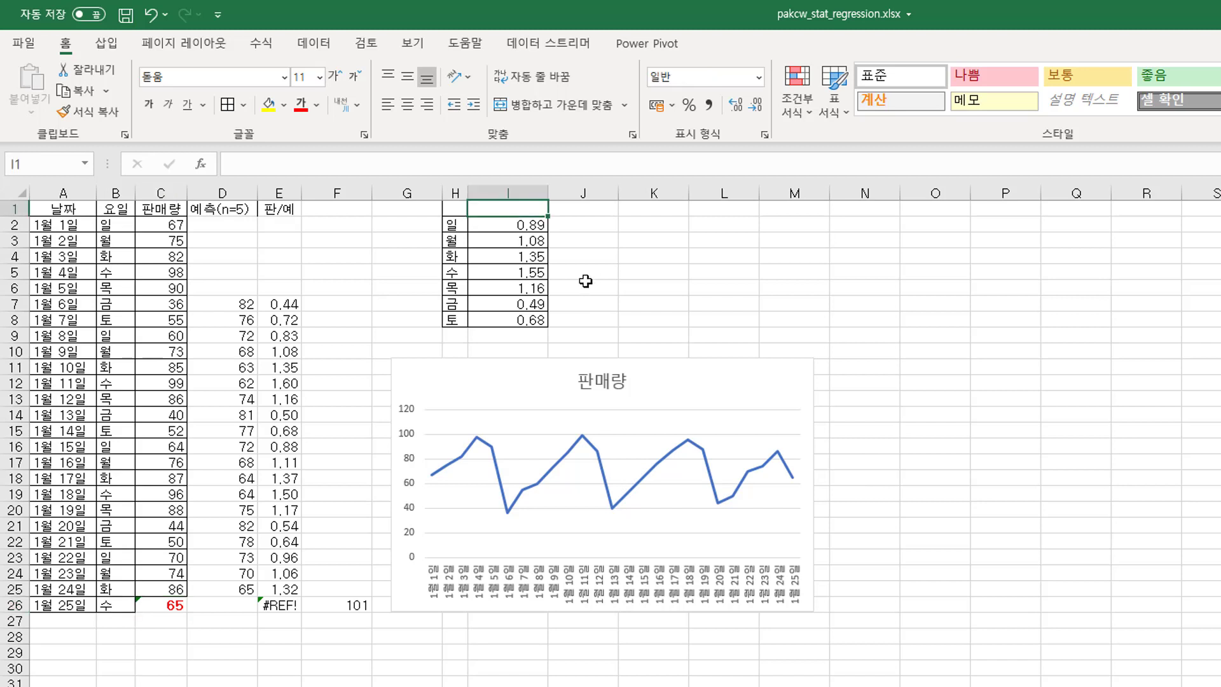
type("rPwjd ")
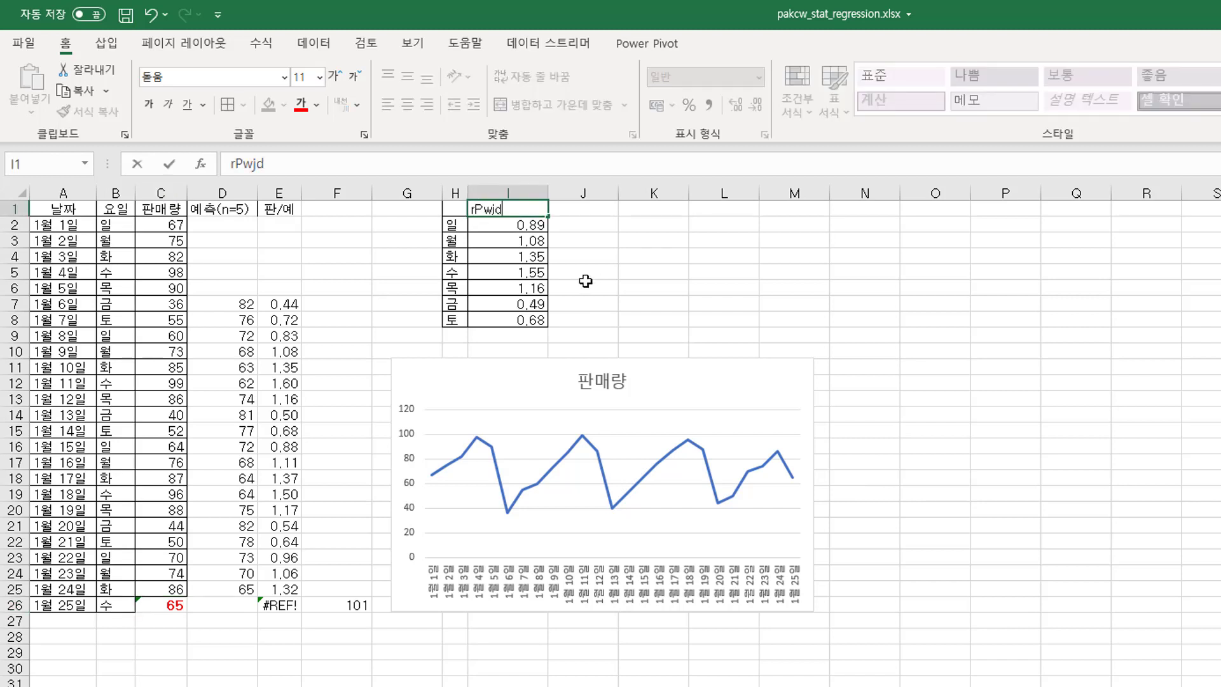
type("절 ㅈ")
type("수")
key("Return")
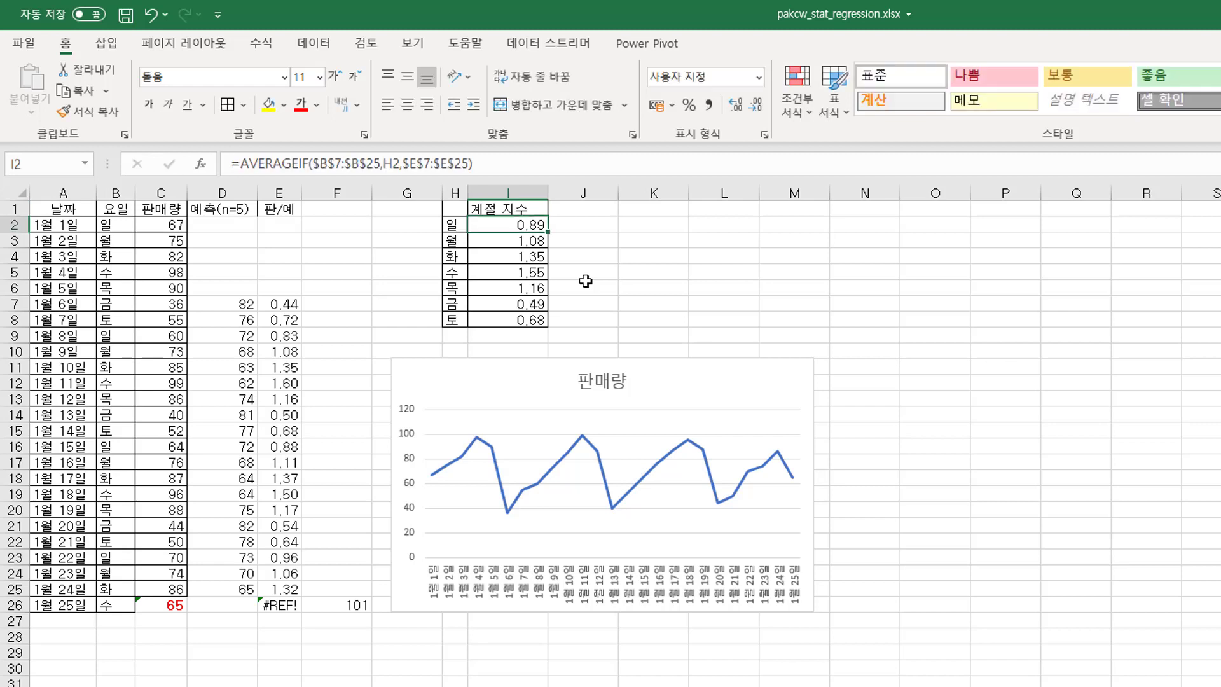
Move the unadjusted 1월 25일 forecast from C26 back to D26
left_click(163, 606)
left_click_drag(164, 613, 233, 609)
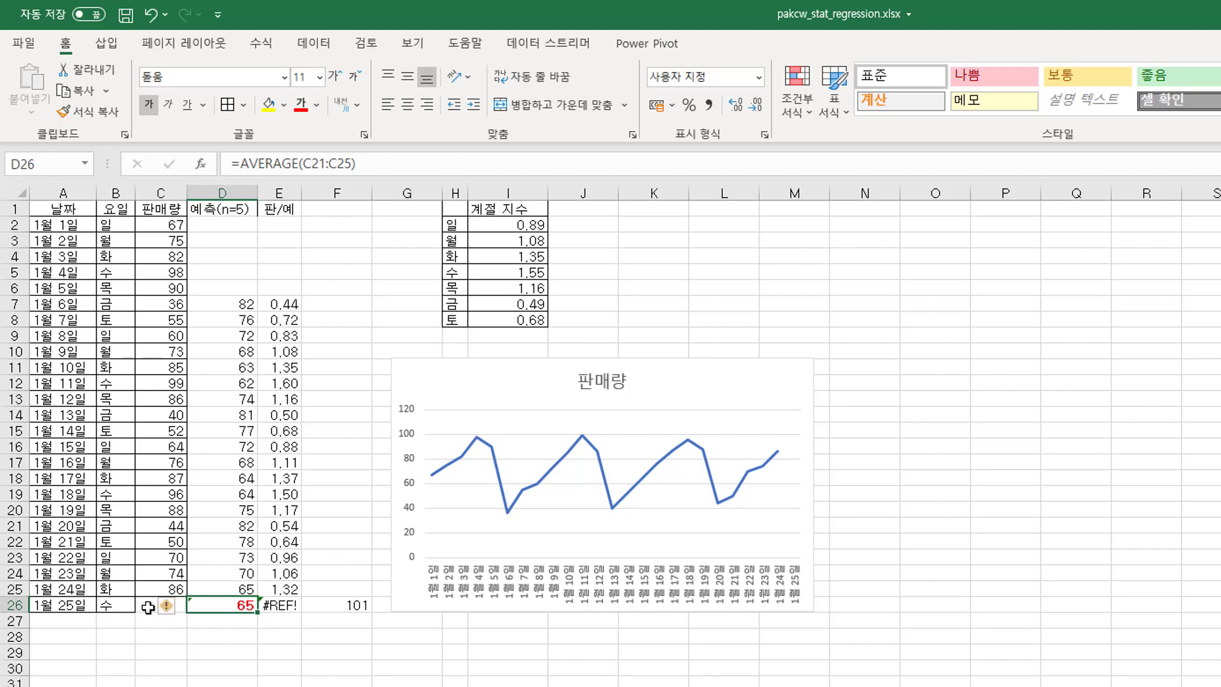
left_click(159, 609)
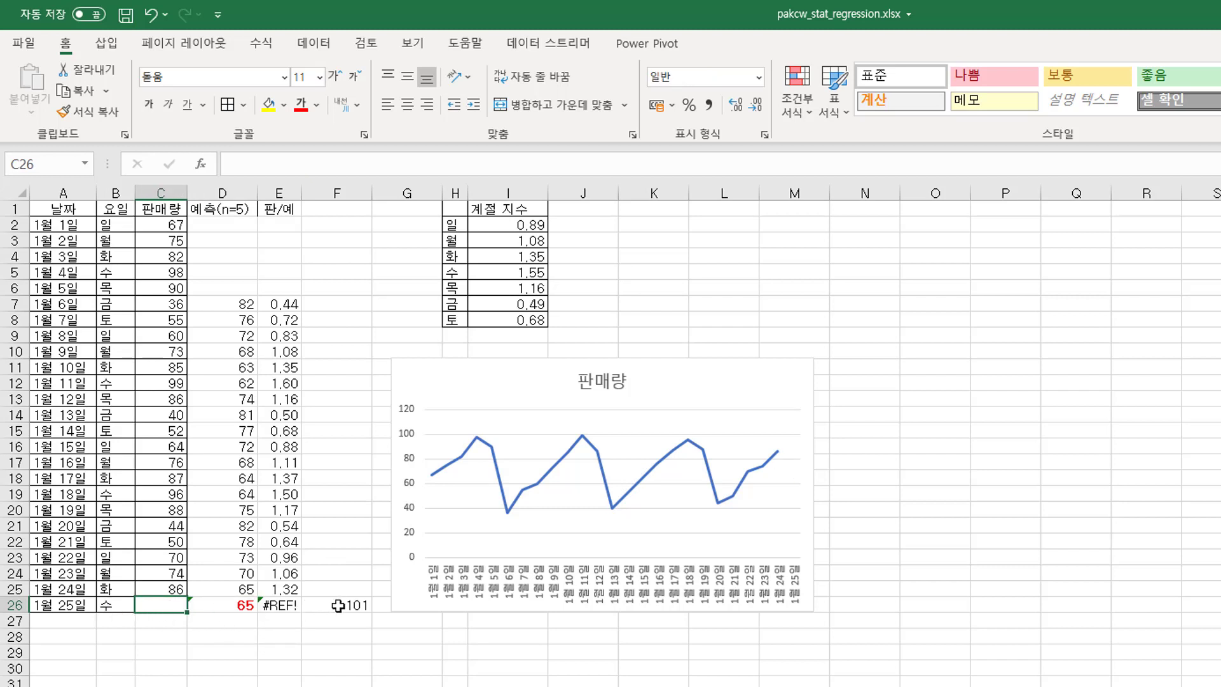